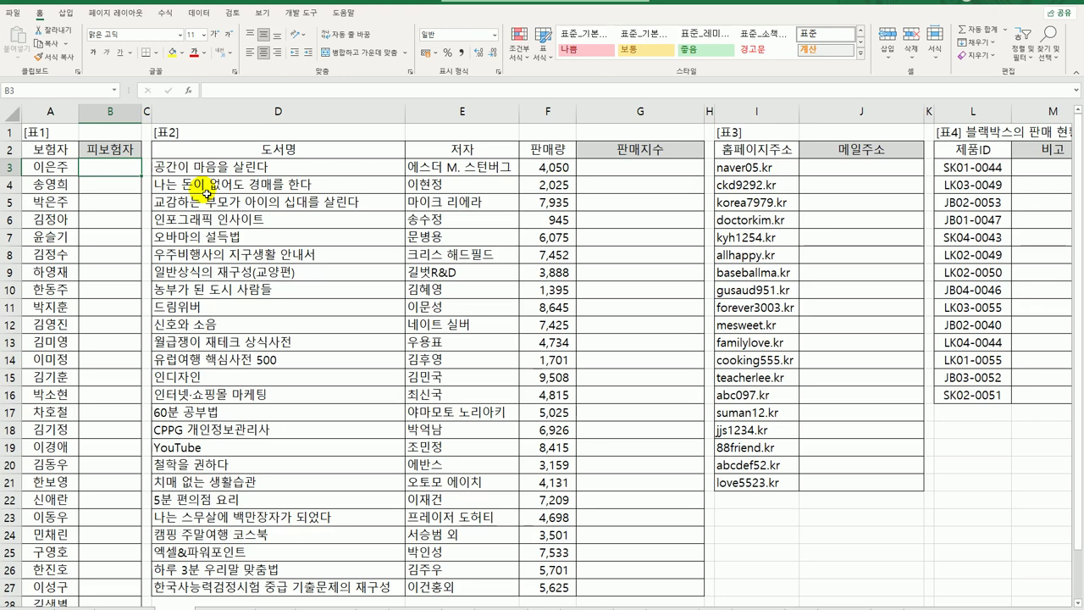
Enter =MID(A3,2,1) in B3 and fill it down the 피보험자 column of [표1].
{"action": "type", "text": "=mid"}
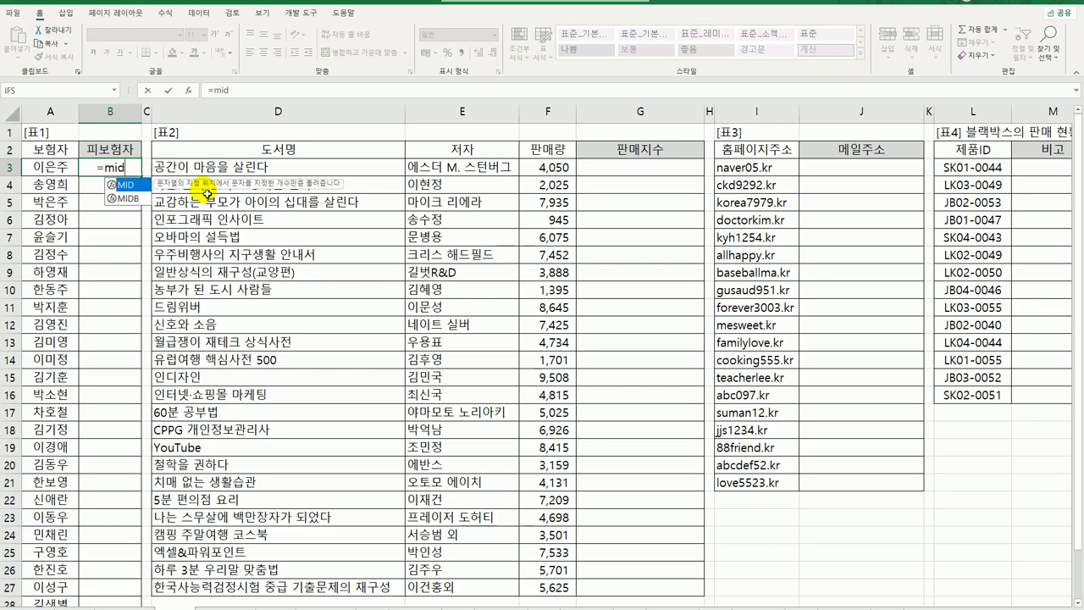
{"action": "key", "text": "Tab"}
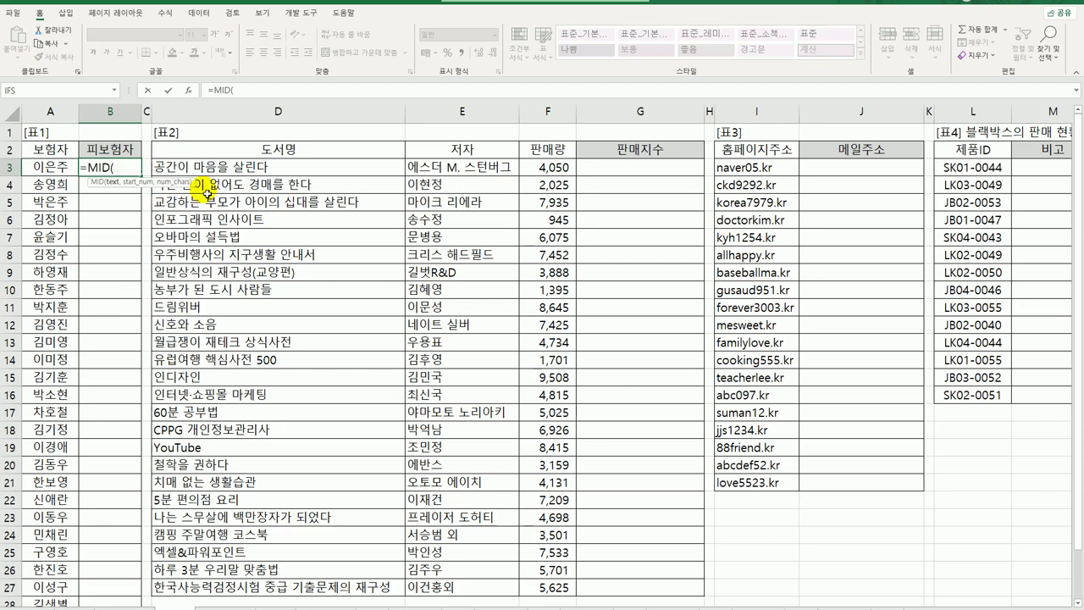
{"action": "key", "text": "Left"}
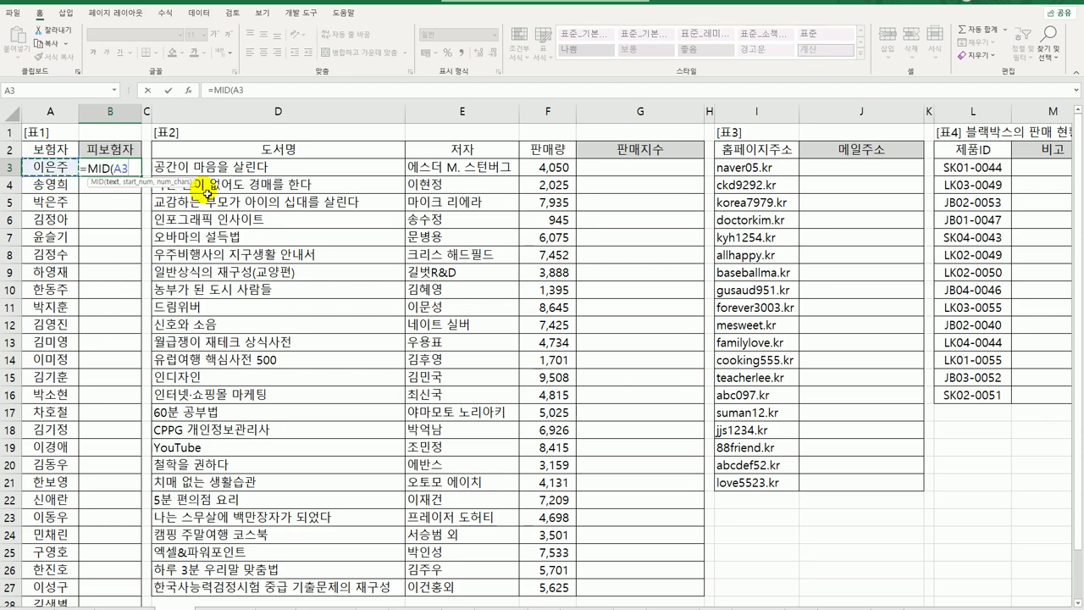
{"action": "type", "text": ","}
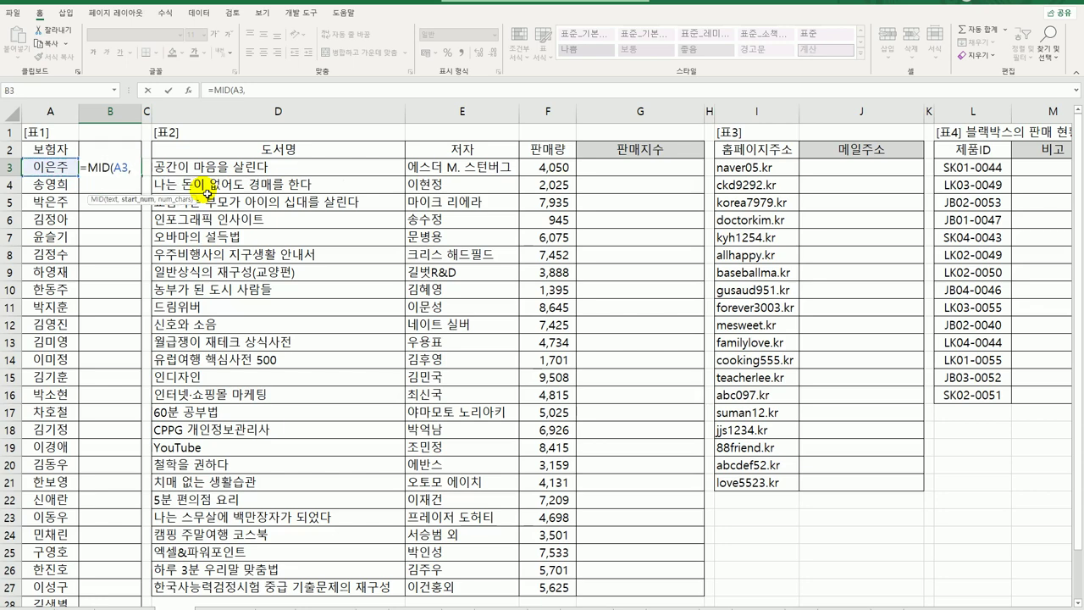
{"action": "type", "text": "2,1"}
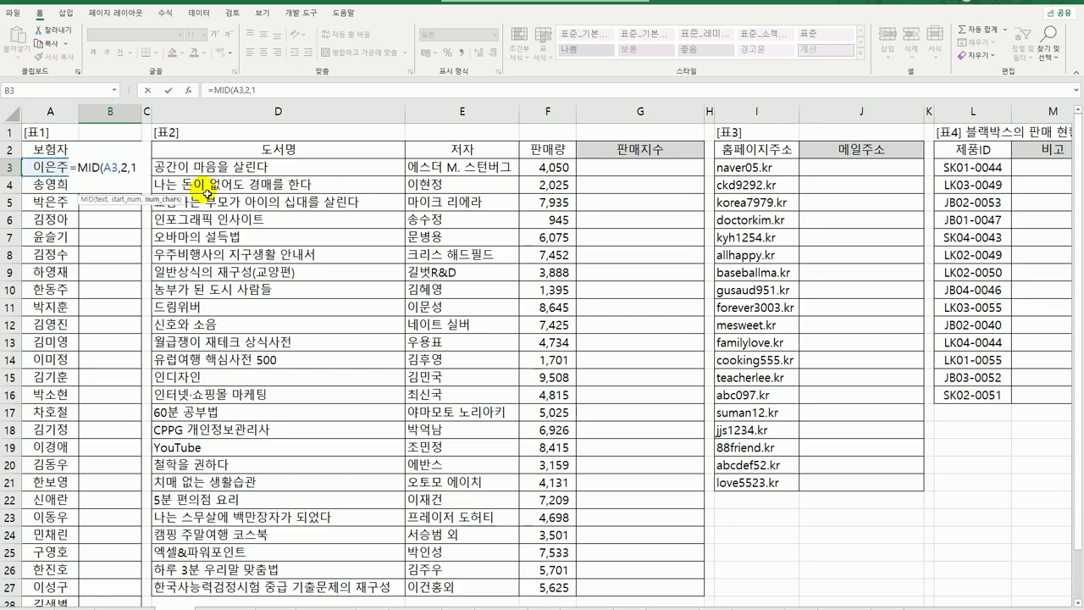
{"action": "type", "text": ")"}
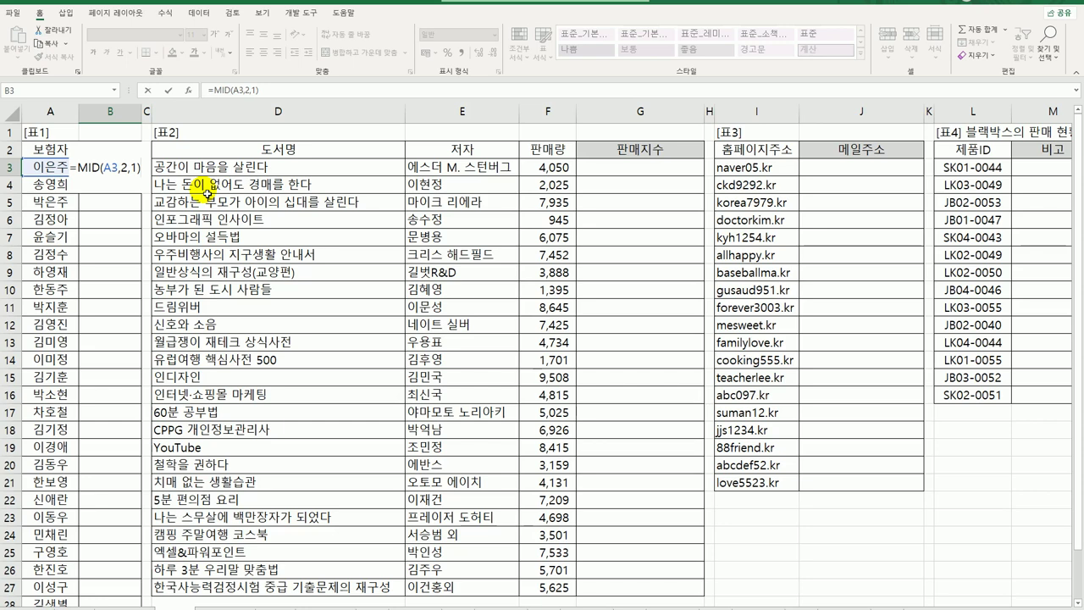
{"action": "key", "text": "Return"}
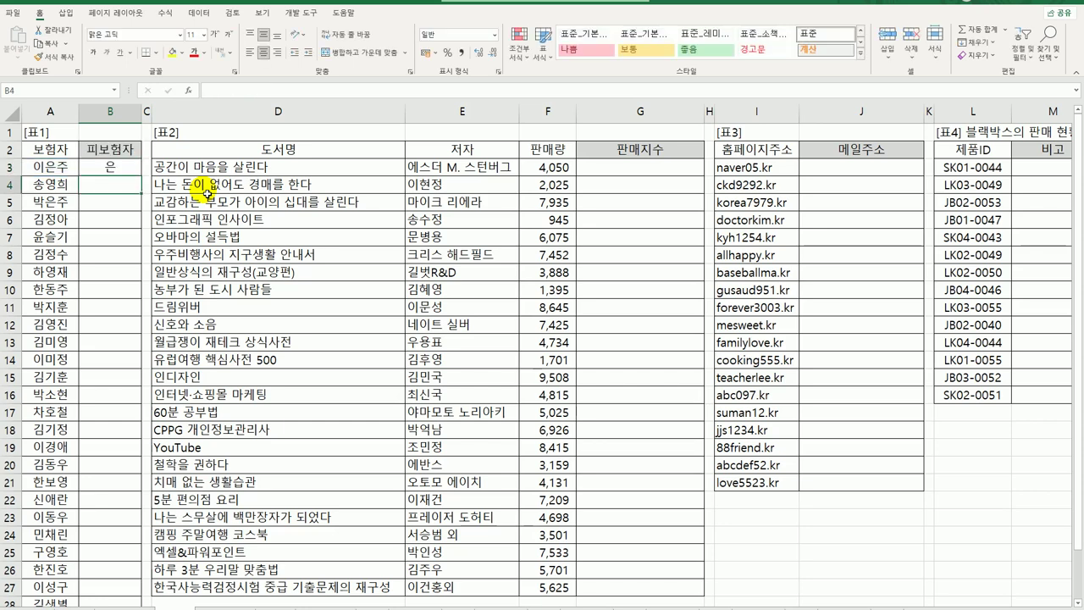
{"action": "left_click", "coordinate": [119, 166]}
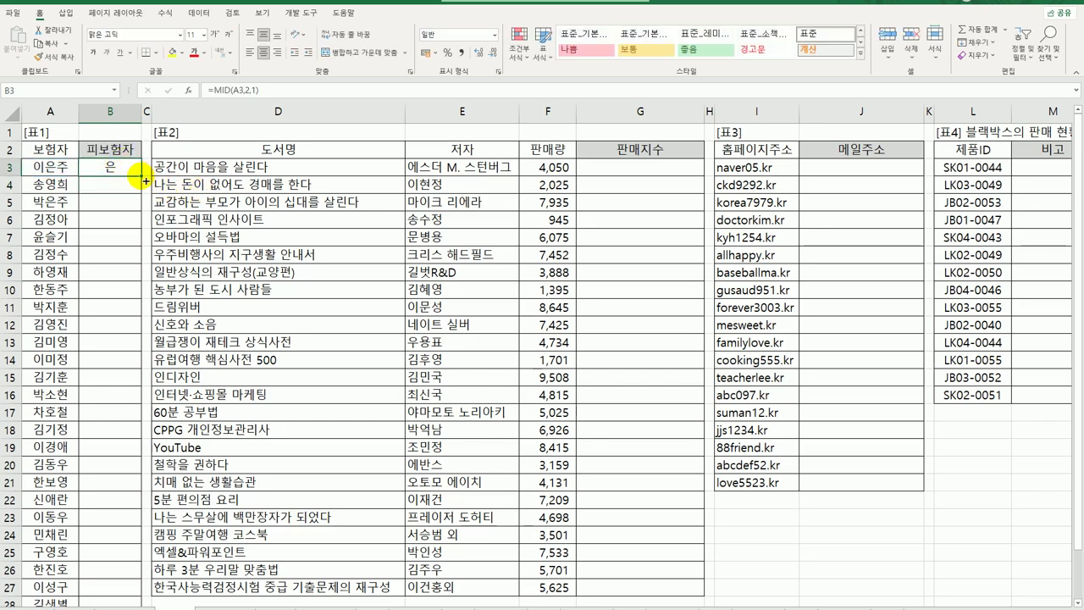
{"action": "double_click", "coordinate": [142, 176]}
Wrap B3's formula in SUBSTITUTE, moving MID(A3,2,1) into its Old_text argument.
{"action": "left_click", "coordinate": [131, 175]}
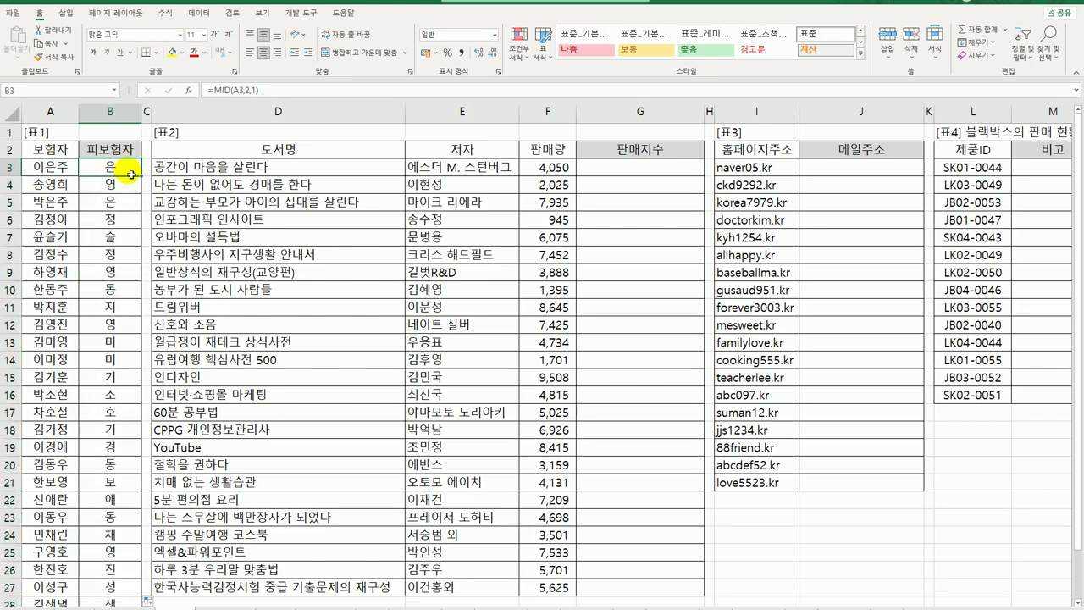
{"action": "double_click", "coordinate": [131, 174]}
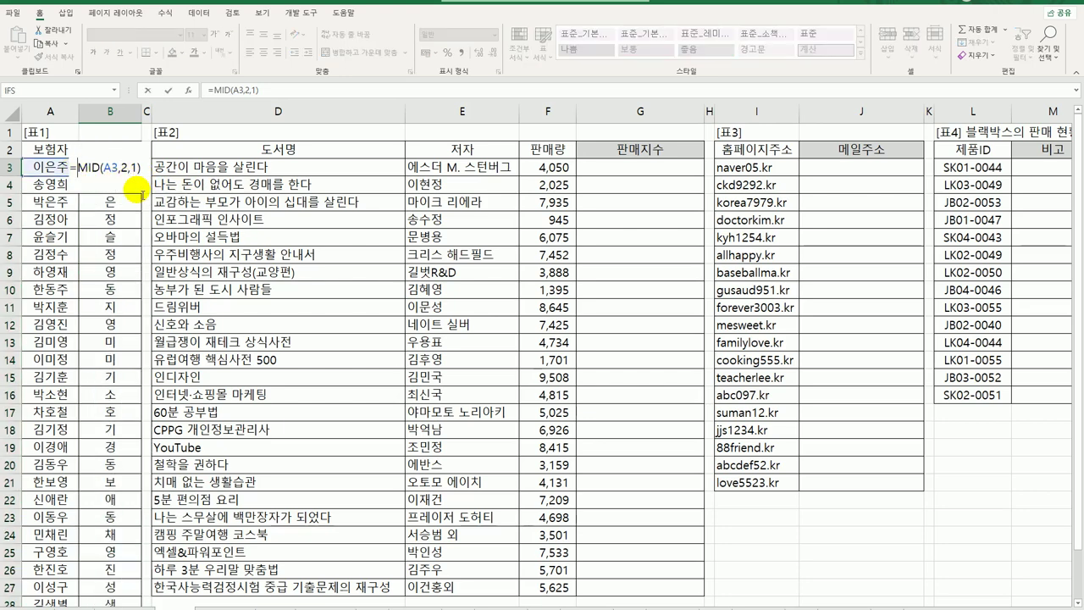
{"action": "type", "text": "su"}
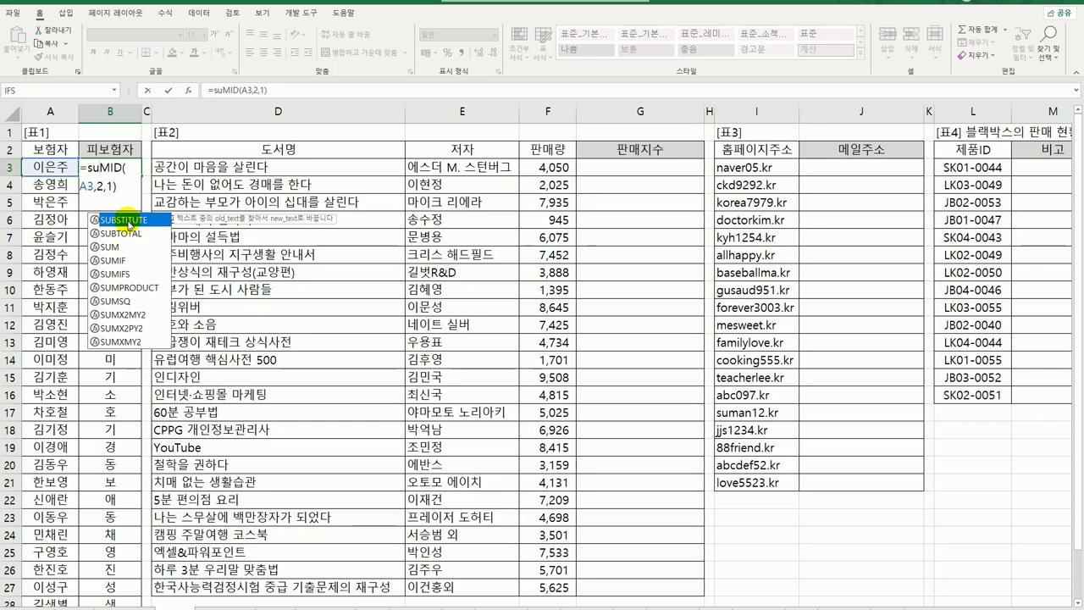
{"action": "double_click", "coordinate": [128, 221]}
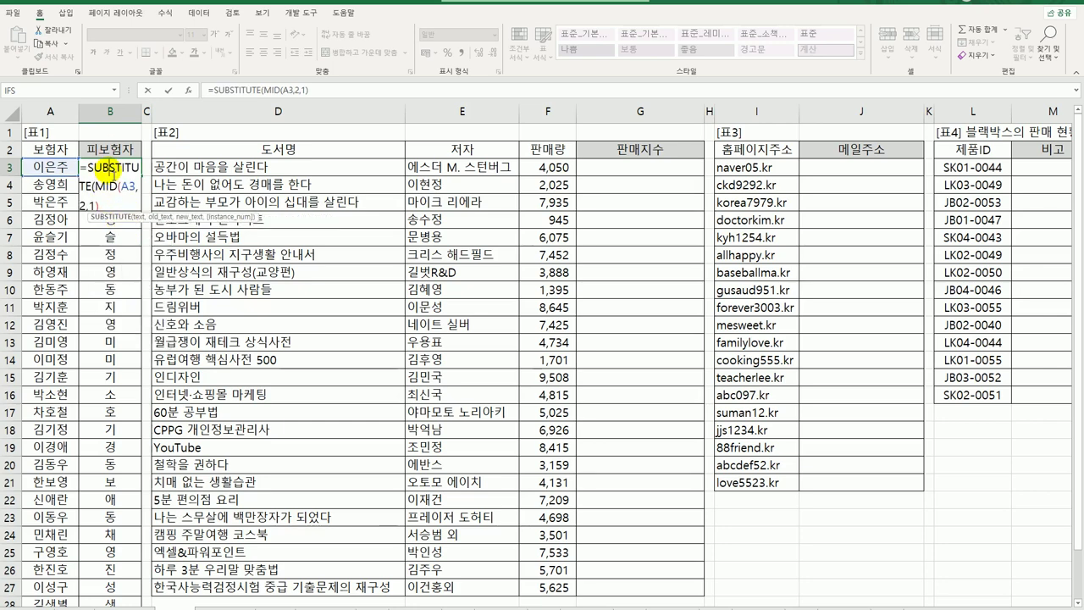
{"action": "left_click", "coordinate": [188, 89]}
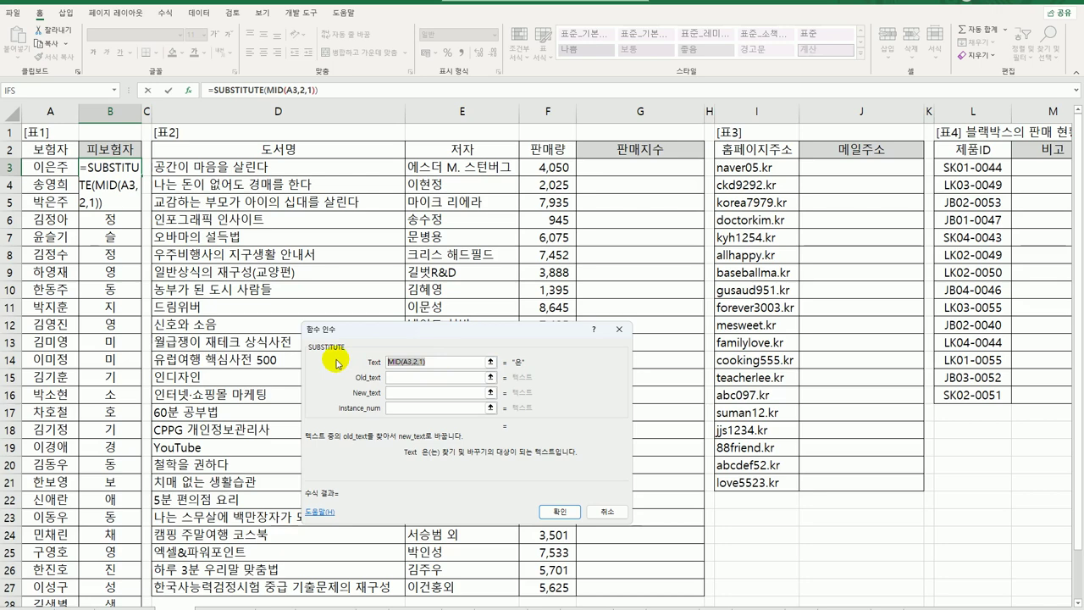
{"action": "left_click_drag", "start_coordinate": [387, 366], "coordinate": [398, 377]}
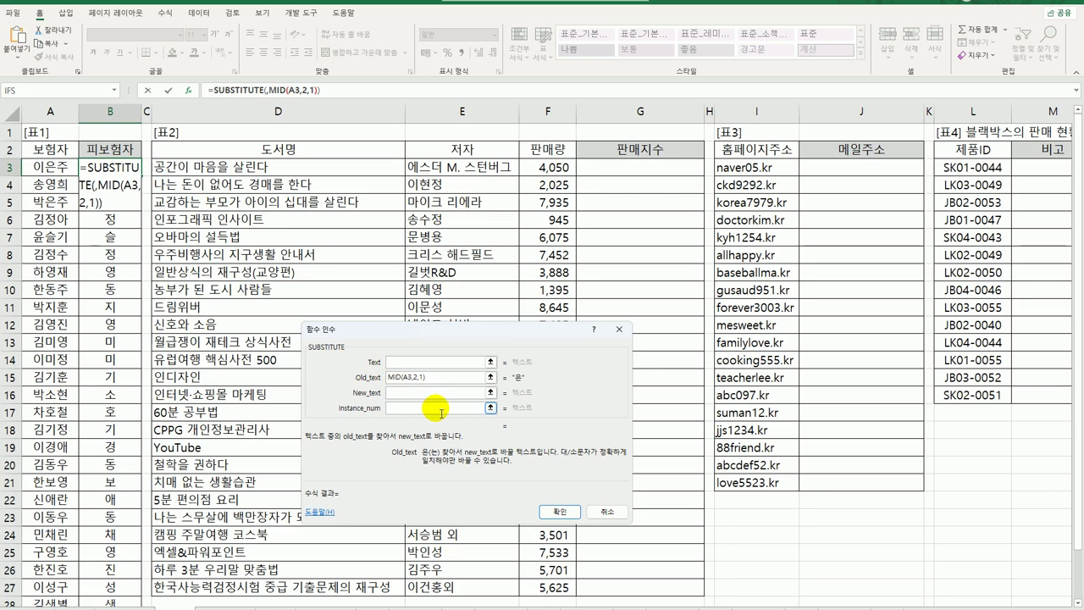
Complete SUBSTITUTE in B3 with A3 as Text and "*" as New_text, and fill the formula down the 피보험자 column.
{"action": "left_click", "coordinate": [417, 363]}
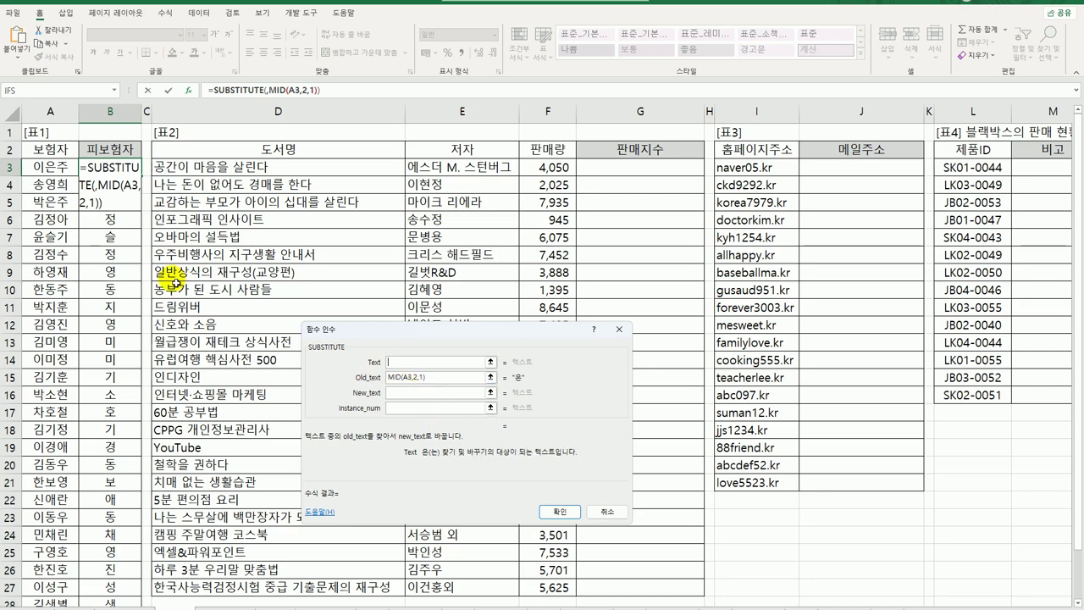
{"action": "left_click", "coordinate": [57, 167]}
{"action": "left_click", "coordinate": [426, 394]}
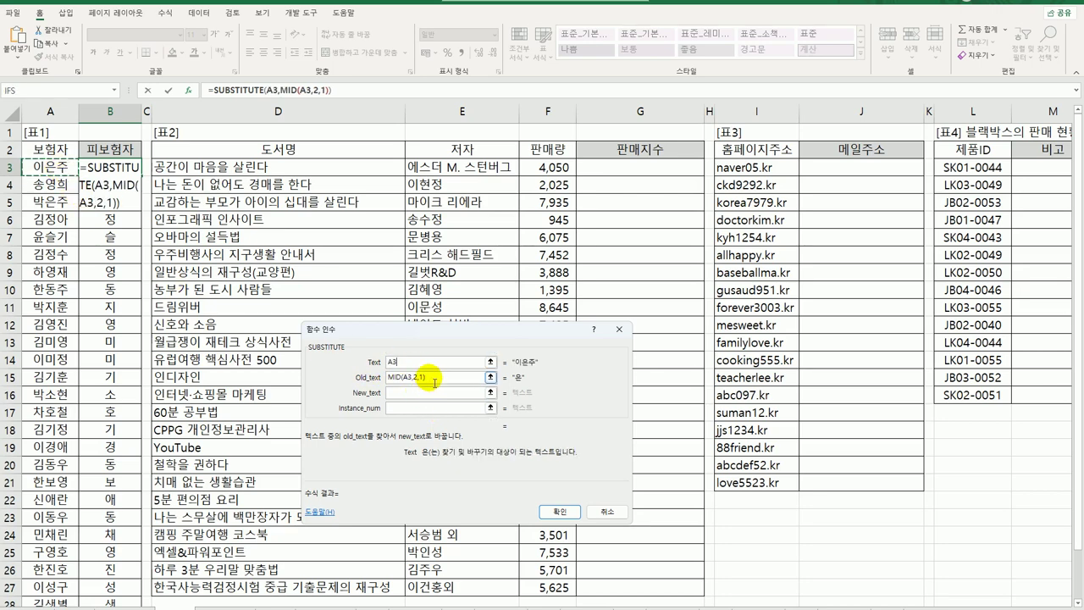
{"action": "left_click", "coordinate": [426, 376]}
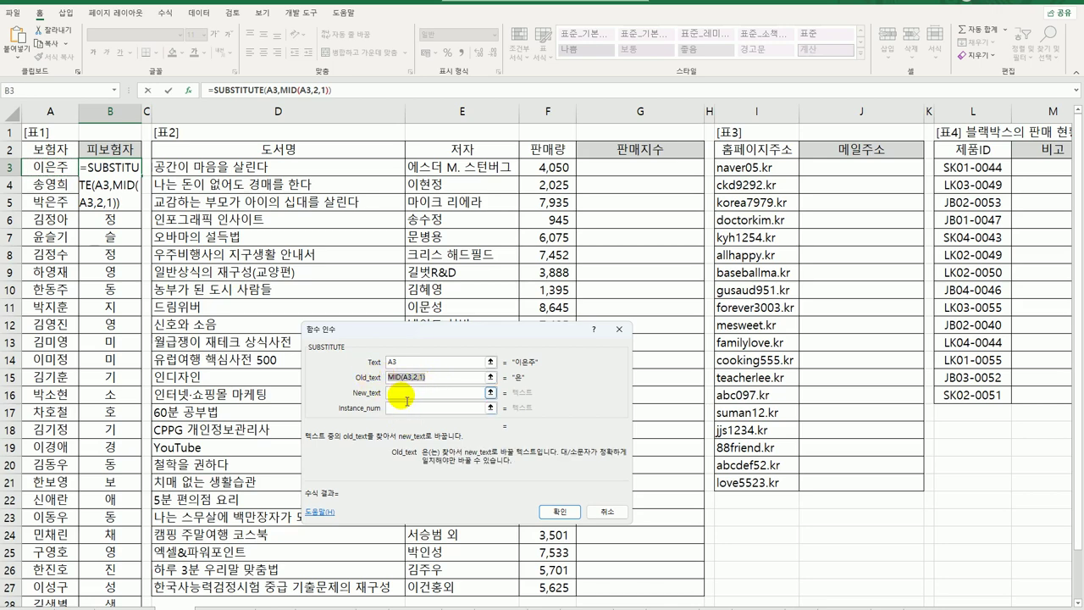
{"action": "left_click", "coordinate": [407, 395]}
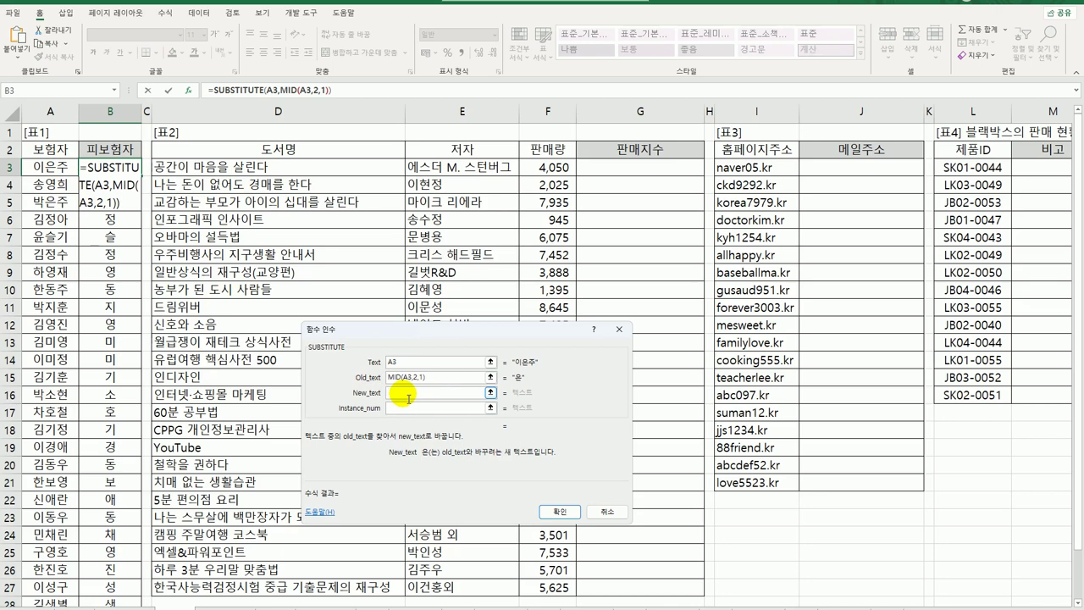
{"action": "type", "text": "*"}
{"action": "left_click", "coordinate": [565, 513]}
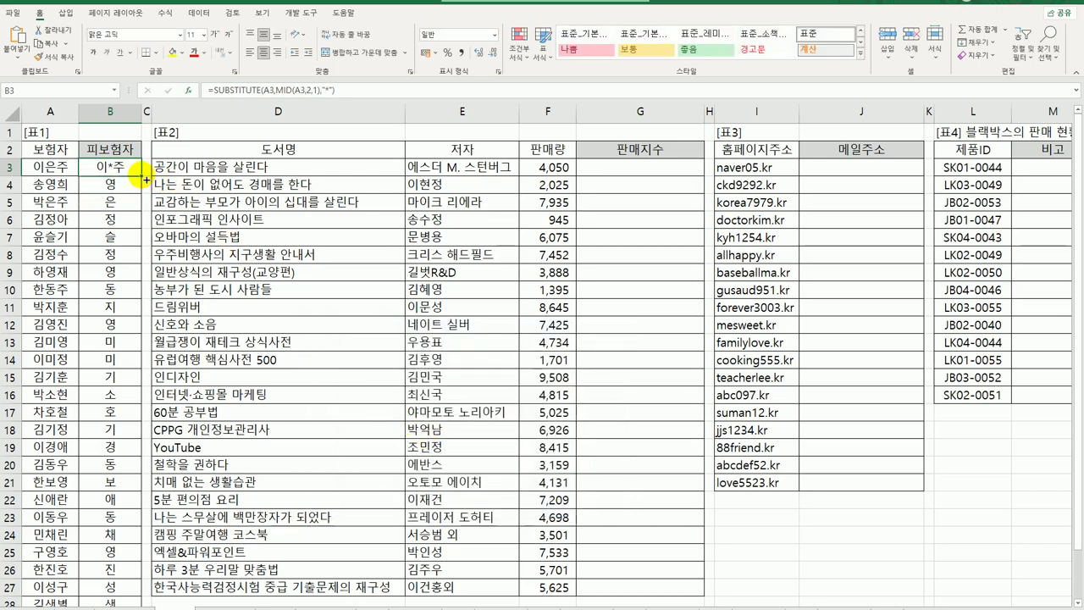
{"action": "double_click", "coordinate": [145, 180]}
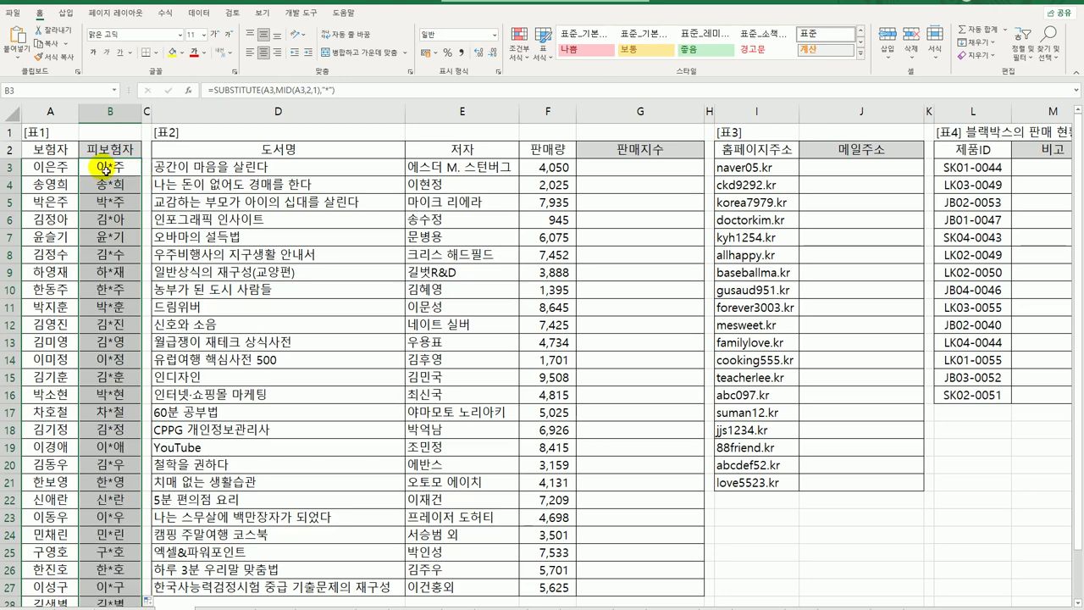
Wrap B3's SUBSTITUTE formula in CONCAT and open the function's arguments.
{"action": "left_click", "coordinate": [105, 170]}
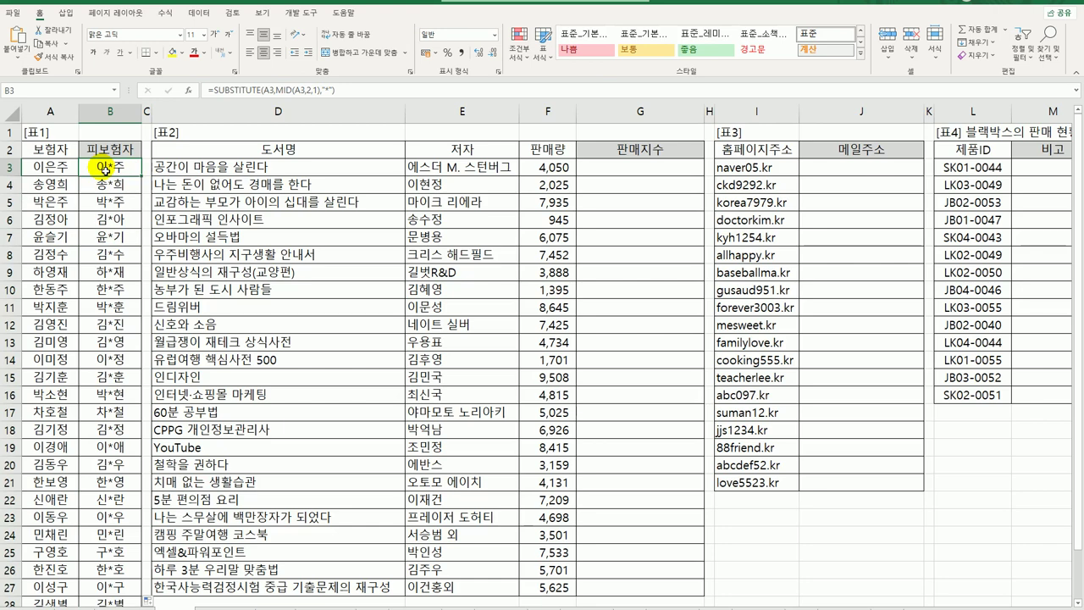
{"action": "double_click", "coordinate": [105, 169]}
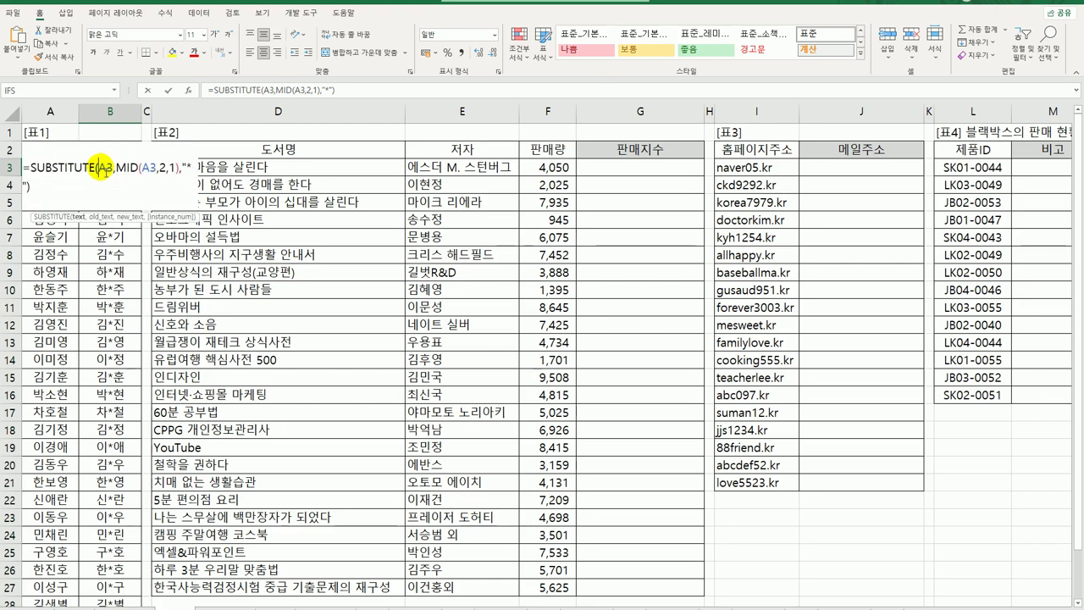
{"action": "type", "text": "co"}
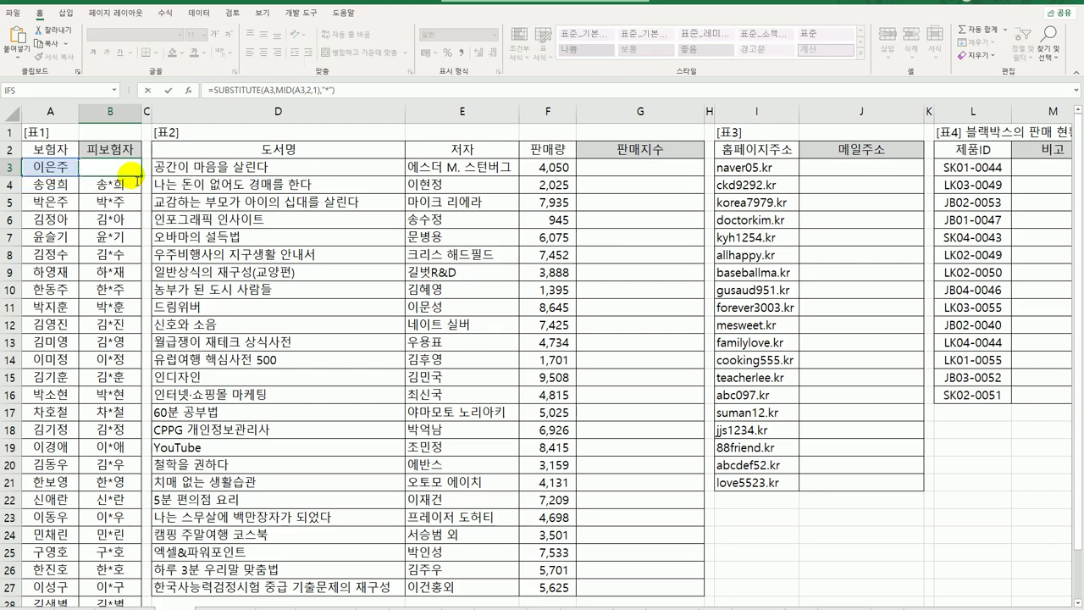
{"action": "type", "text": "n"}
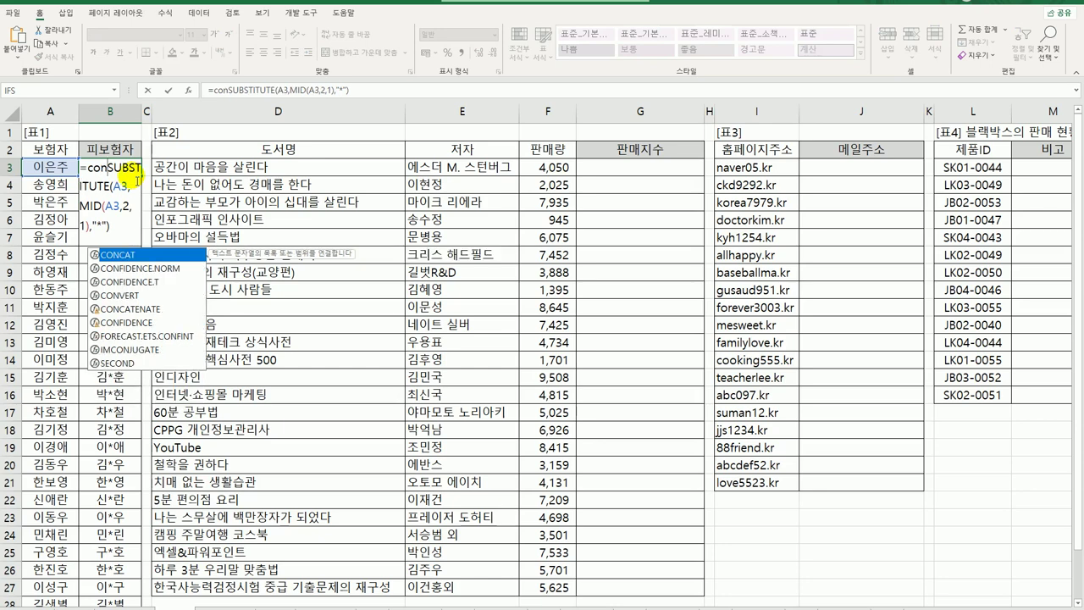
{"action": "key", "text": "Tab"}
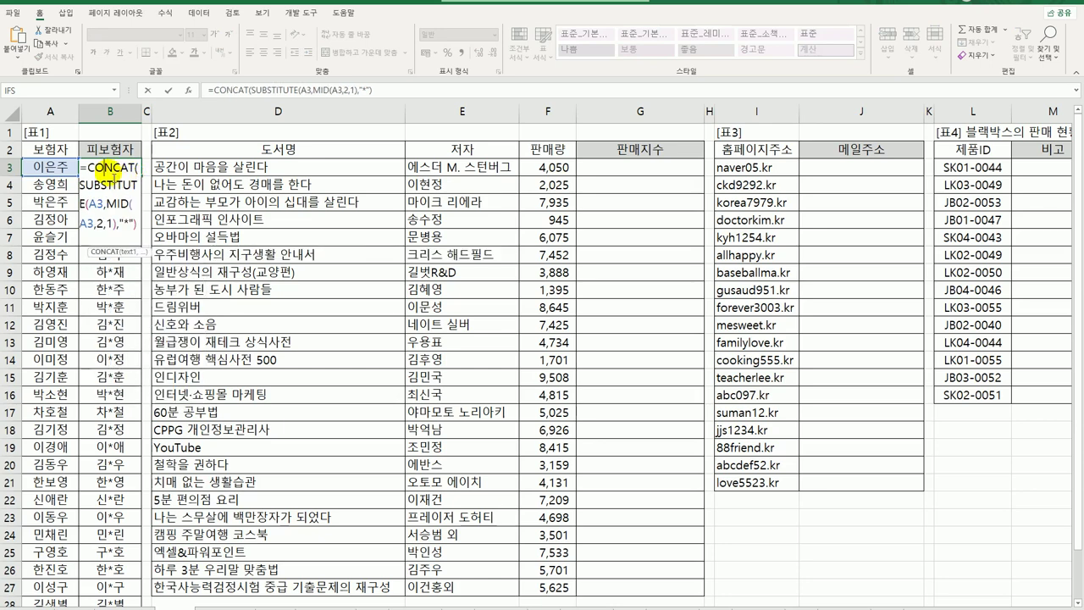
{"action": "left_click", "coordinate": [189, 91]}
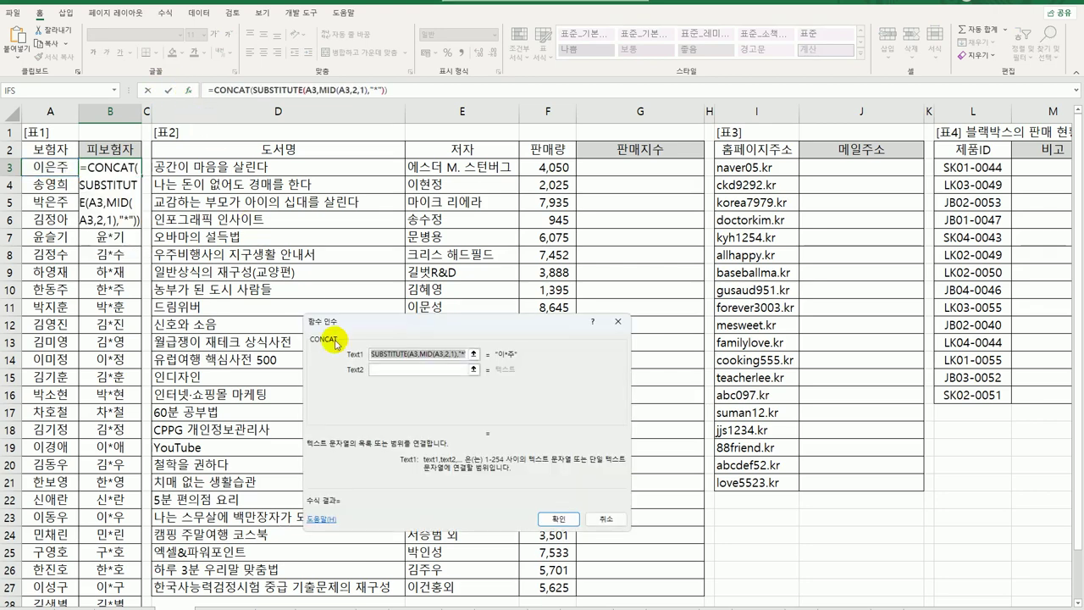
Set CONCAT's Text2 to " 가족" with a leading space and fill B3's formula down the 피보험자 column.
{"action": "left_click", "coordinate": [454, 369]}
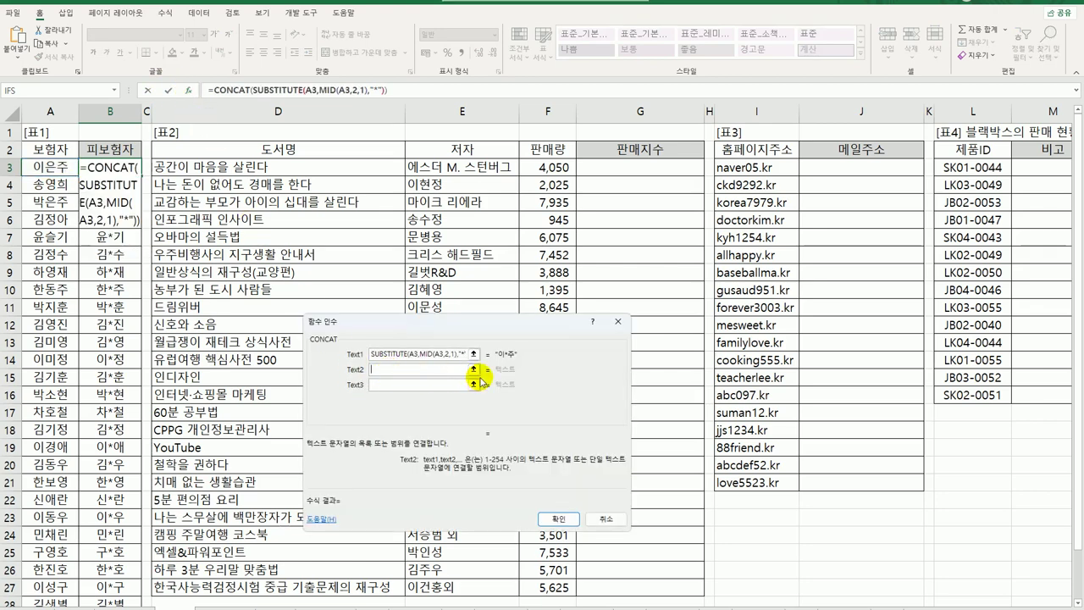
{"action": "type", "text": "가족"}
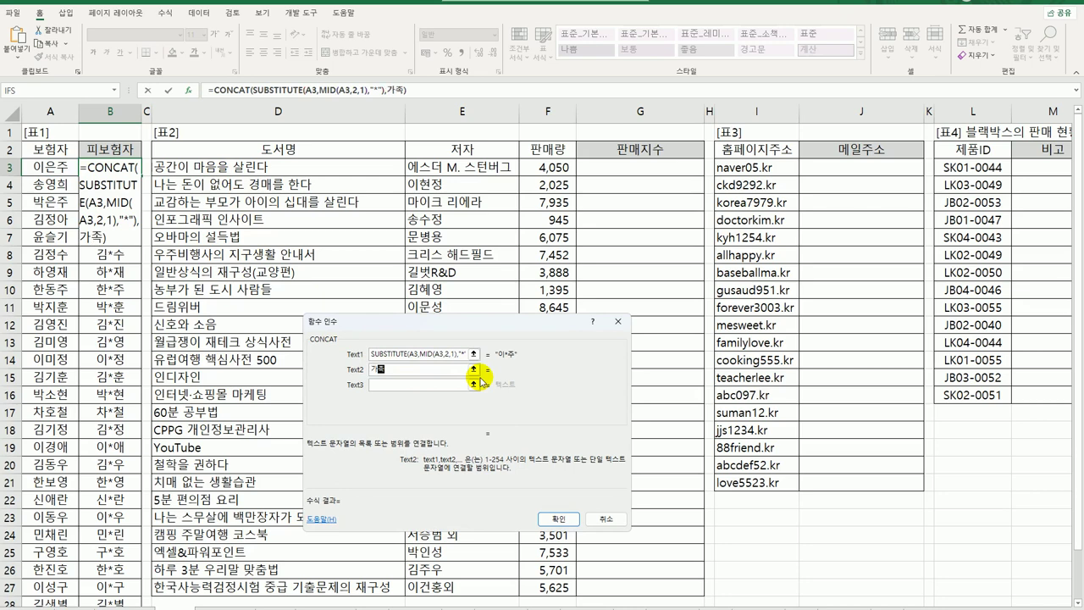
{"action": "key", "text": "Tab"}
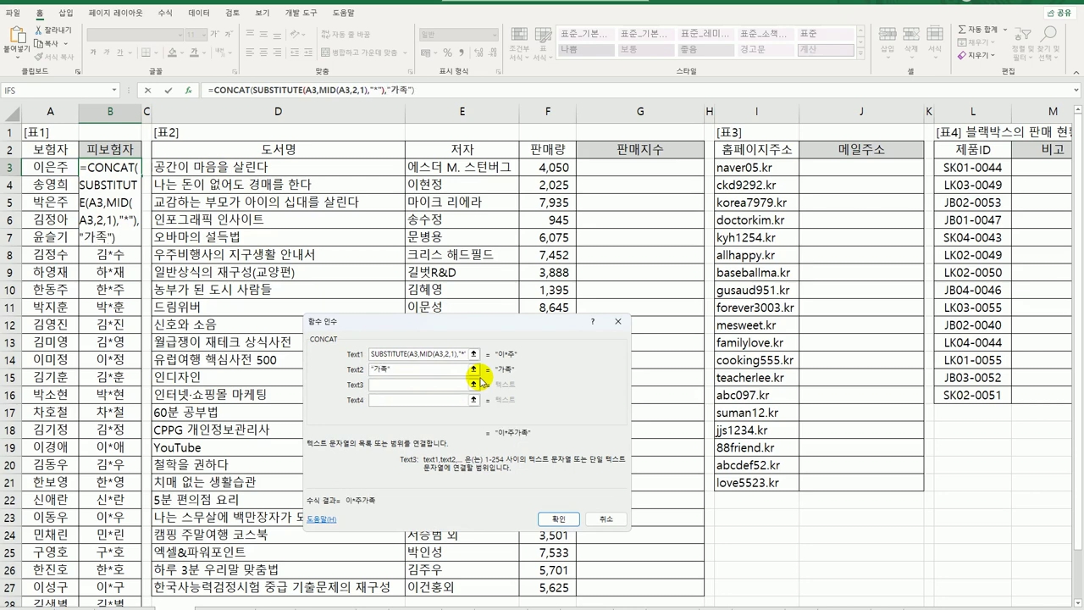
{"action": "left_click", "coordinate": [374, 370]}
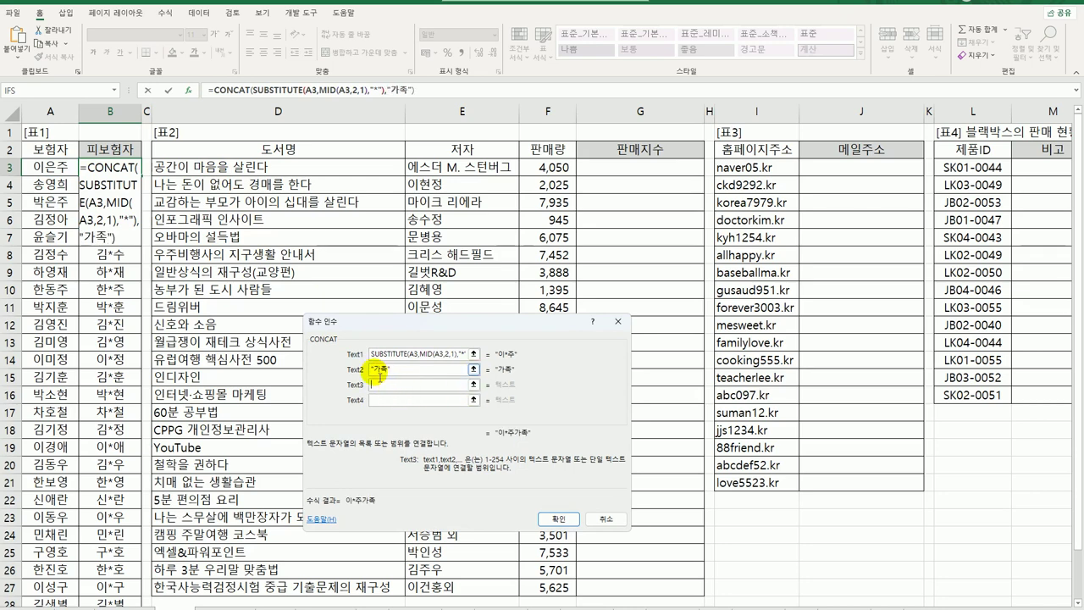
{"action": "left_click", "coordinate": [415, 374]}
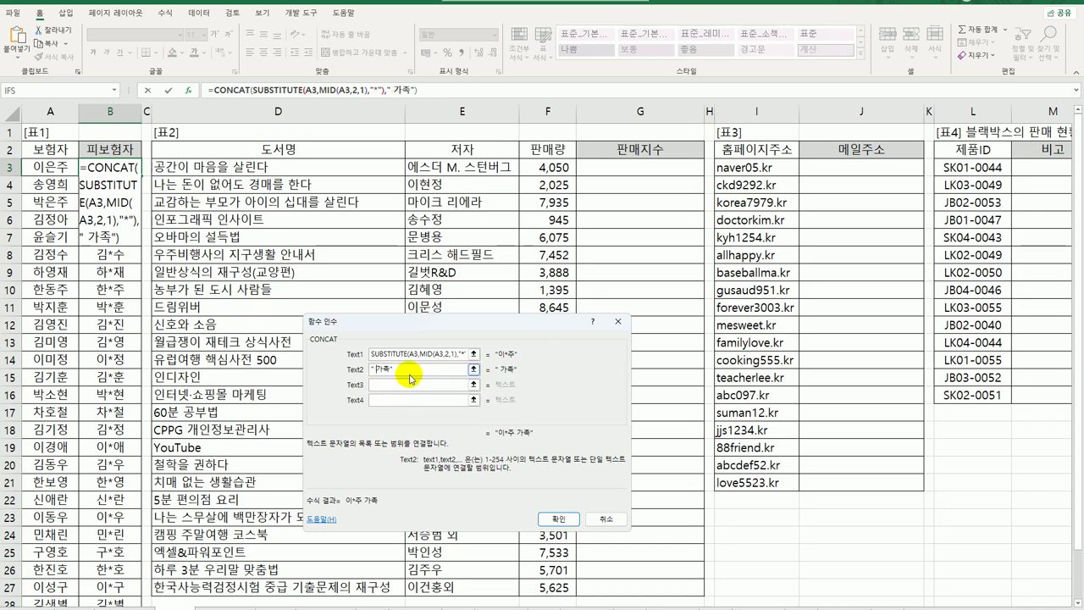
{"action": "left_click", "coordinate": [559, 519]}
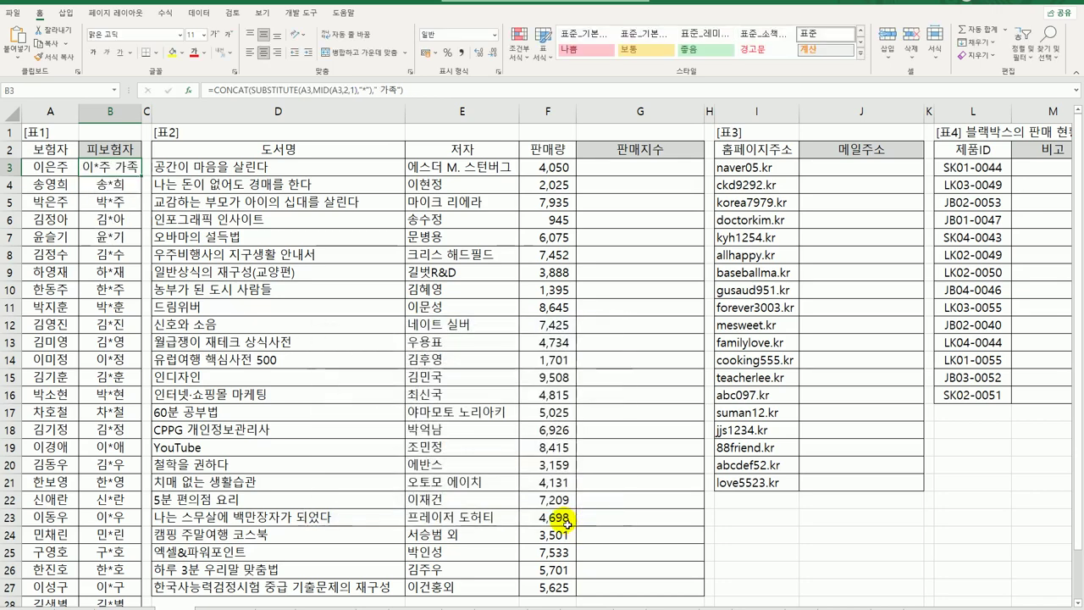
{"action": "double_click", "coordinate": [145, 178]}
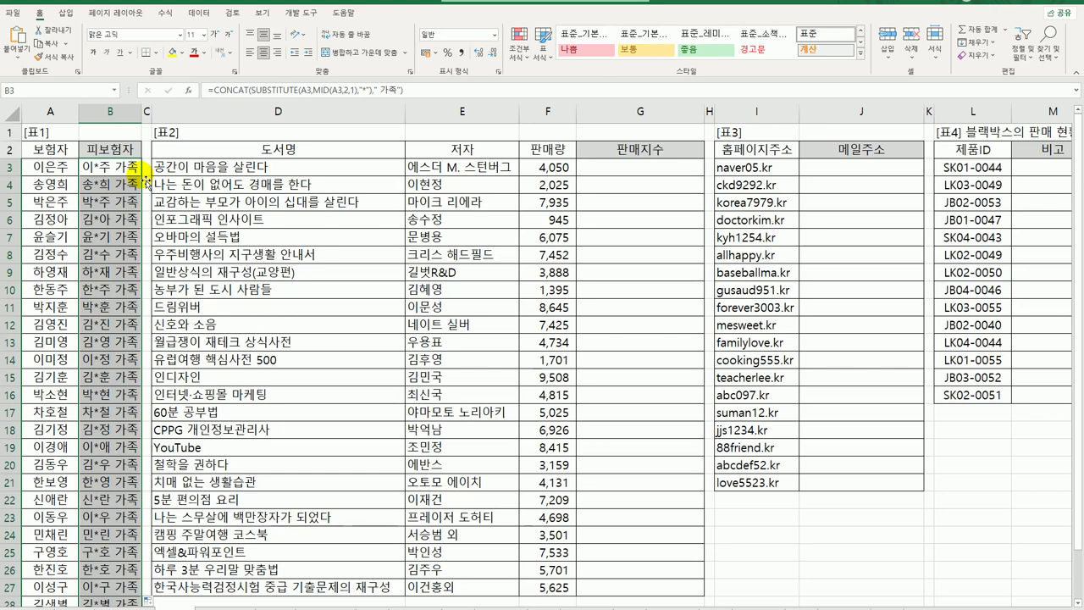
Enter =QUOTIENT(F3,1000) in G3, the first cell of [표2]'s 판매지수 column.
{"action": "left_click", "coordinate": [642, 168]}
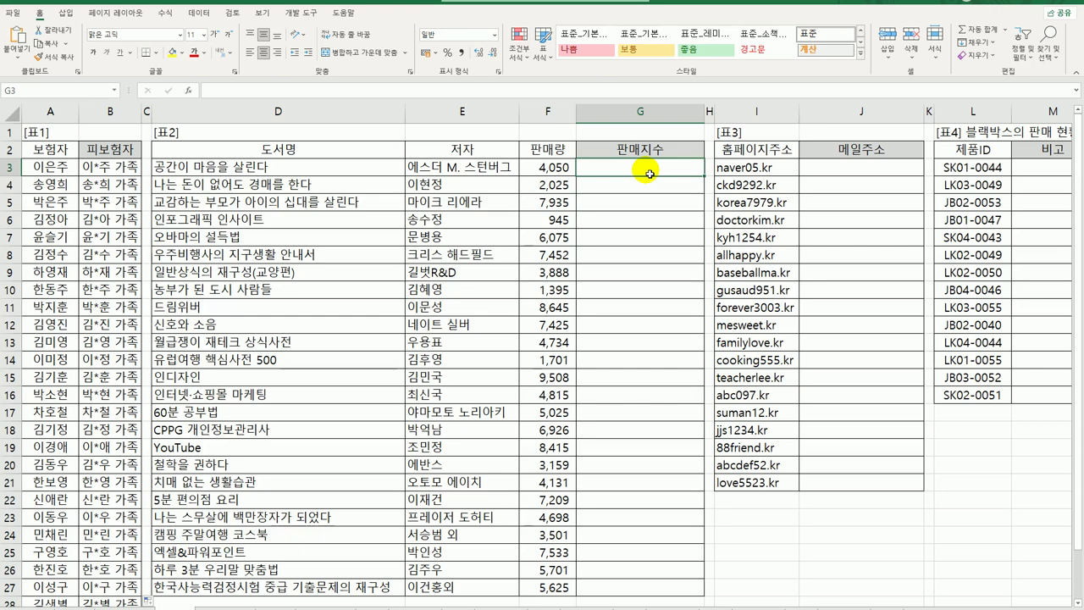
{"action": "type", "text": "="}
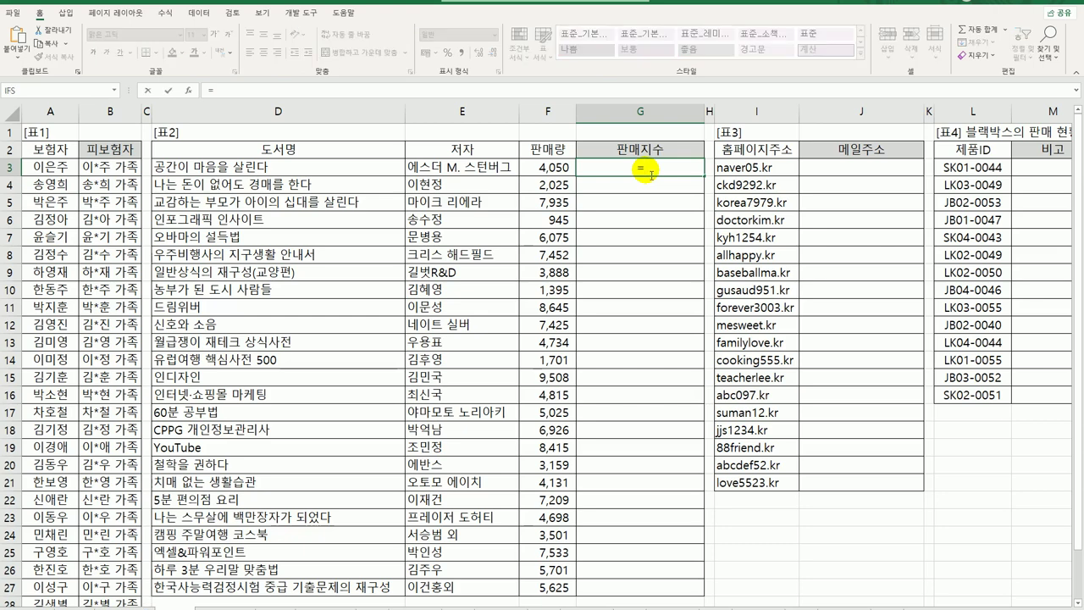
{"action": "type", "text": "qu"}
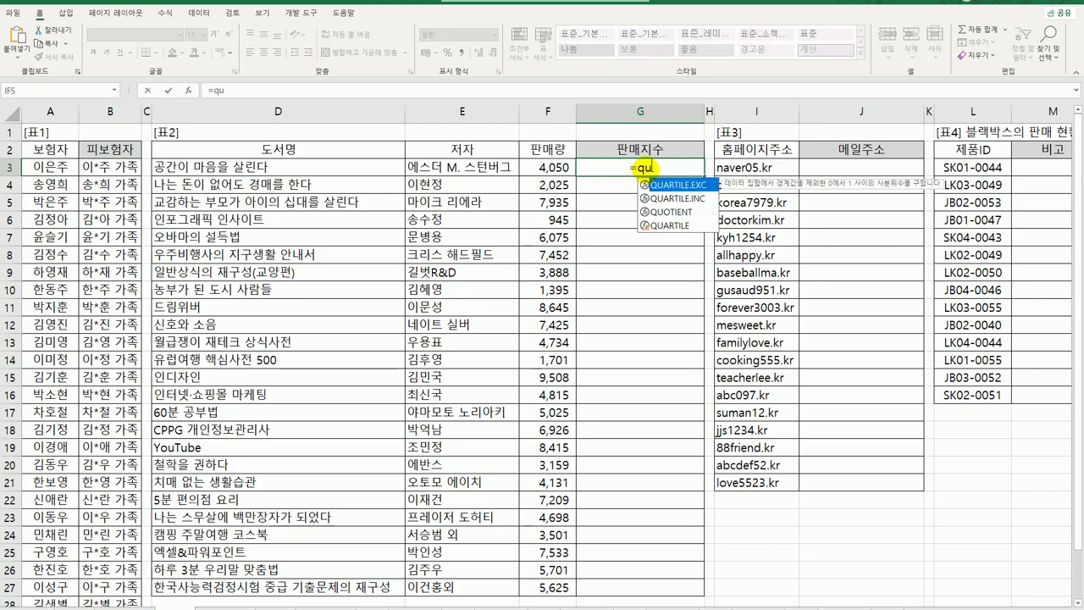
{"action": "key", "text": "Down"}
{"action": "key", "text": "Down"}
{"action": "key", "text": "Tab"}
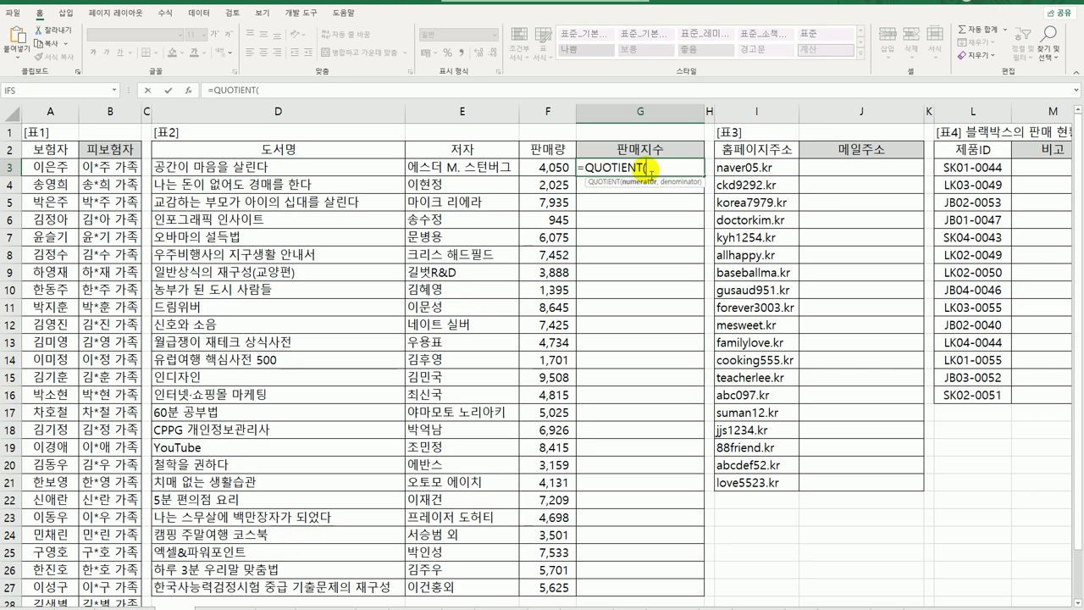
{"action": "left_click", "coordinate": [563, 168]}
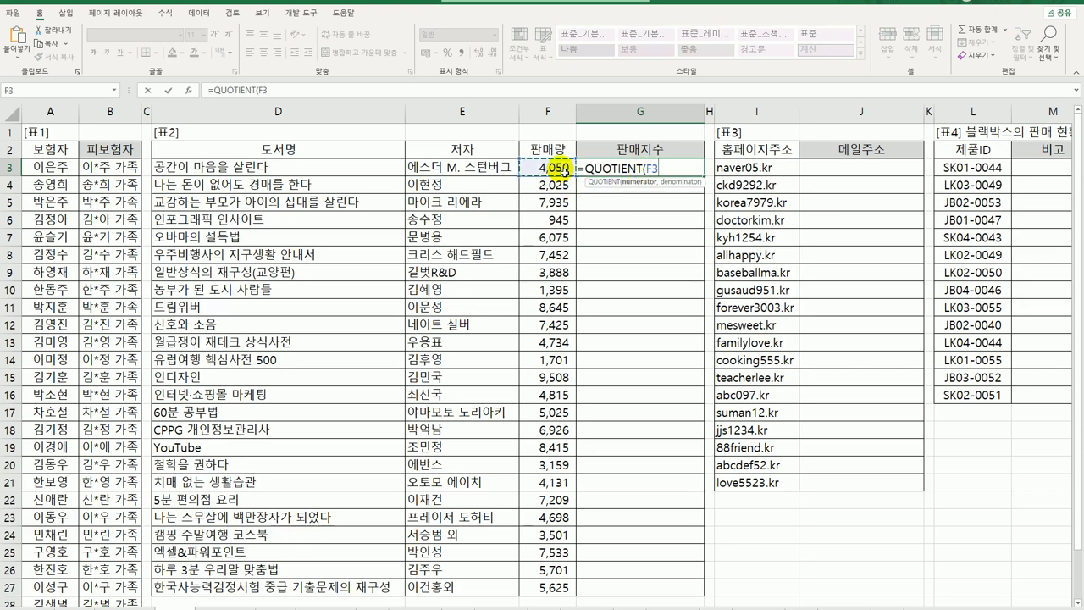
{"action": "type", "text": ",1000)"}
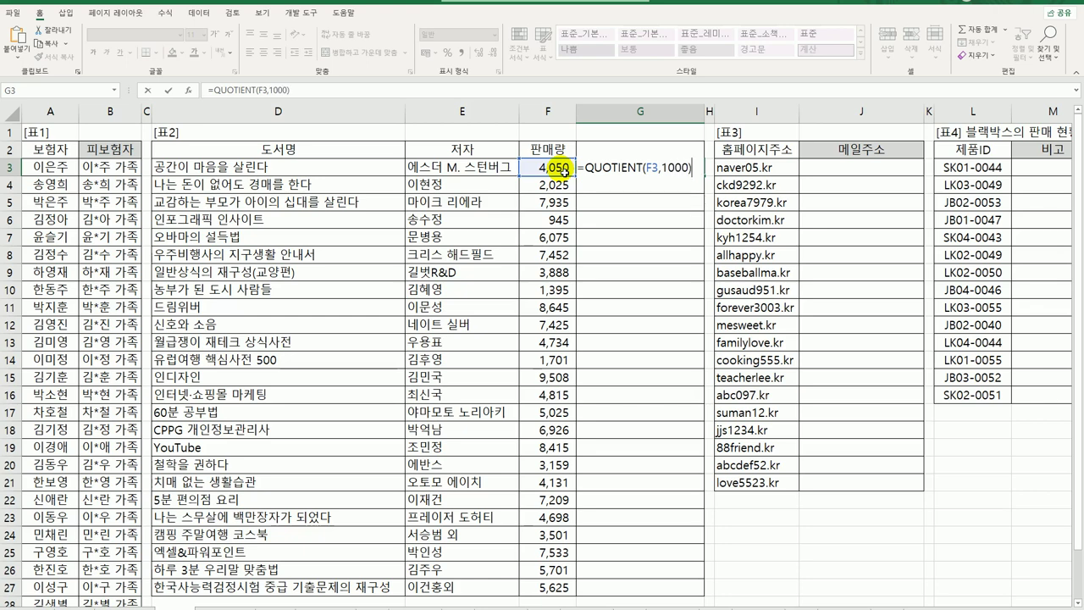
{"action": "key", "text": "ctrl+Return"}
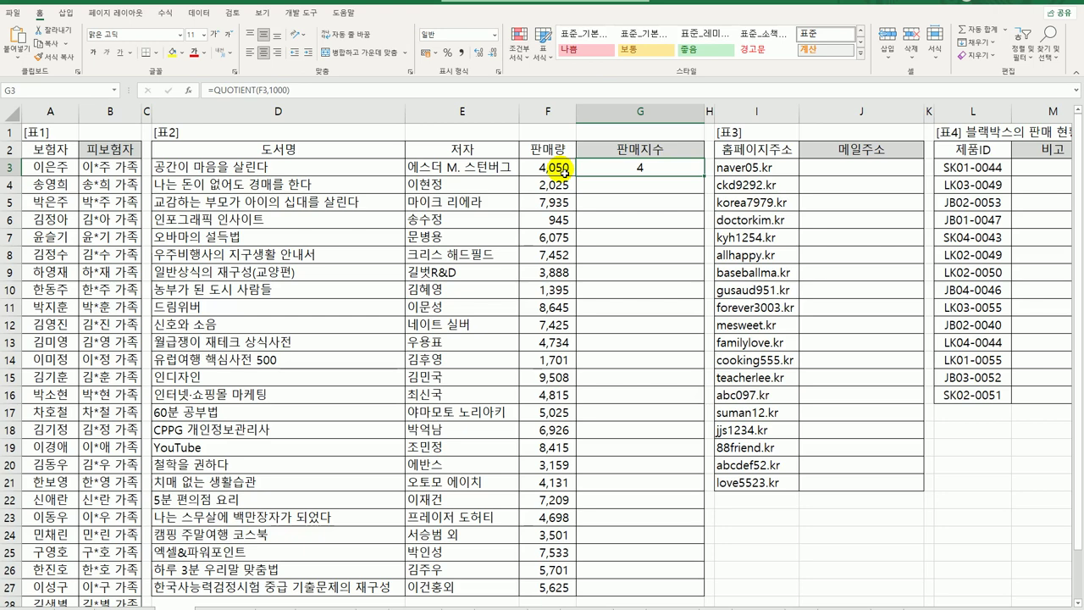
Wrap G3's QUOTIENT formula in REPT with "★" as the text and the quotient as the number of repetitions.
{"action": "double_click", "coordinate": [623, 171]}
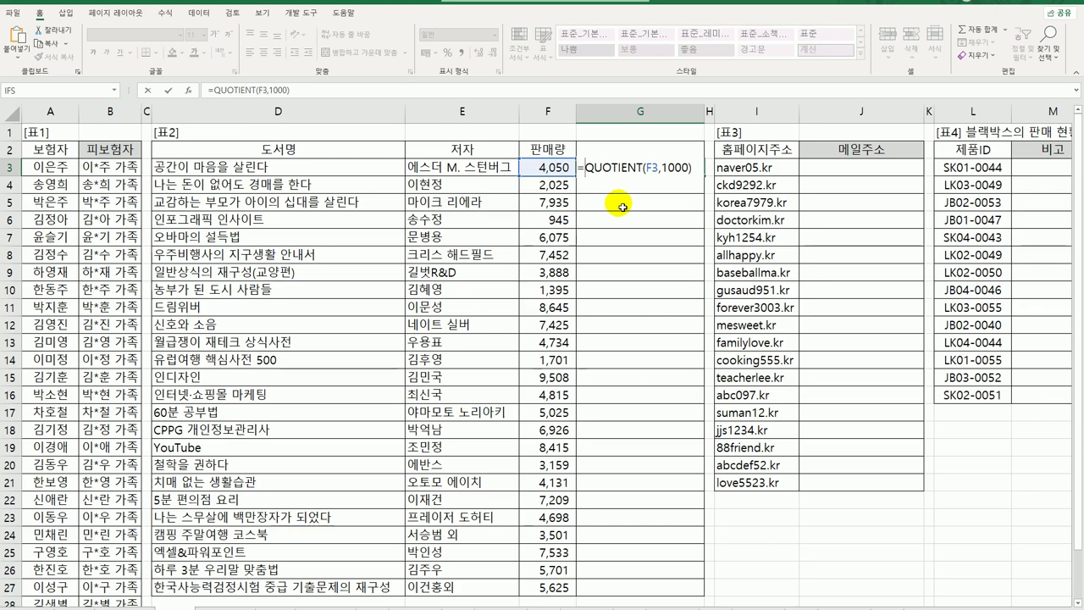
{"action": "type", "text": "rep"}
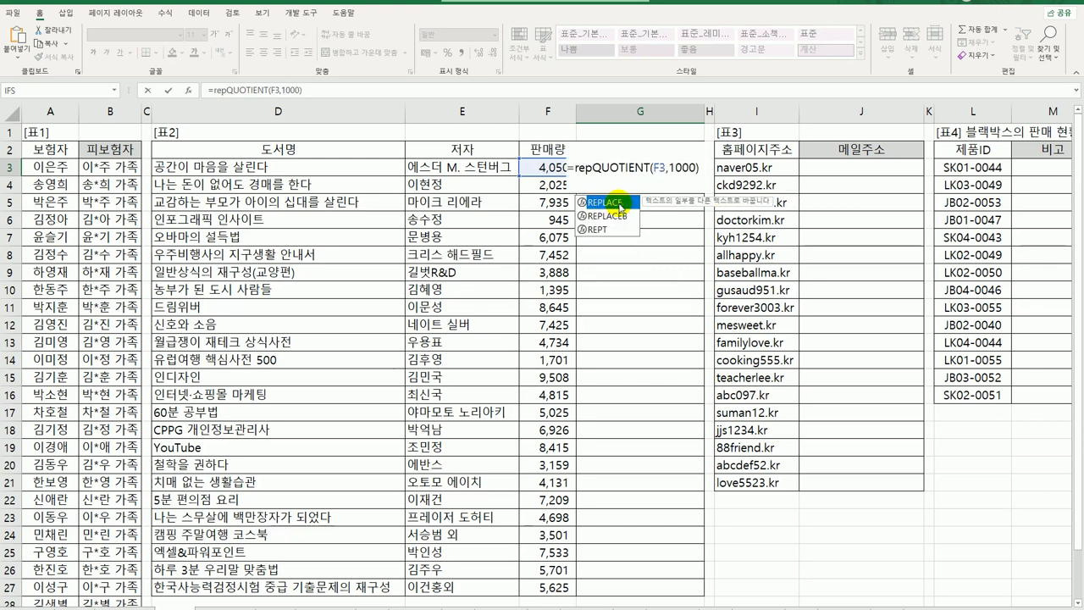
{"action": "type", "text": "t"}
{"action": "key", "text": "Tab"}
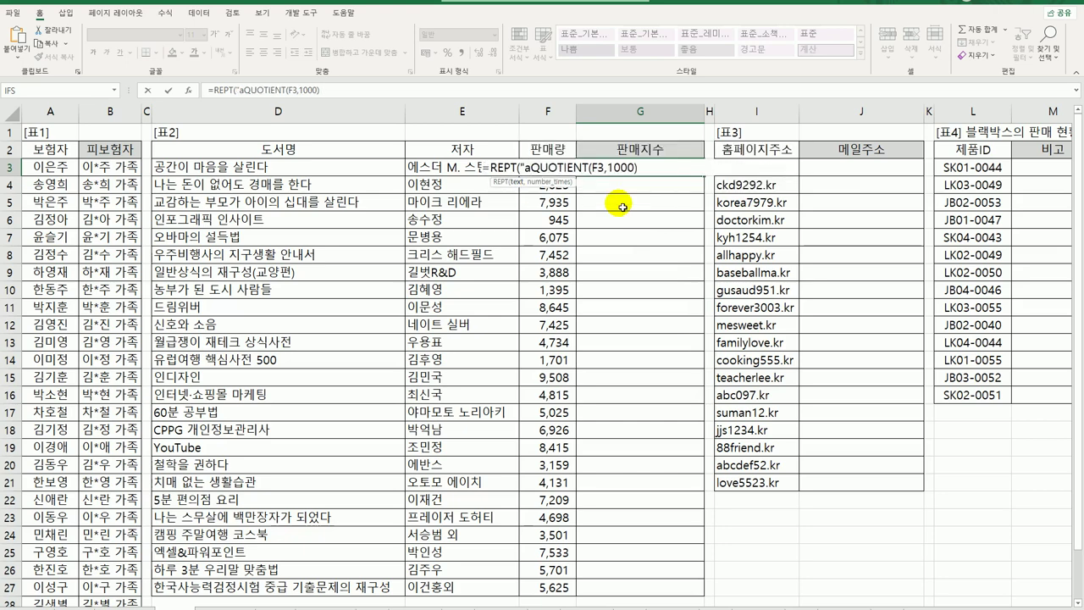
{"action": "type", "text": "\"ㅁ"}
{"action": "key", "text": "Hangul_Hanja"}
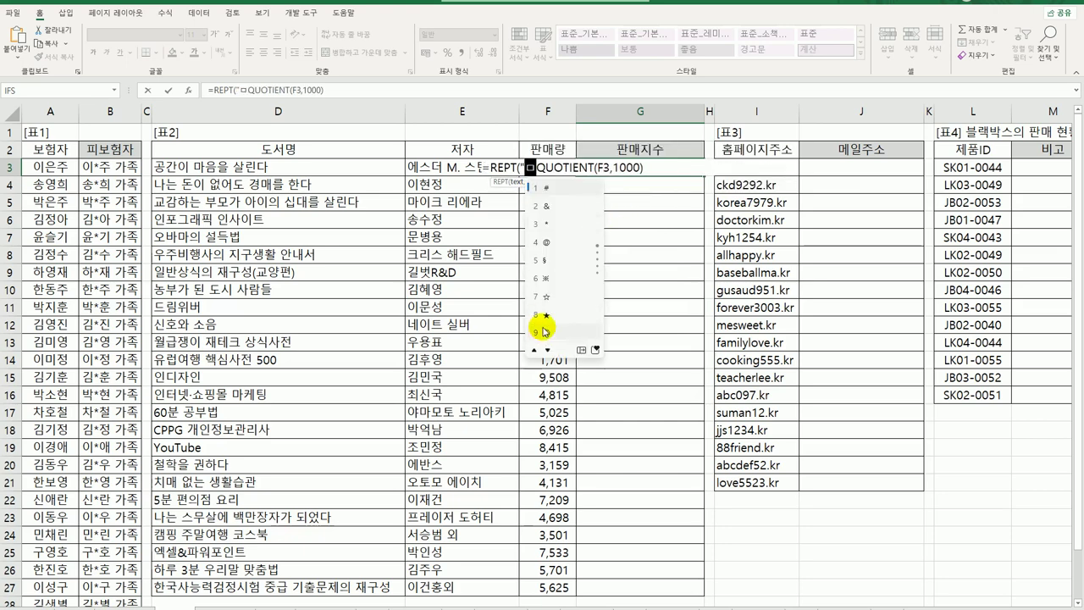
{"action": "left_click", "coordinate": [558, 321]}
{"action": "type", "text": "\""}
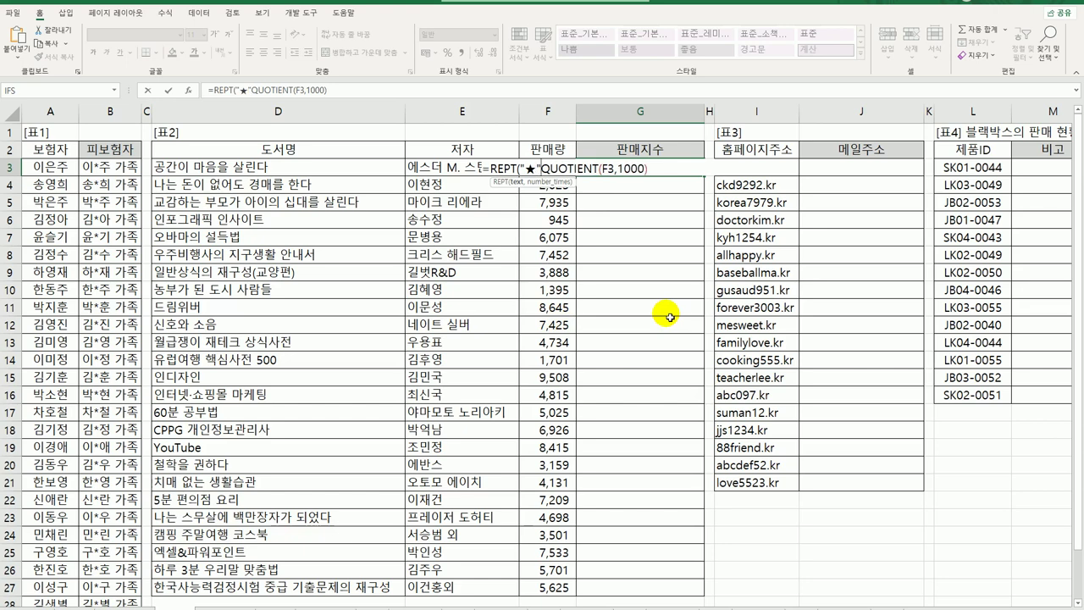
{"action": "type", "text": ","}
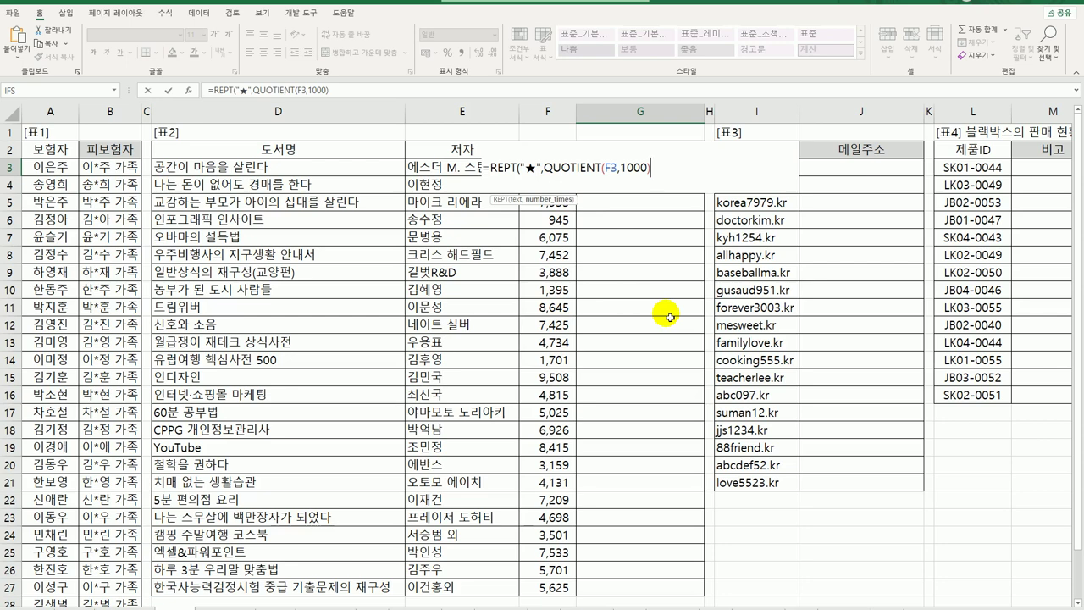
{"action": "key", "text": "Return"}
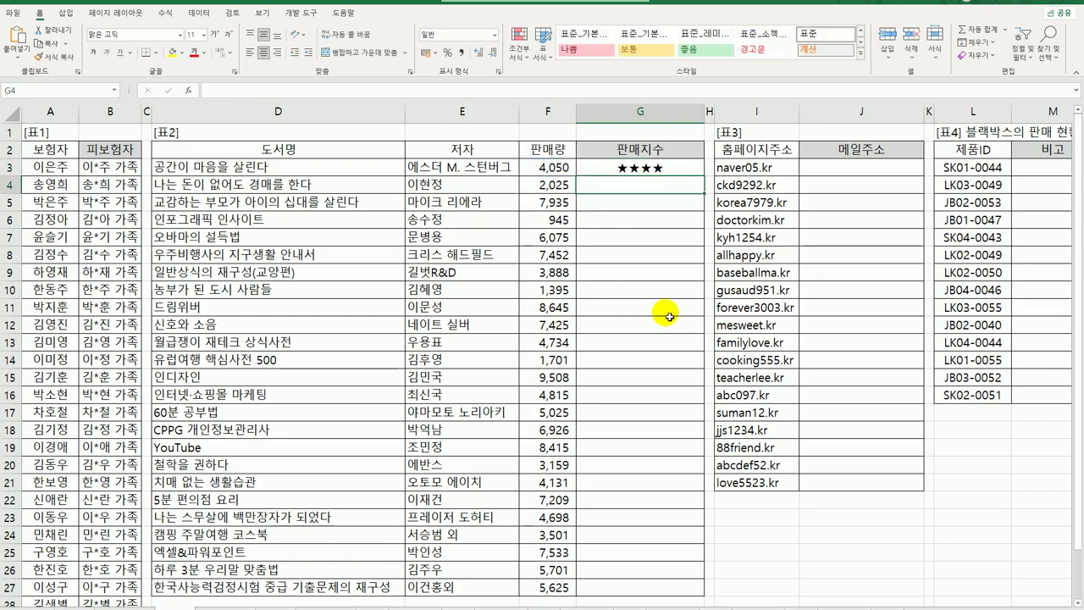
Reopen G3's formula and wrap the REPT expression in CONCAT.
{"action": "left_click", "coordinate": [640, 167]}
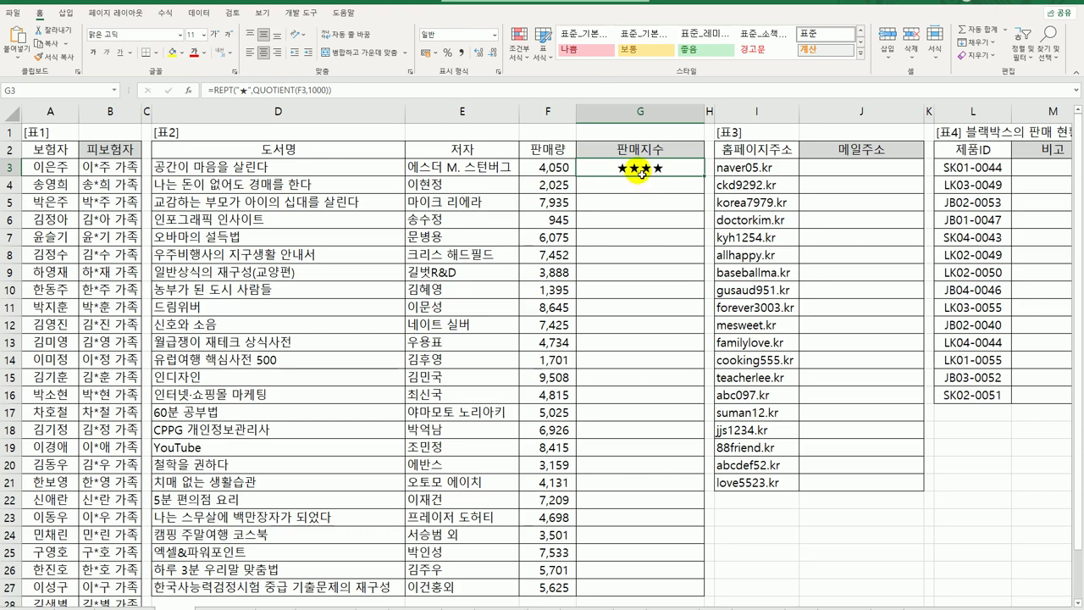
{"action": "double_click", "coordinate": [641, 172]}
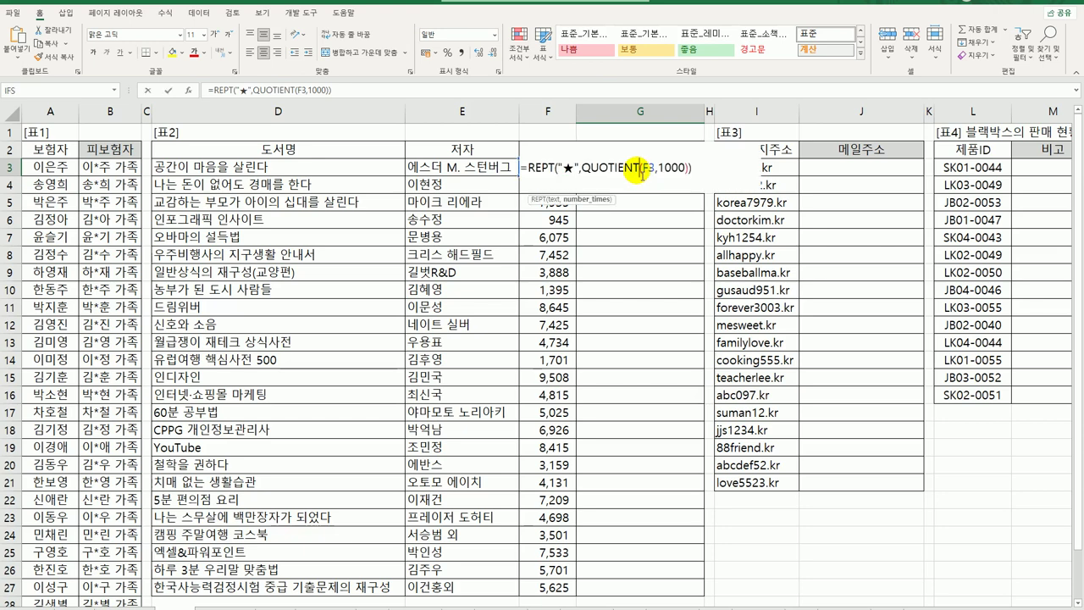
{"action": "key", "text": "Home"}
{"action": "key", "text": "Right"}
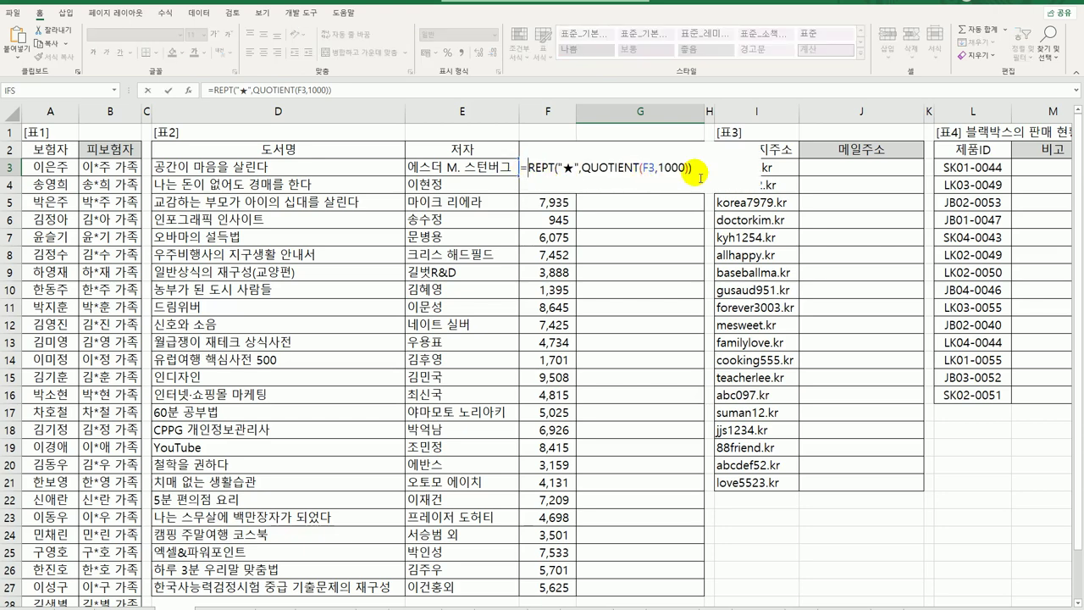
{"action": "type", "text": "vo"}
{"action": "key", "text": "BackSpace"}
{"action": "key", "text": "BackSpace"}
{"action": "type", "text": "con"}
{"action": "key", "text": "Tab"}
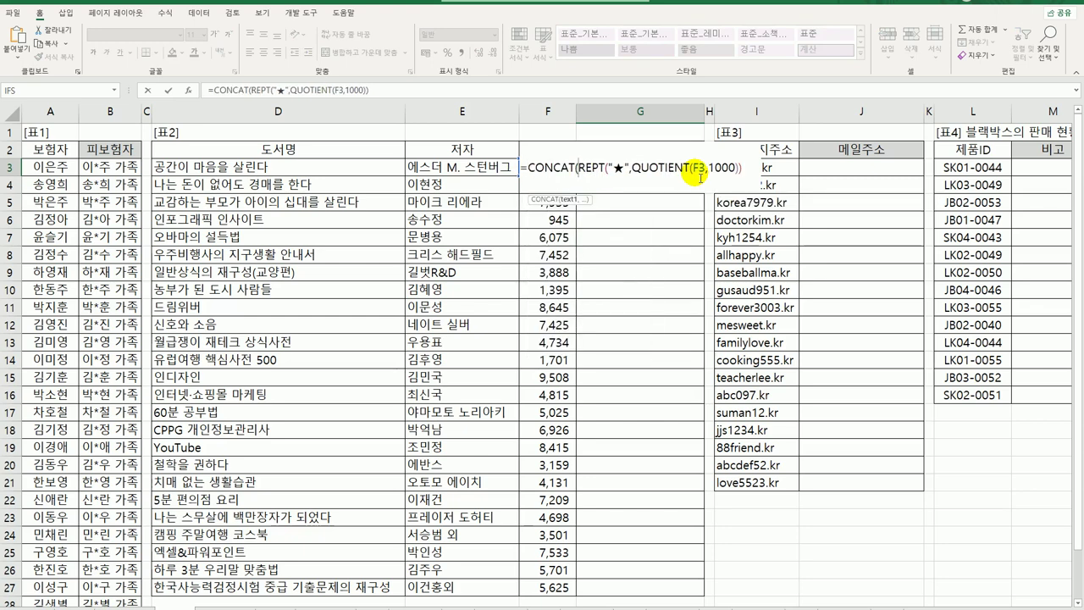
Copy REPT("★",QUOTIENT(F3,1000)) within G3's formula and paste it as CONCAT's second argument.
{"action": "left_click", "coordinate": [581, 167]}
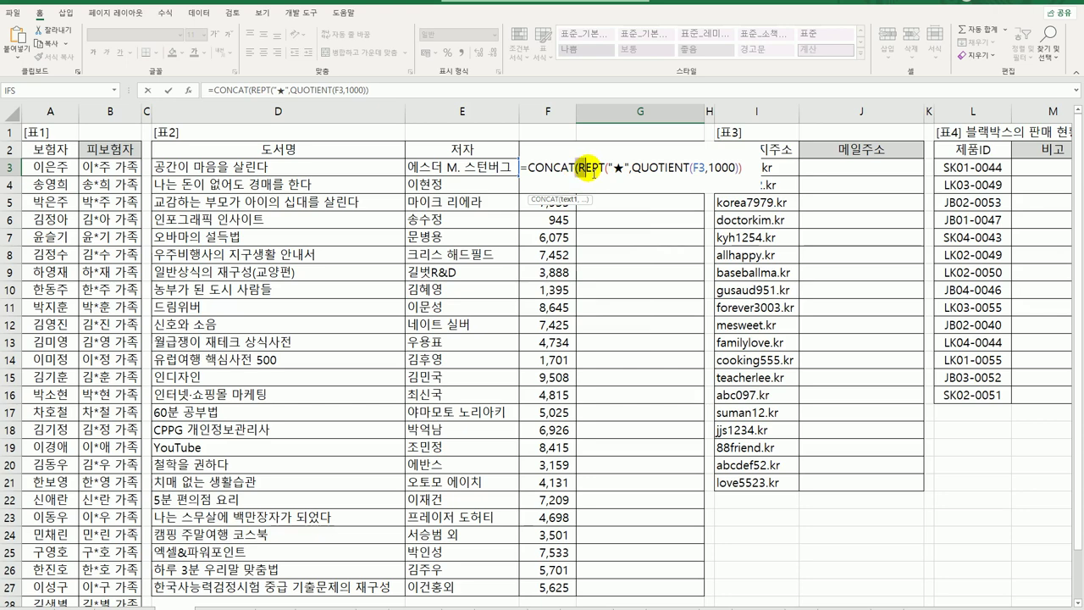
{"action": "left_click_drag", "start_coordinate": [580, 166], "coordinate": [745, 173]}
{"action": "key", "text": "ctrl+c"}
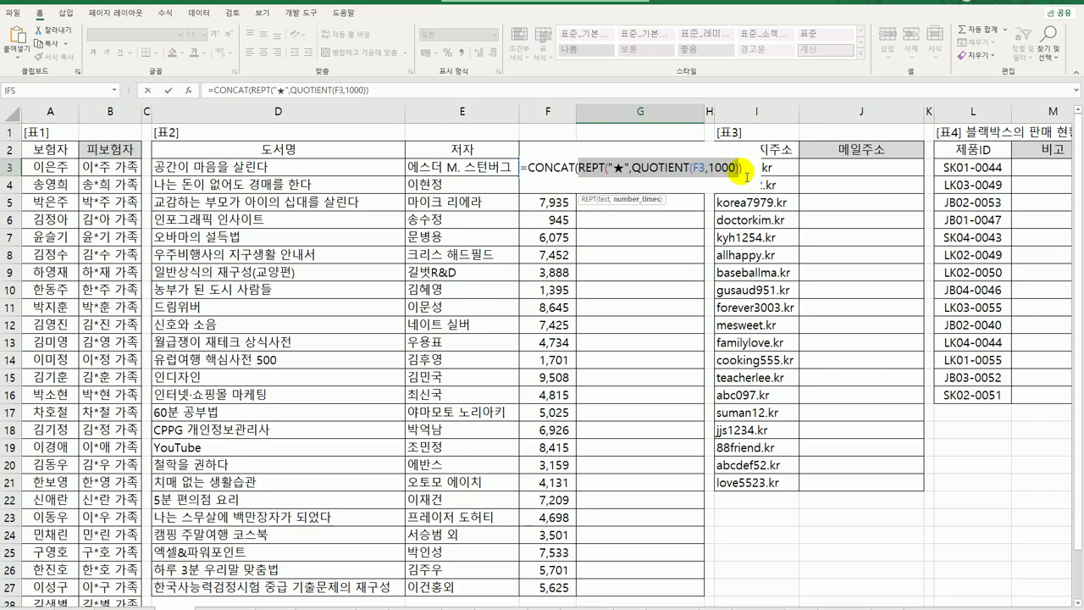
{"action": "mouse_move", "coordinate": [743, 173]}
{"action": "left_mouse_down"}
{"action": "mouse_move", "coordinate": [579, 173]}
{"action": "mouse_move", "coordinate": [748, 177]}
{"action": "left_mouse_up"}
{"action": "left_click", "coordinate": [744, 170]}
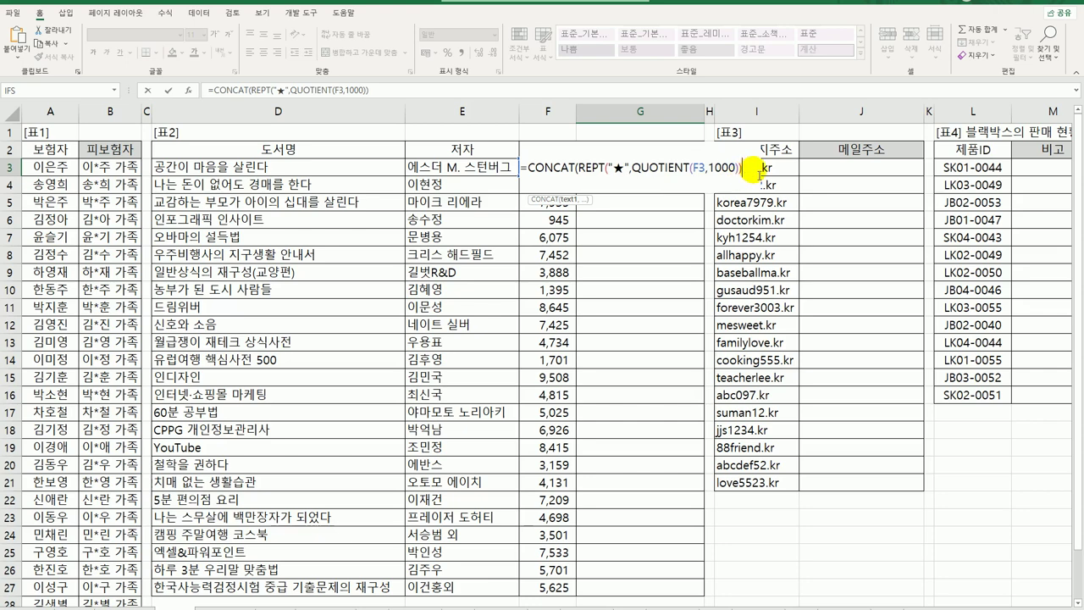
{"action": "type", "text": ","}
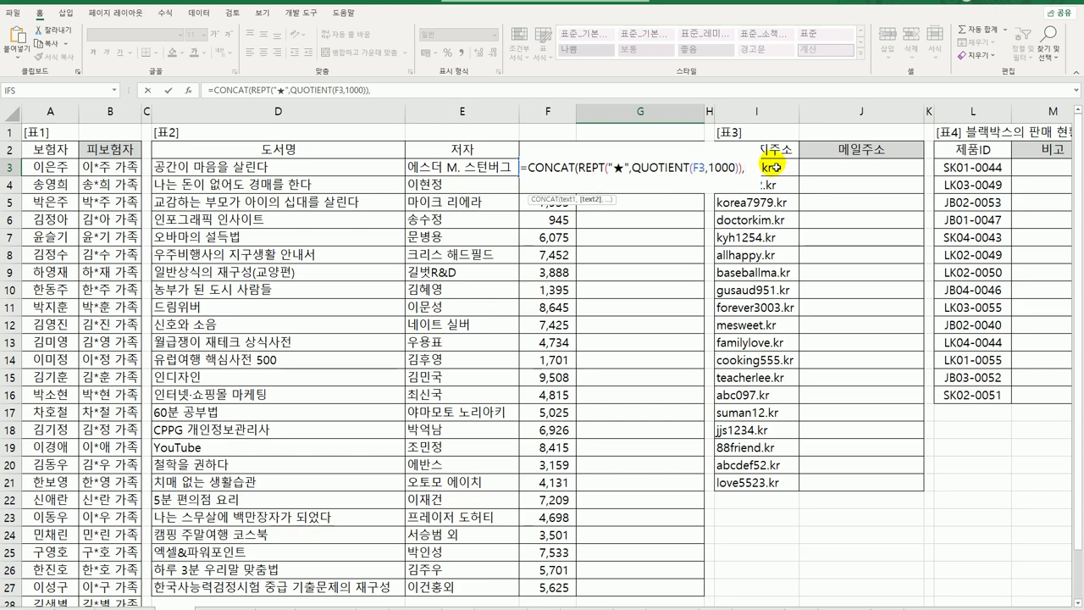
{"action": "key", "text": "ctrl+v"}
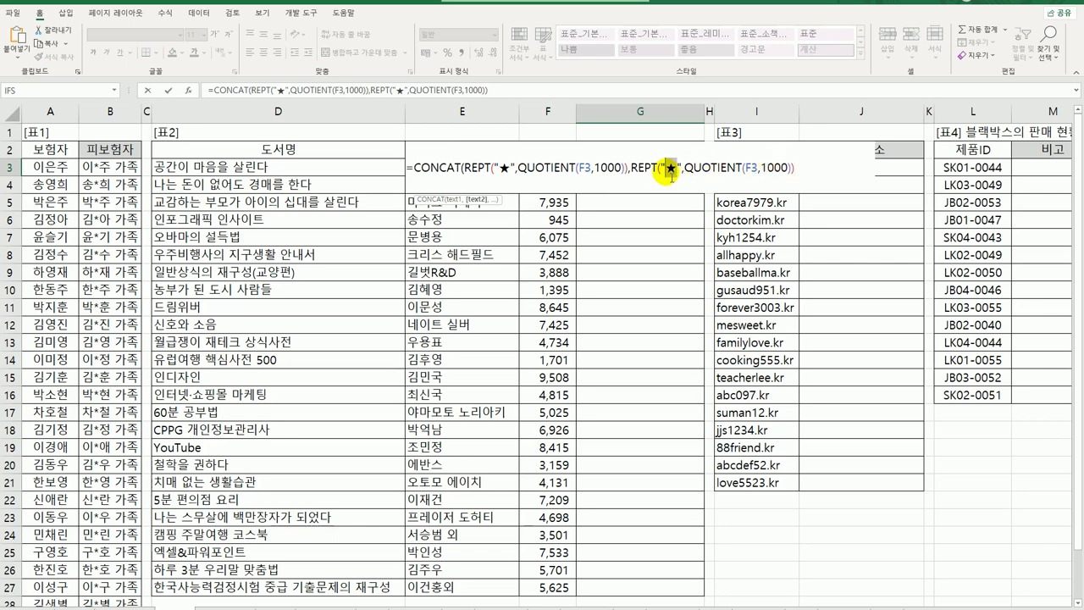
Change the second REPT in G3 to use "☆" as its text and 10-QUOTIENT(F3,1000) as its repetition count.
{"action": "double_click", "coordinate": [670, 169]}
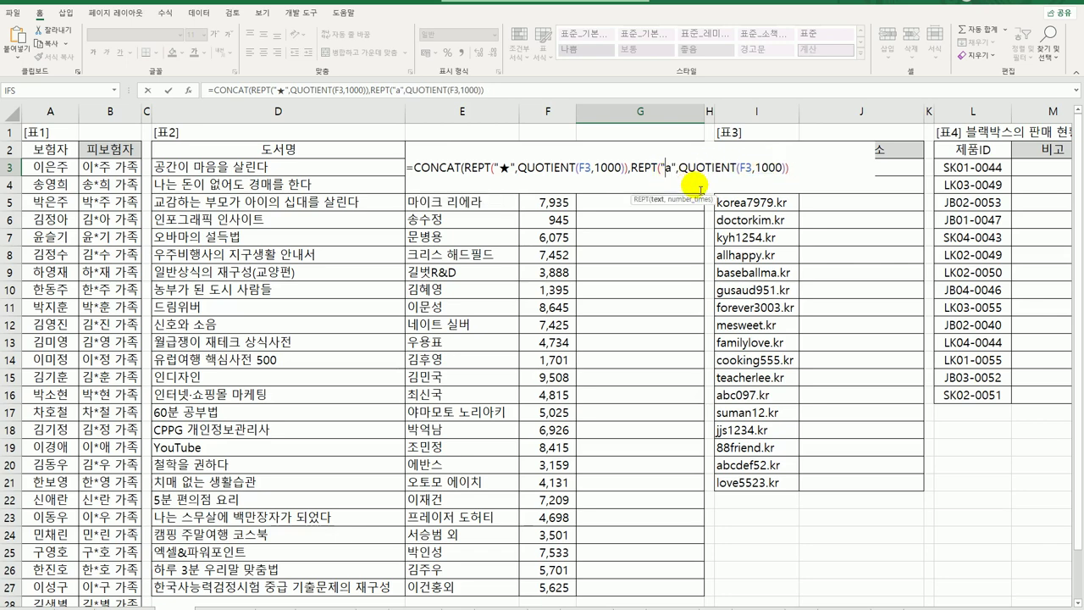
{"action": "type", "text": "ㅁ"}
{"action": "key", "text": "Hangul_Hanja"}
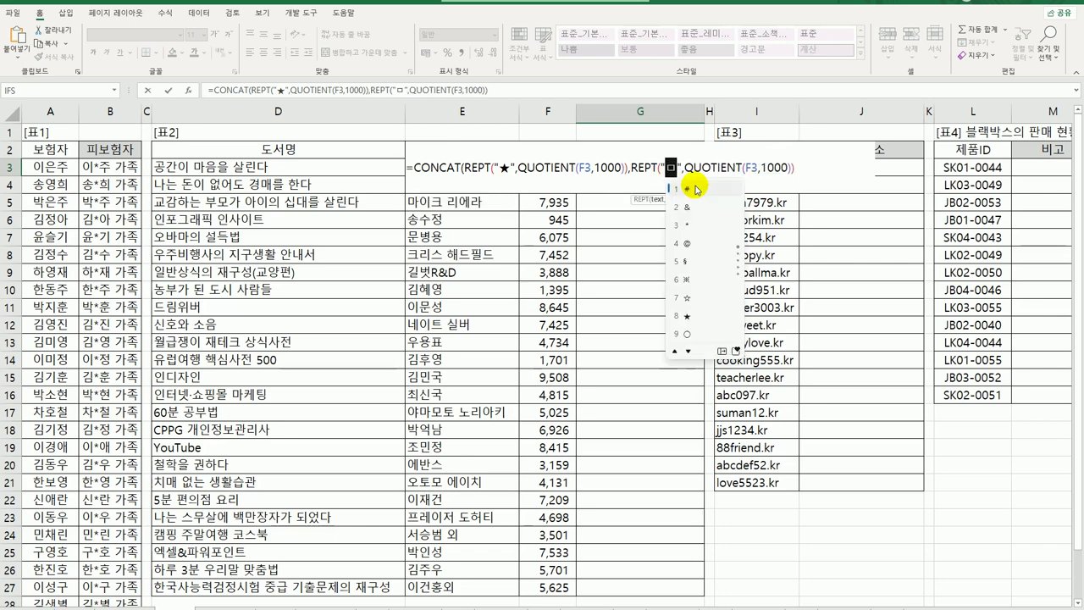
{"action": "left_click", "coordinate": [693, 298]}
{"action": "left_click", "coordinate": [685, 169]}
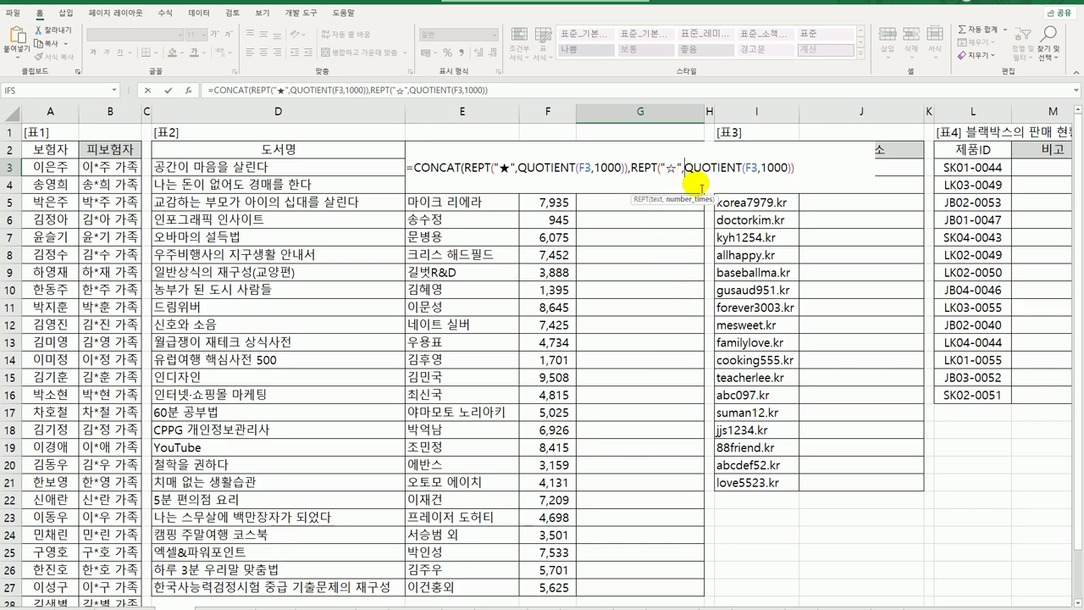
{"action": "type", "text": "10-"}
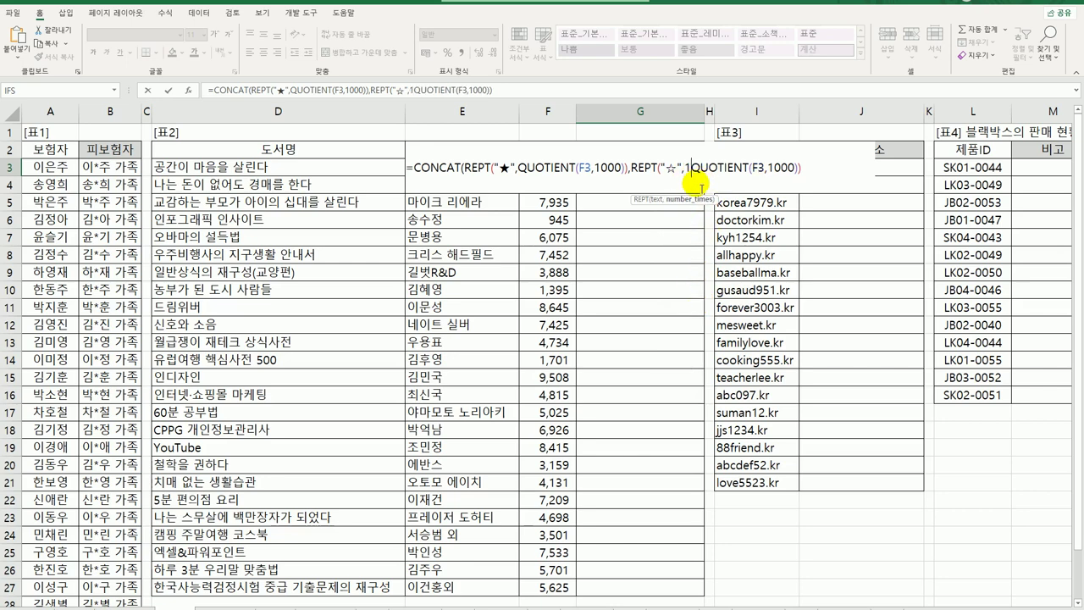
Close the CONCAT formula in G3 with its final parenthesis and fill it down the 판매지수 column.
{"action": "key", "text": "End"}
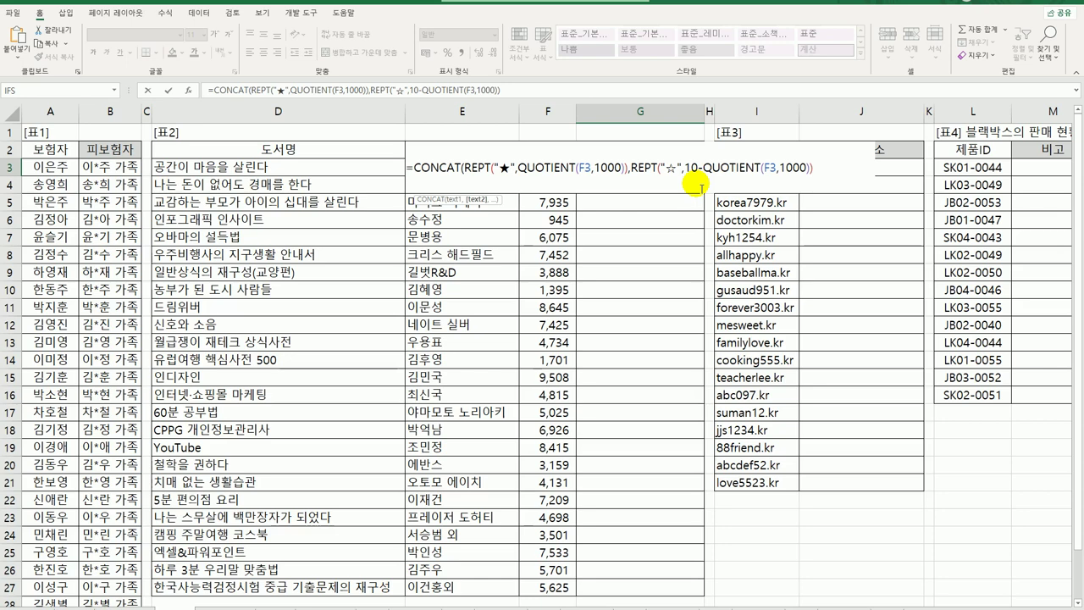
{"action": "type", "text": ")"}
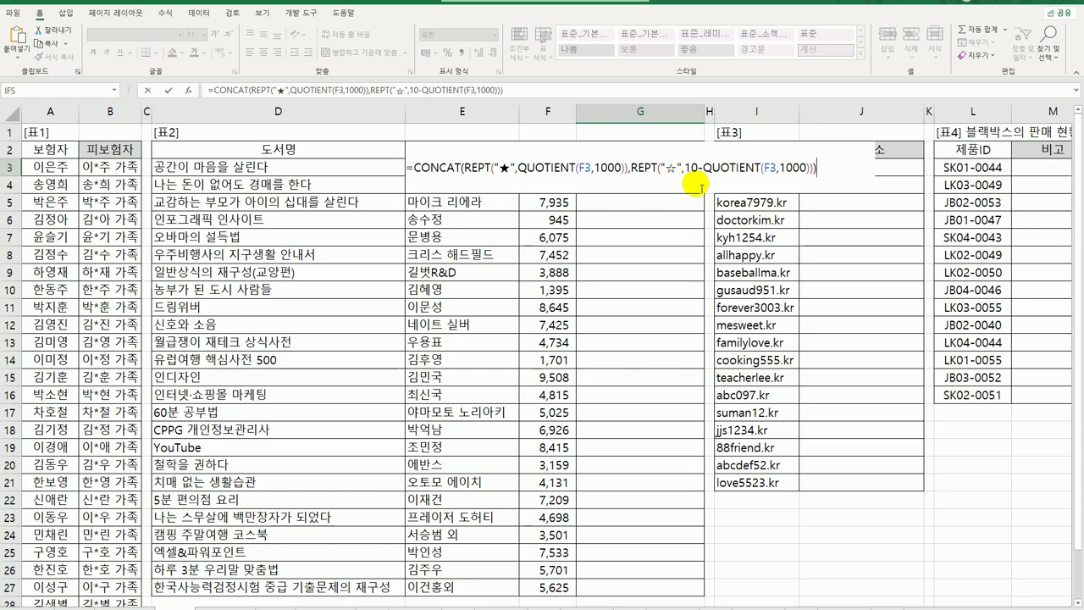
{"action": "key", "text": "Return"}
{"action": "left_click", "coordinate": [668, 169]}
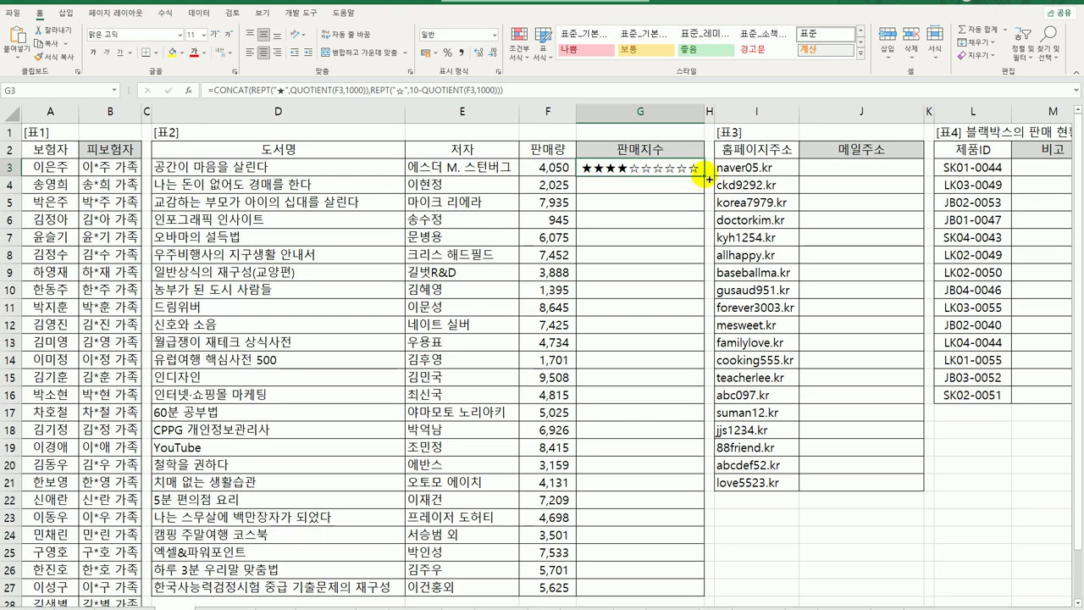
{"action": "double_click", "coordinate": [704, 177]}
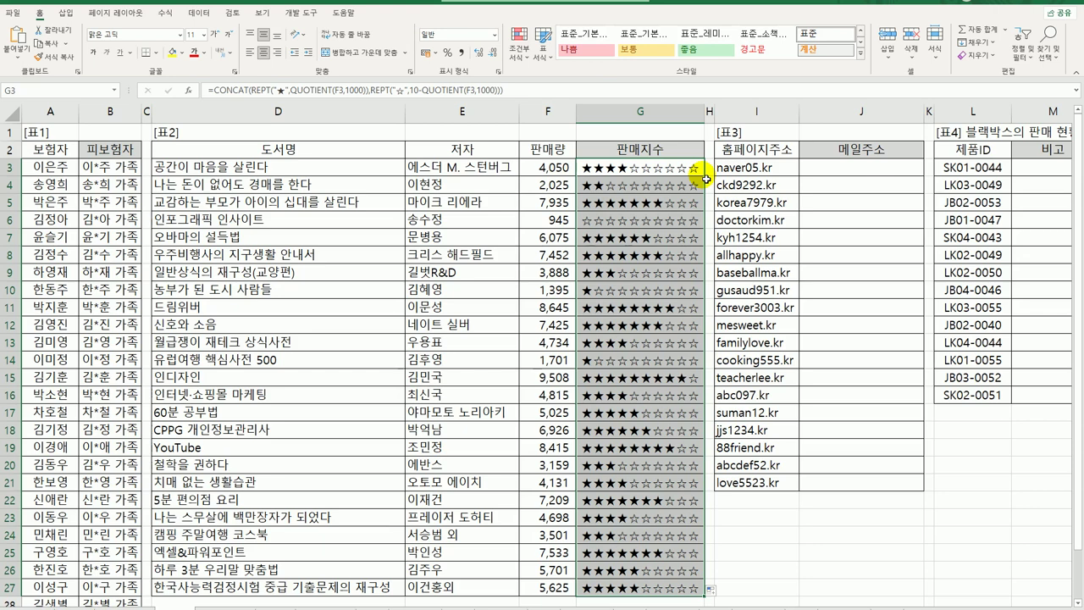
{"action": "left_click", "coordinate": [843, 170]}
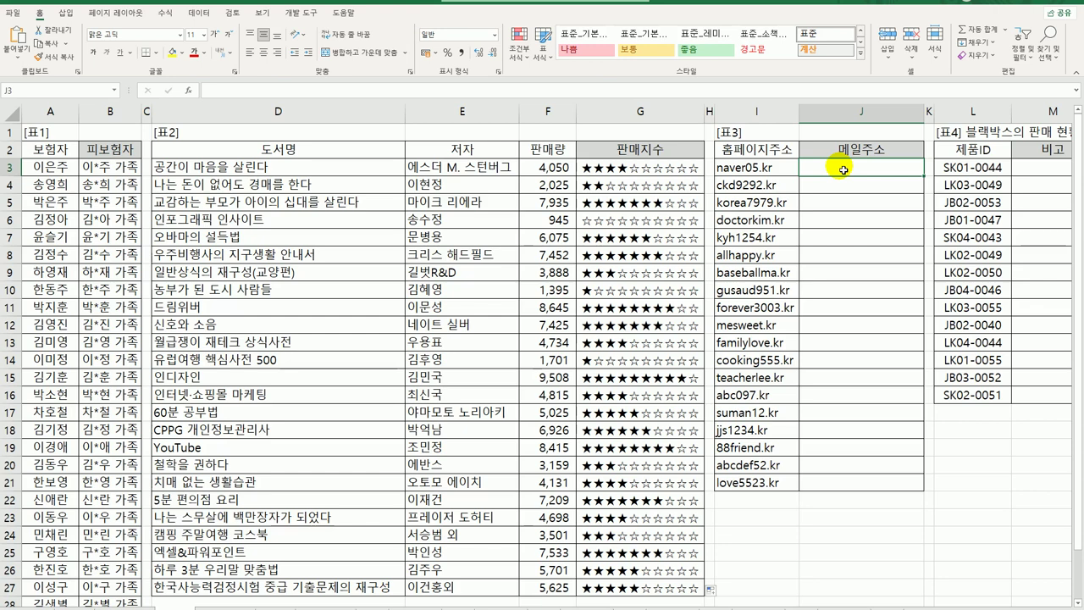
{"action": "type", "text": "="}
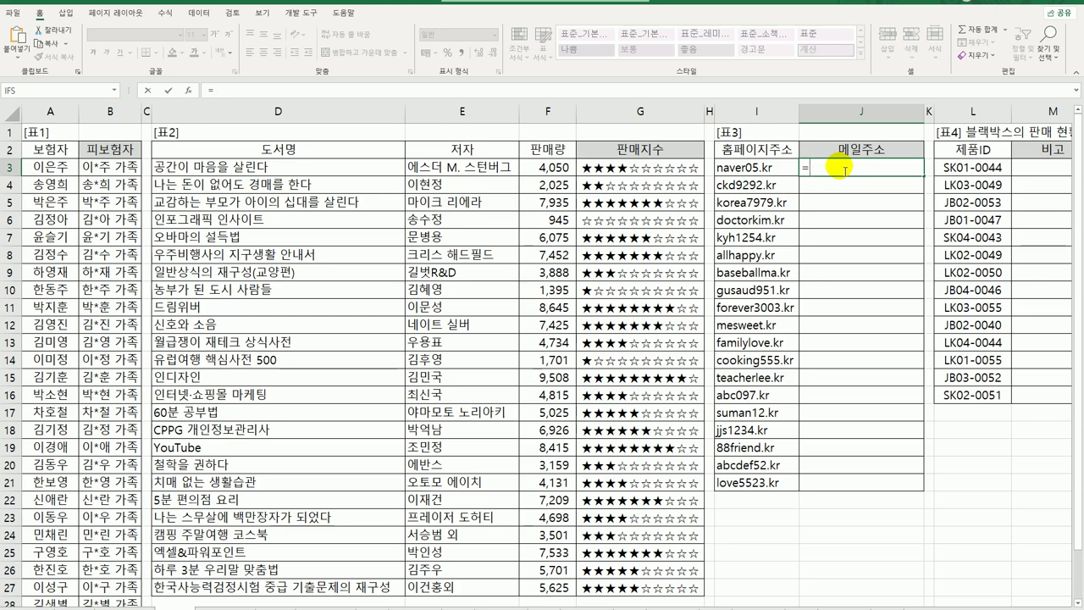
{"action": "type", "text": "su"}
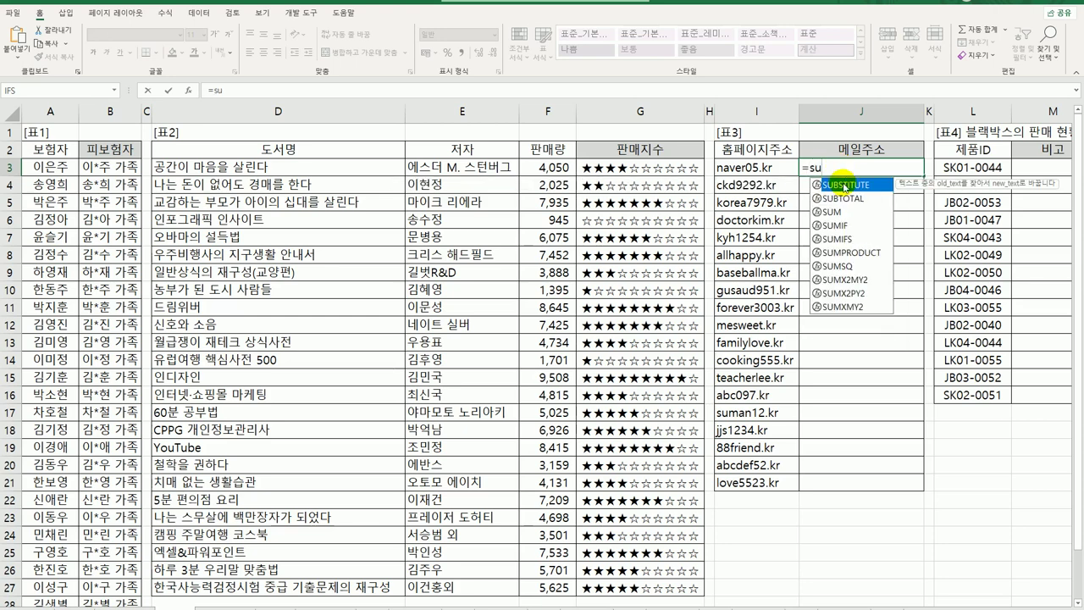
{"action": "double_click", "coordinate": [844, 186]}
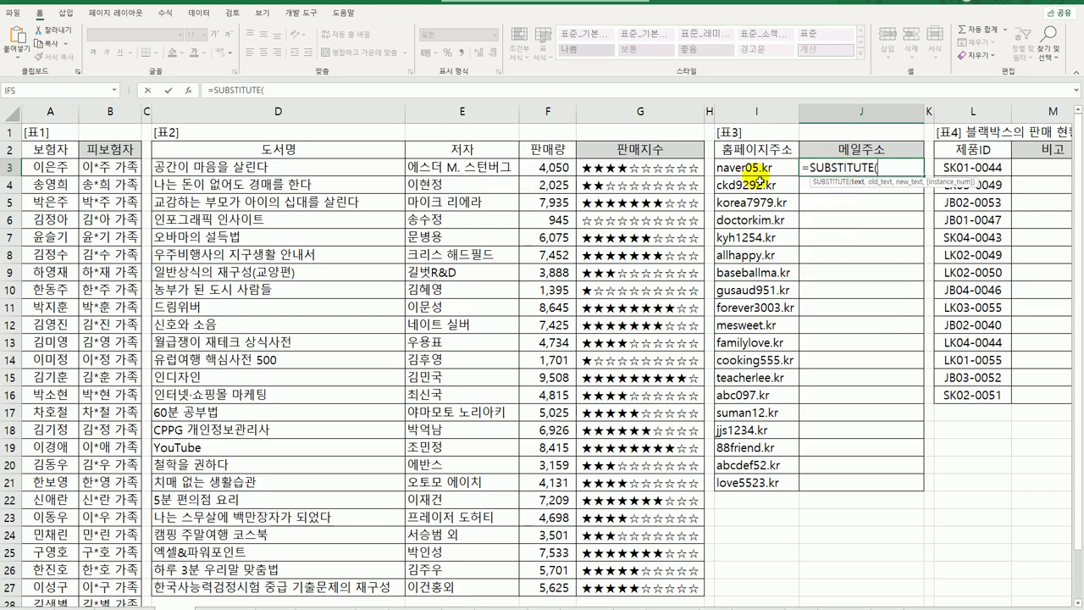
{"action": "left_click", "coordinate": [759, 171]}
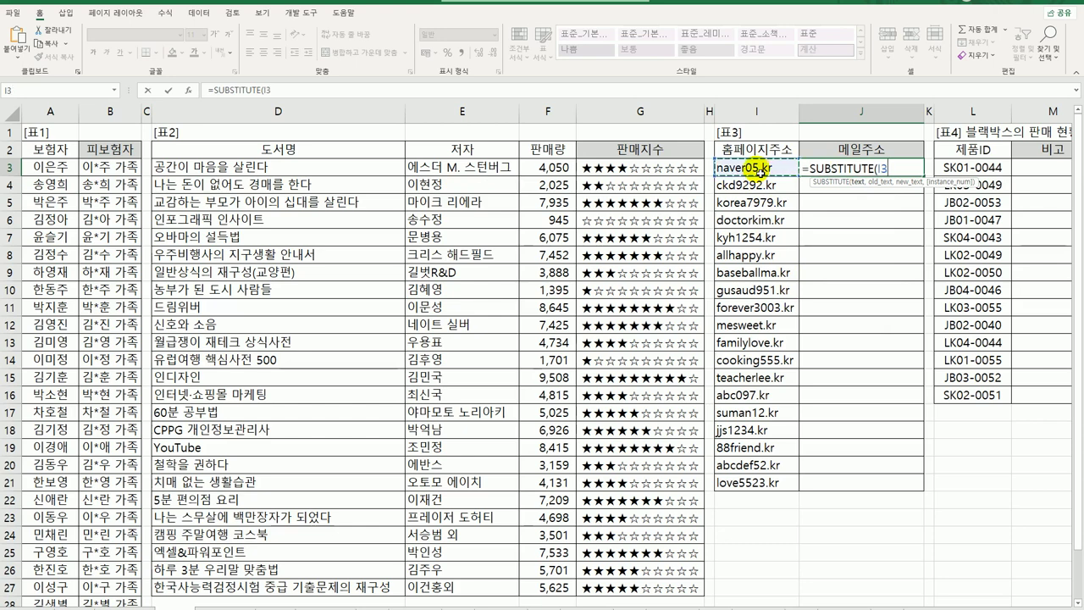
{"action": "type", "text": ",\""}
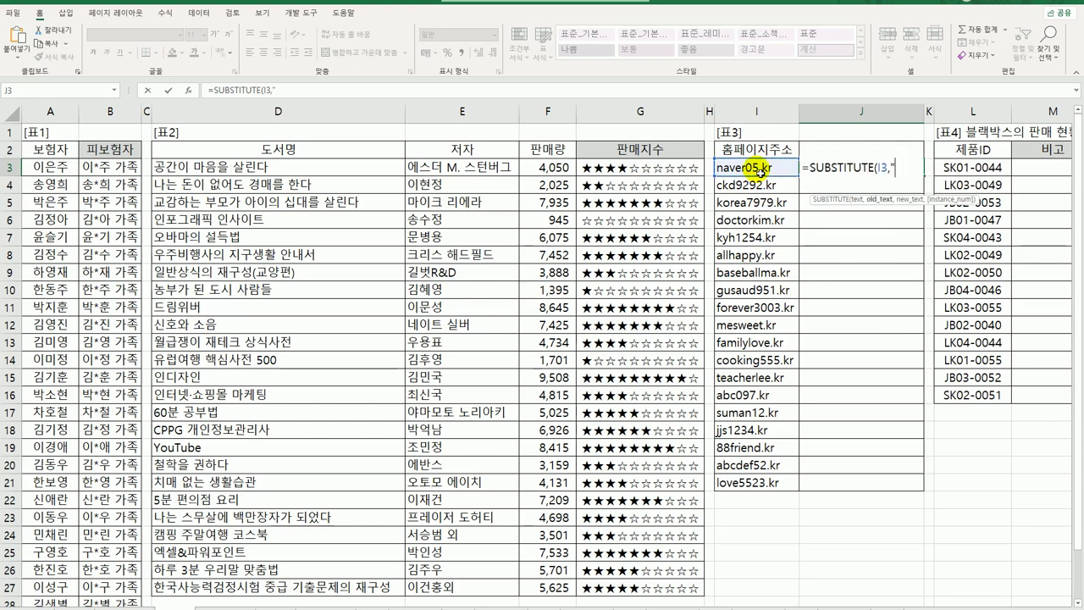
{"action": "type", "text": ".kr\",\"@"}
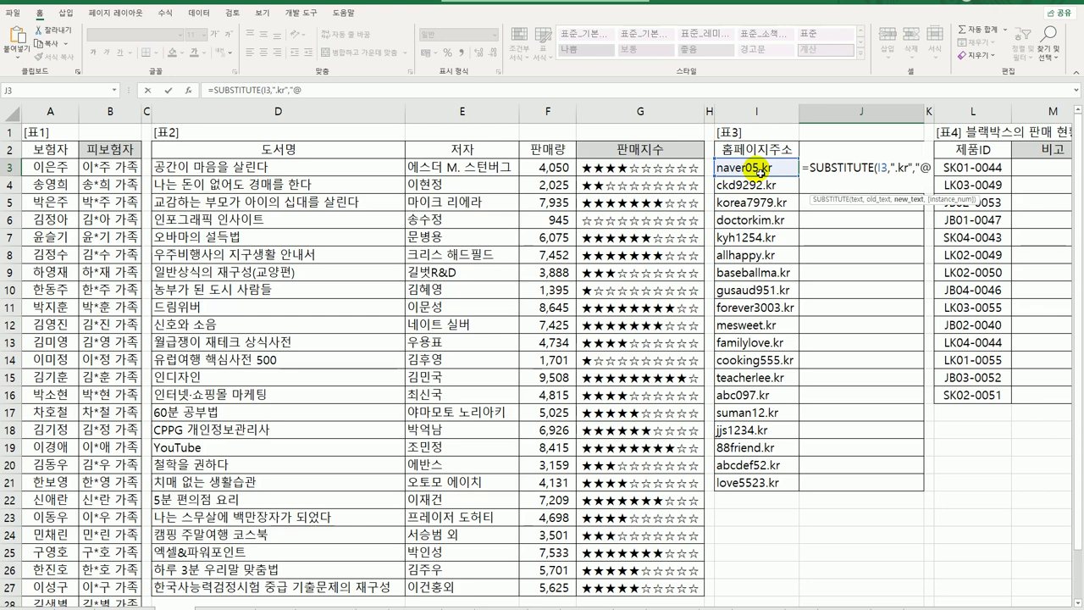
{"action": "type", "text": "상공."}
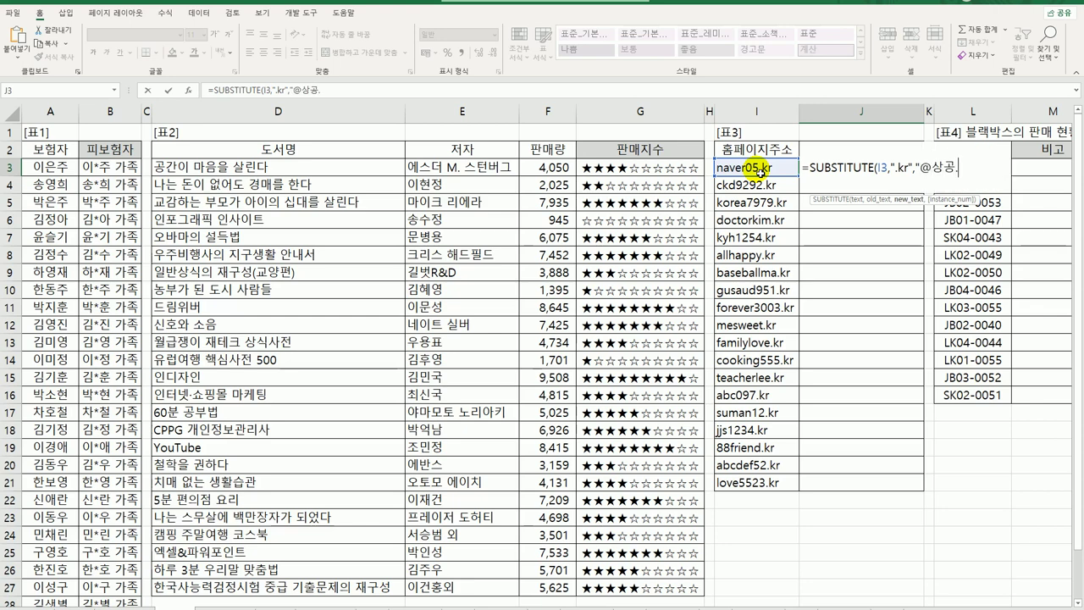
{"action": "type", "text": "kr\")"}
{"action": "key", "text": "ctrl+Return"}
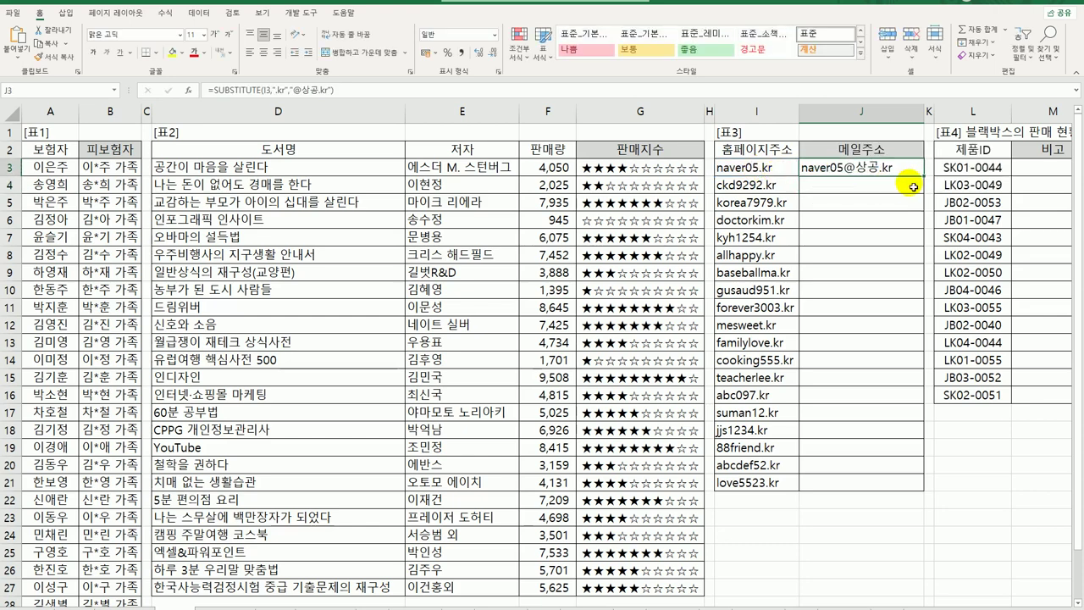
{"action": "left_click_drag", "start_coordinate": [922, 214], "coordinate": [908, 491]}
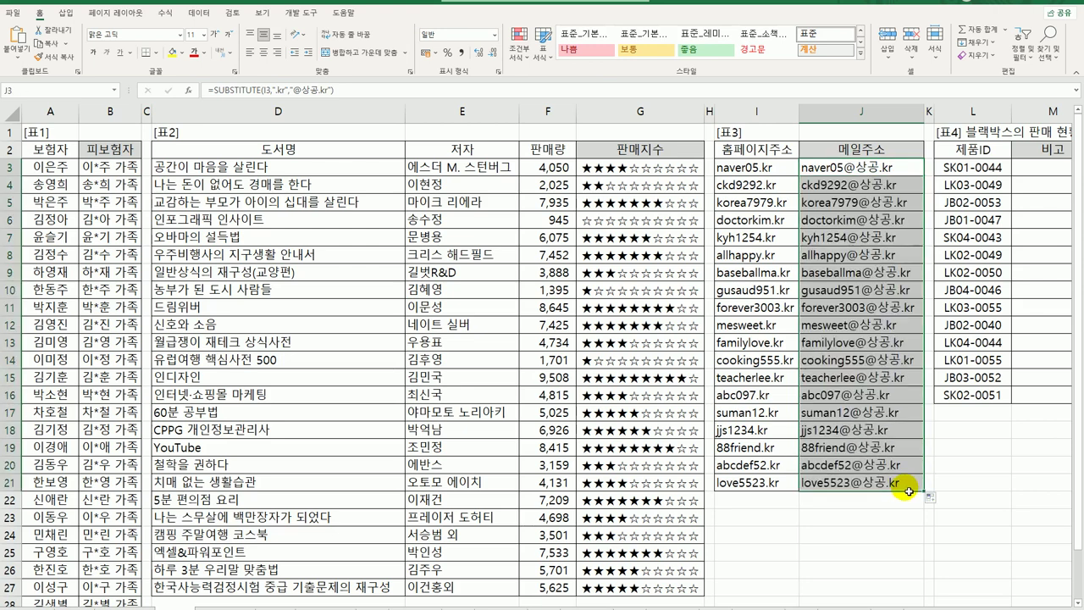
Wrap J3's SUBSTITUTE formula in PROPER and fill the revised formula down the 메일주소 column.
{"action": "left_click", "coordinate": [814, 167]}
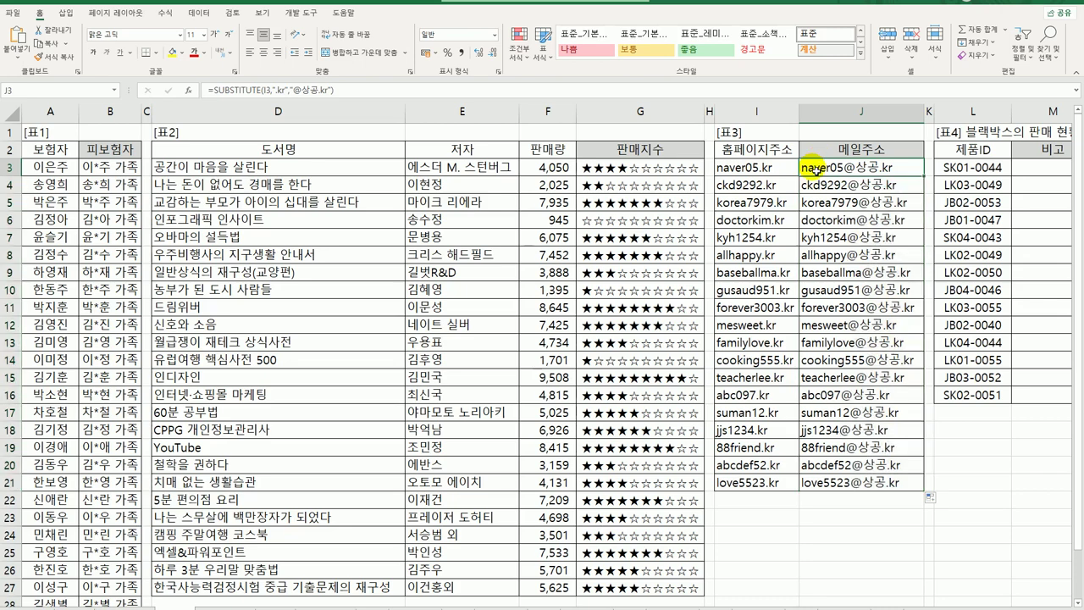
{"action": "double_click", "coordinate": [814, 168]}
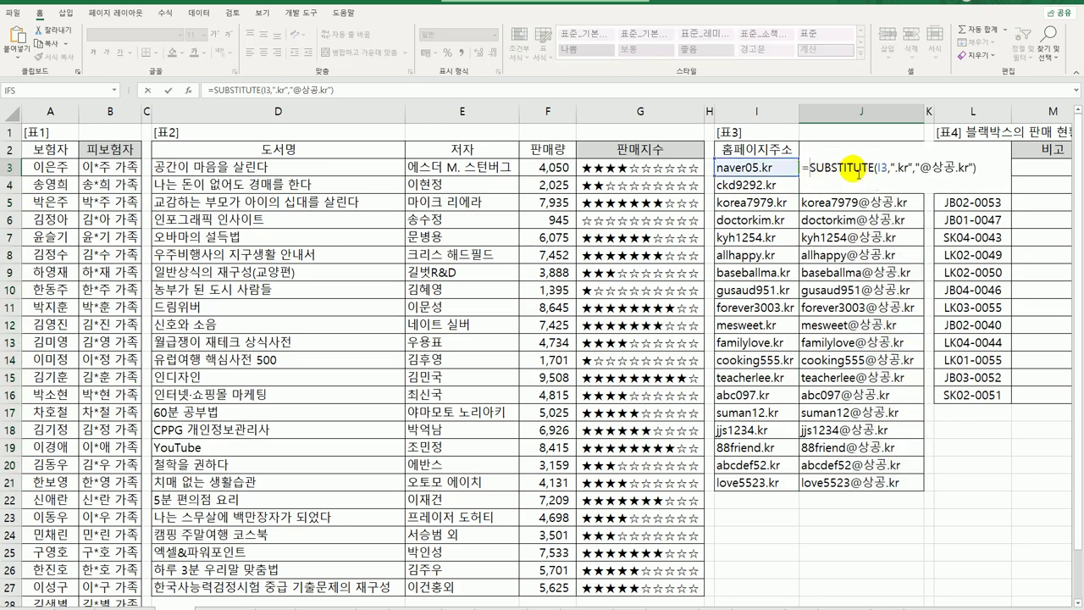
{"action": "type", "text": "pro"}
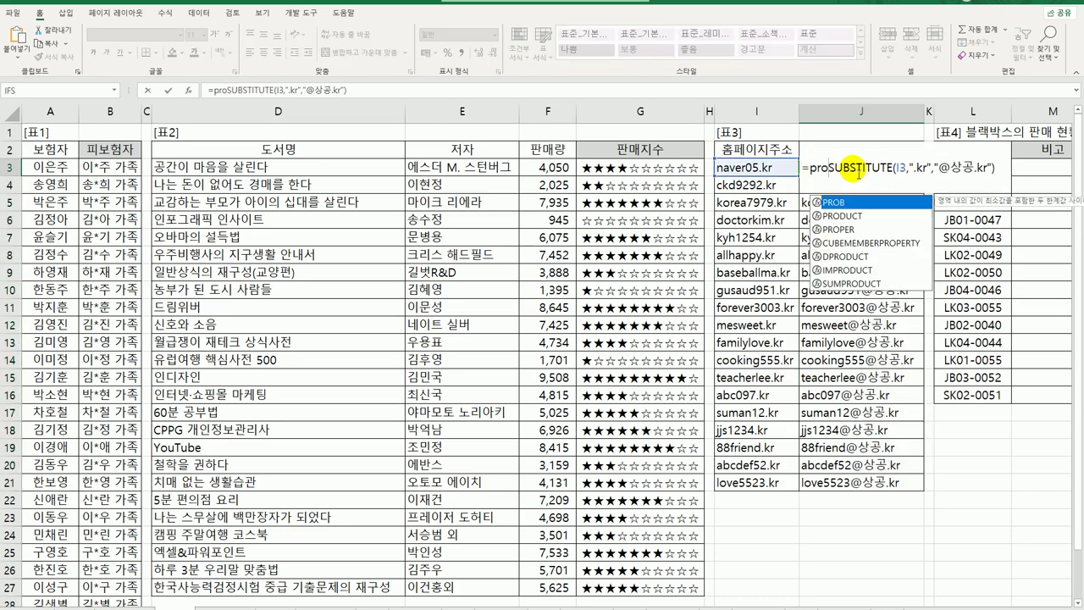
{"action": "key", "text": "Down"}
{"action": "key", "text": "Down"}
{"action": "key", "text": "Tab"}
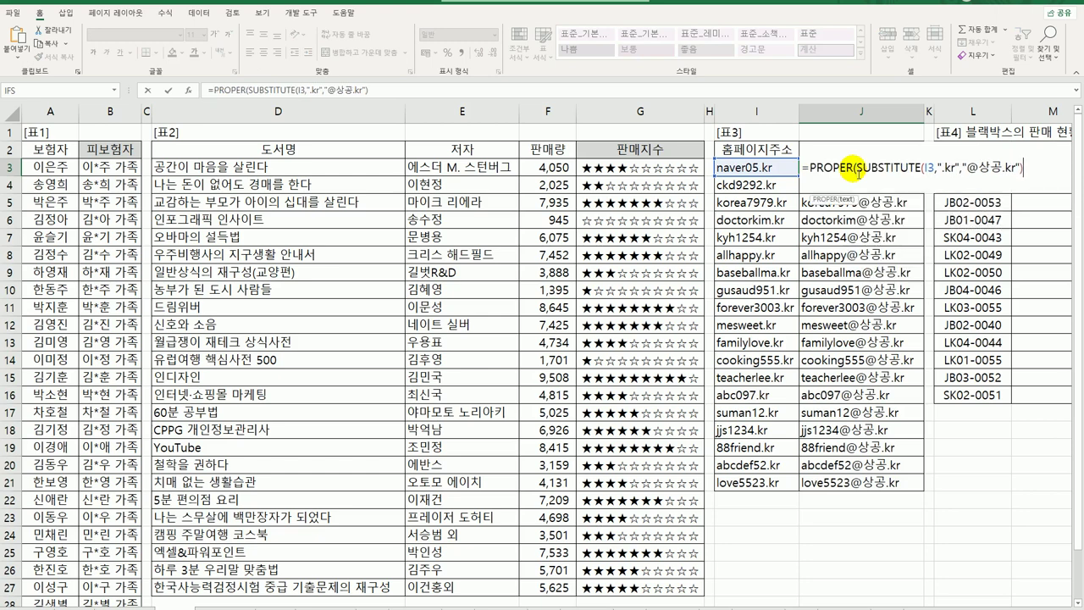
{"action": "type", "text": ")"}
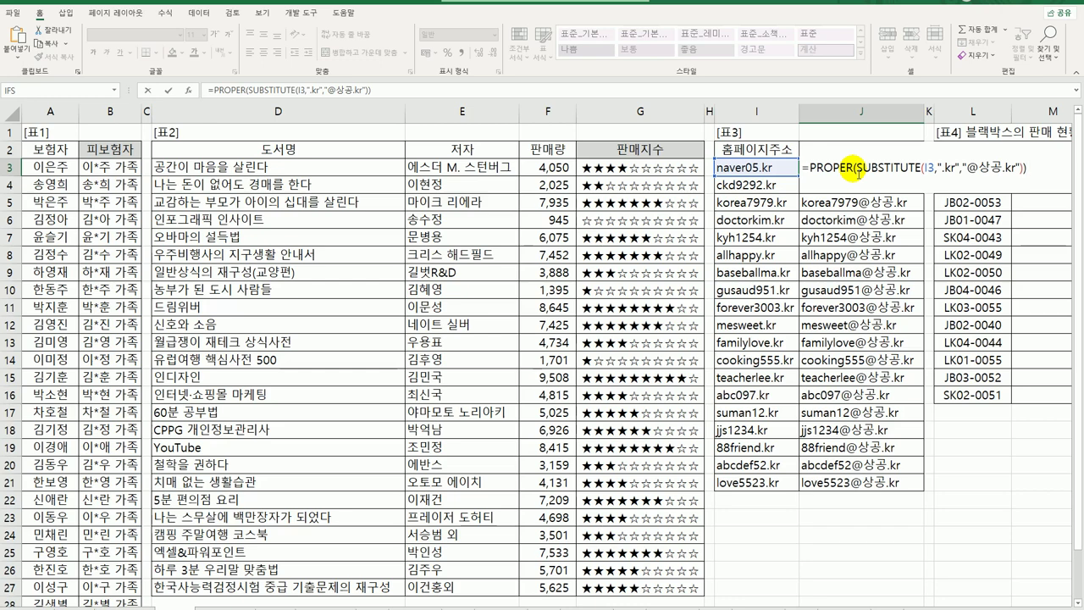
{"action": "key", "text": "ctrl+Return"}
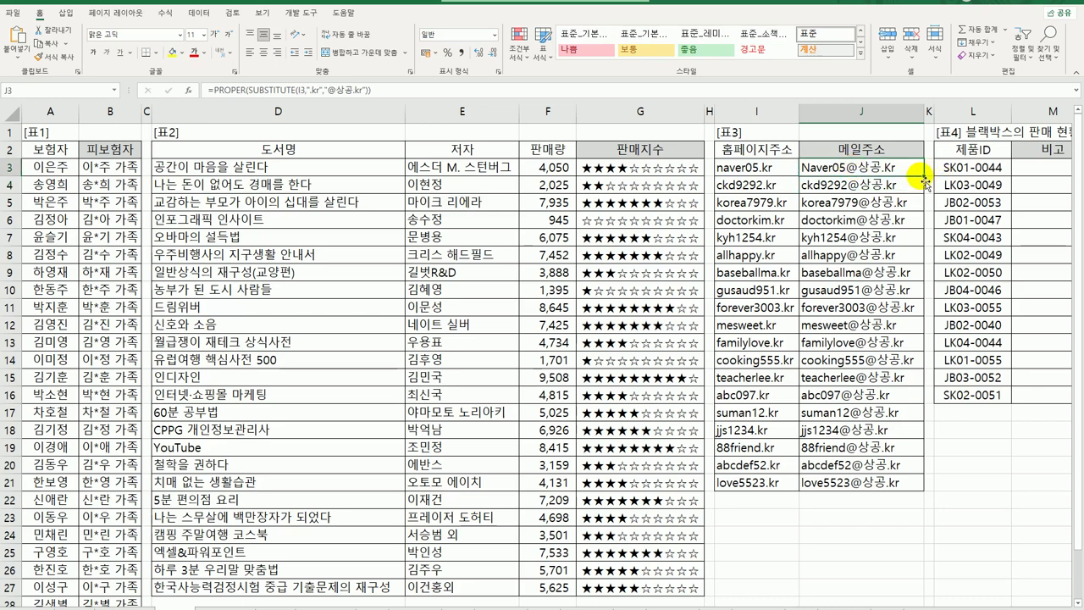
{"action": "left_click_drag", "start_coordinate": [923, 178], "coordinate": [900, 479]}
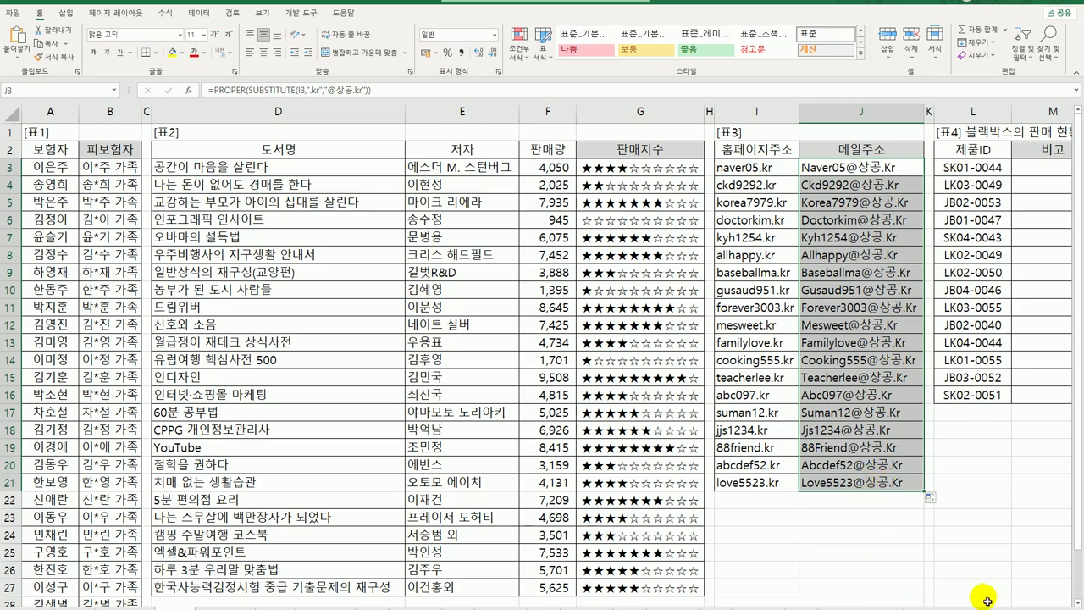
Enter =RIGHT(L3,4) in M3 of [표4] and fill it down the 비고 column.
{"action": "scroll", "coordinate": [991, 601], "scroll_direction": "right", "scroll_amount": 1}
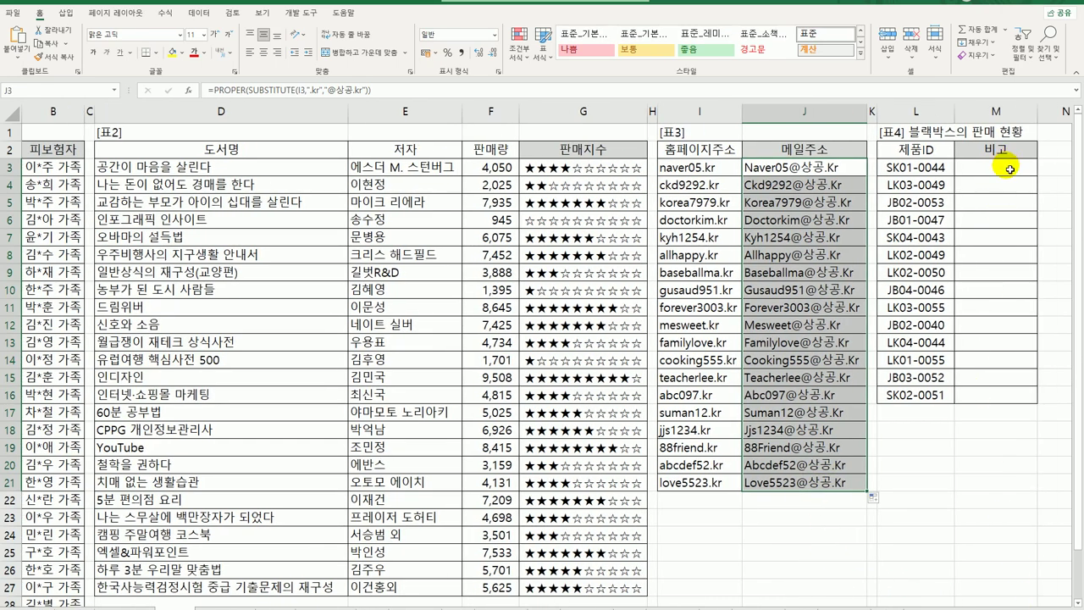
{"action": "left_click", "coordinate": [1010, 169]}
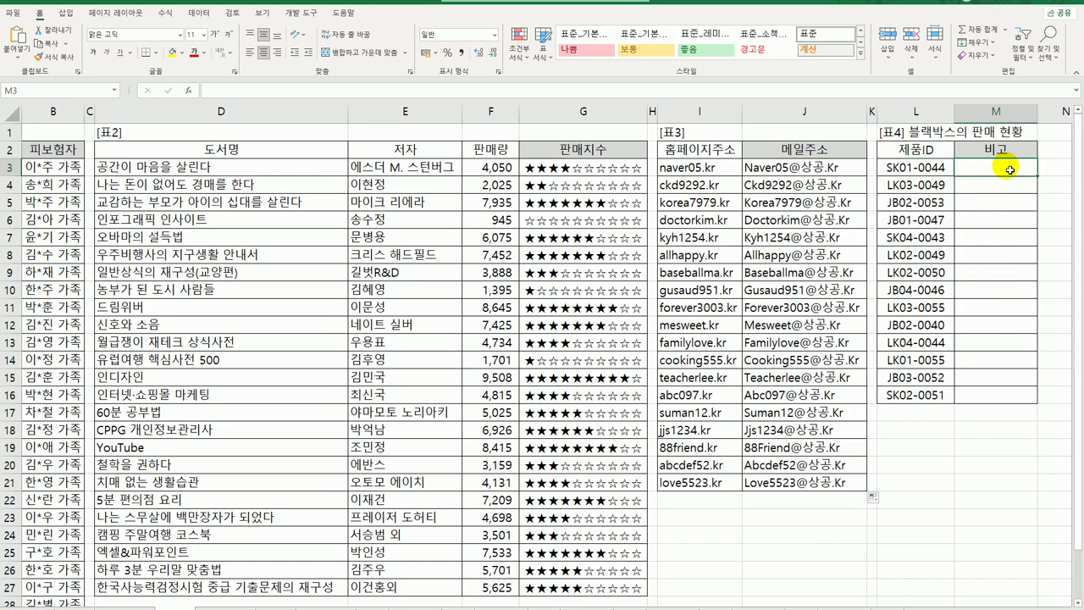
{"action": "left_click", "coordinate": [931, 167]}
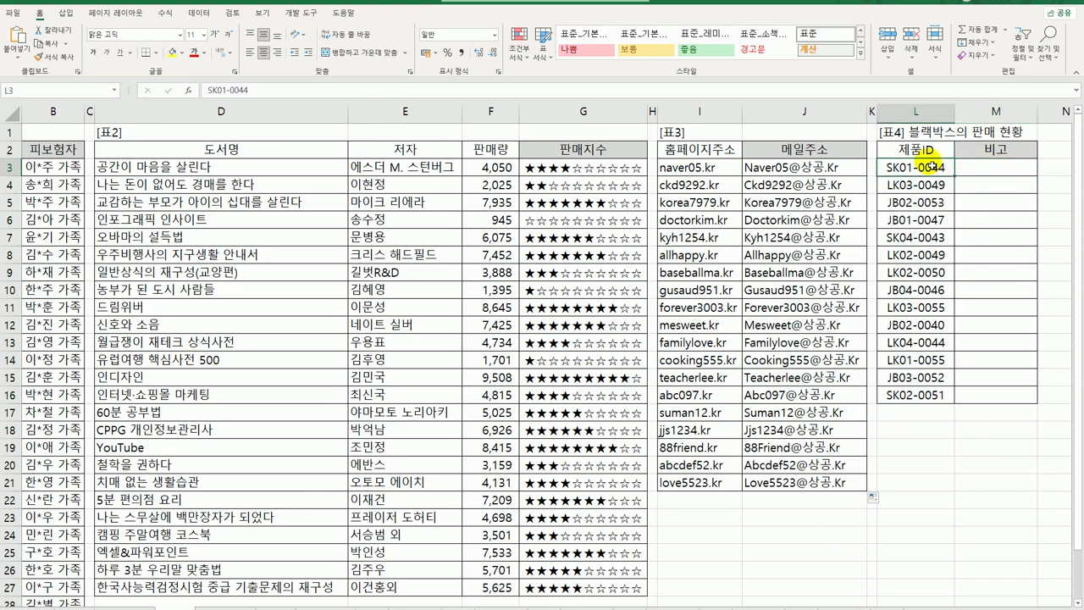
{"action": "left_click", "coordinate": [989, 169]}
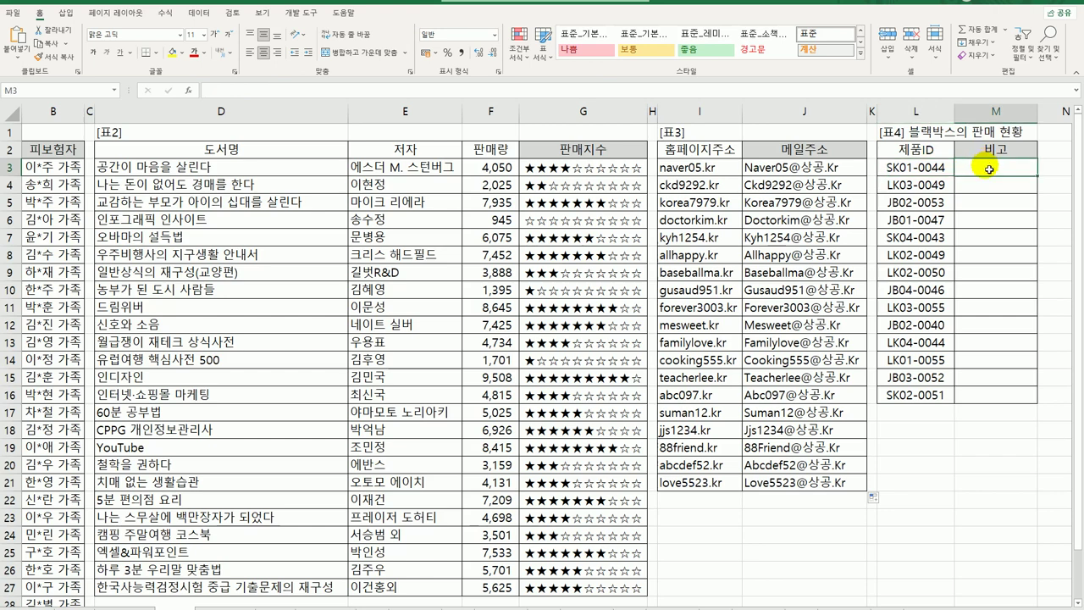
{"action": "left_click", "coordinate": [931, 166]}
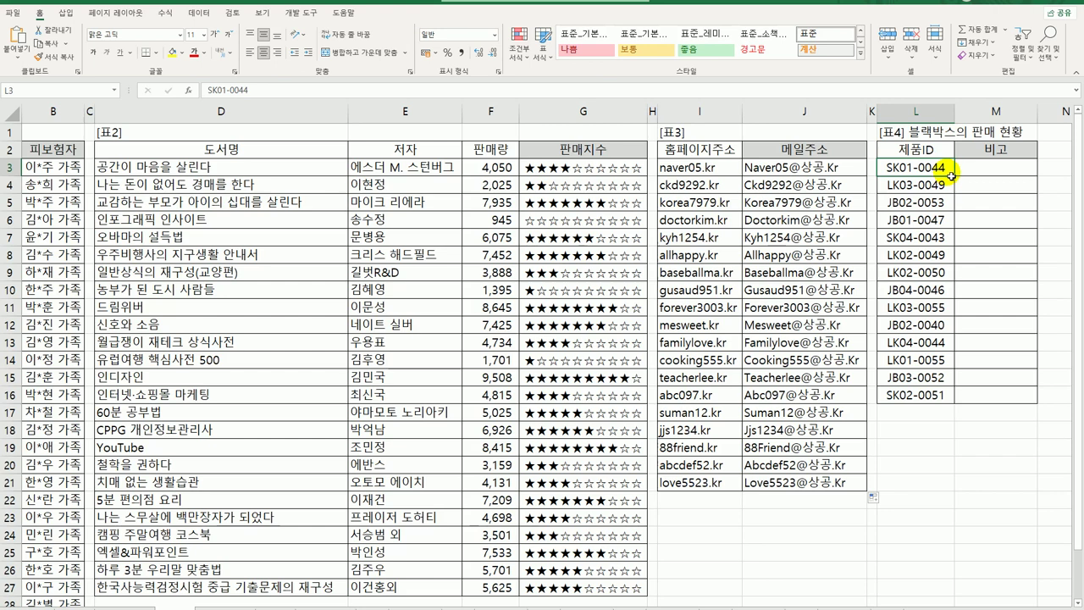
{"action": "left_click", "coordinate": [983, 172]}
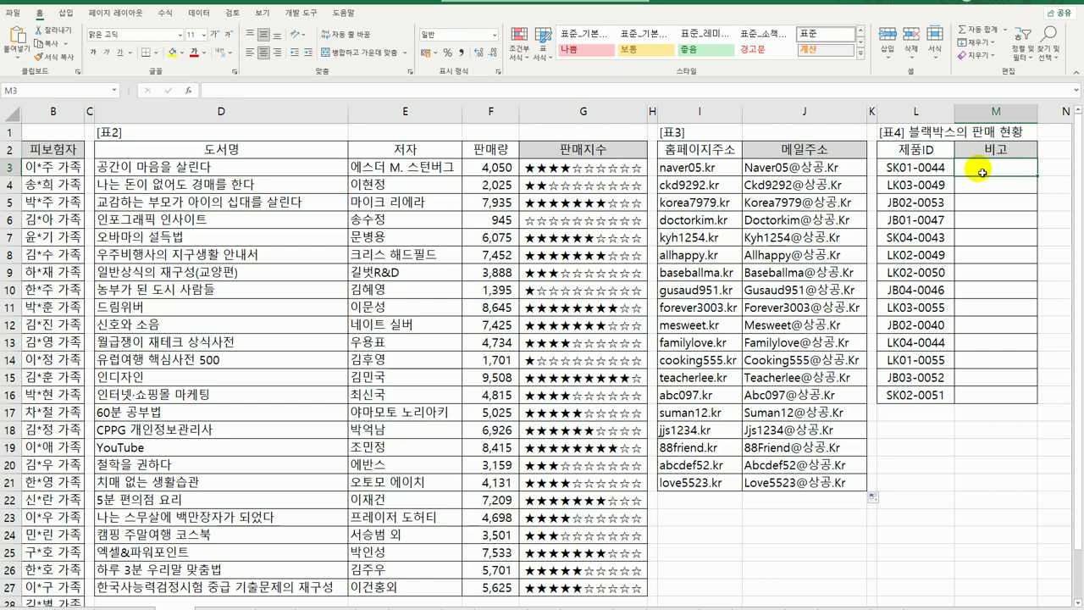
{"action": "type", "text": "="}
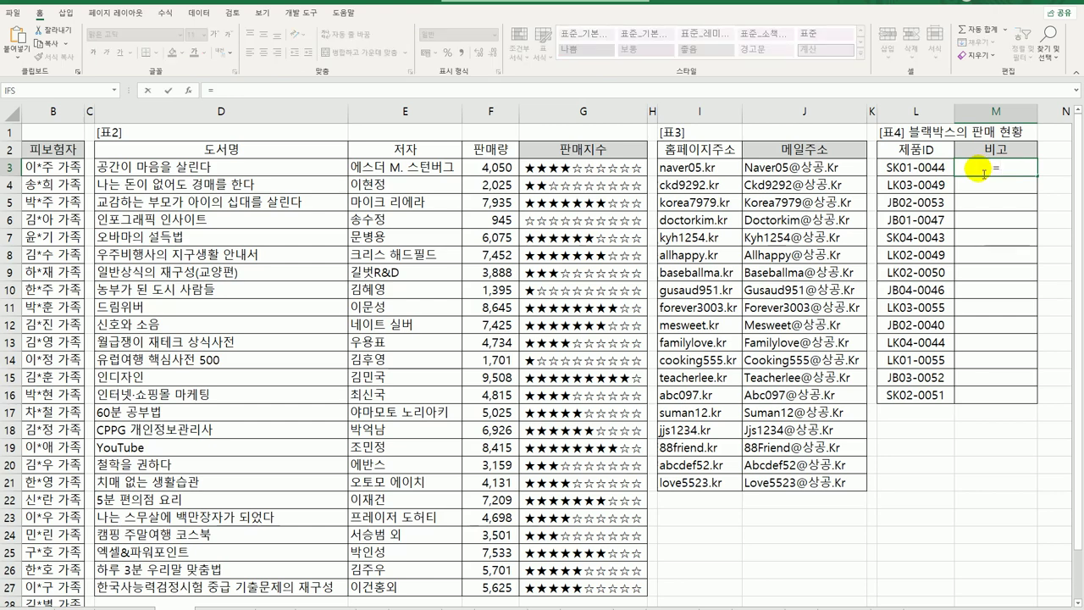
{"action": "type", "text": "RIGHT(L3"}
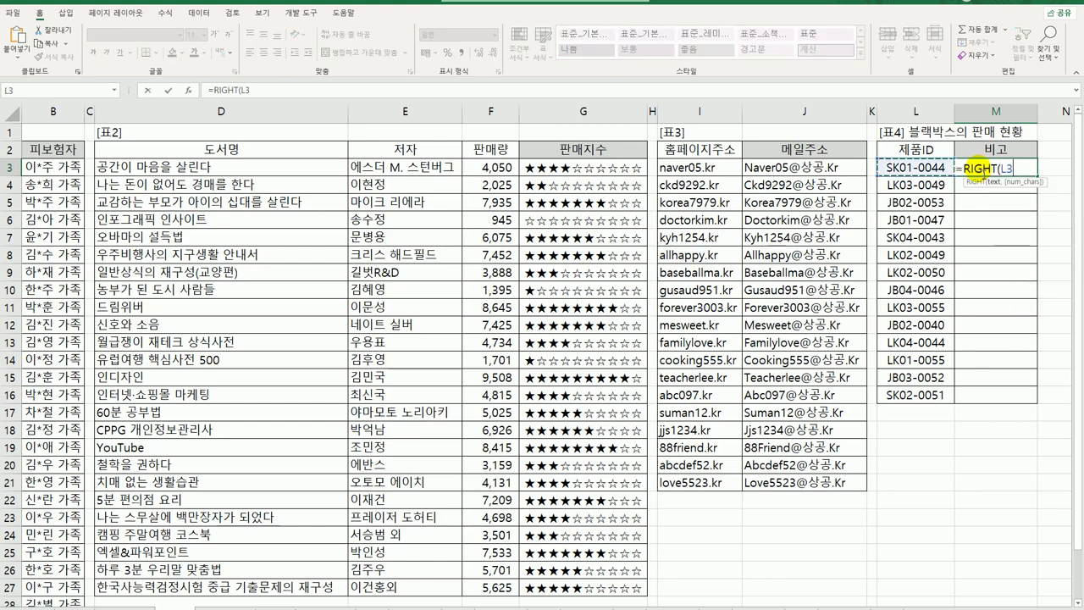
{"action": "type", "text": ","}
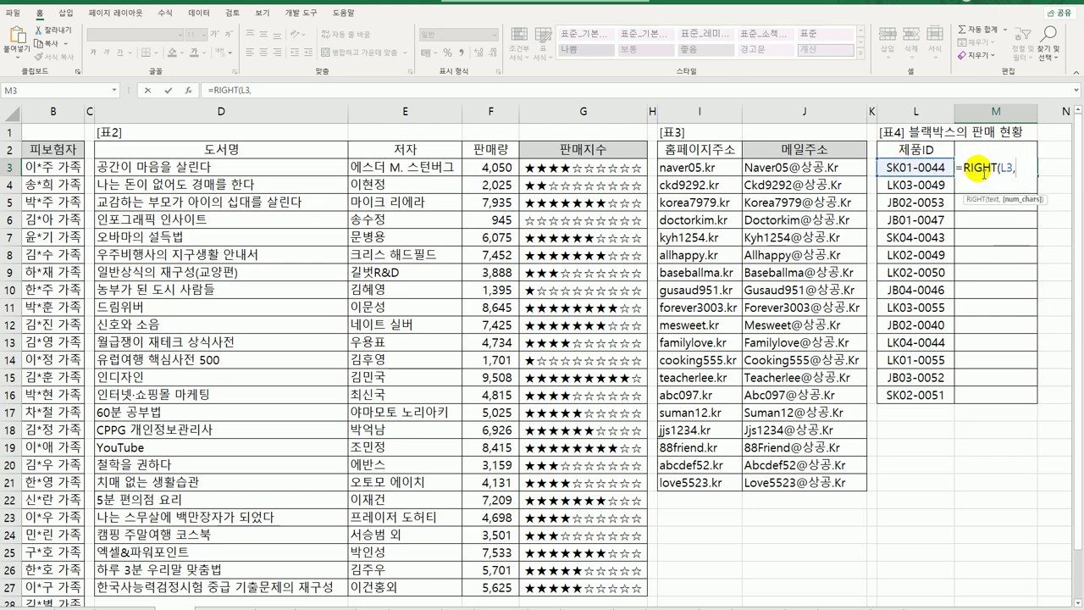
{"action": "type", "text": "4)"}
{"action": "key", "text": "Return"}
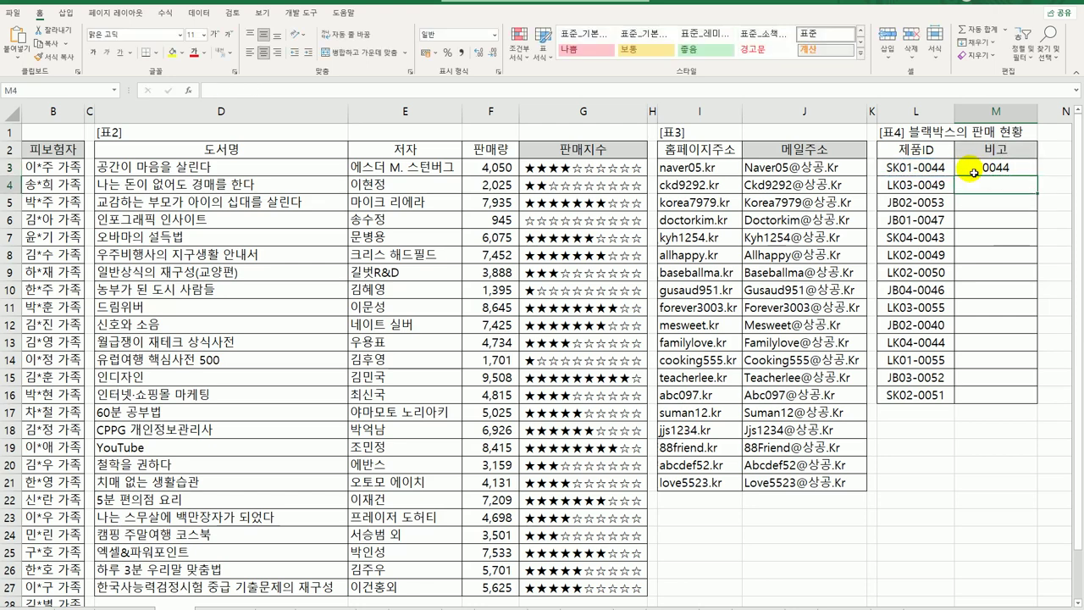
{"action": "left_click", "coordinate": [970, 173]}
{"action": "double_click", "coordinate": [1038, 176]}
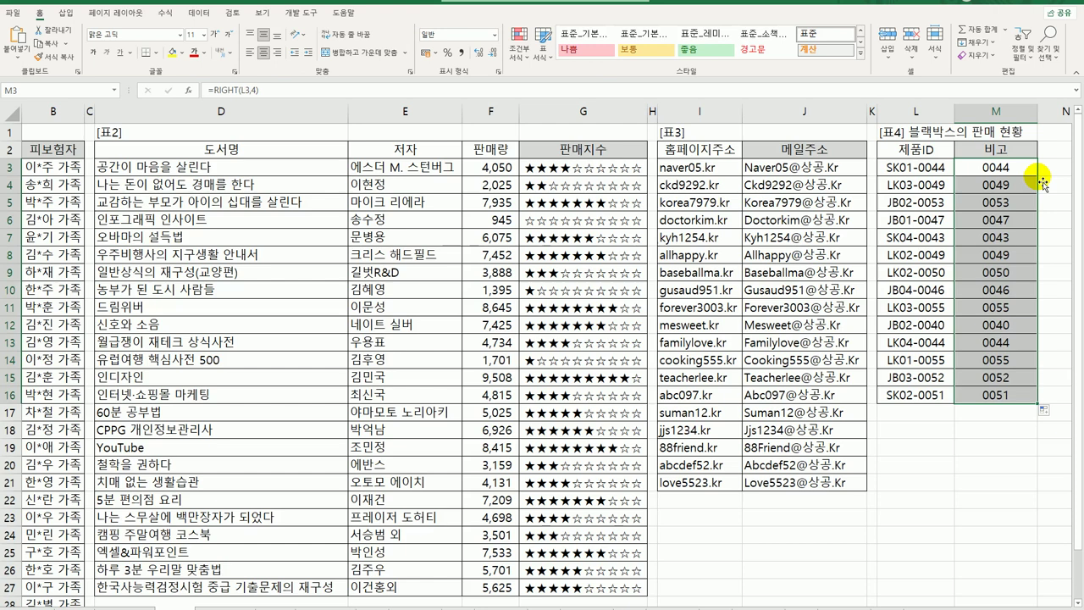
Wrap M3's RIGHT expression in MOD with divisor 4 and fill the formula down the 비고 column.
{"action": "double_click", "coordinate": [966, 169]}
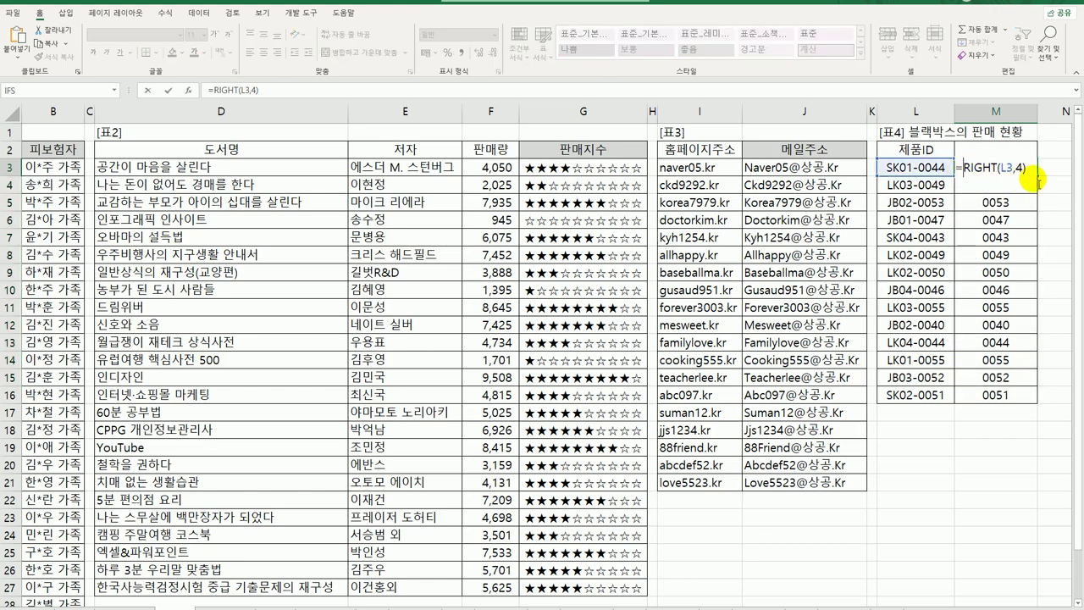
{"action": "type", "text": "mod("}
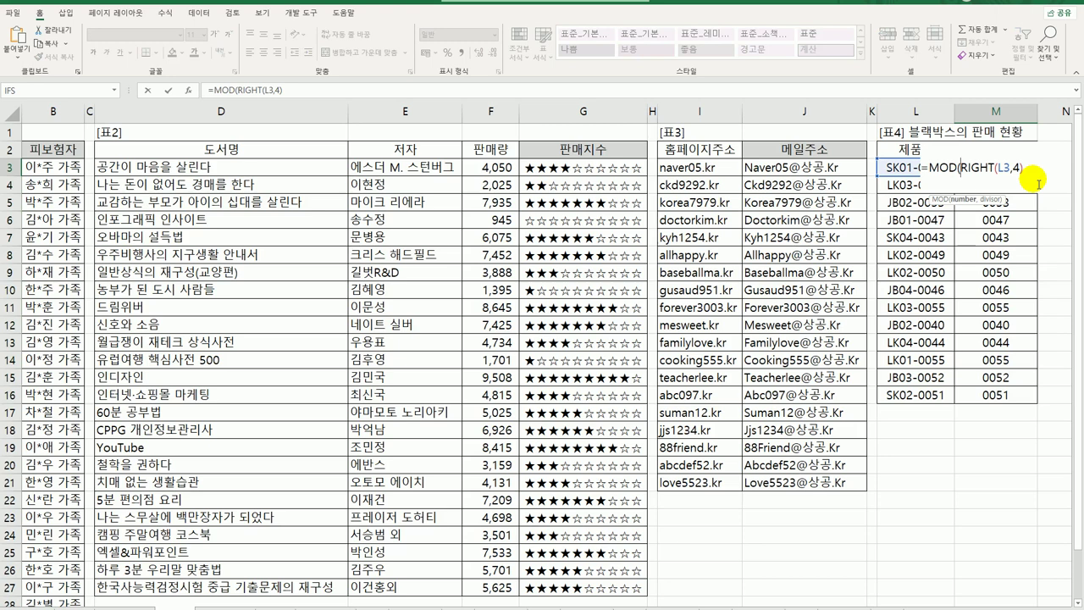
{"action": "key", "text": "End"}
{"action": "type", "text": ",4)"}
{"action": "key", "text": "Return"}
{"action": "key", "text": "Up"}
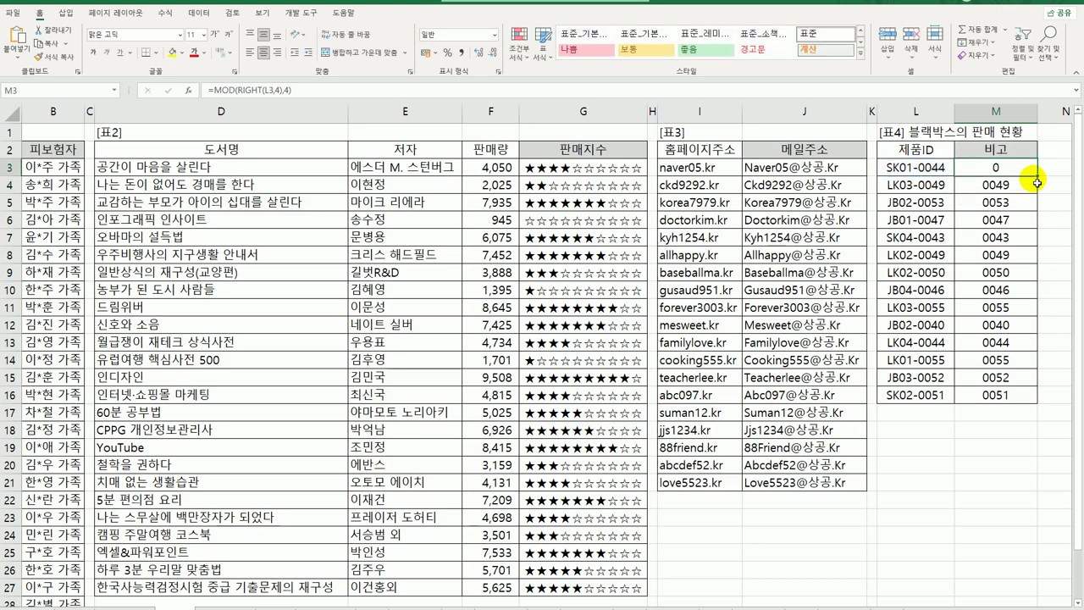
{"action": "double_click", "coordinate": [1038, 176]}
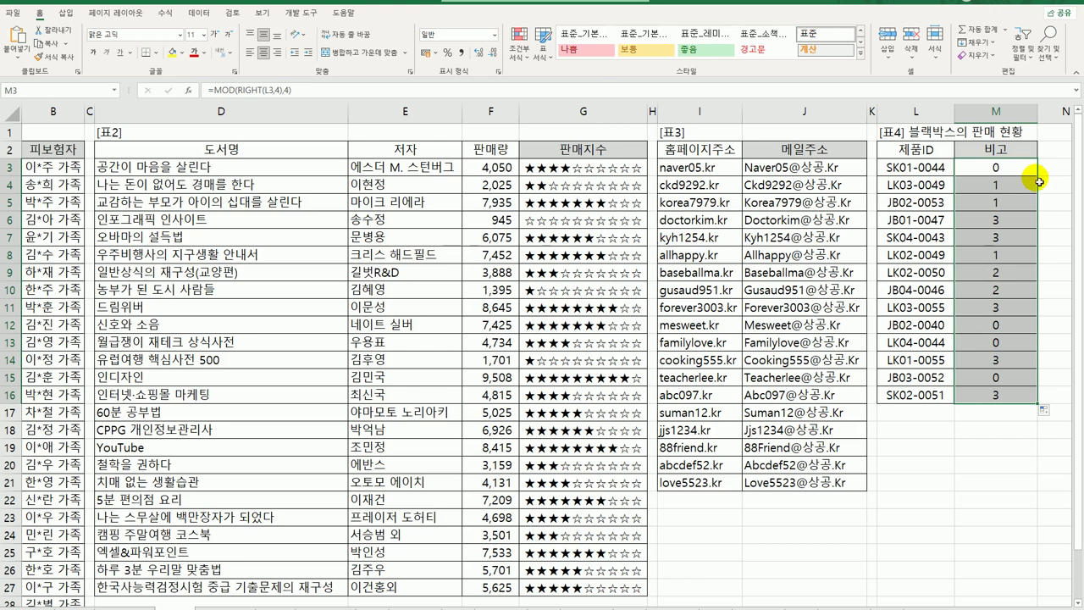
{"action": "double_click", "coordinate": [996, 167]}
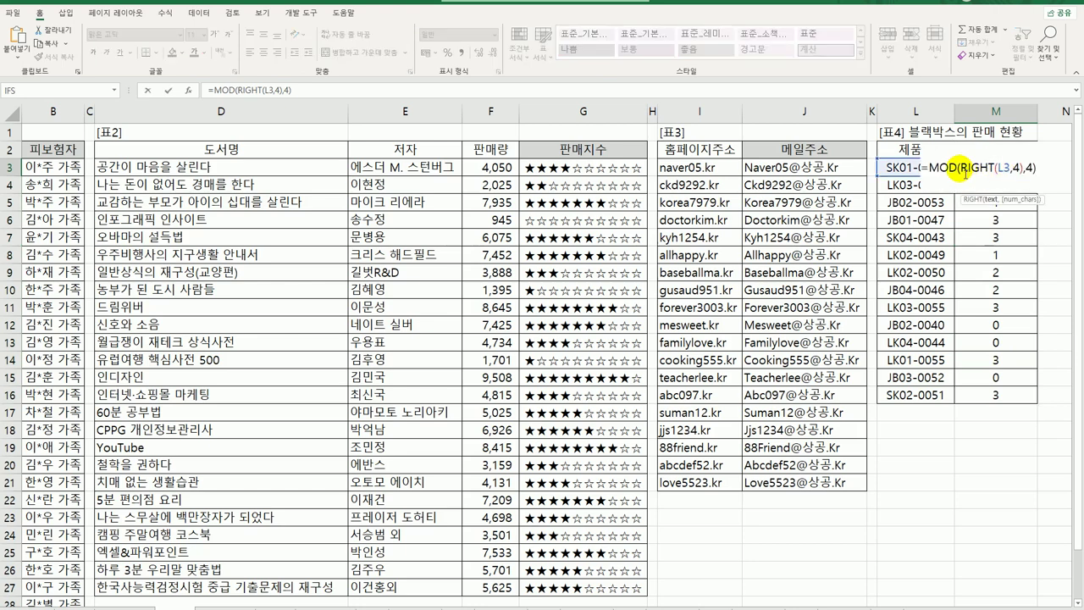
{"action": "left_click", "coordinate": [959, 166]}
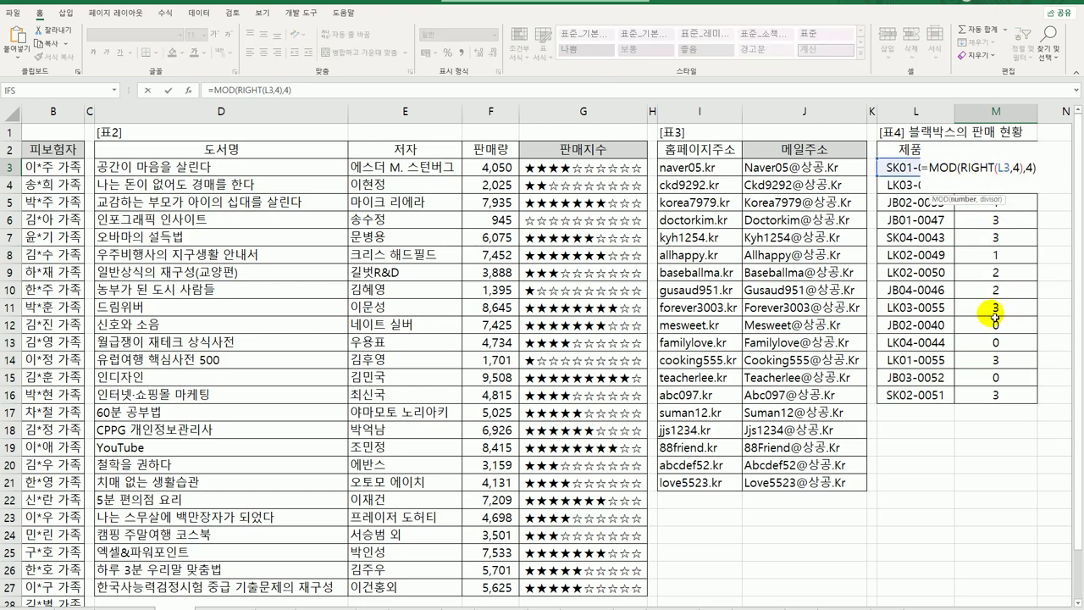
{"action": "type", "text": "val"}
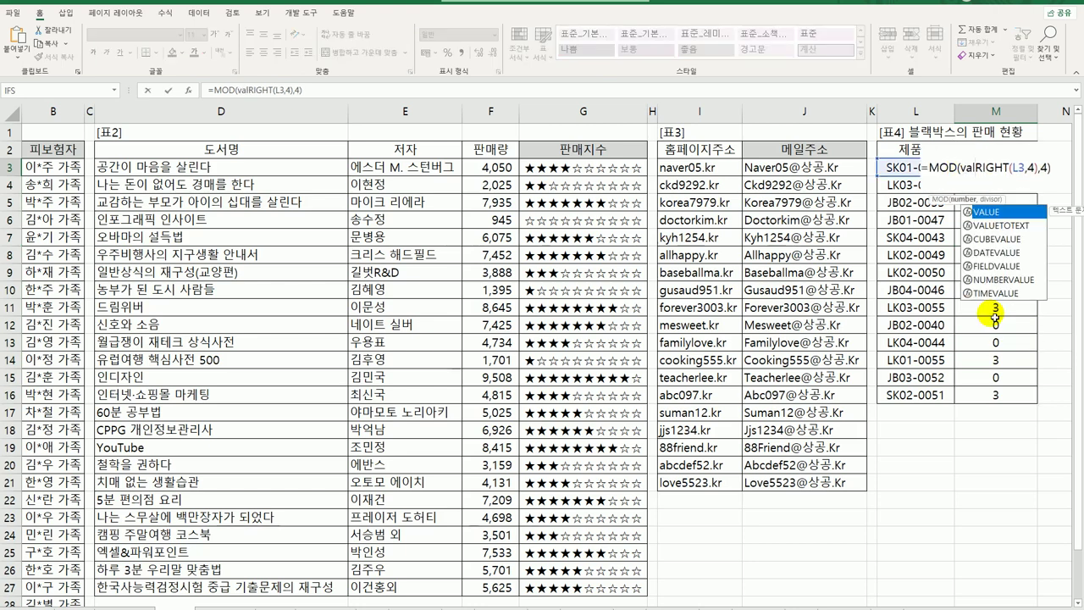
{"action": "key", "text": "Escape"}
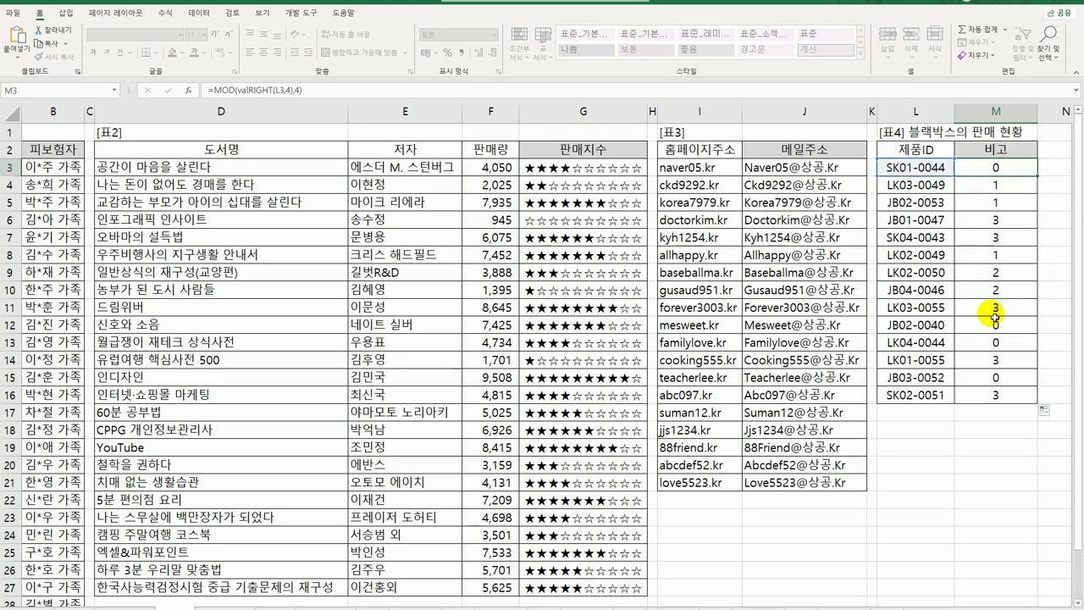
Undo the MOD fill in the 비고 column and the MOD change in M3.
{"action": "key", "text": "ctrl+z"}
{"action": "key", "text": "ctrl+z"}
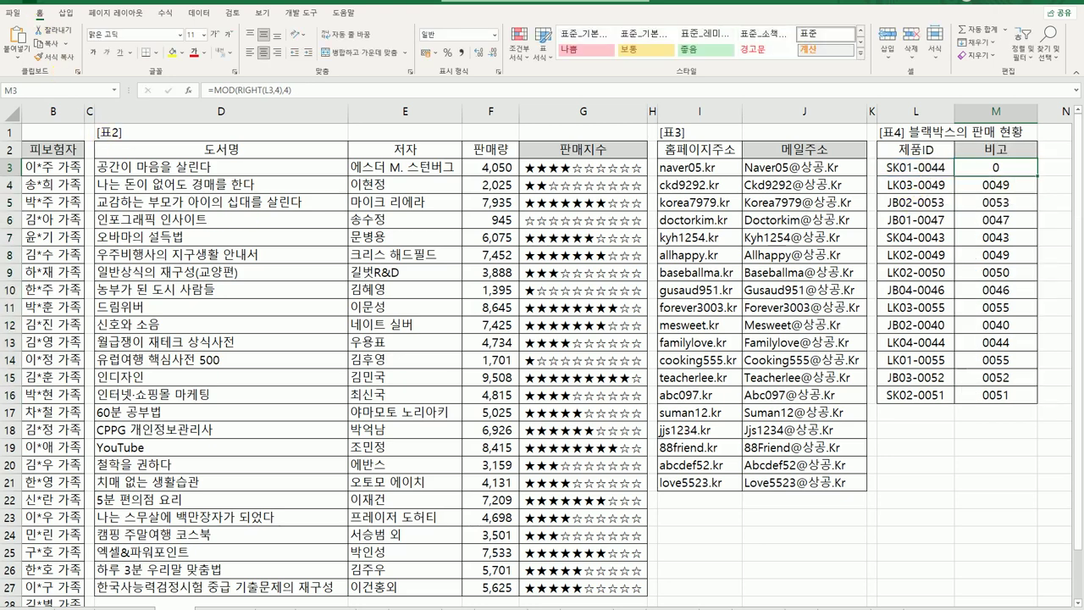
Change M3's formula to =VALUE(RIGHT(L3,4)) and fill it down the 비고 column.
{"action": "double_click", "coordinate": [974, 169]}
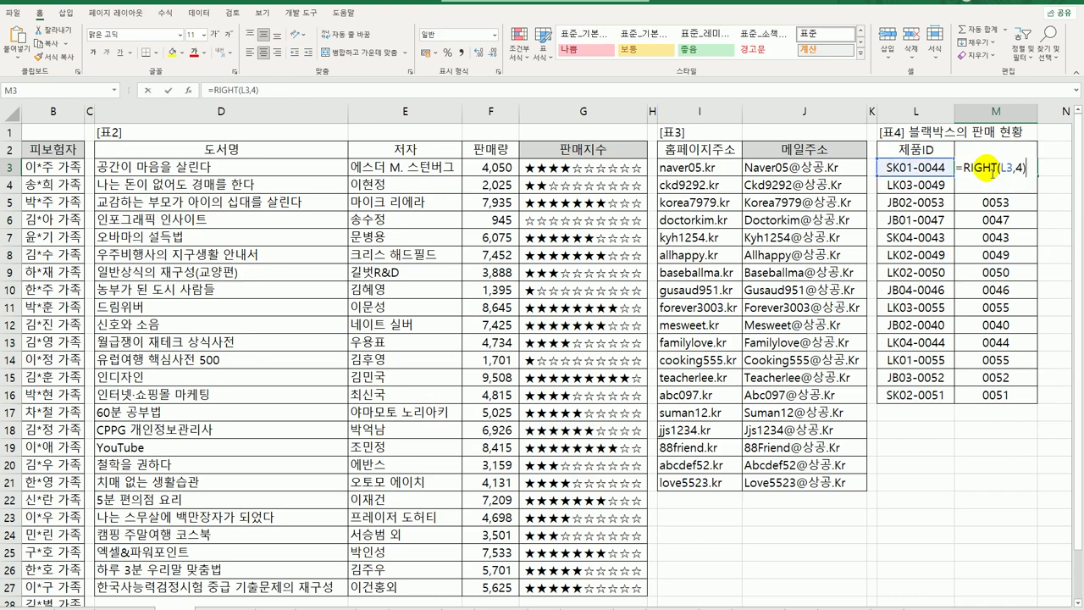
{"action": "left_click", "coordinate": [962, 168]}
{"action": "type", "text": "val"}
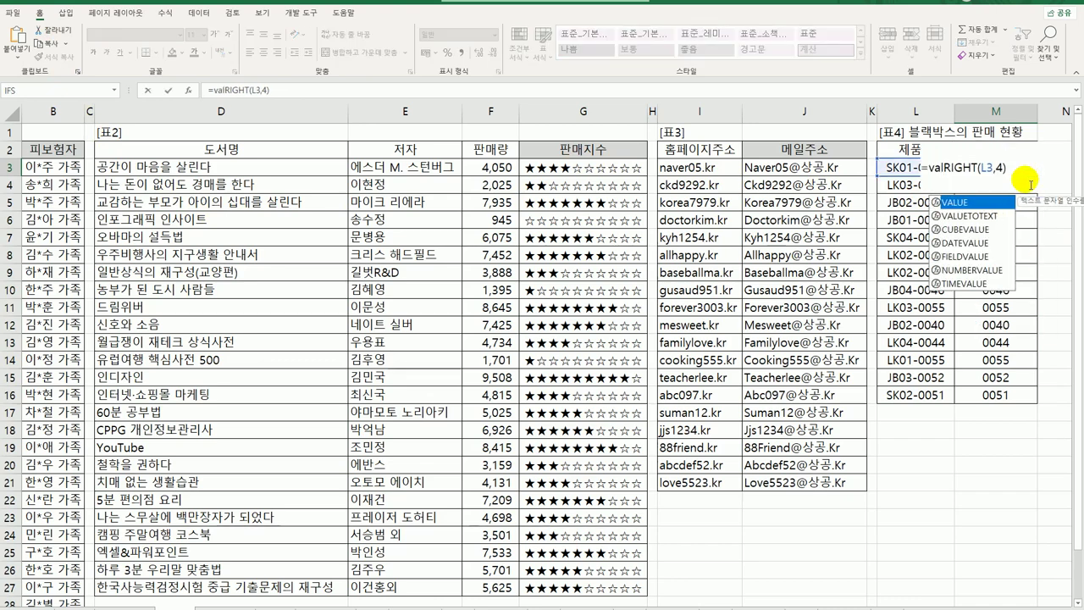
{"action": "key", "text": "Tab"}
{"action": "left_click", "coordinate": [1028, 168]}
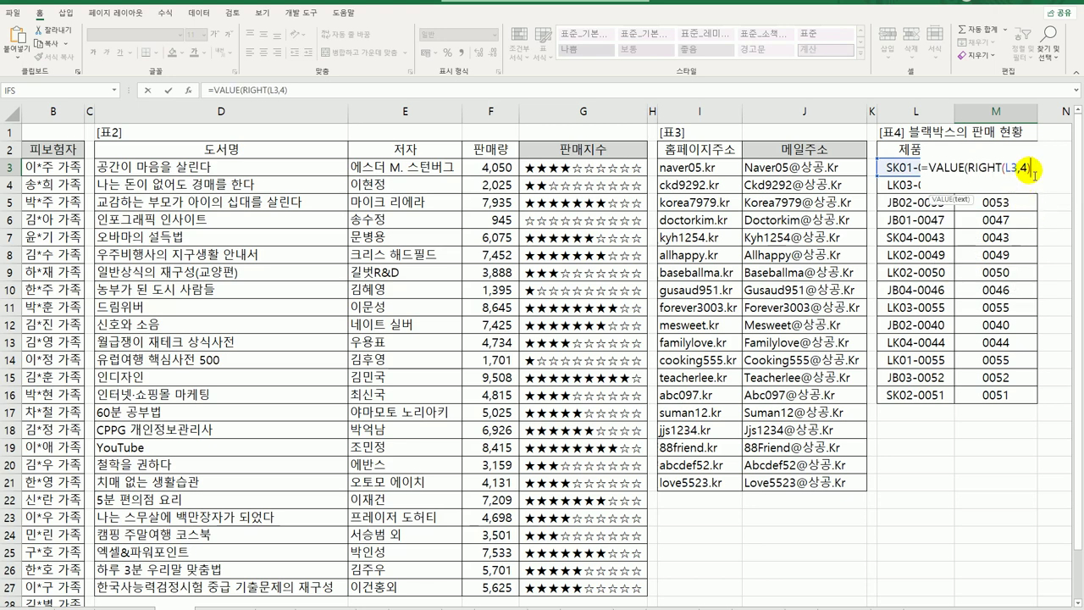
{"action": "type", "text": ")"}
{"action": "key", "text": "Return"}
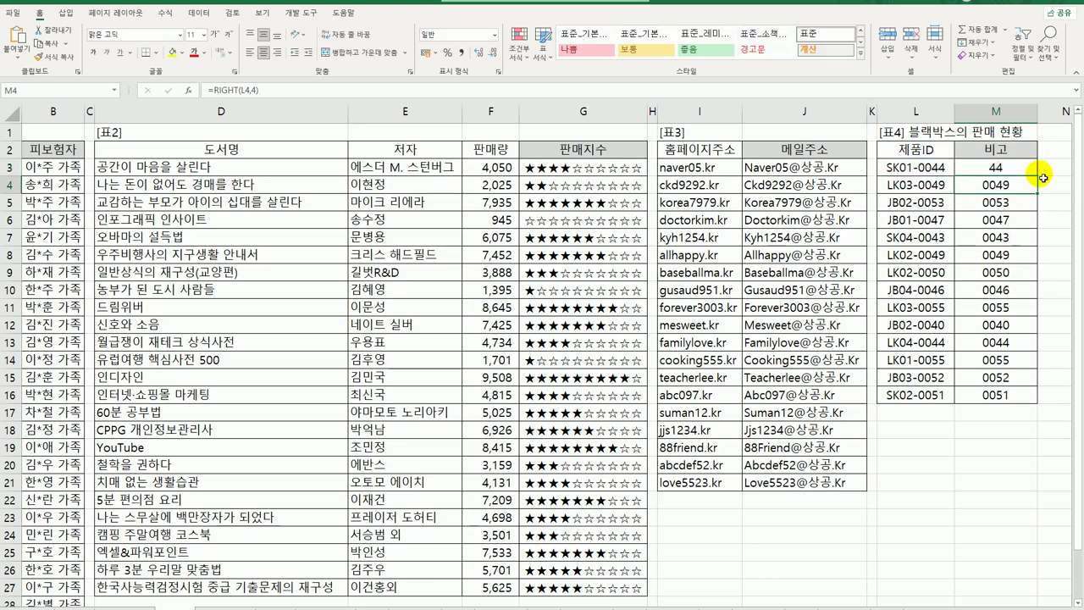
{"action": "left_click", "coordinate": [1010, 167]}
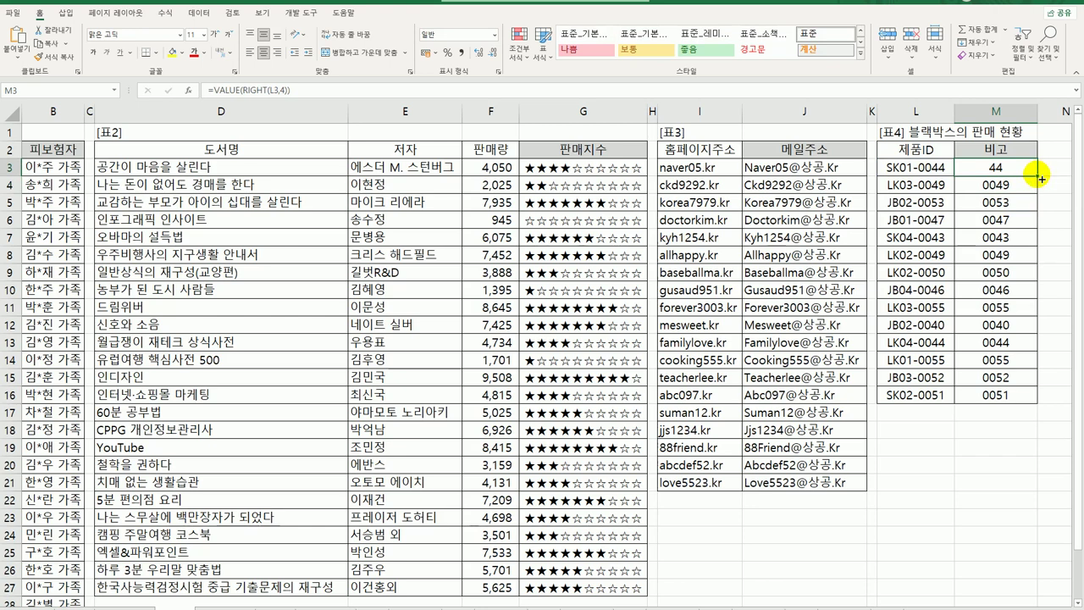
{"action": "double_click", "coordinate": [1040, 178]}
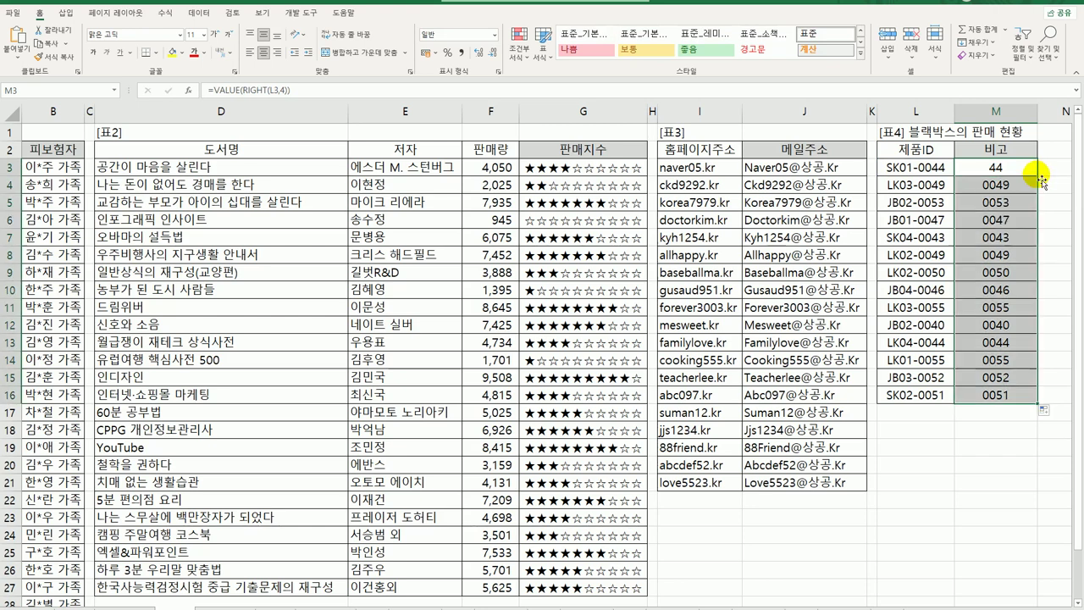
Wrap M3's VALUE expression in MOD with divisor 4 and fill the formula down the 비고 column.
{"action": "double_click", "coordinate": [991, 166]}
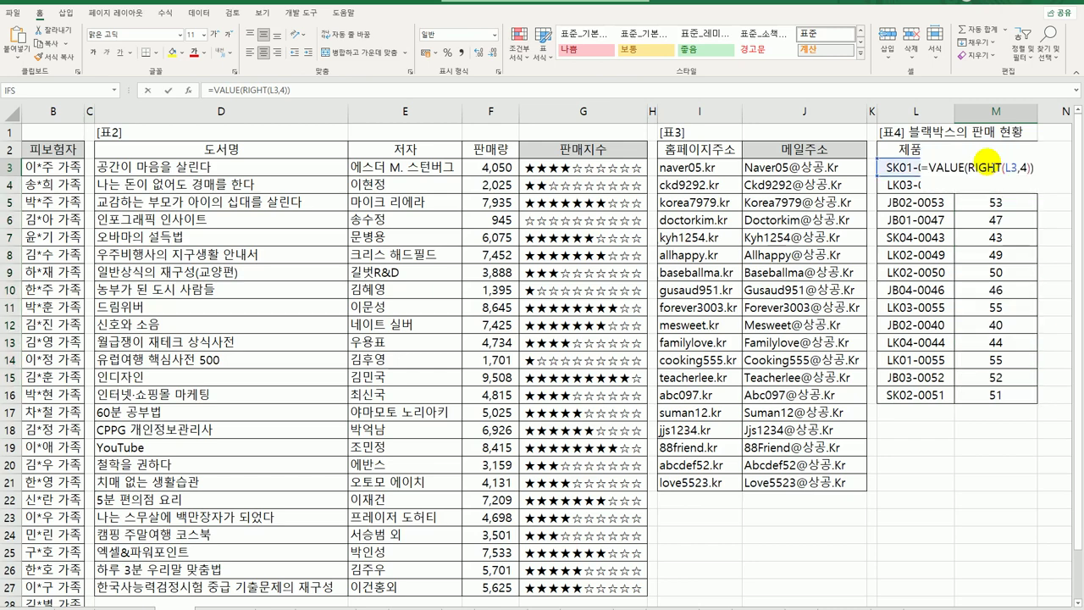
{"action": "left_click", "coordinate": [929, 167]}
{"action": "type", "text": "mod"}
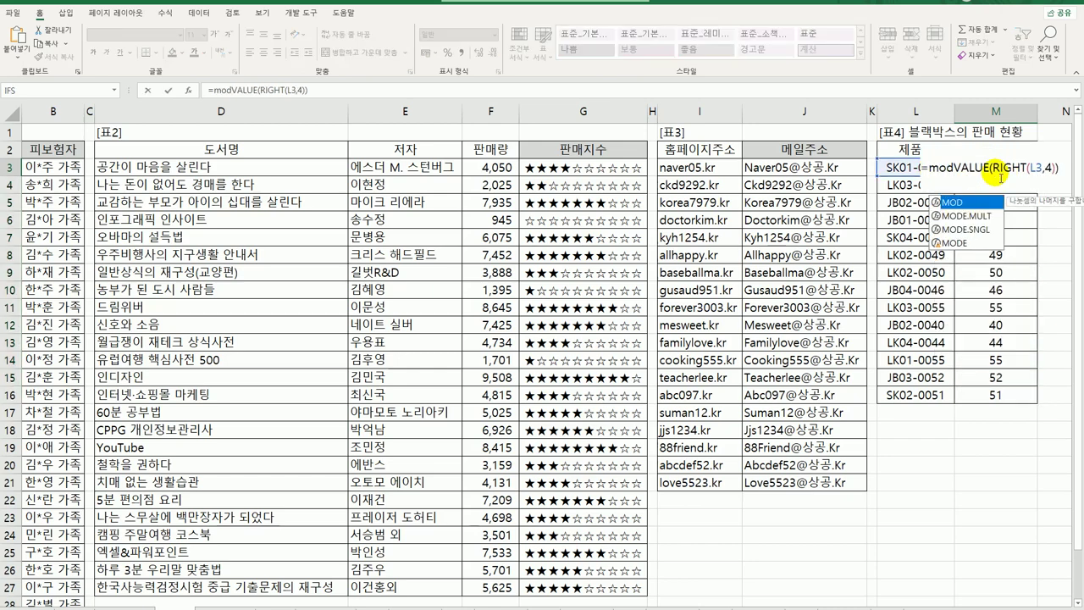
{"action": "key", "text": "Tab"}
{"action": "key", "text": "End"}
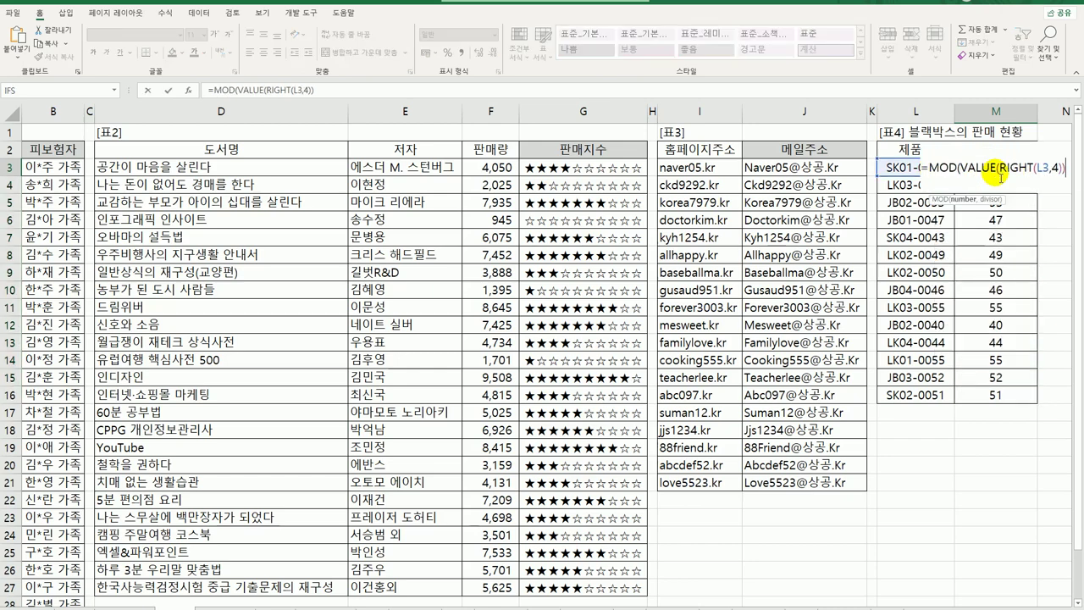
{"action": "type", "text": ",2"}
{"action": "key", "text": "Return"}
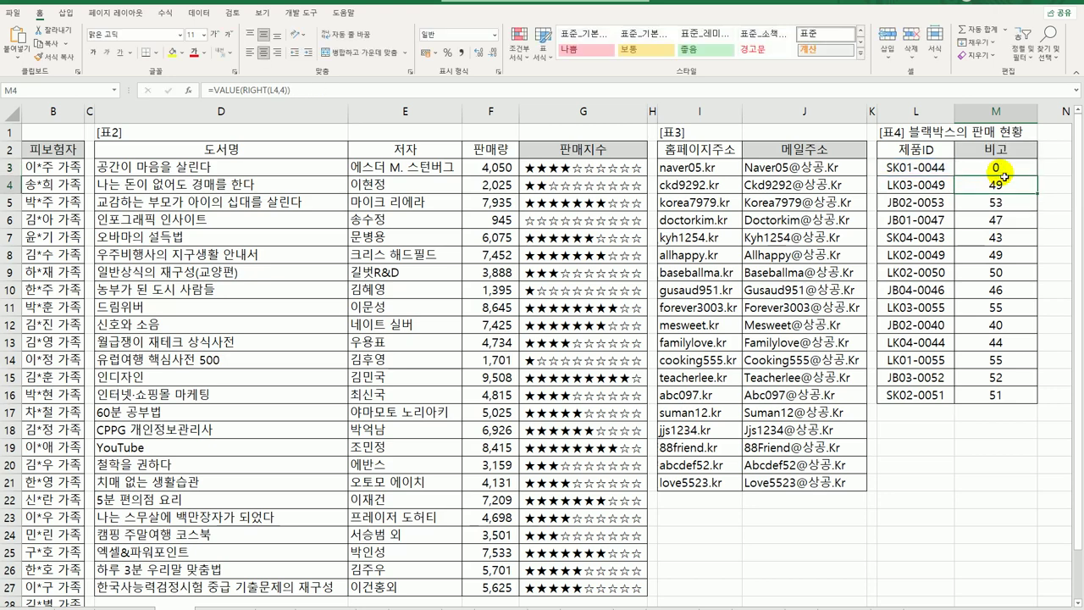
{"action": "left_click", "coordinate": [1010, 174]}
{"action": "double_click", "coordinate": [1038, 176]}
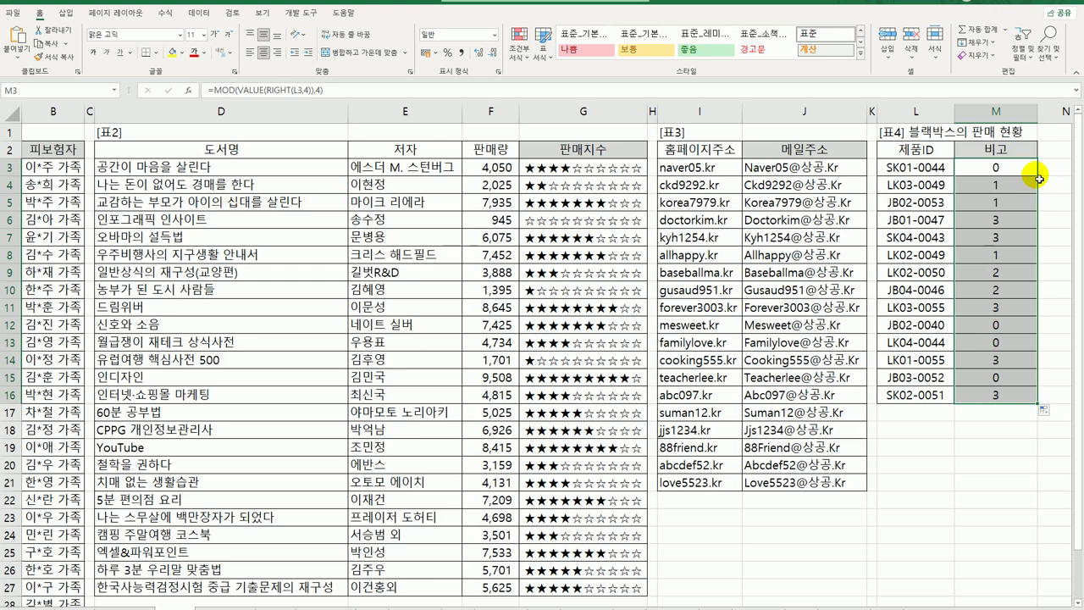
Append +1 to M3's MOD formula and fill it down the 비고 column.
{"action": "double_click", "coordinate": [1035, 166]}
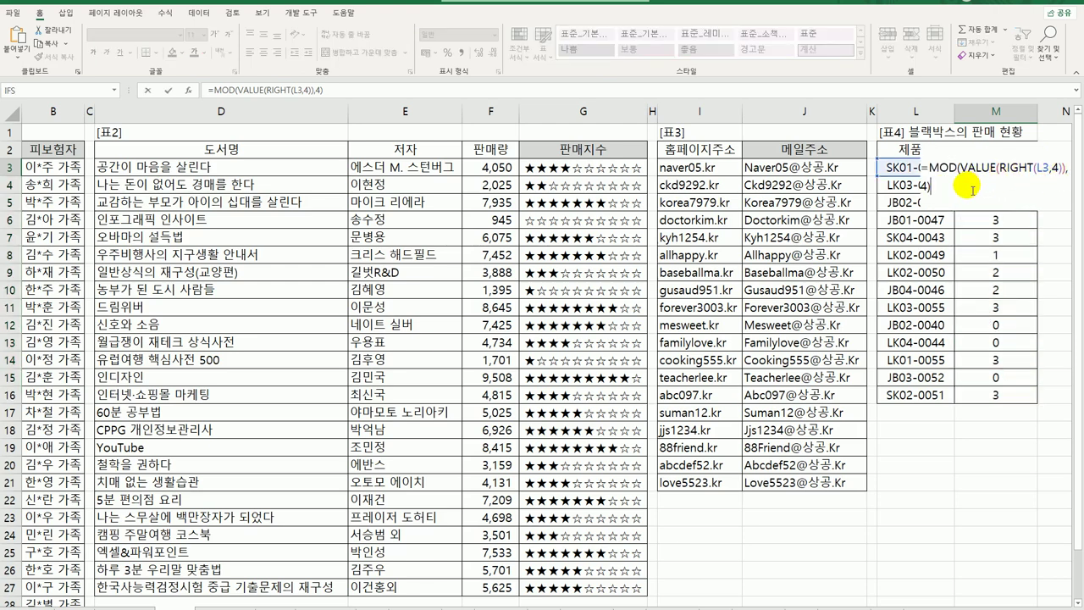
{"action": "key", "text": "Return"}
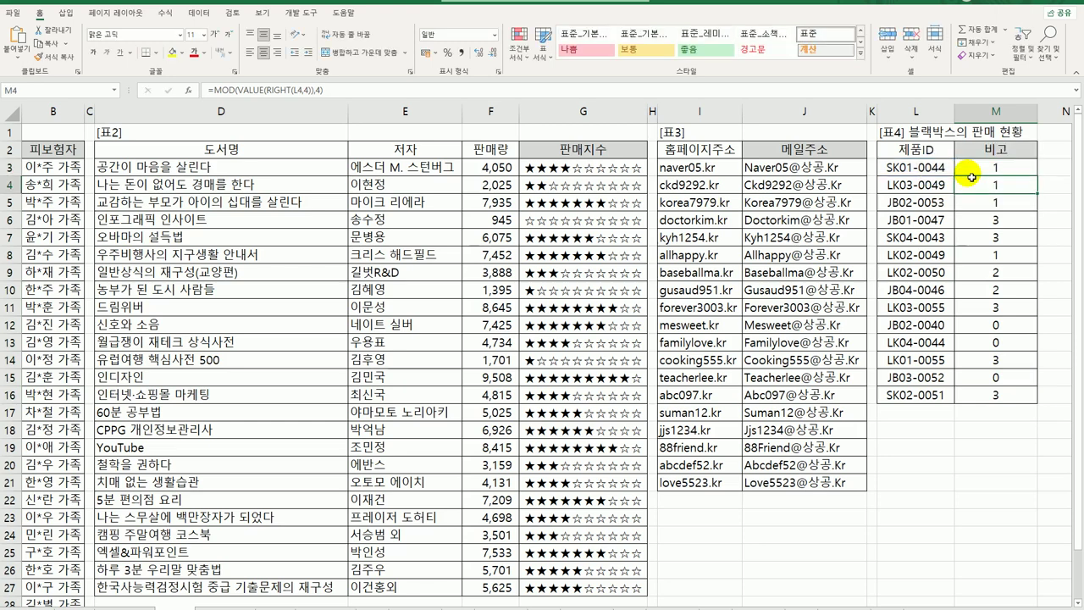
{"action": "key", "text": "ctrl+z"}
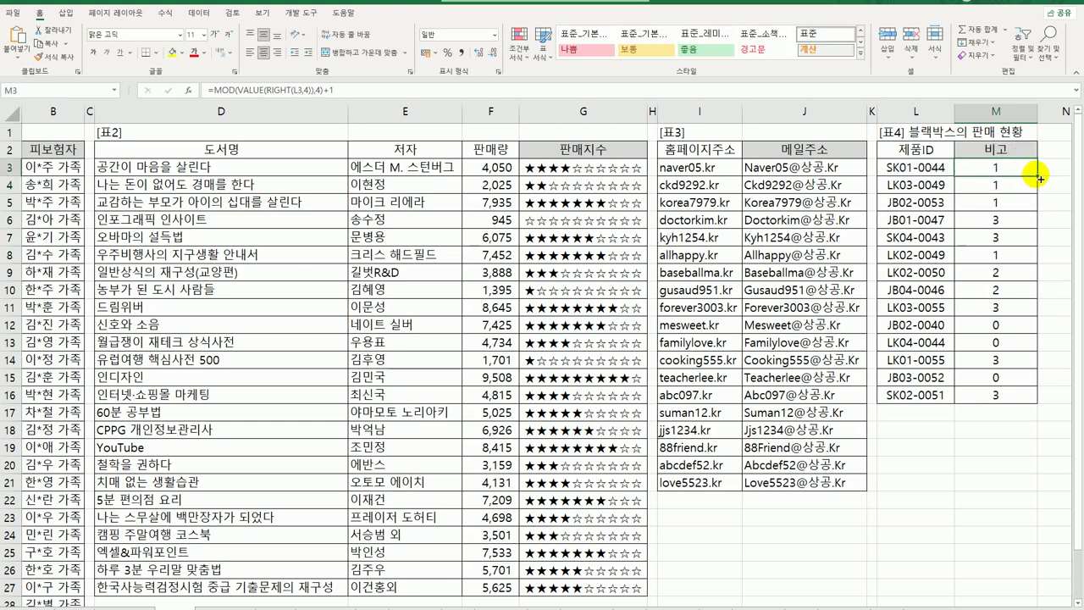
{"action": "double_click", "coordinate": [1038, 177]}
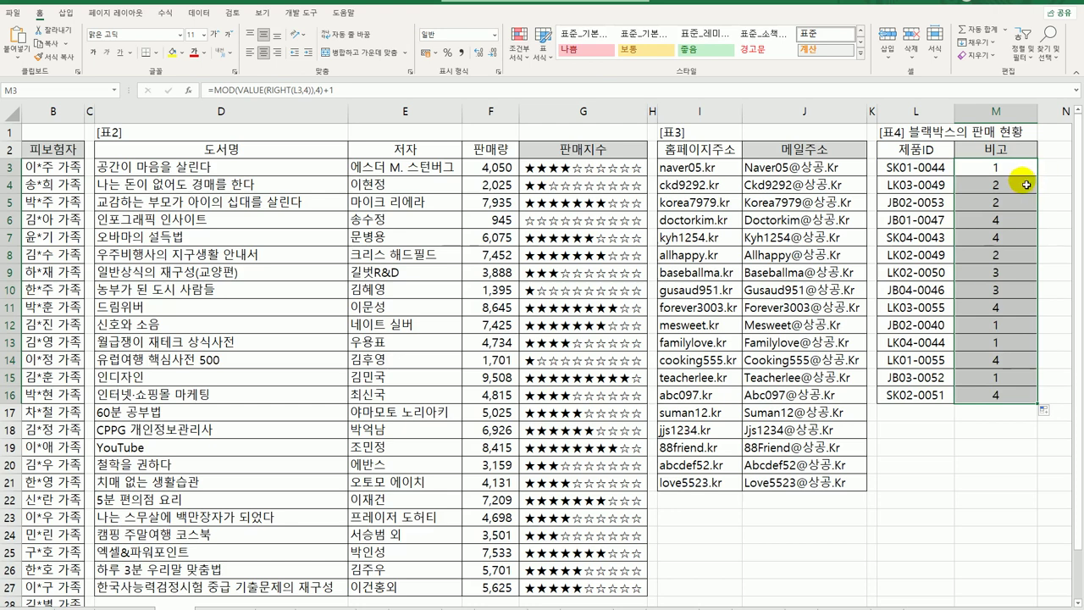
Wrap M3's formula in CHOOSE as its index number and open the CHOOSE function arguments.
{"action": "left_click", "coordinate": [1004, 172]}
{"action": "double_click", "coordinate": [1005, 172]}
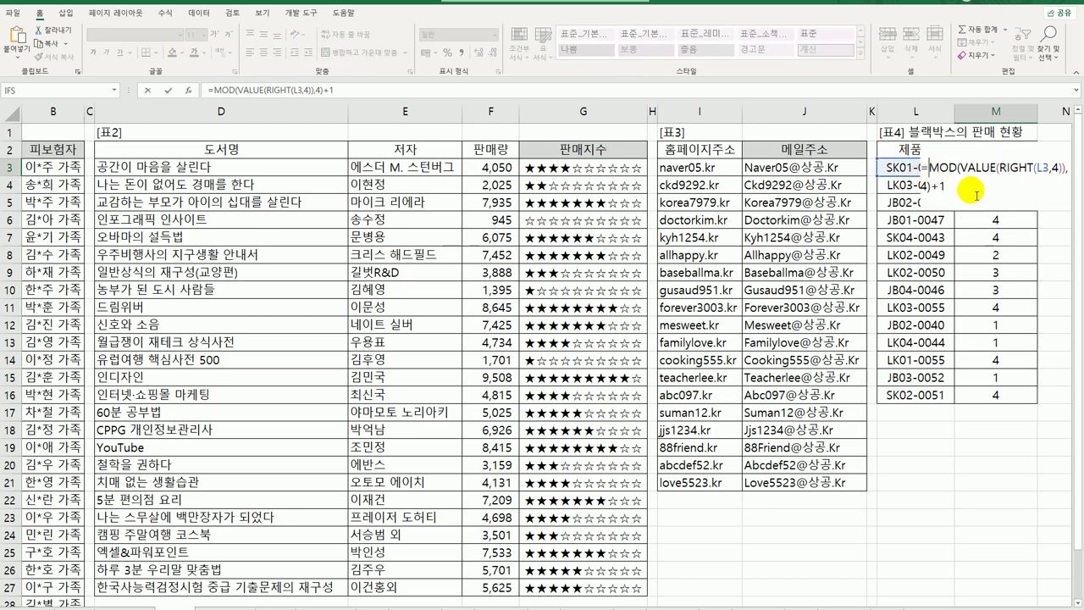
{"action": "type", "text": "choo"}
{"action": "key", "text": "Tab"}
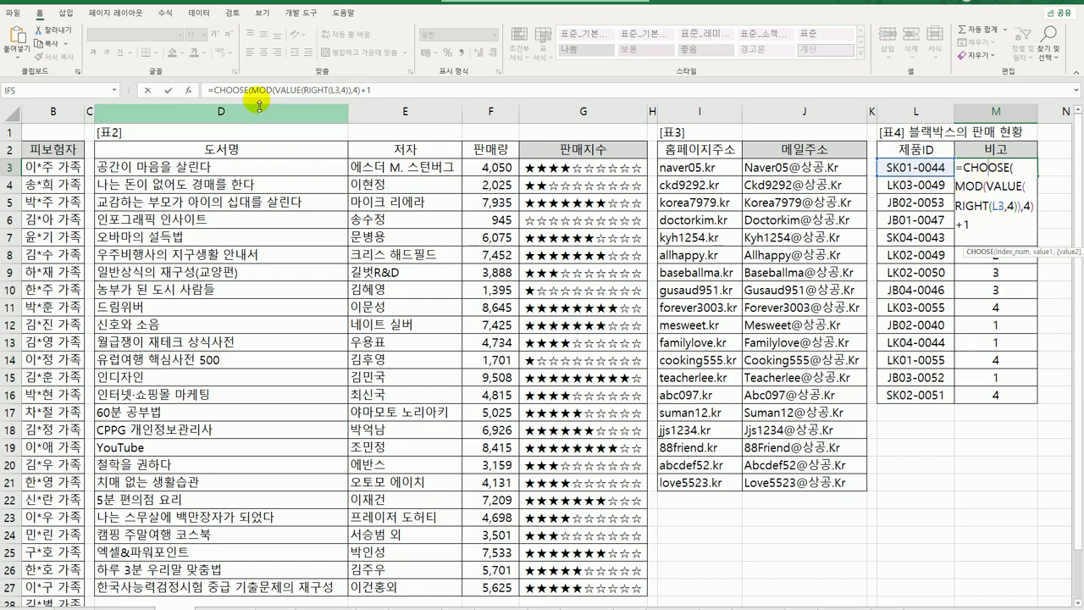
{"action": "left_click", "coordinate": [188, 90]}
{"action": "left_click", "coordinate": [383, 386]}
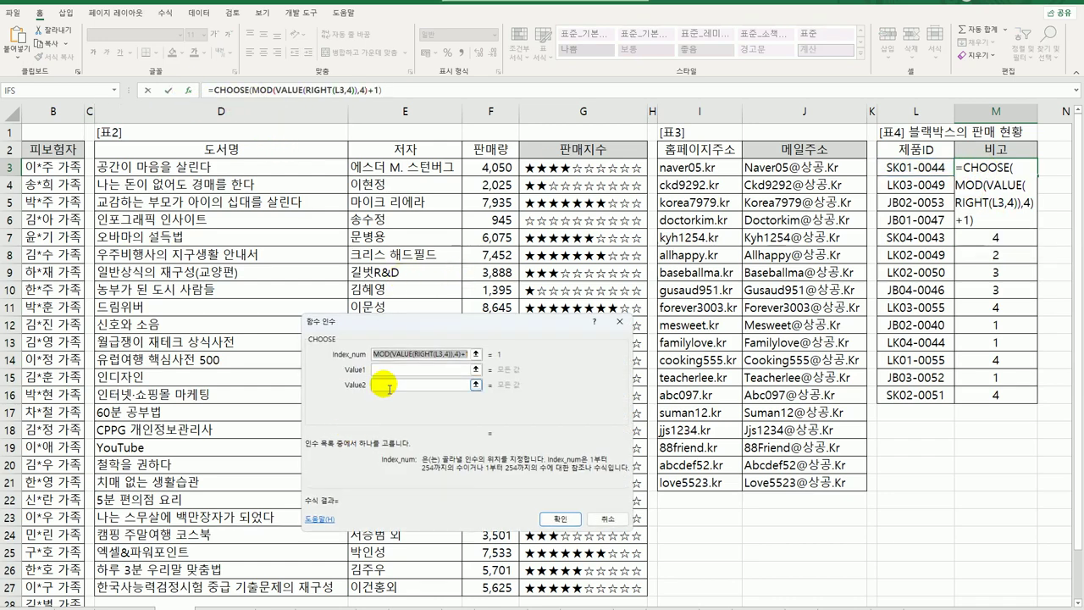
Set CHOOSE's four values to 수동녹화, 수시/충격감지, 충격감지 and 수시감지 and fill M3's formula down the 비고 column.
{"action": "left_click", "coordinate": [402, 371]}
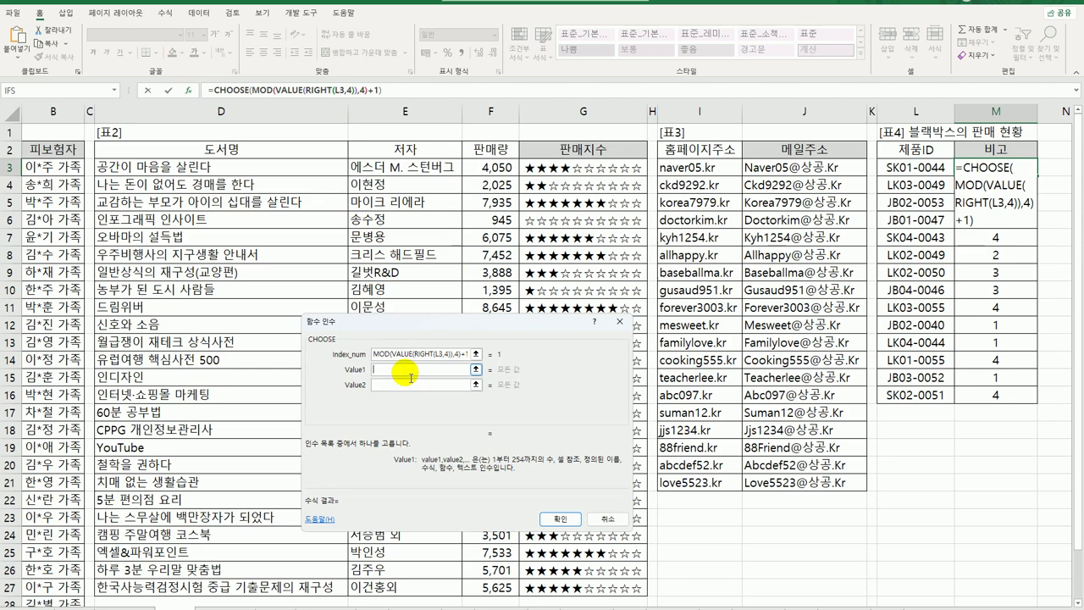
{"action": "type", "text": "수"}
{"action": "type", "text": "동녹화"}
{"action": "key", "text": "Tab"}
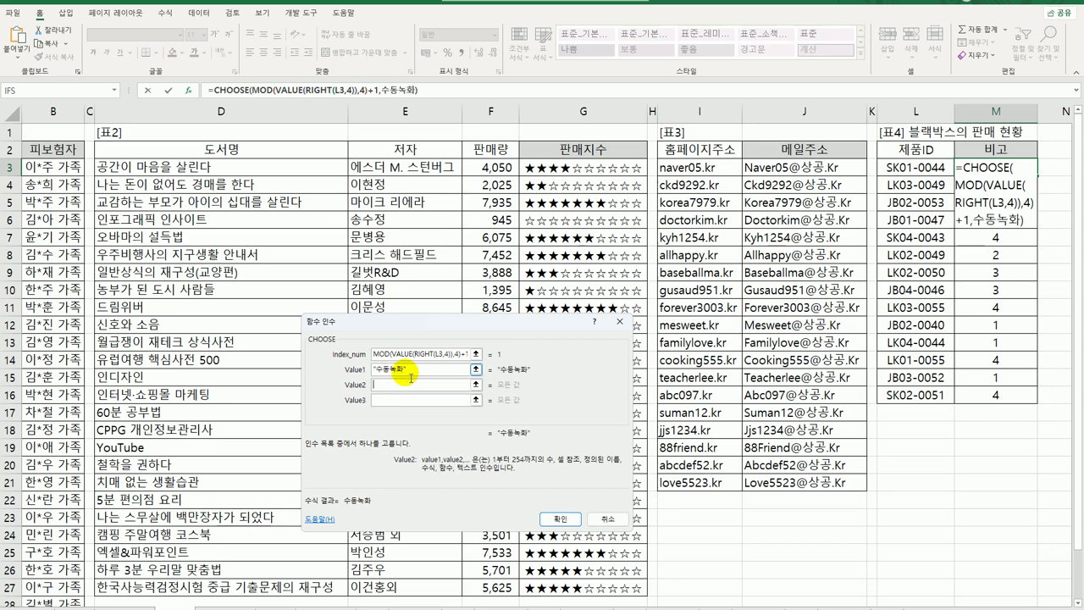
{"action": "type", "text": "수시"}
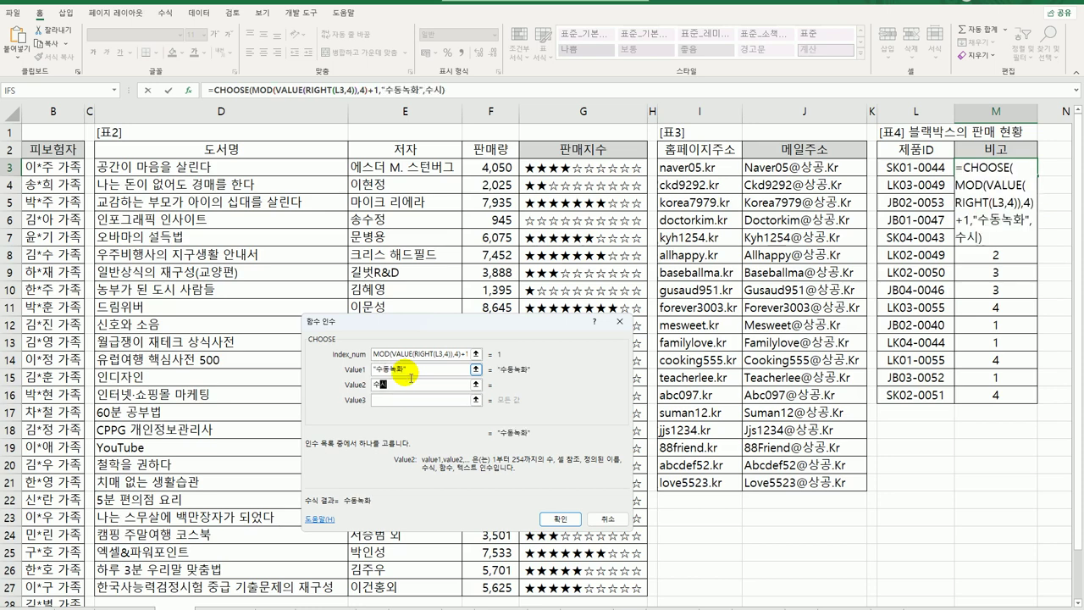
{"action": "type", "text": "/충격ㄱ감지"}
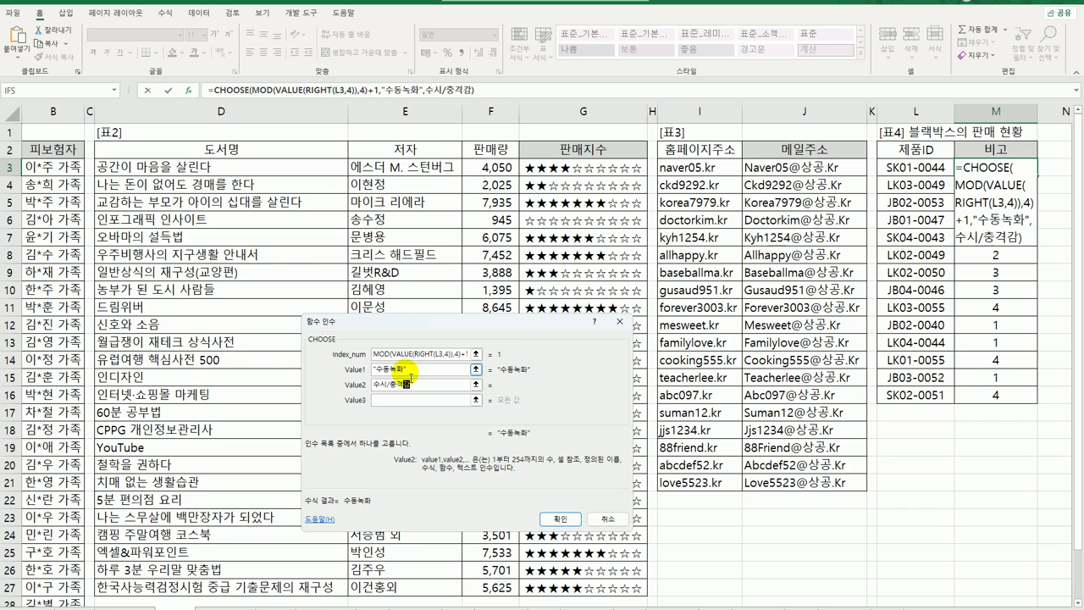
{"action": "key", "text": "Tab"}
{"action": "type", "text": "ㅊ충격감지"}
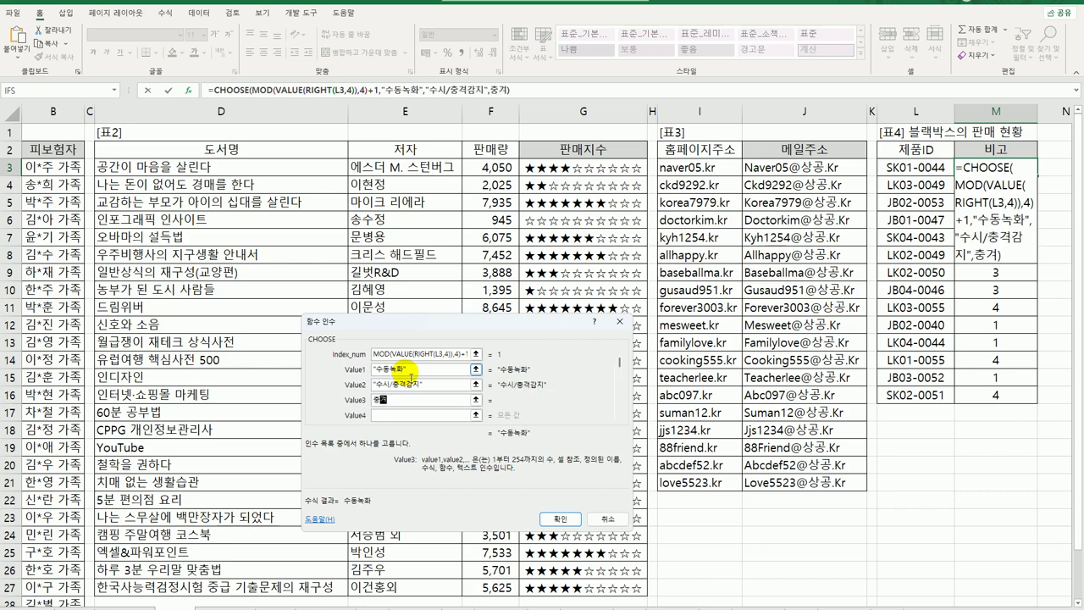
{"action": "key", "text": "Tab"}
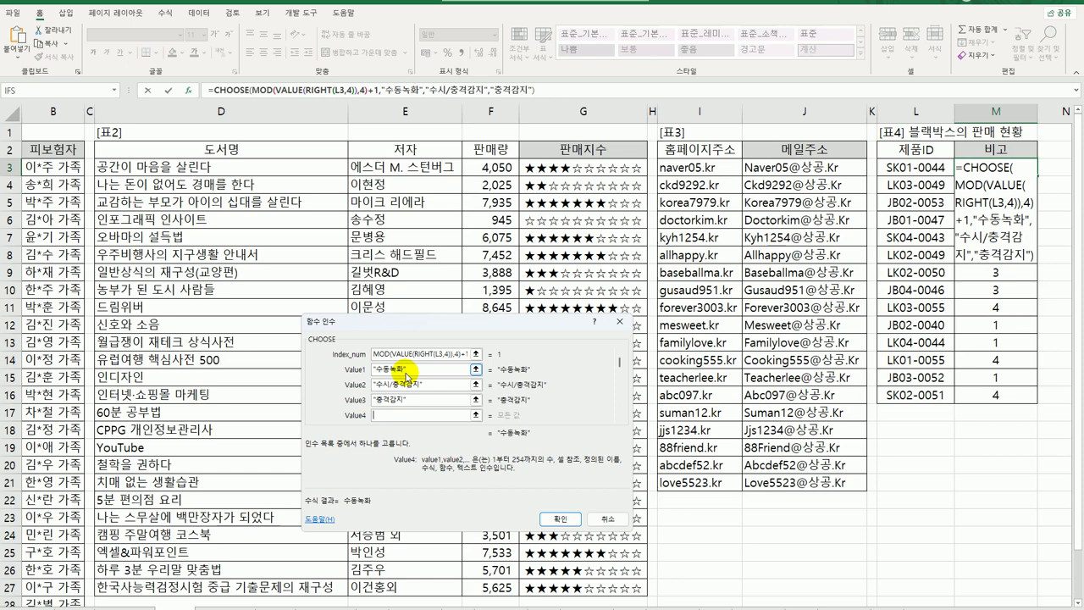
{"action": "type", "text": "수시감지"}
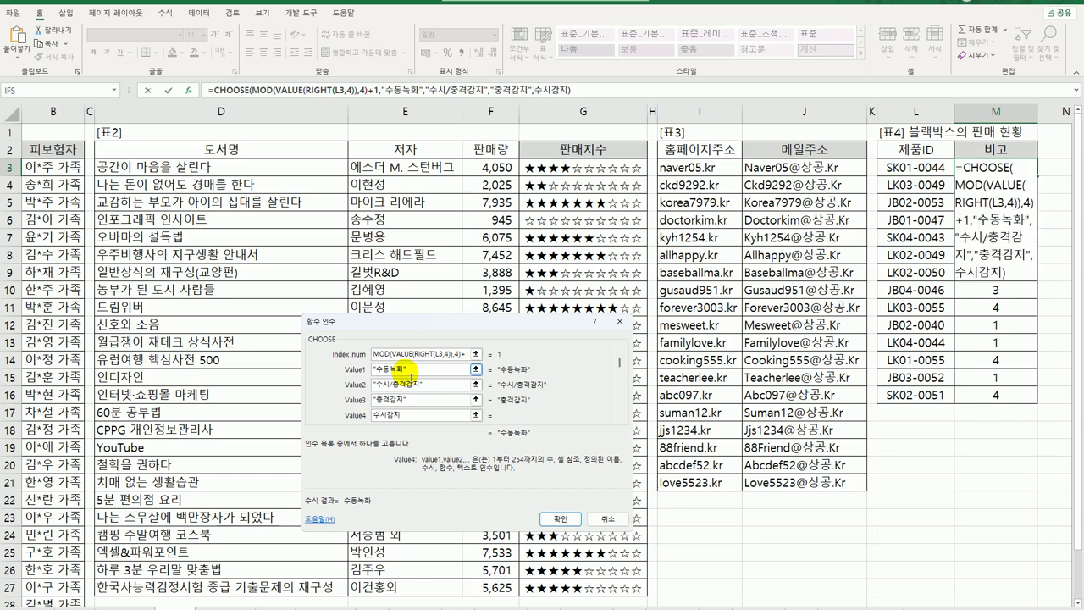
{"action": "key", "text": "Tab"}
{"action": "left_click", "coordinate": [427, 400]}
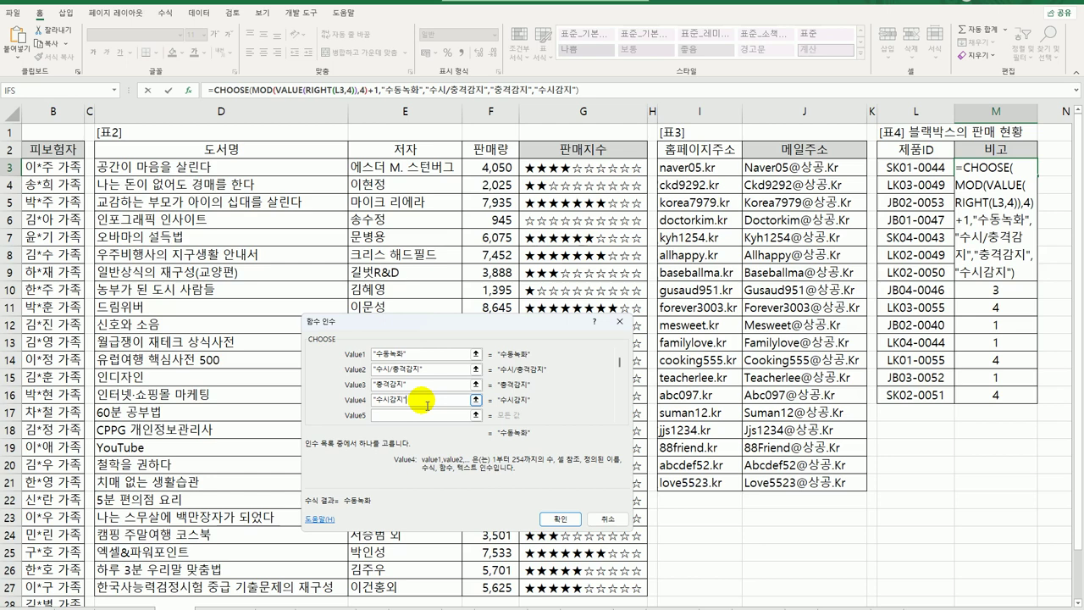
{"action": "left_click", "coordinate": [560, 518]}
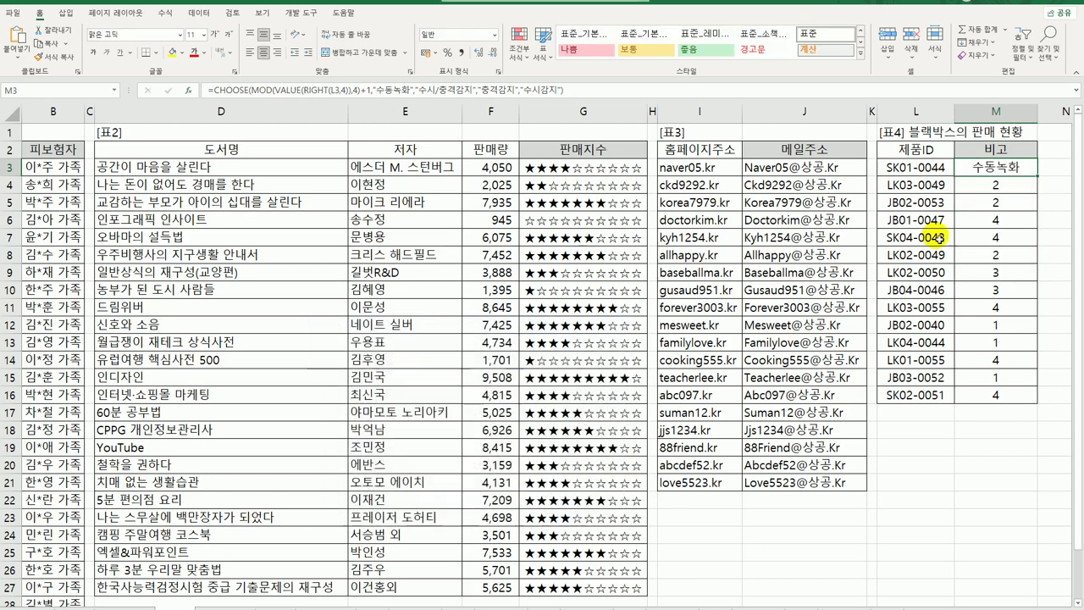
{"action": "double_click", "coordinate": [1038, 177]}
{"action": "left_click", "coordinate": [1025, 176]}
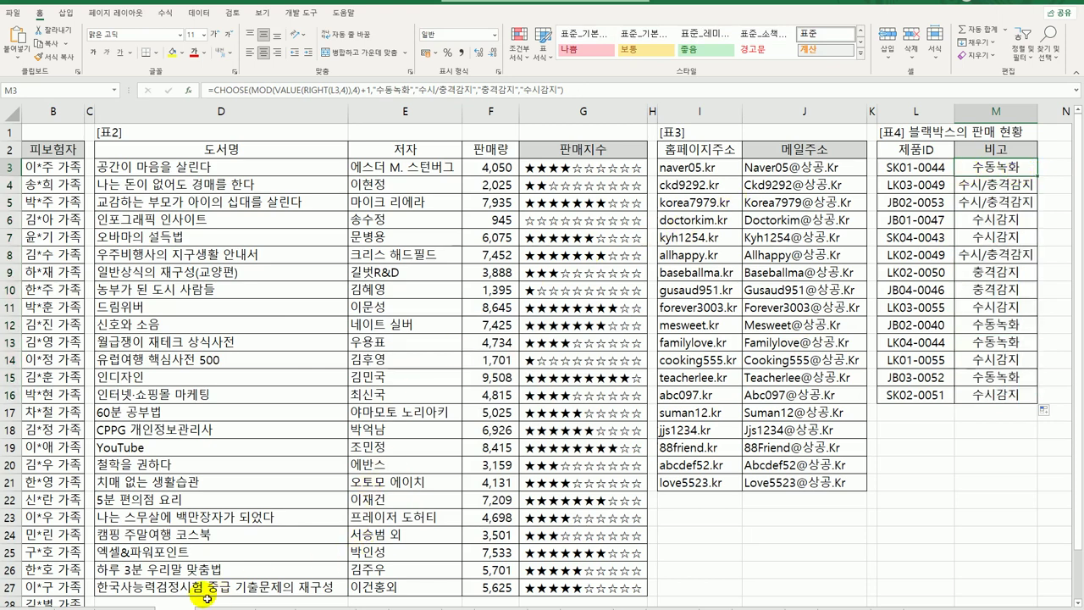
{"action": "scroll", "coordinate": [431, 435], "scroll_direction": "down", "scroll_amount": 1}
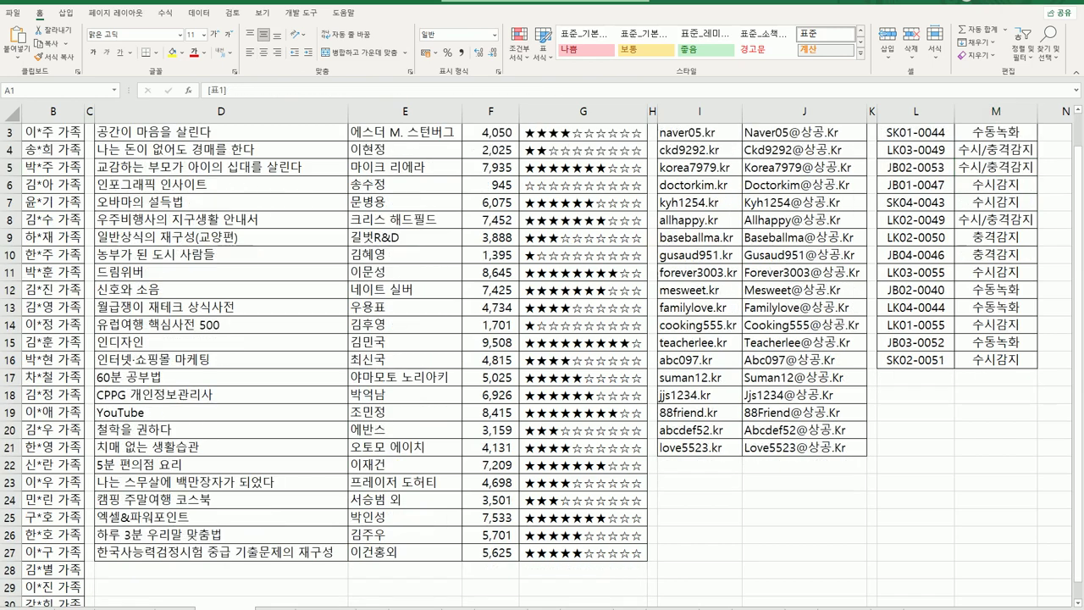
{"action": "key", "text": "ctrl+Home"}
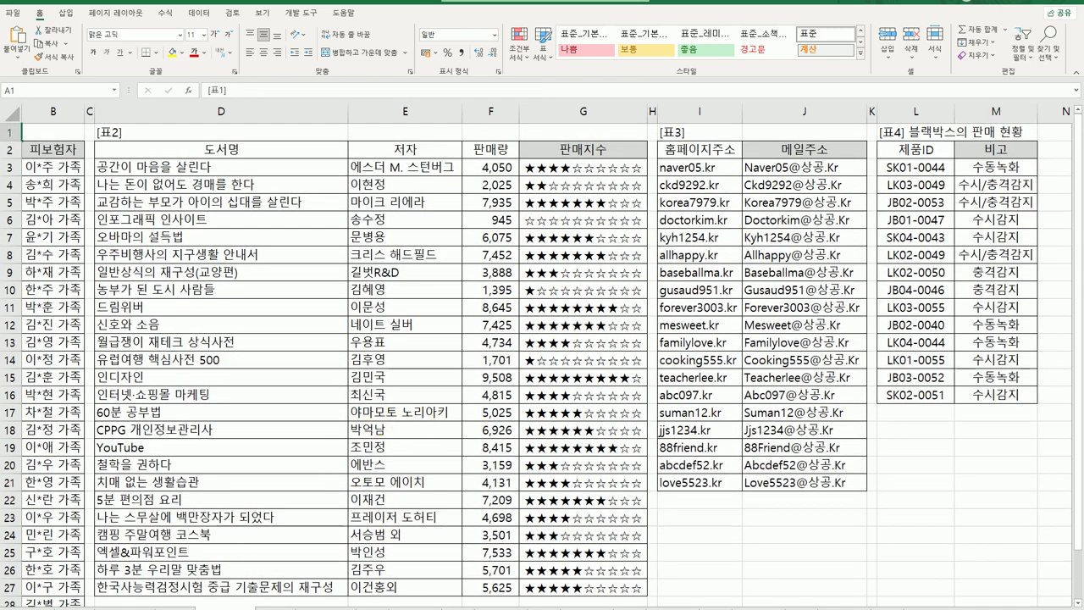
Switch to the next worksheet and auto-fit the width of [표1]'s 판매금액 column.
{"action": "left_click", "coordinate": [1034, 401]}
{"action": "key", "text": "ctrl+Home"}
{"action": "left_click", "coordinate": [1038, 402]}
{"action": "key", "text": "ctrl+Home"}
{"action": "key", "text": "ctrl+Page_Down"}
{"action": "scroll", "coordinate": [271, 551], "scroll_direction": "up", "scroll_amount": 2}
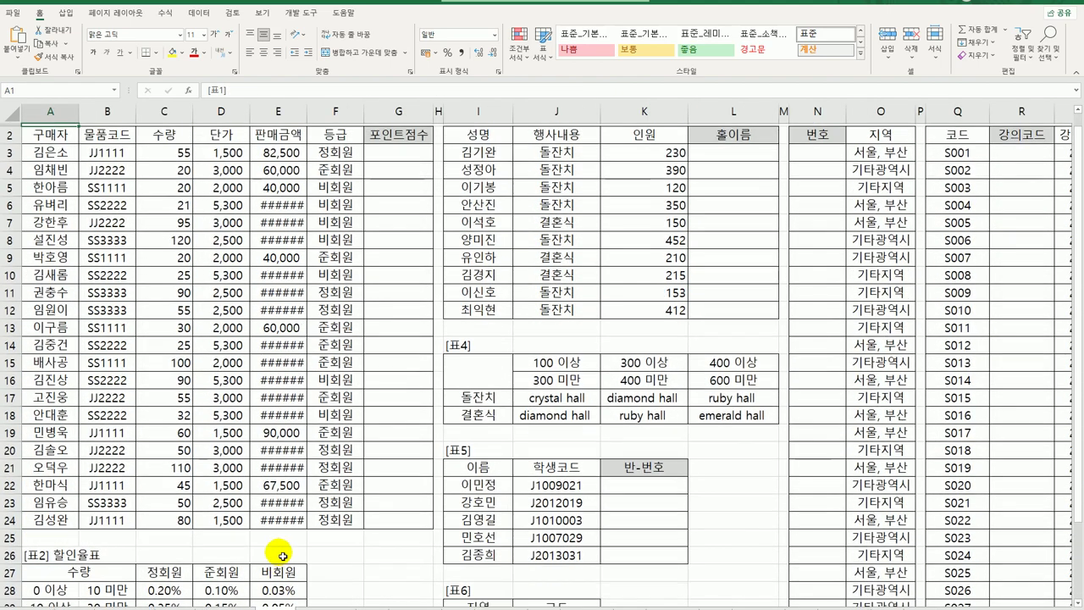
{"action": "double_click", "coordinate": [307, 111]}
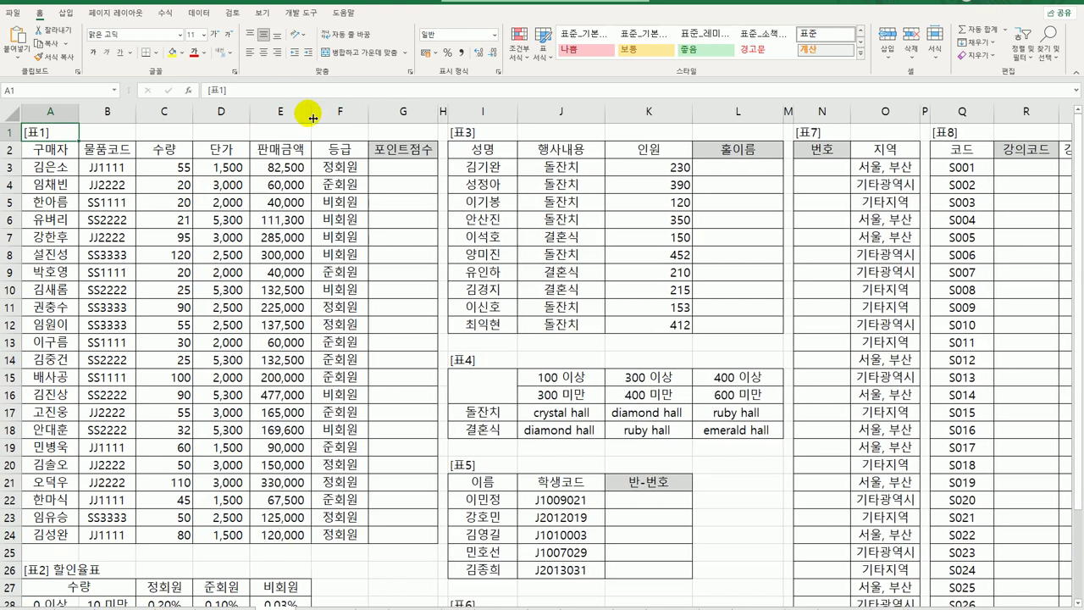
Examine the 판매금액 formula in [표1] and the quantity ranges, grade headers and rates in the [표2] 할인율표.
{"action": "left_click", "coordinate": [415, 170]}
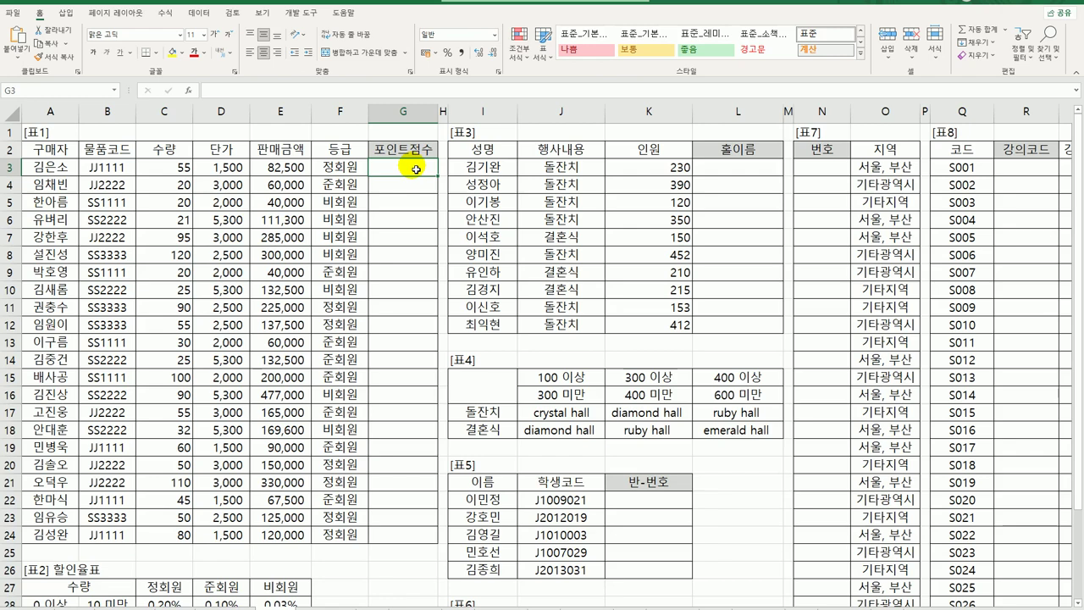
{"action": "left_click", "coordinate": [284, 166]}
{"action": "scroll", "coordinate": [298, 271], "scroll_direction": "down", "scroll_amount": 3}
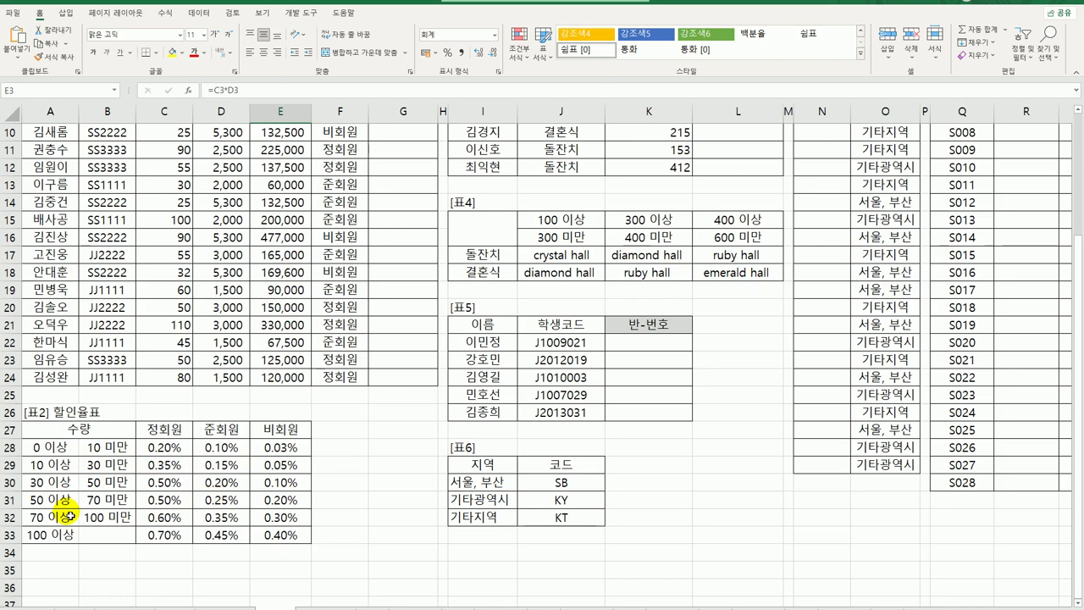
{"action": "left_click", "coordinate": [185, 448]}
{"action": "left_click_drag", "start_coordinate": [193, 457], "coordinate": [282, 538]}
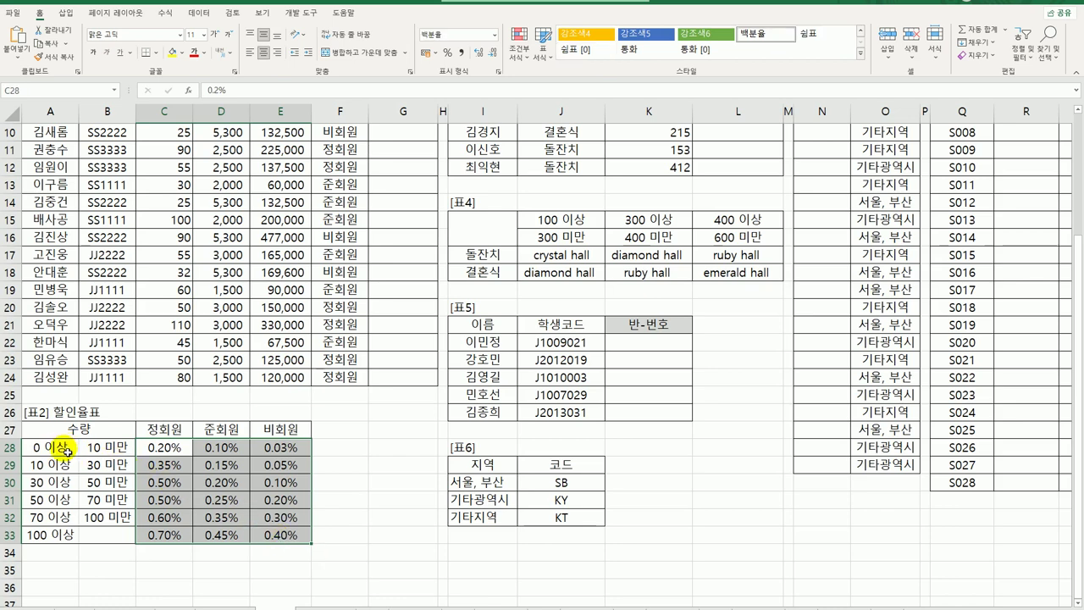
{"action": "left_click_drag", "start_coordinate": [66, 451], "coordinate": [53, 535]}
{"action": "left_click", "coordinate": [174, 430]}
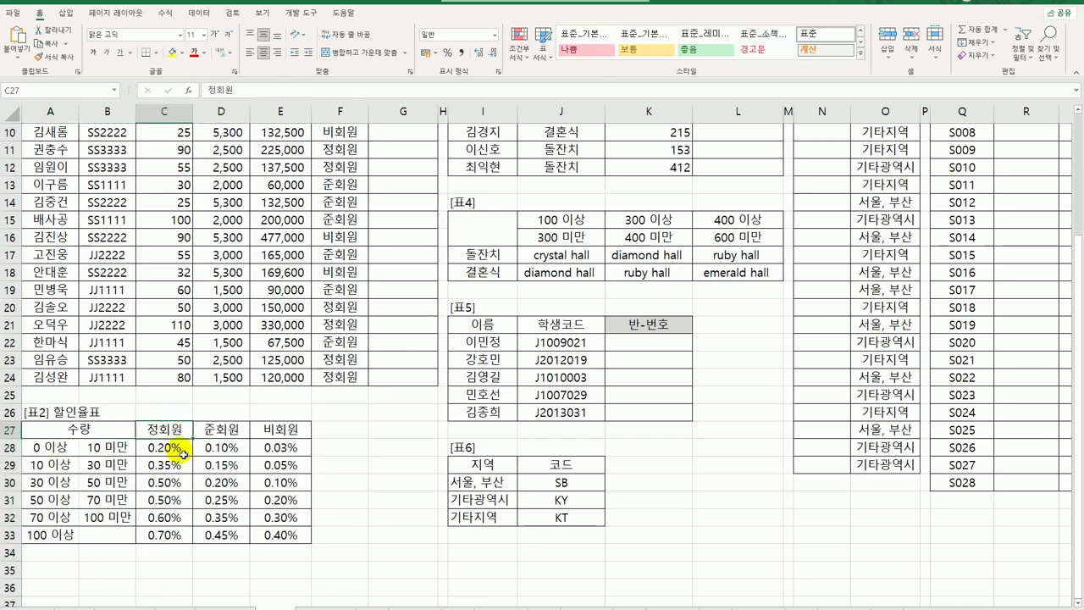
{"action": "left_click_drag", "start_coordinate": [184, 455], "coordinate": [178, 547]}
{"action": "scroll", "coordinate": [262, 504], "scroll_direction": "up", "scroll_amount": 3}
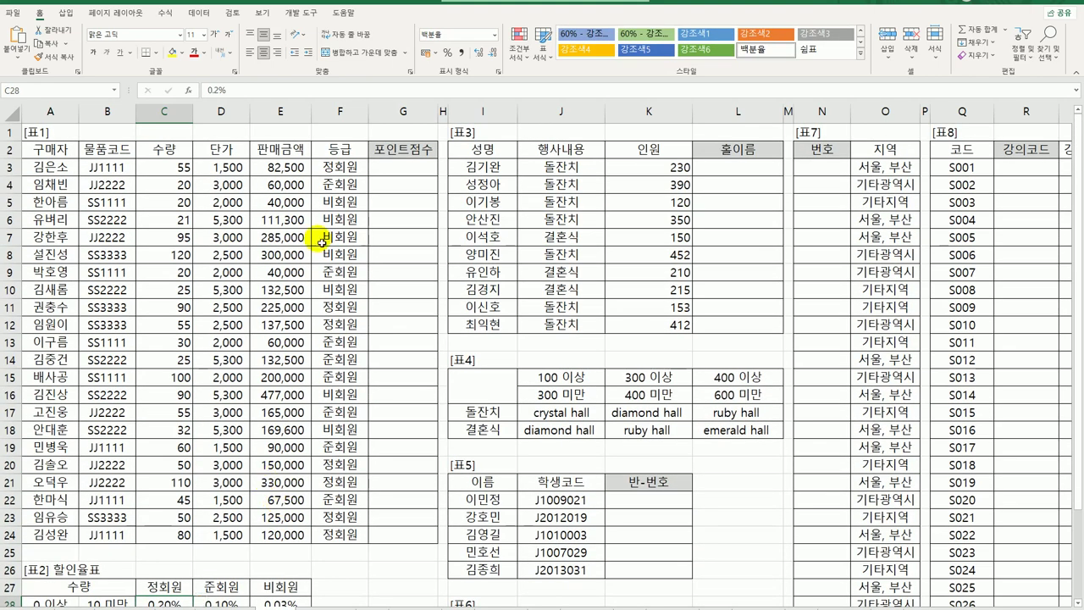
Enter =MATCH(F3,$C$27:$E$27,0) in G3 to find the 등급's position among [표2]'s grade headers.
{"action": "left_click", "coordinate": [415, 174]}
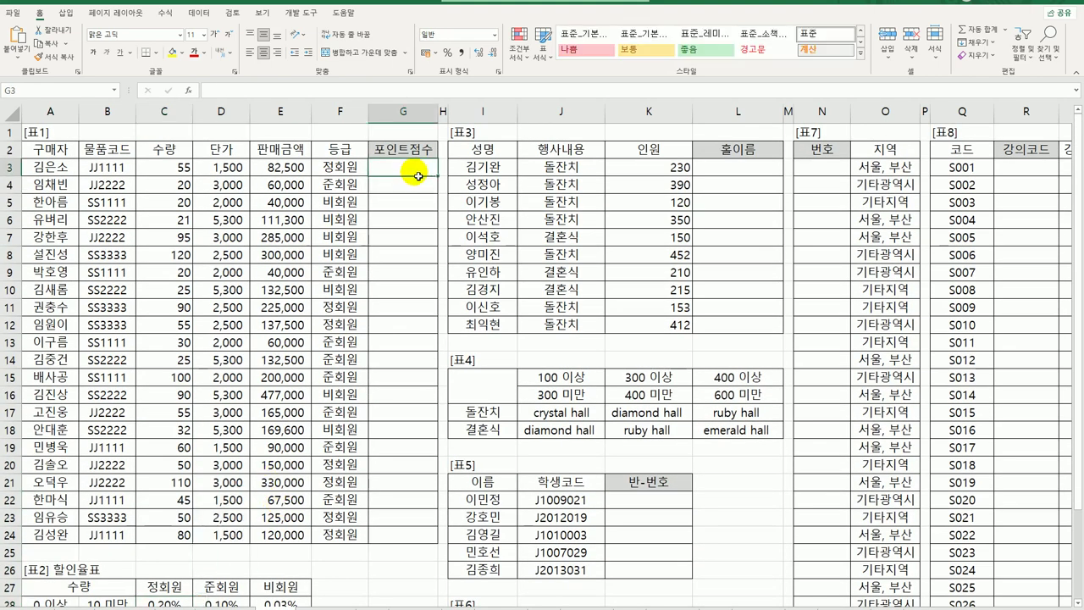
{"action": "type", "text": "="}
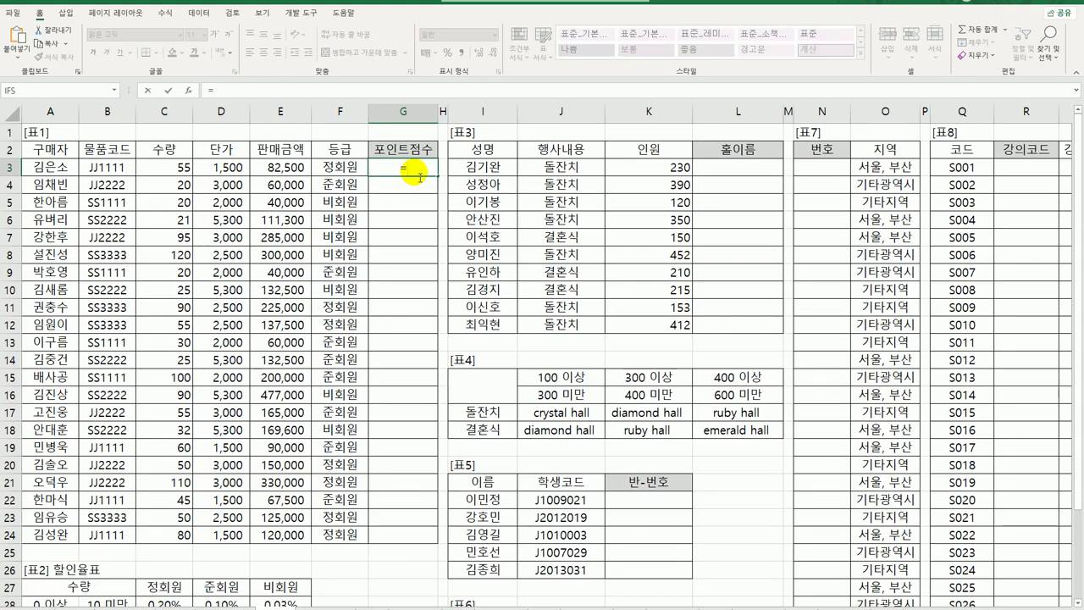
{"action": "type", "text": "m"}
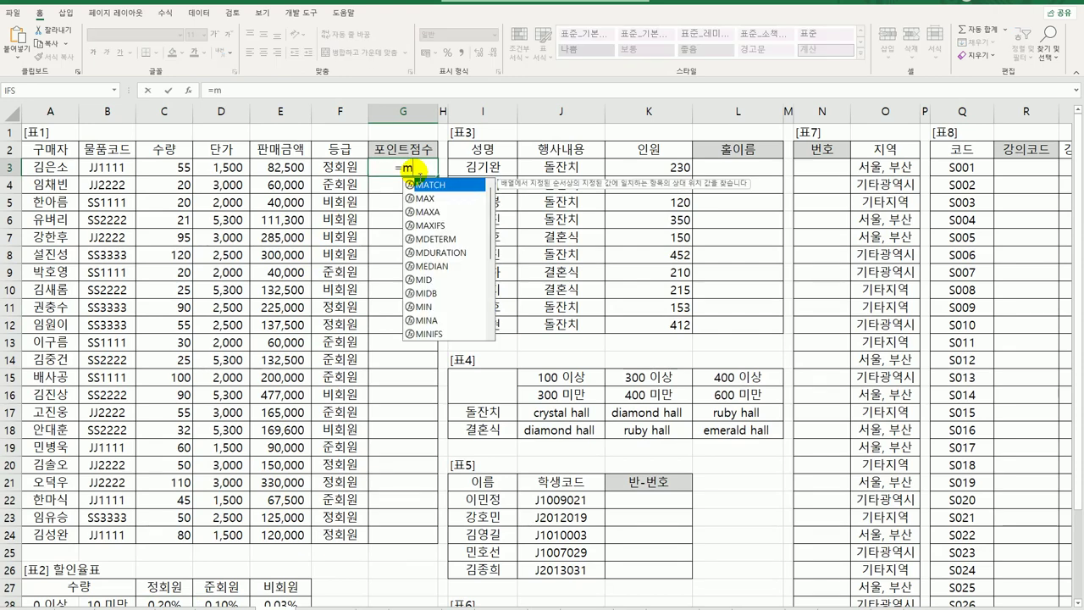
{"action": "key", "text": "Tab"}
{"action": "left_click", "coordinate": [339, 169]}
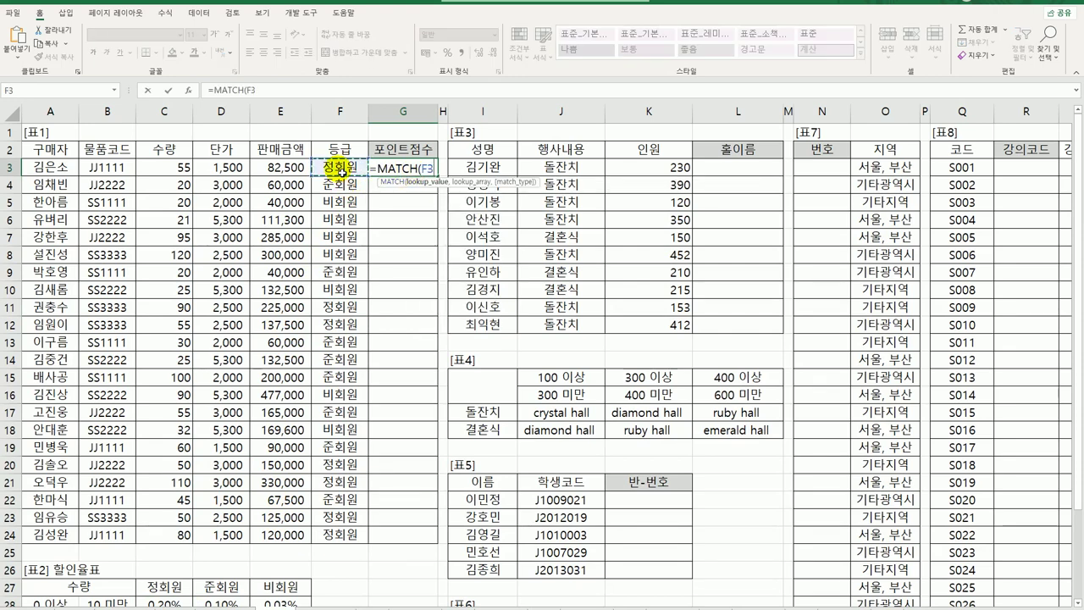
{"action": "type", "text": ","}
{"action": "scroll", "coordinate": [346, 259], "scroll_direction": "down", "scroll_amount": 3}
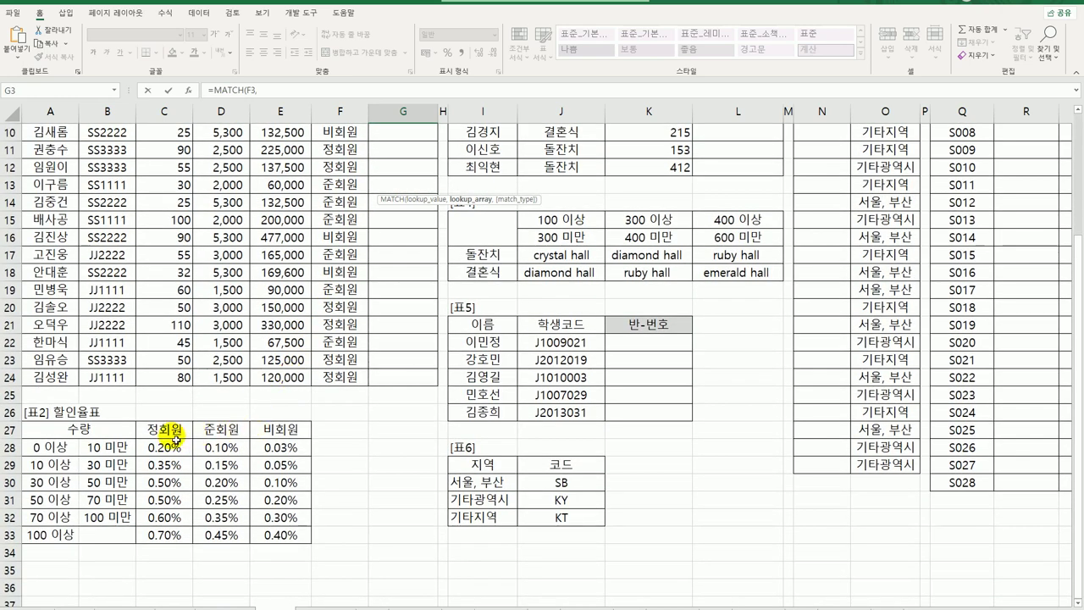
{"action": "left_click_drag", "start_coordinate": [175, 434], "coordinate": [275, 433]}
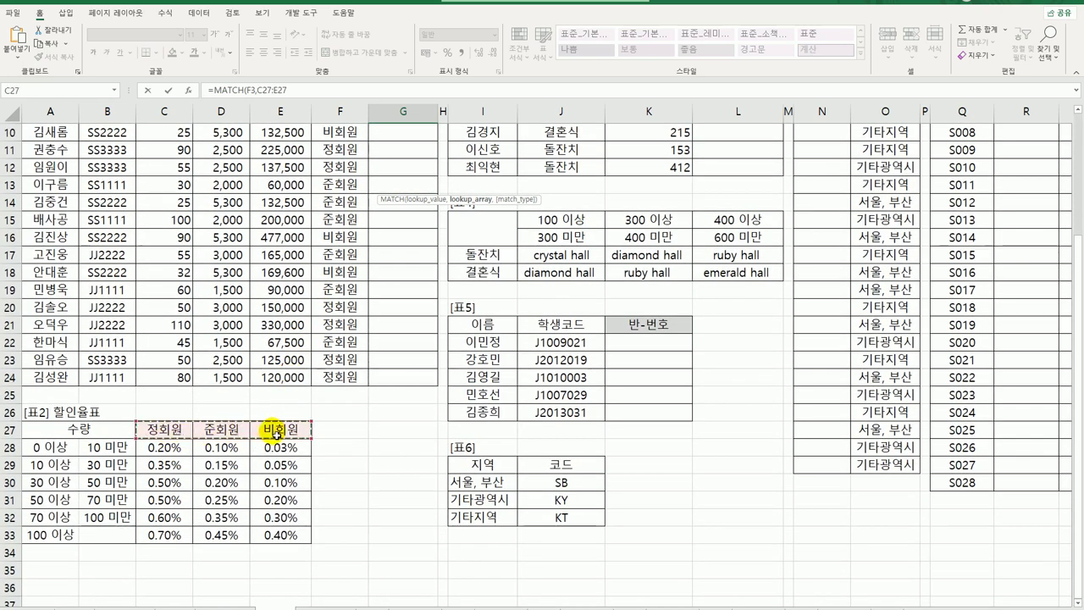
{"action": "key", "text": "F4"}
{"action": "scroll", "coordinate": [434, 413], "scroll_direction": "up", "scroll_amount": 3}
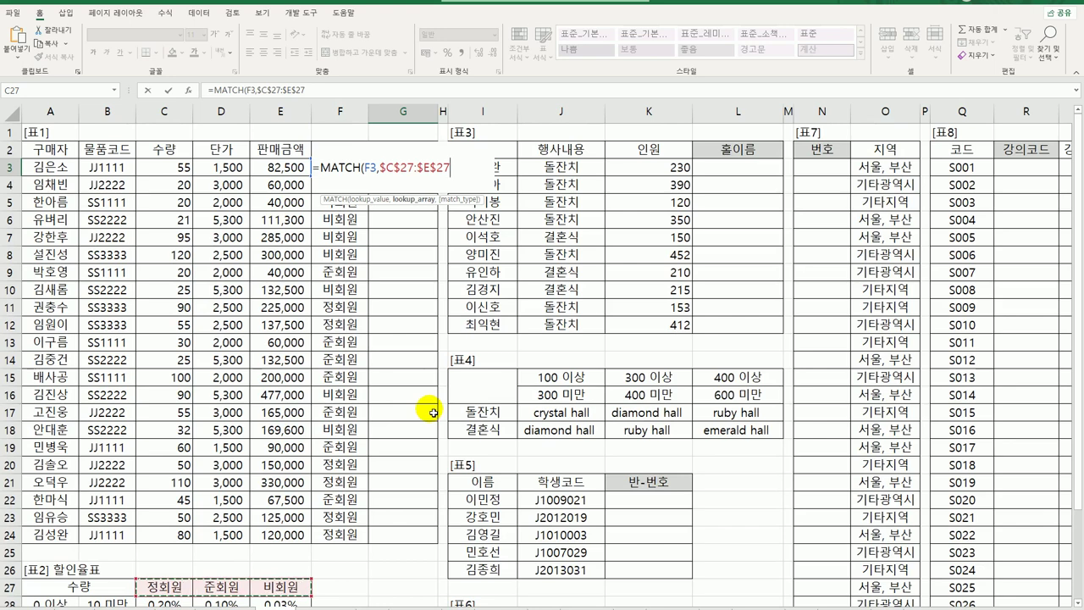
{"action": "type", "text": ","}
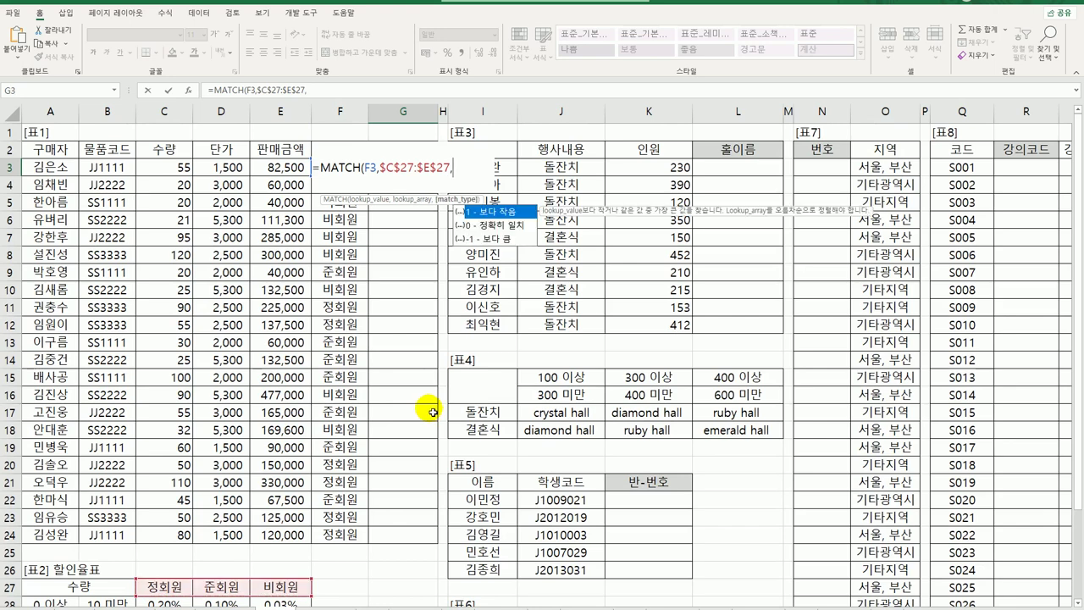
{"action": "type", "text": "0)"}
{"action": "key", "text": "Return"}
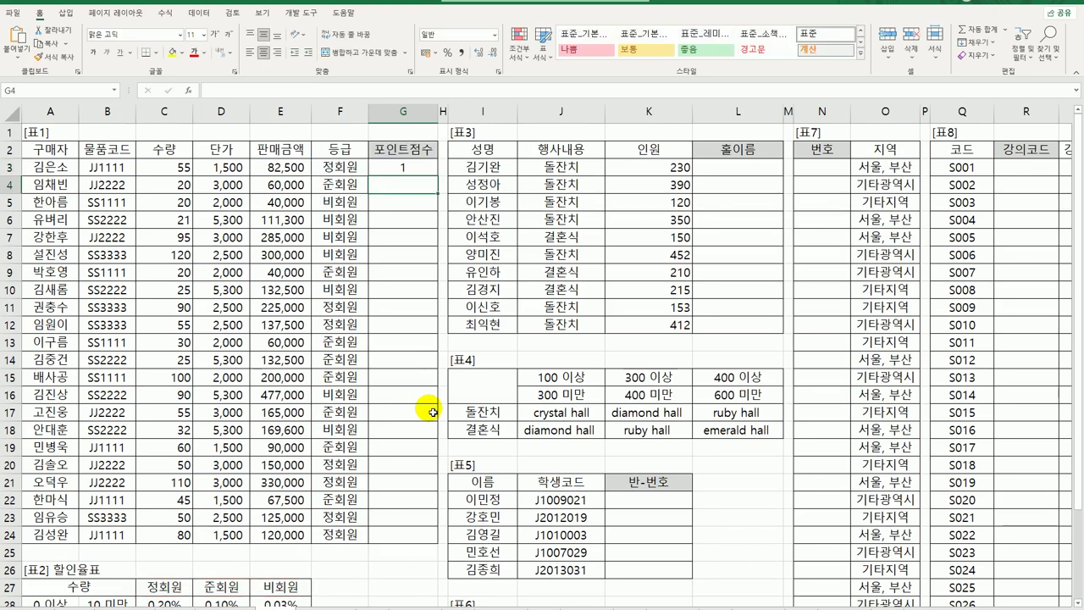
Fill G3's MATCH formula down the 포인트점수 column to G24 and check it against the 정회원 column in [표2].
{"action": "left_click", "coordinate": [403, 167]}
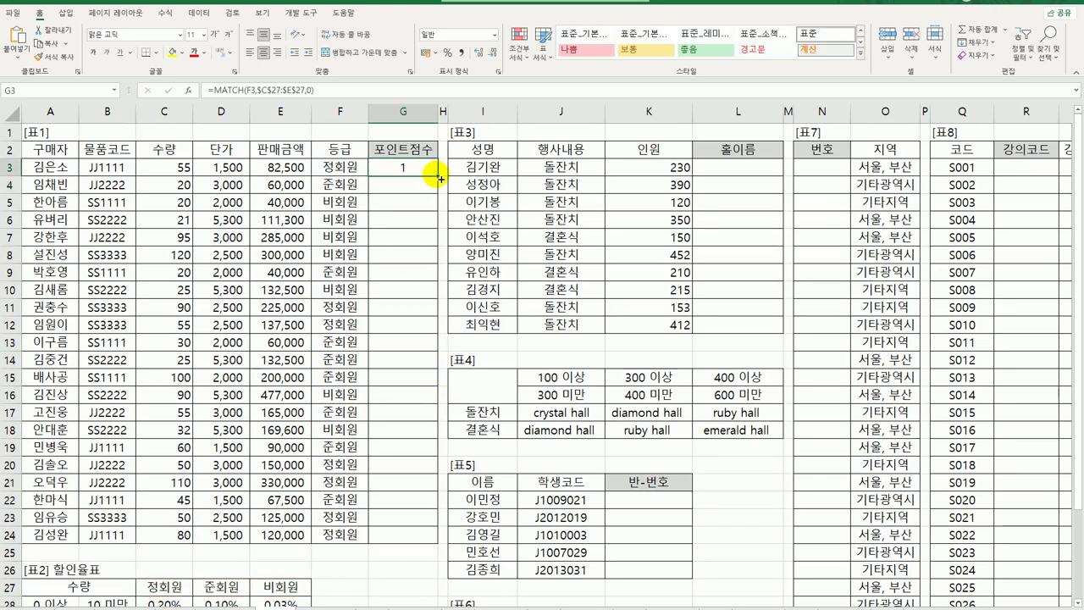
{"action": "left_click_drag", "start_coordinate": [438, 175], "coordinate": [440, 544]}
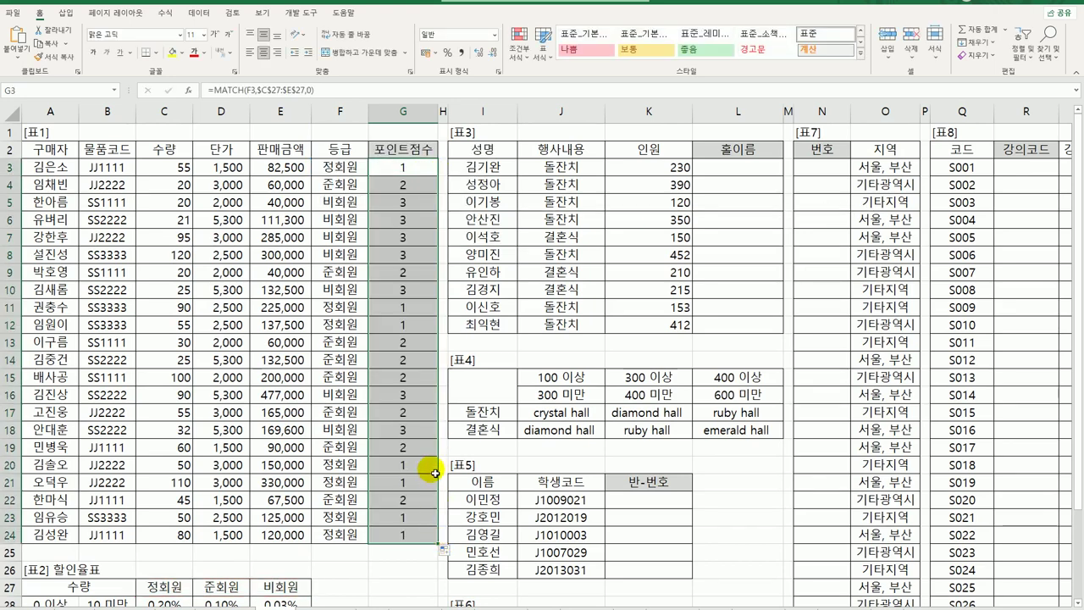
{"action": "scroll", "coordinate": [195, 555], "scroll_direction": "down", "scroll_amount": 6}
{"action": "left_click_drag", "start_coordinate": [174, 272], "coordinate": [180, 378]}
{"action": "scroll", "coordinate": [443, 338], "scroll_direction": "up", "scroll_amount": 6}
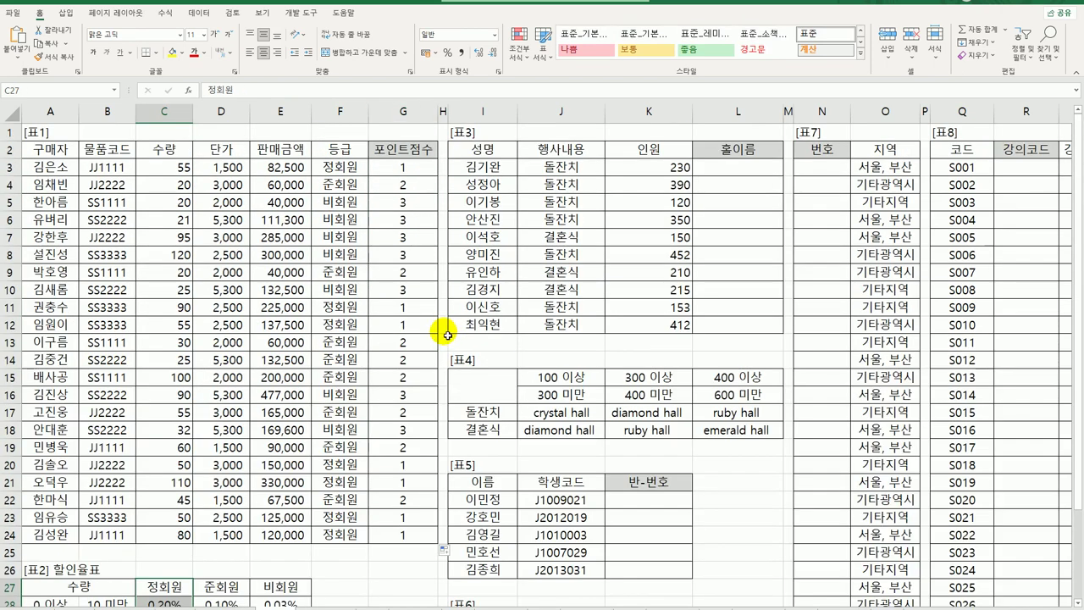
Append +2 to G3's MATCH formula, fill it down to G24 and compare the 등급 values with [표2]'s headers.
{"action": "left_click", "coordinate": [404, 170]}
{"action": "double_click", "coordinate": [405, 169]}
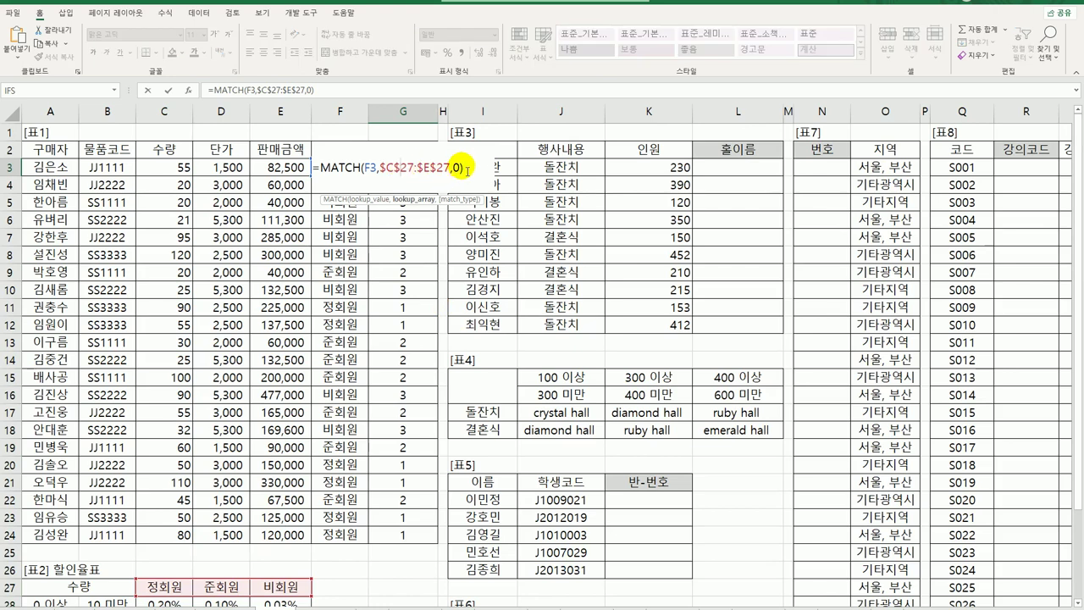
{"action": "key", "text": "BackSpace"}
{"action": "key", "text": "Return"}
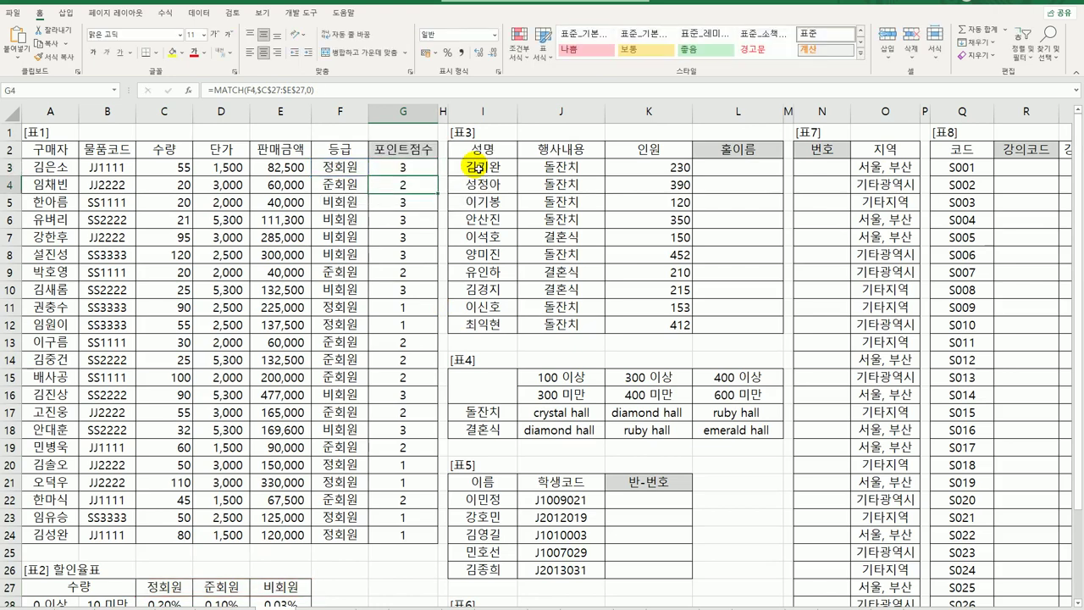
{"action": "left_click", "coordinate": [424, 163]}
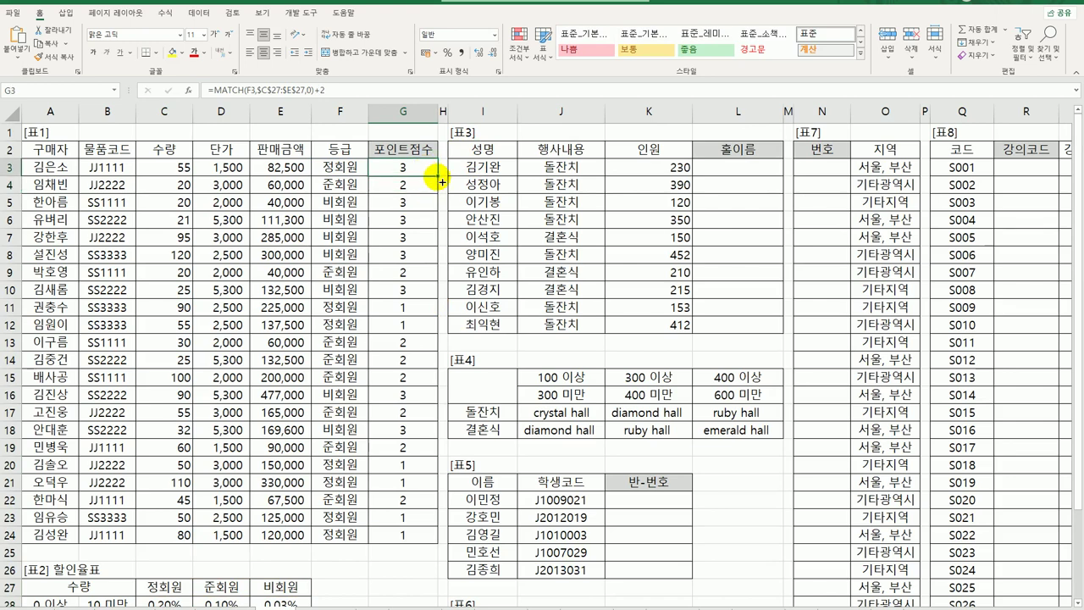
{"action": "left_click_drag", "start_coordinate": [437, 176], "coordinate": [398, 543]}
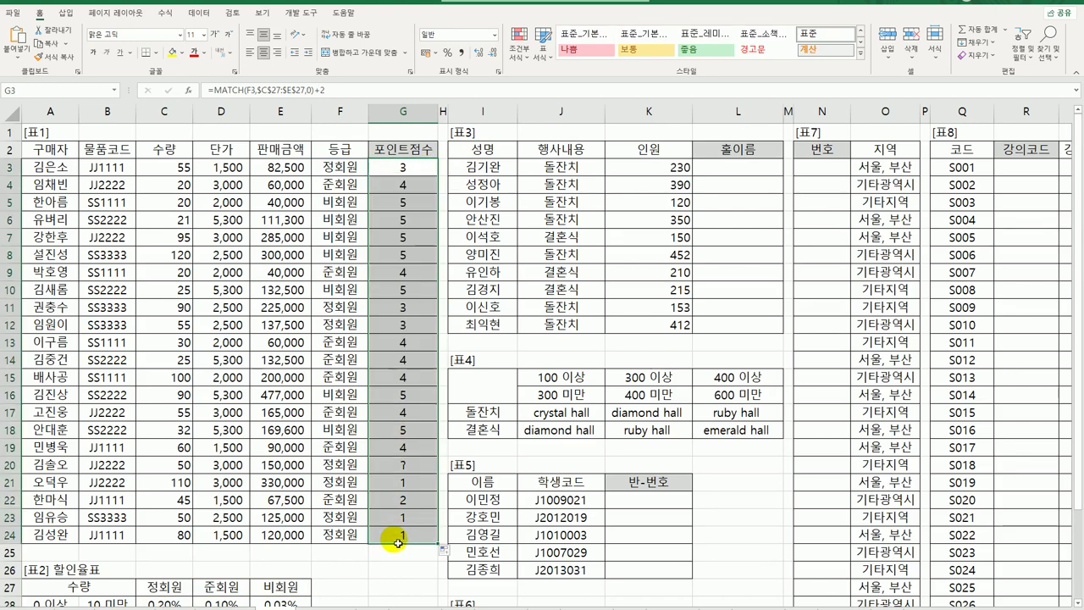
{"action": "left_click", "coordinate": [347, 169]}
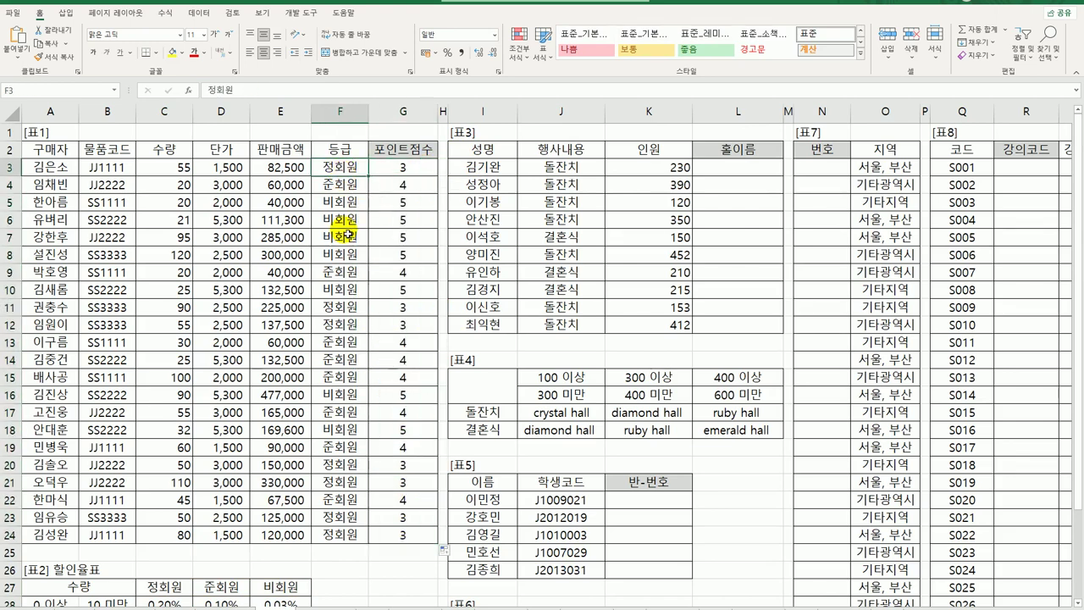
{"action": "left_click", "coordinate": [338, 185]}
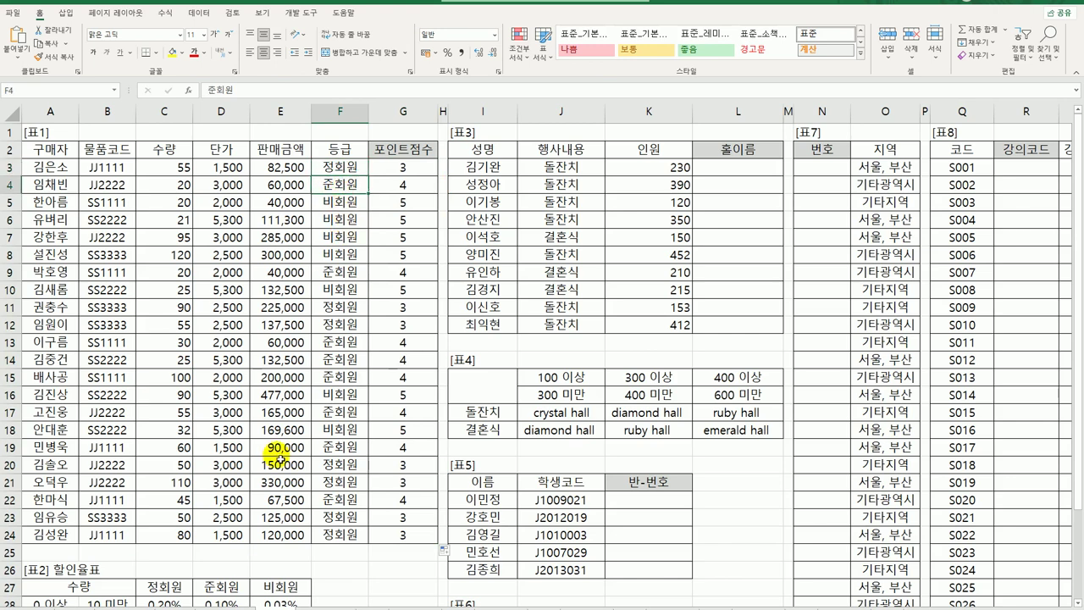
{"action": "left_click", "coordinate": [214, 584]}
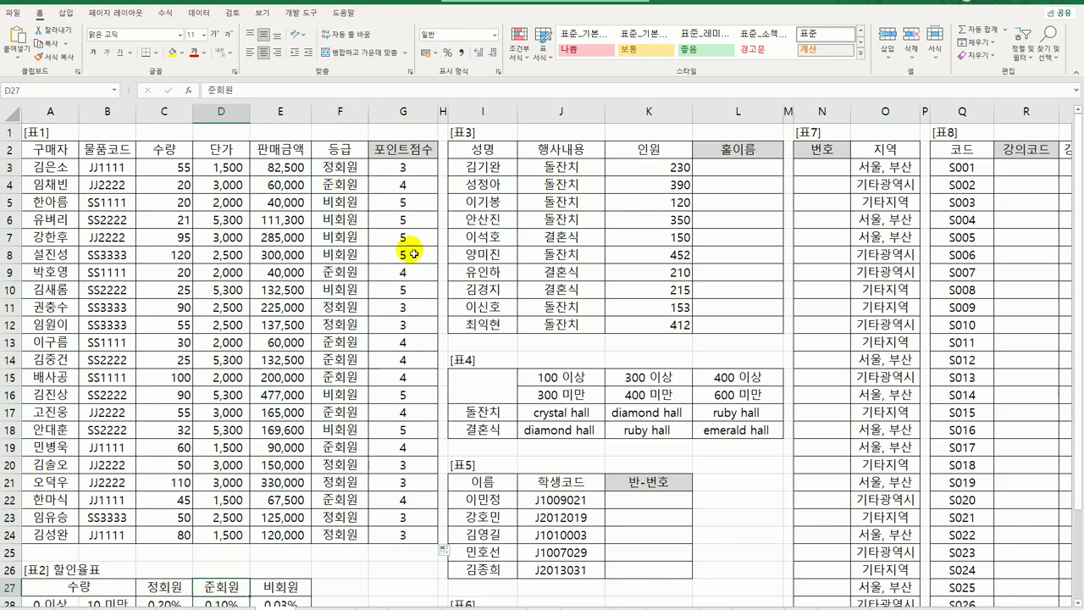
Insert VLOOKUP in front of G3's MATCH expression, with the 수량 in C3 as its lookup value.
{"action": "left_click", "coordinate": [420, 172]}
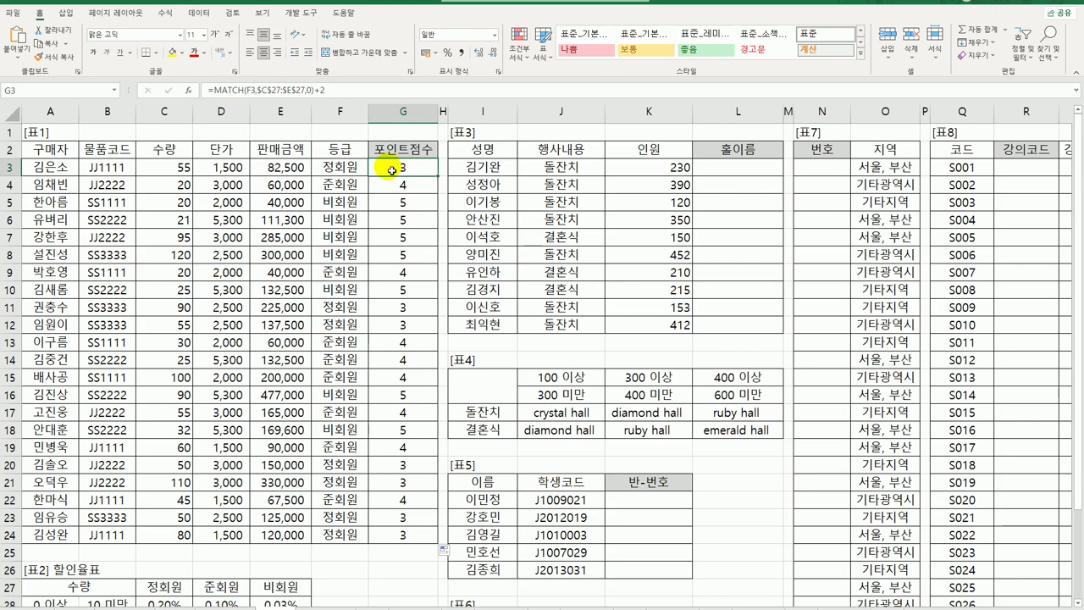
{"action": "double_click", "coordinate": [392, 171]}
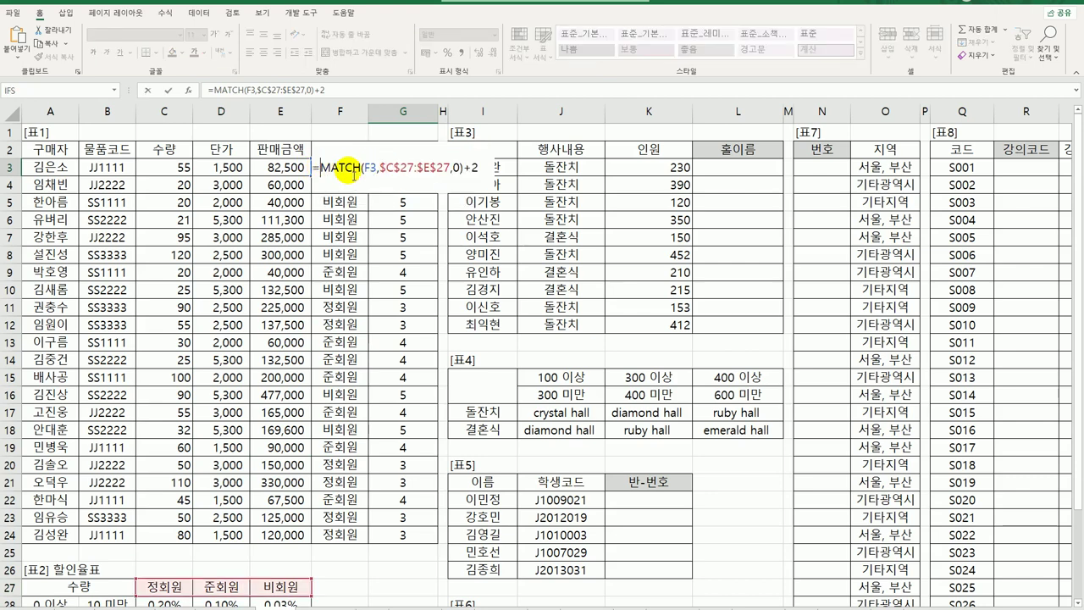
{"action": "left_click", "coordinate": [372, 176]}
{"action": "type", "text": "VLOOKUP("}
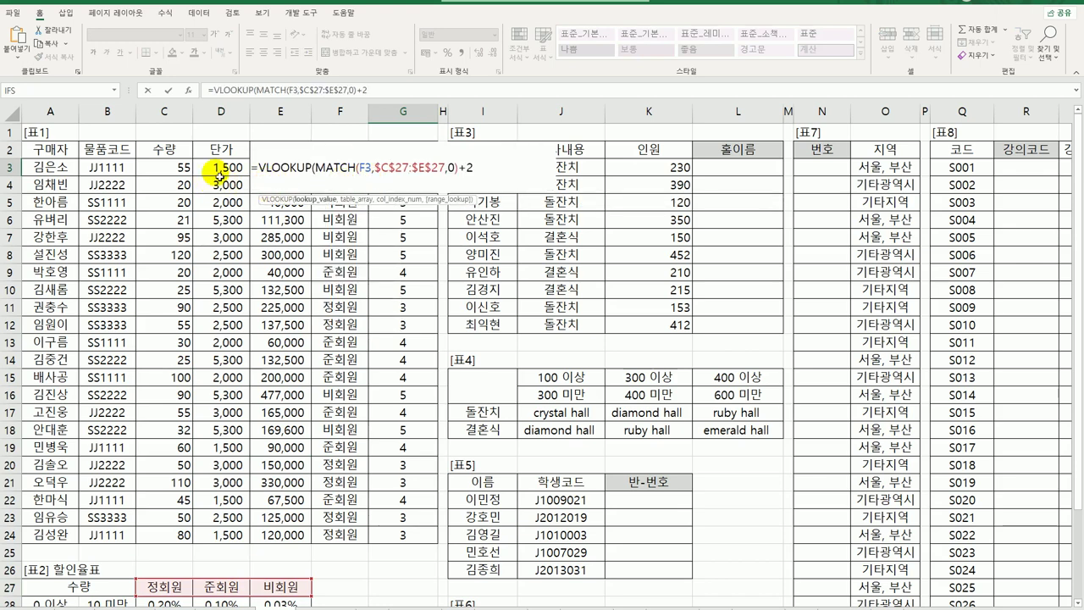
{"action": "left_click", "coordinate": [149, 170]}
{"action": "type", "text": ","}
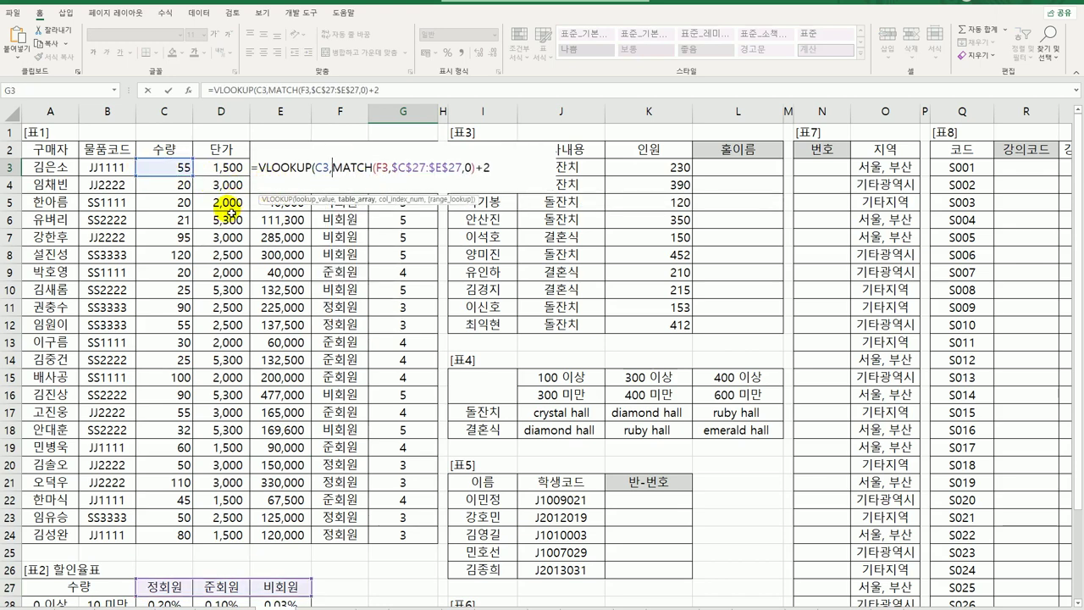
Set the absolute range $A$28:$E$33 of [표2] as the table array of G3's VLOOKUP, ahead of the MATCH expression.
{"action": "scroll", "coordinate": [218, 200], "scroll_direction": "down", "scroll_amount": 6}
{"action": "left_click_drag", "start_coordinate": [51, 289], "coordinate": [269, 378]}
{"action": "key", "text": "F4"}
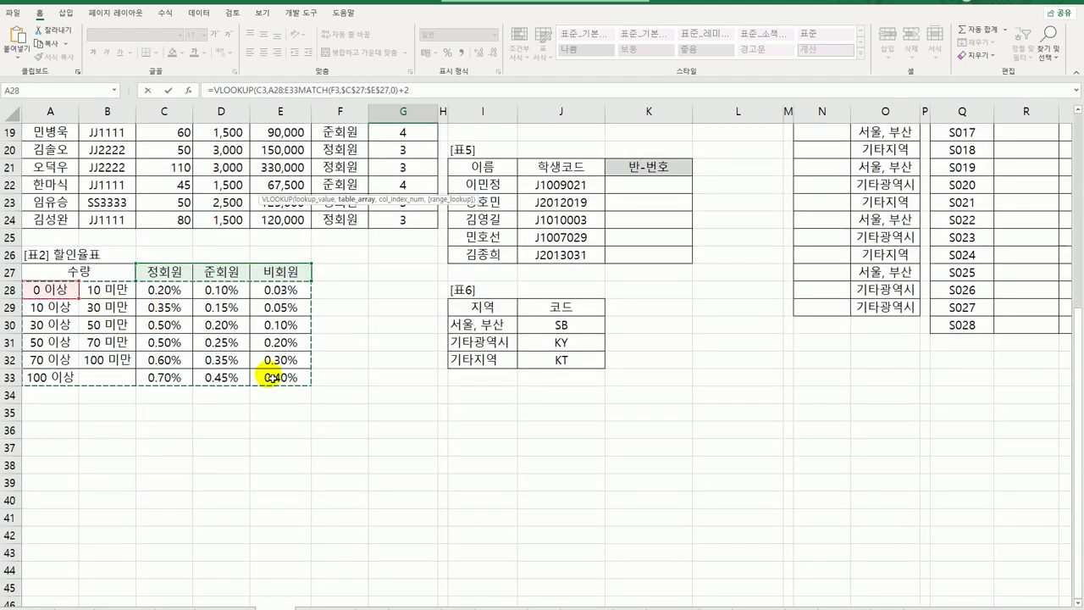
{"action": "scroll", "coordinate": [270, 375], "scroll_direction": "up", "scroll_amount": 6}
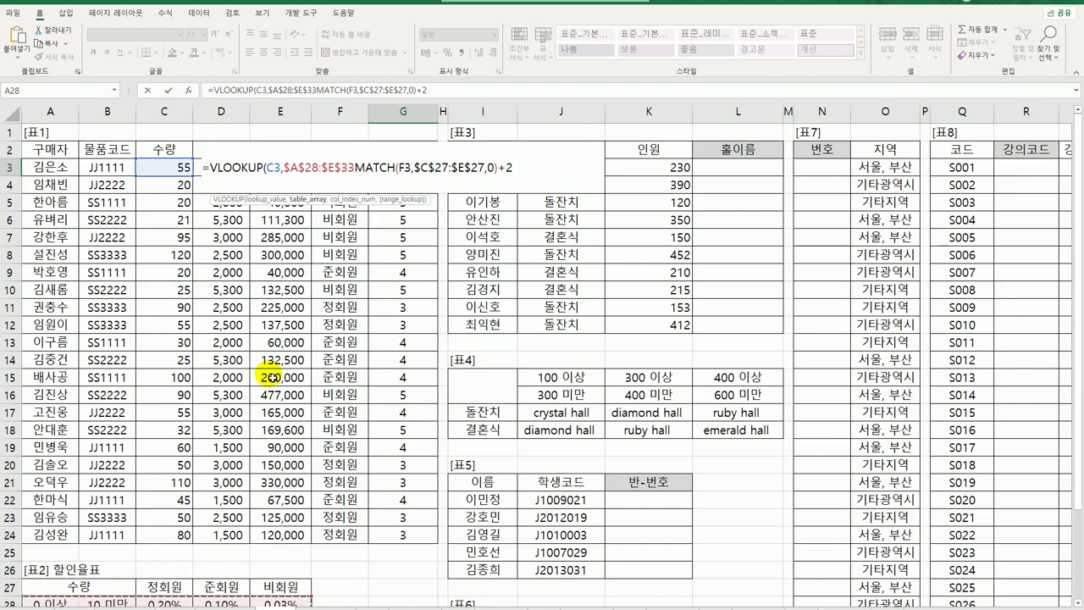
{"action": "type", "text": ","}
{"action": "scroll", "coordinate": [269, 375], "scroll_direction": "down", "scroll_amount": 3}
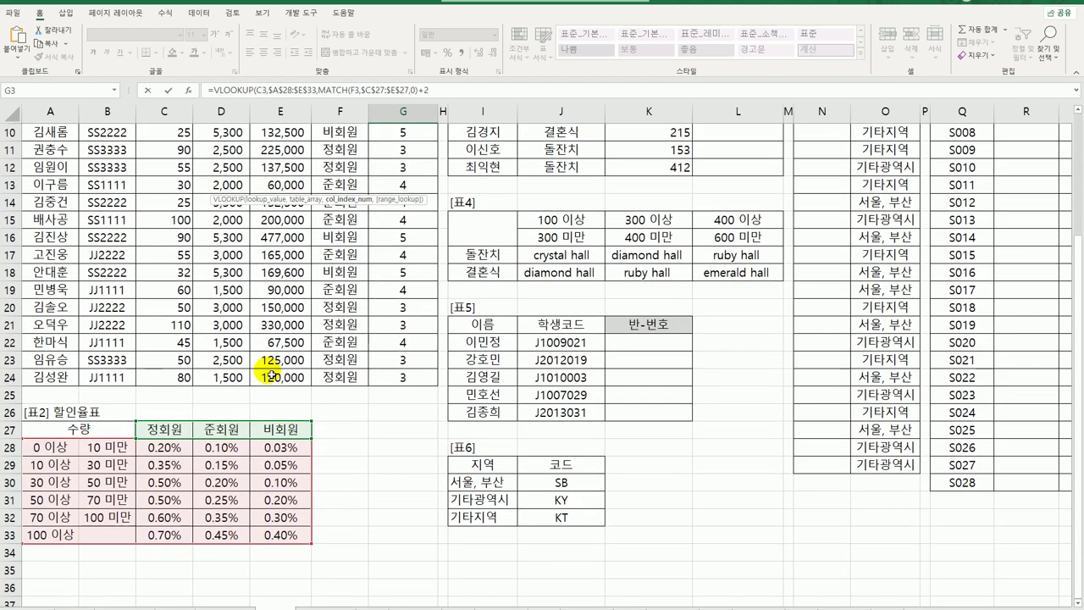
{"action": "scroll", "coordinate": [269, 373], "scroll_direction": "up", "scroll_amount": 3}
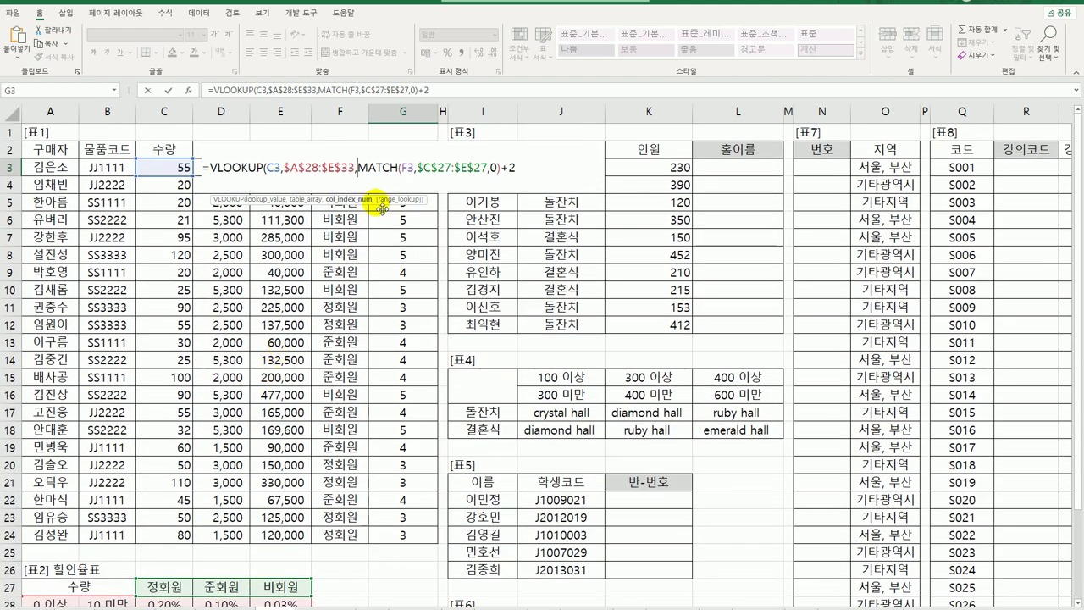
Close G3's VLOOKUP after the +2, enter the formula and fill it down the 포인트점수 column to G24.
{"action": "left_click", "coordinate": [522, 169]}
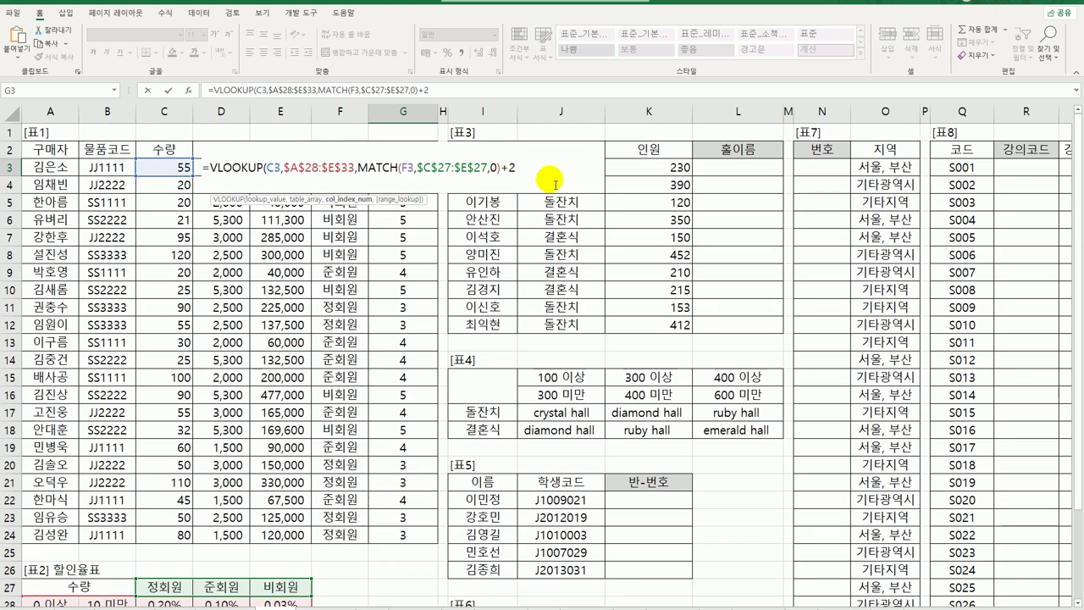
{"action": "type", "text": ")"}
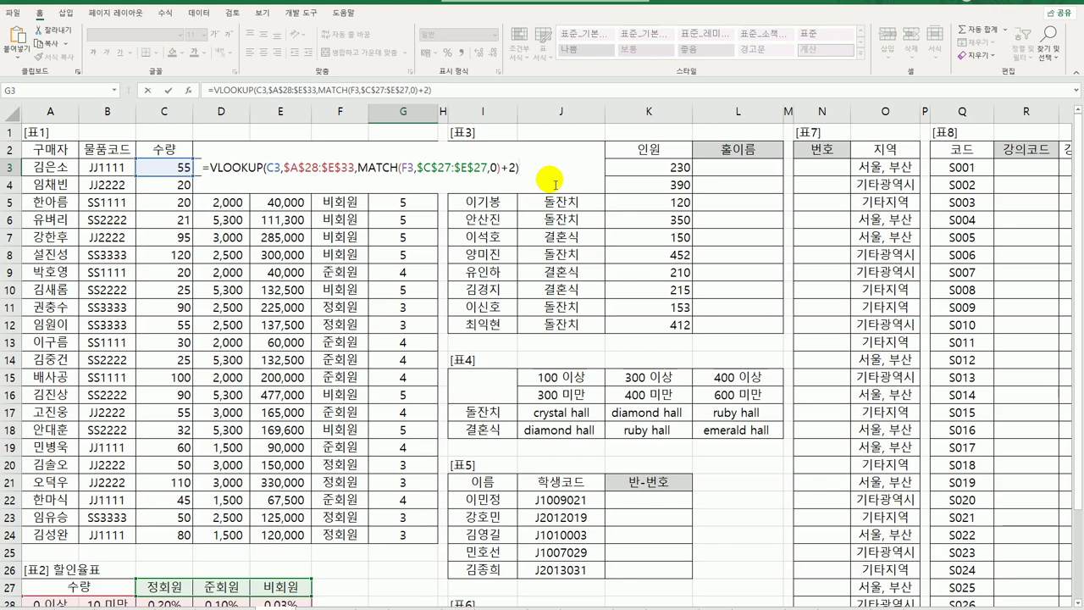
{"action": "key", "text": "Return"}
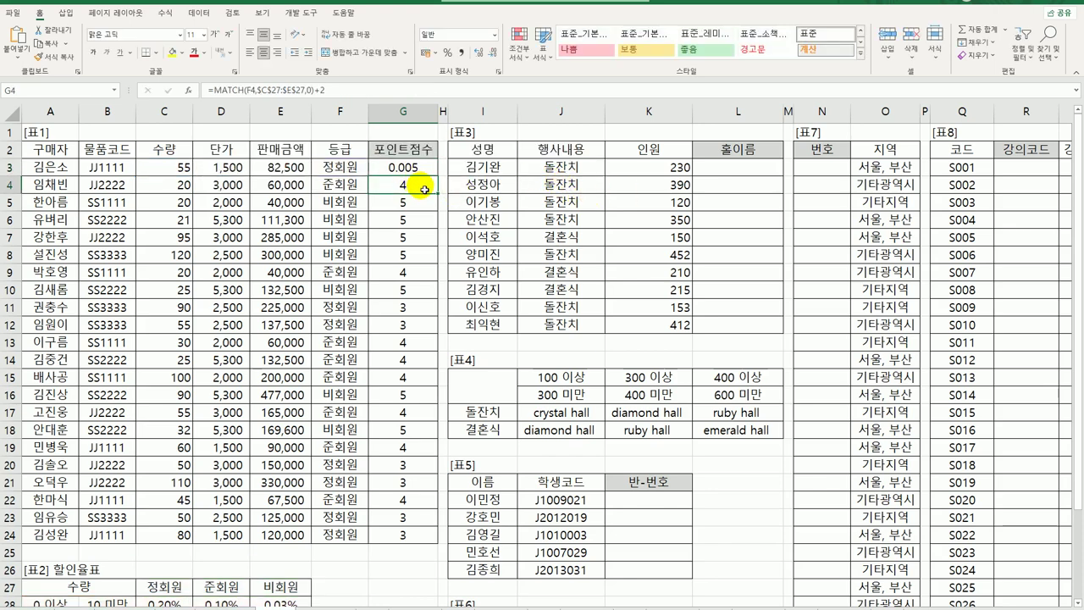
{"action": "left_click", "coordinate": [413, 168]}
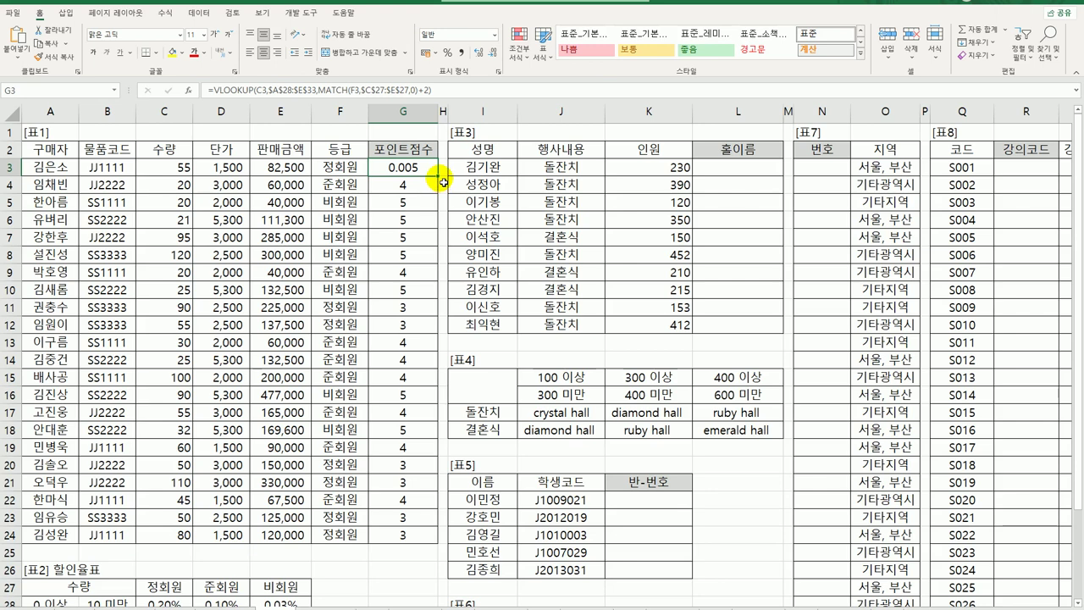
{"action": "double_click", "coordinate": [439, 176]}
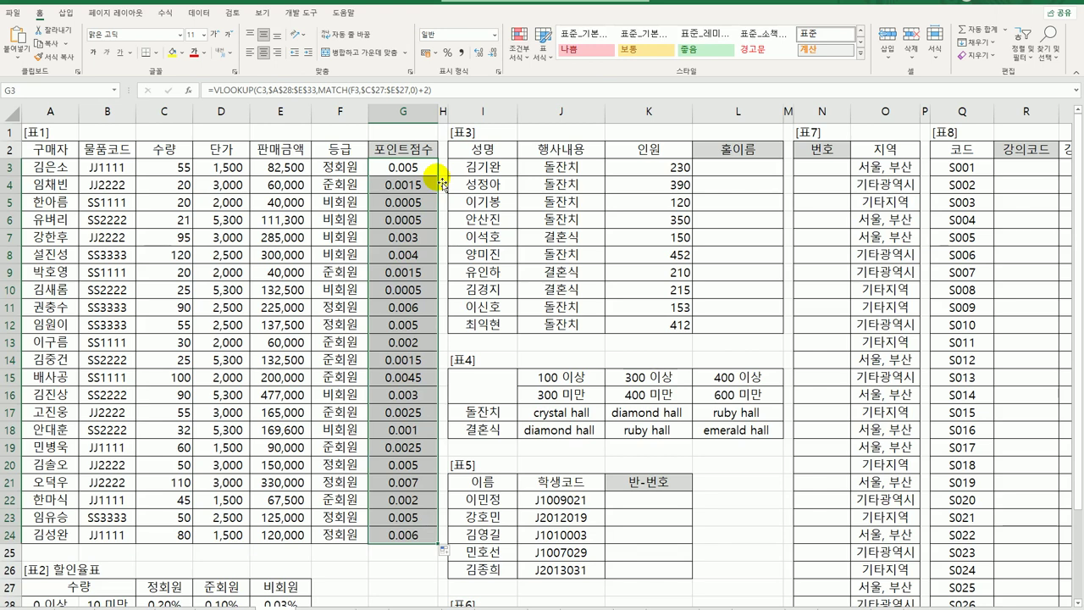
Multiply G3's VLOOKUP result by the 판매금액 in E3 and fill the formula down to G24.
{"action": "left_click", "coordinate": [429, 167]}
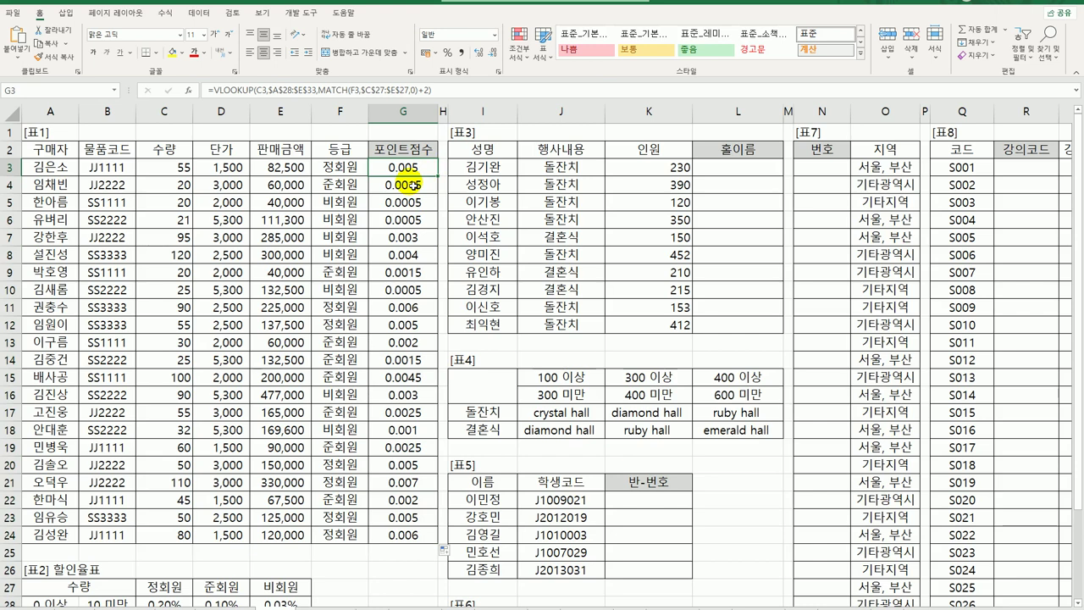
{"action": "left_click", "coordinate": [455, 91]}
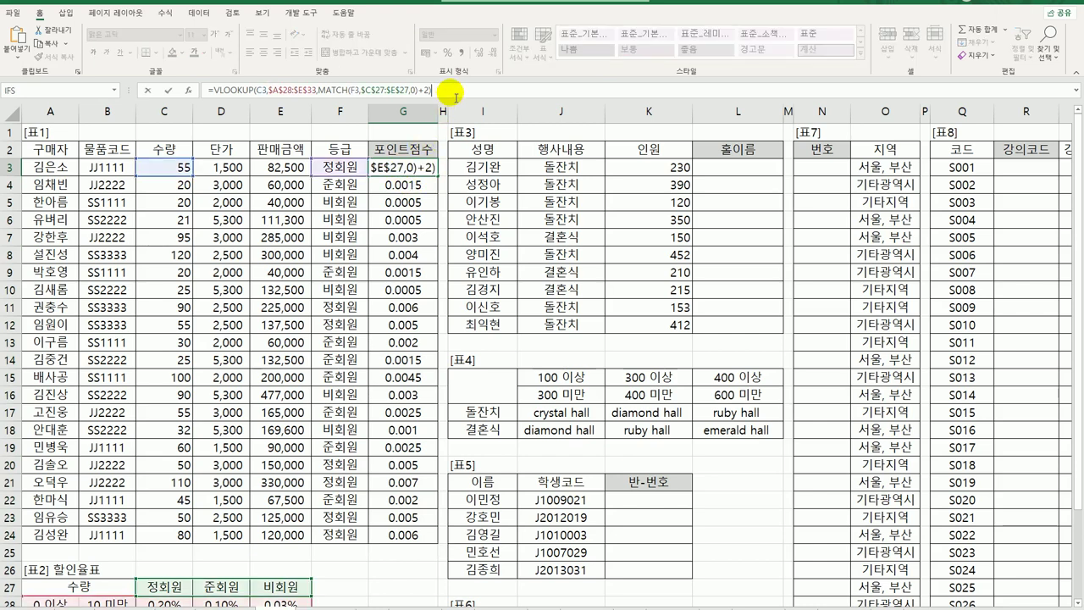
{"action": "type", "text": "*"}
{"action": "left_click", "coordinate": [284, 170]}
{"action": "key", "text": "Return"}
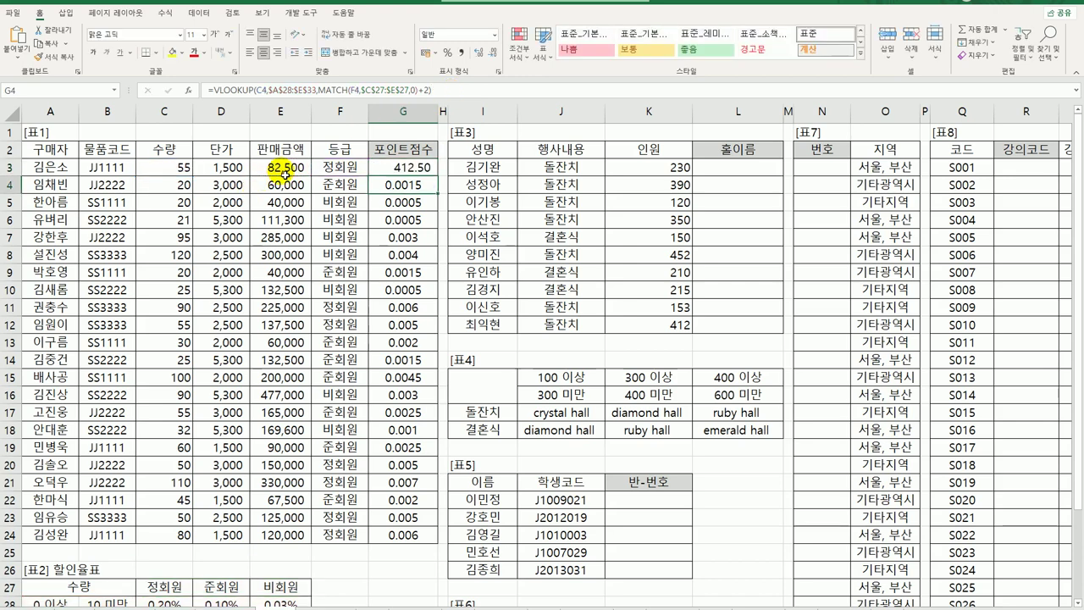
{"action": "left_click", "coordinate": [442, 173]}
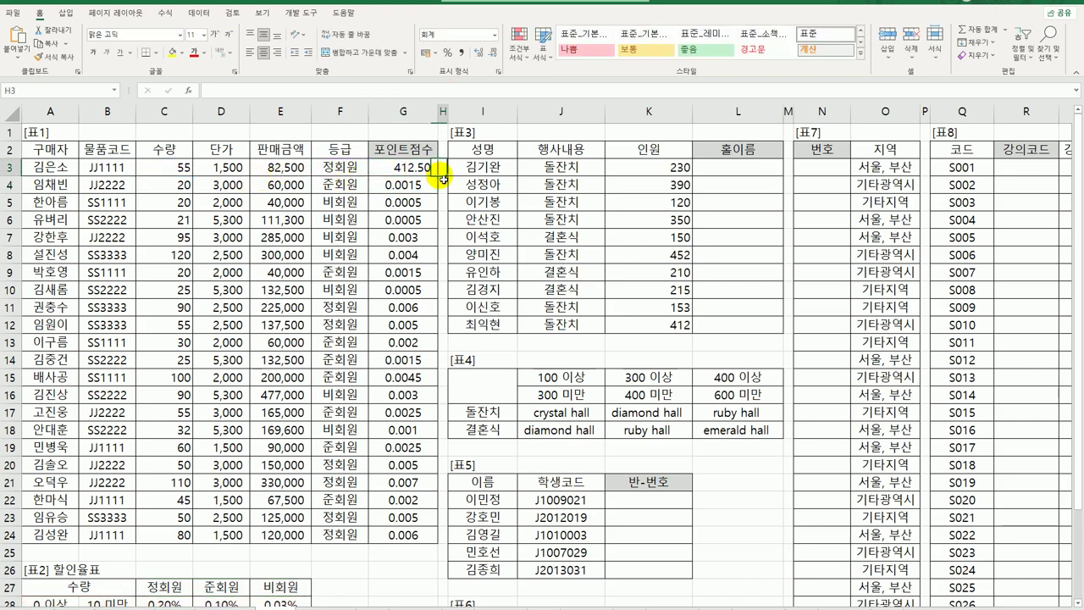
{"action": "left_click", "coordinate": [419, 168]}
{"action": "double_click", "coordinate": [439, 176]}
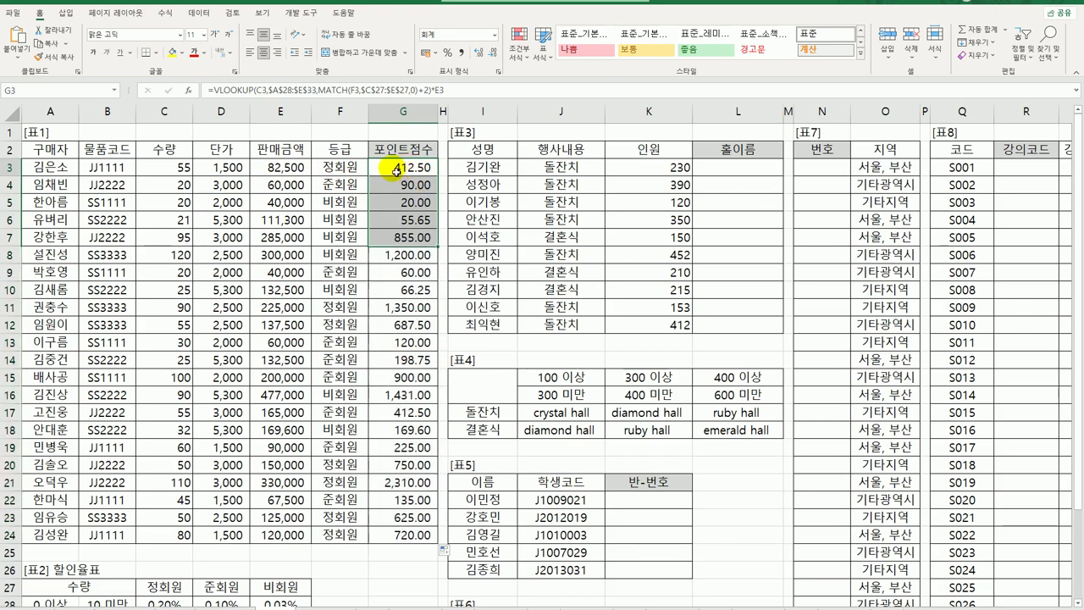
Wrap G3's formula in TEXT with the format "#,##0점" and fill it down to G24.
{"action": "double_click", "coordinate": [398, 167]}
{"action": "left_click", "coordinate": [210, 167]}
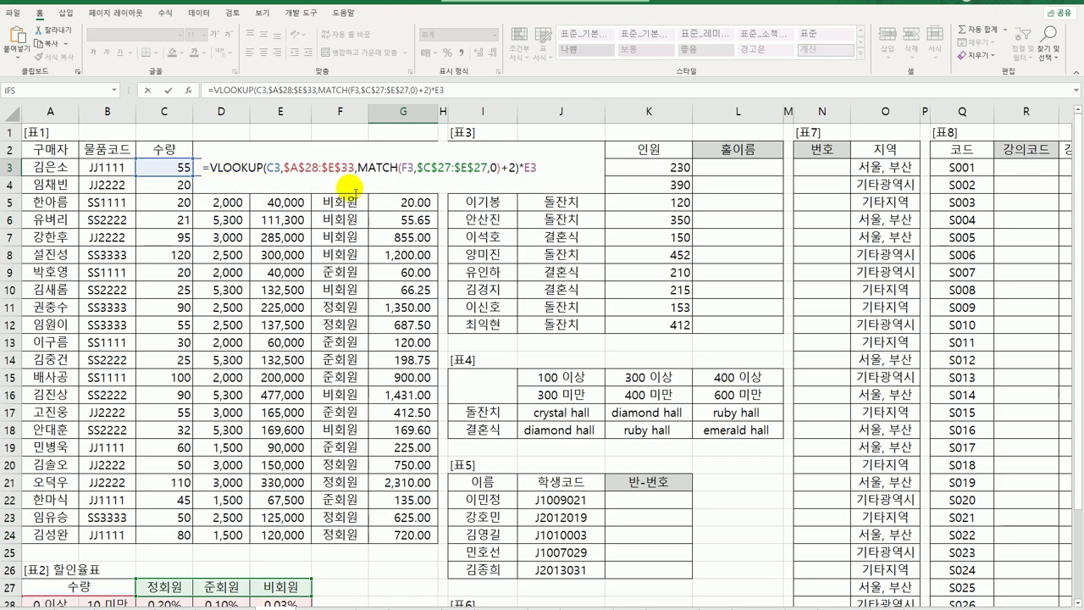
{"action": "type", "text": "TEXT("}
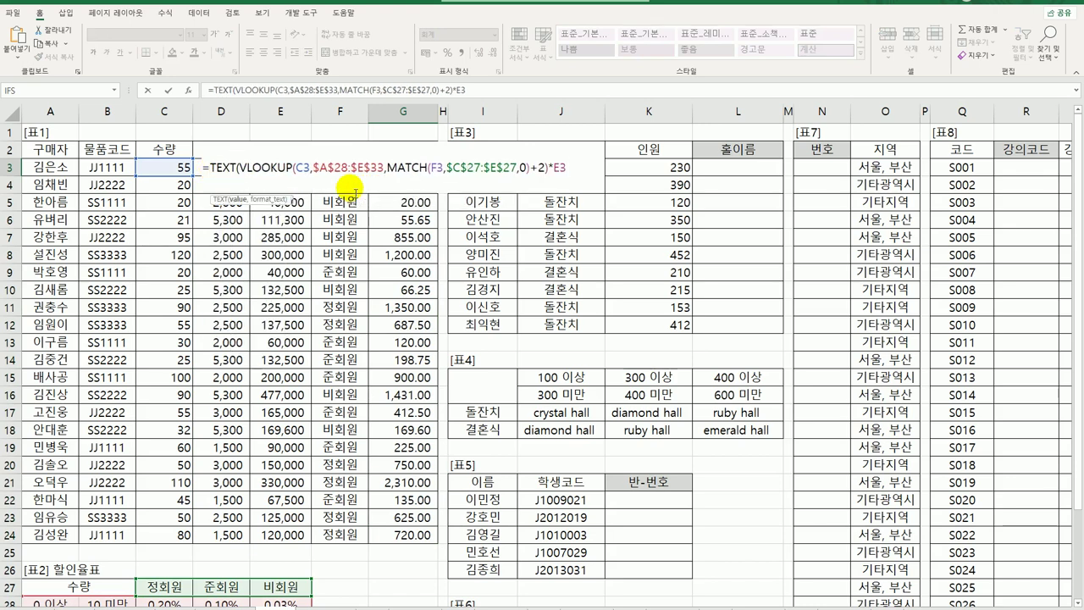
{"action": "type", "text": ",#,##0"}
{"action": "left_click", "coordinate": [574, 169]}
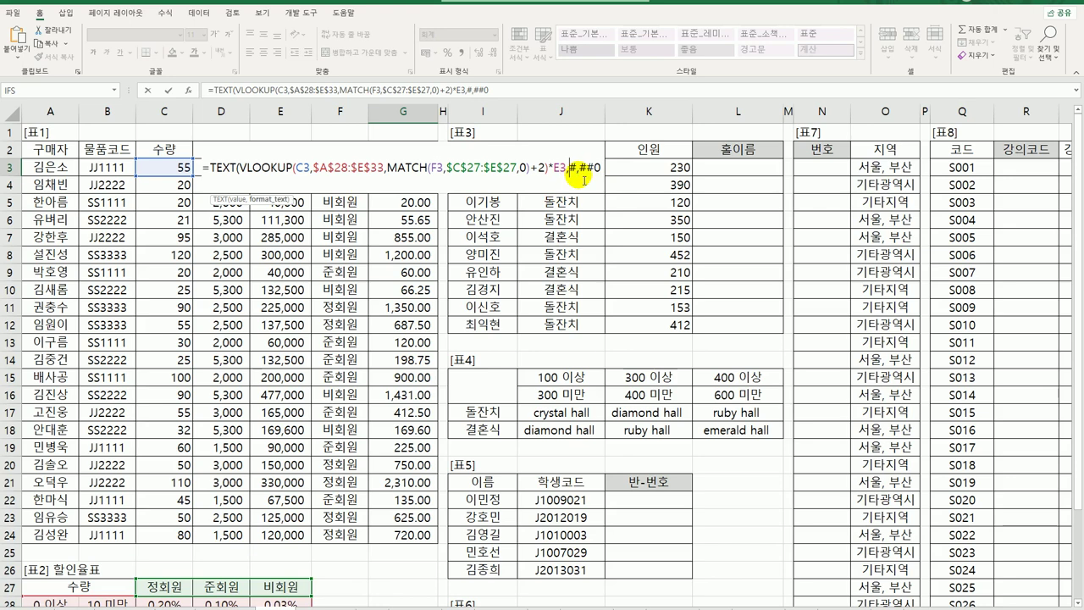
{"action": "type", "text": "\""}
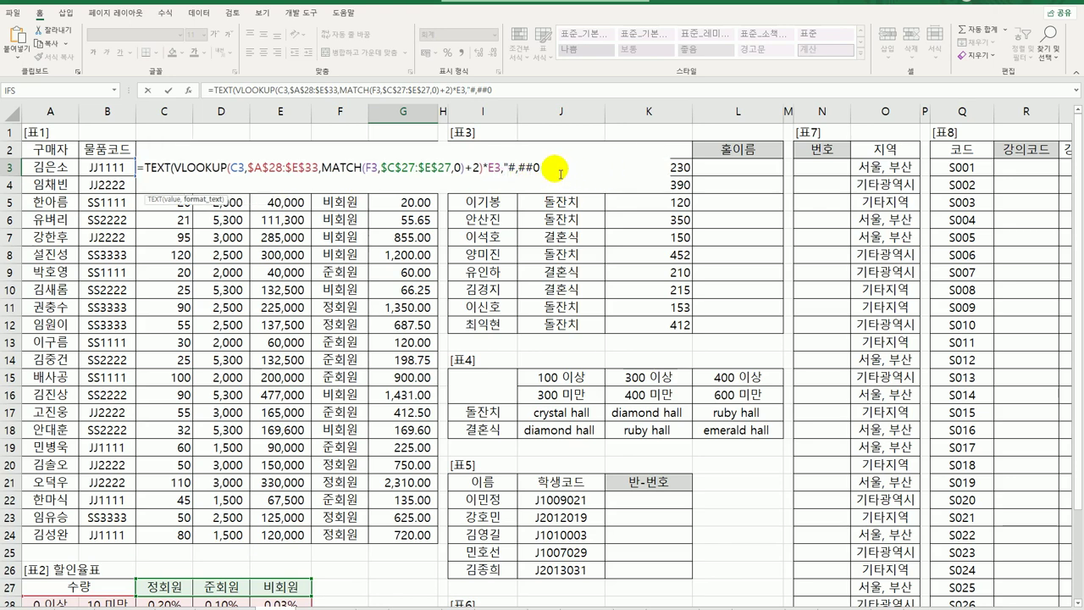
{"action": "type", "text": "저"}
{"action": "type", "text": "점\""}
{"action": "key", "text": "Return"}
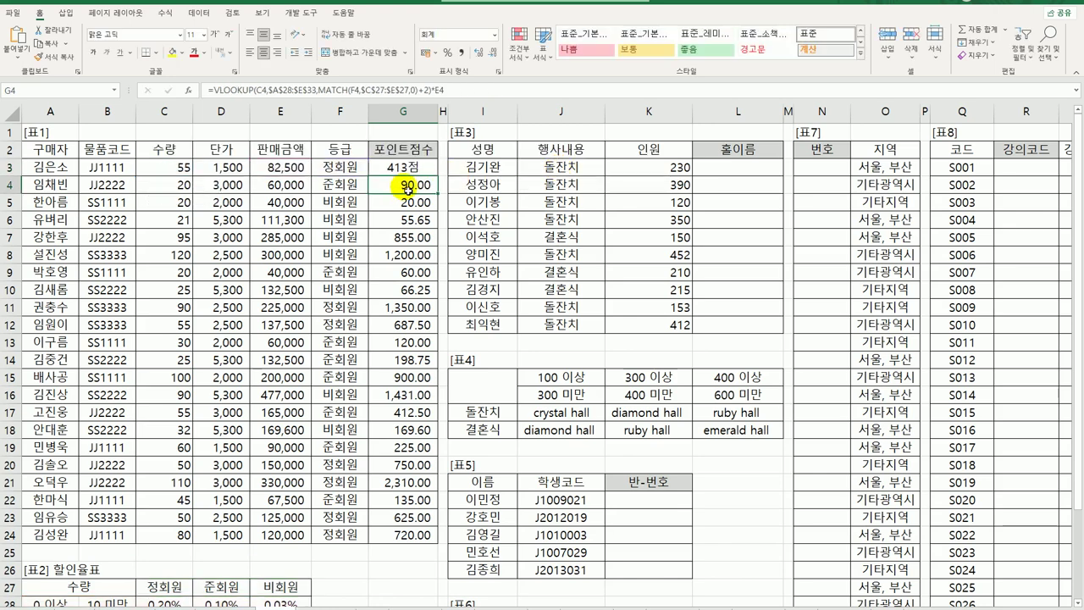
{"action": "left_click", "coordinate": [402, 169]}
{"action": "double_click", "coordinate": [439, 177]}
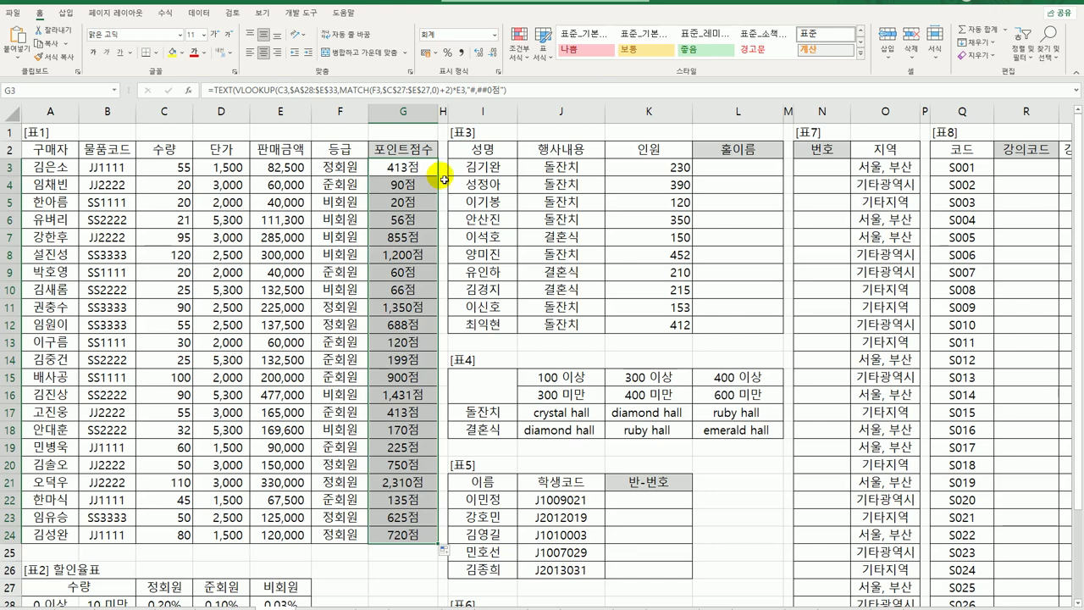
Examine [표4]'s headcount thresholds and the hall names listed for 돌잔치 and 결혼식 as the source for [표3]'s 홀이름.
{"action": "left_click", "coordinate": [715, 174]}
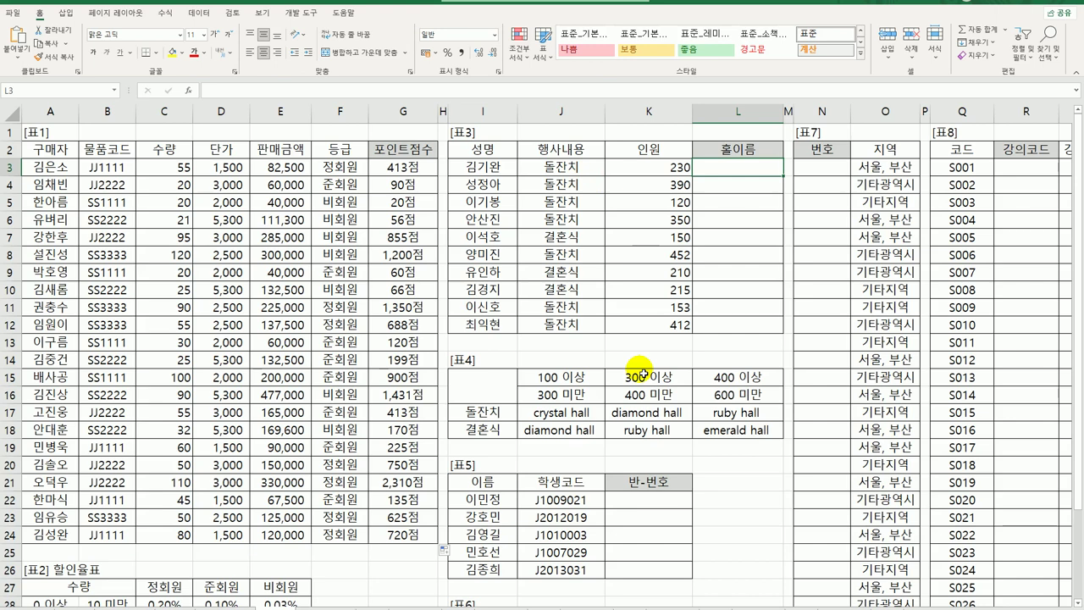
{"action": "left_click_drag", "start_coordinate": [554, 378], "coordinate": [742, 386]}
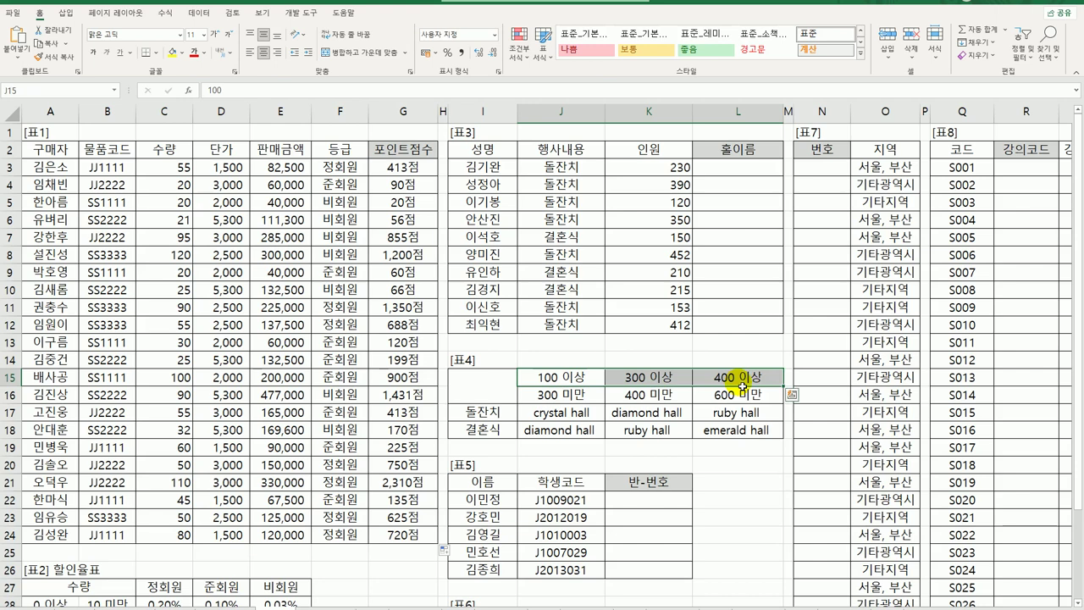
{"action": "left_click", "coordinate": [508, 413]}
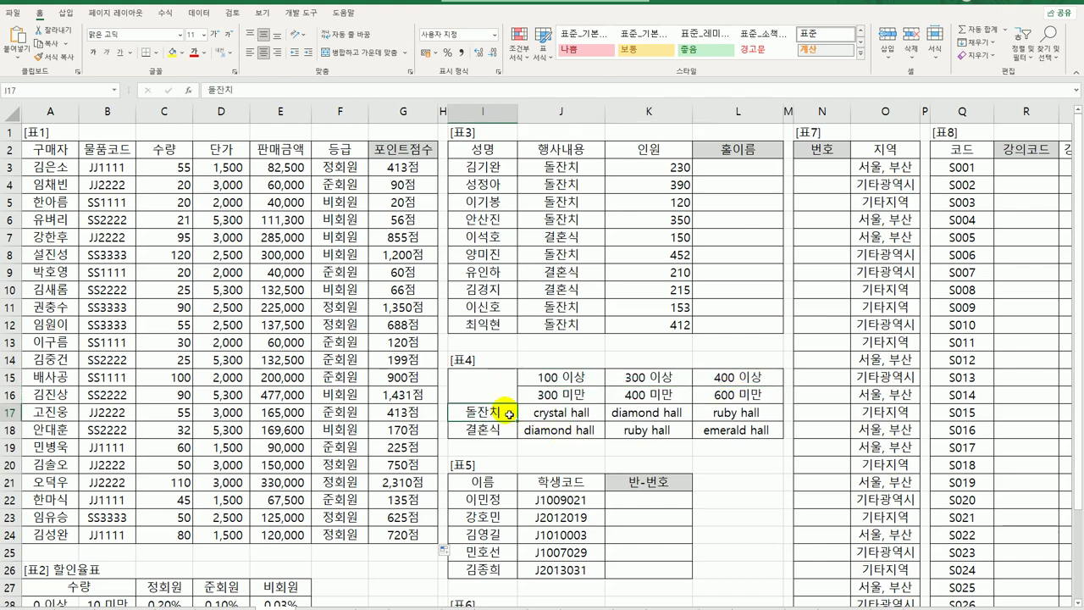
{"action": "left_click", "coordinate": [561, 420]}
{"action": "left_click", "coordinate": [477, 432]}
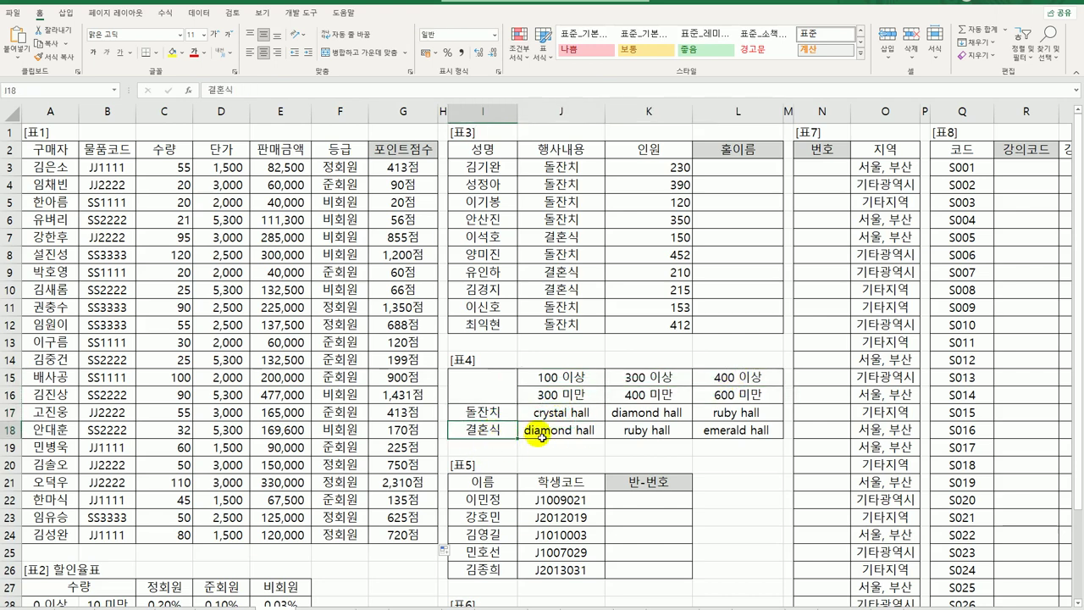
{"action": "left_click", "coordinate": [559, 432]}
{"action": "left_click_drag", "start_coordinate": [619, 434], "coordinate": [722, 436]}
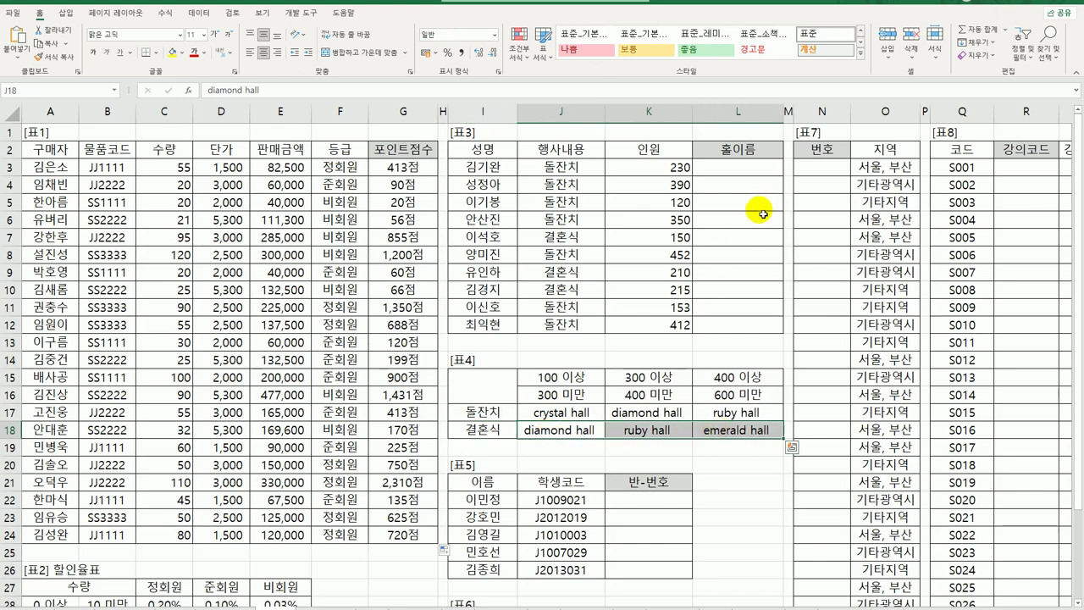
Enter =MATCH(J3,$I$17:$I$18,0) in L3 to find the 행사내용's position among [표4]'s row labels.
{"action": "left_click", "coordinate": [737, 174]}
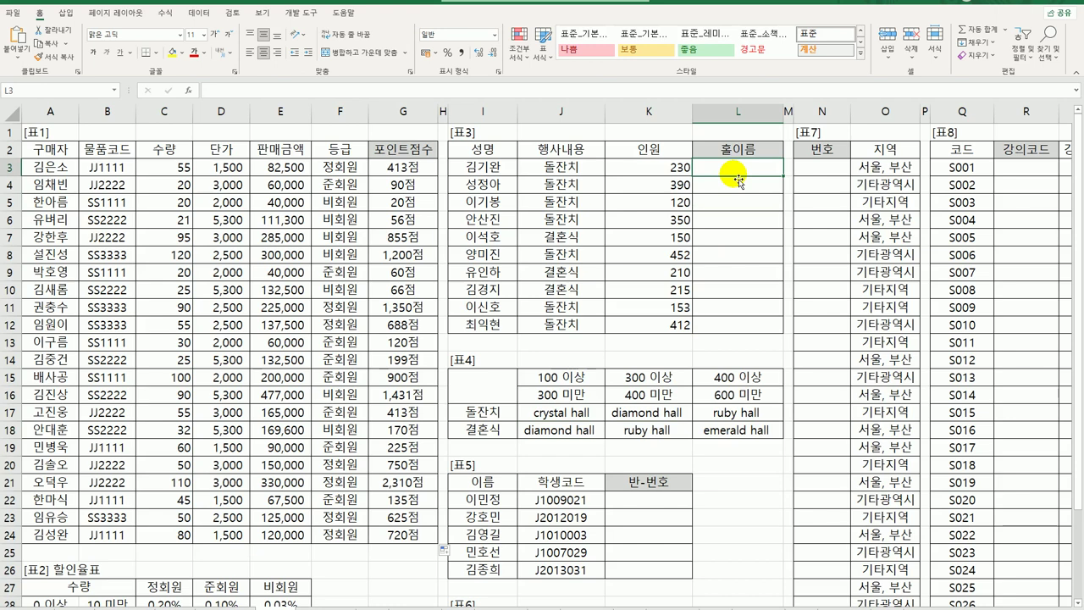
{"action": "type", "text": "="}
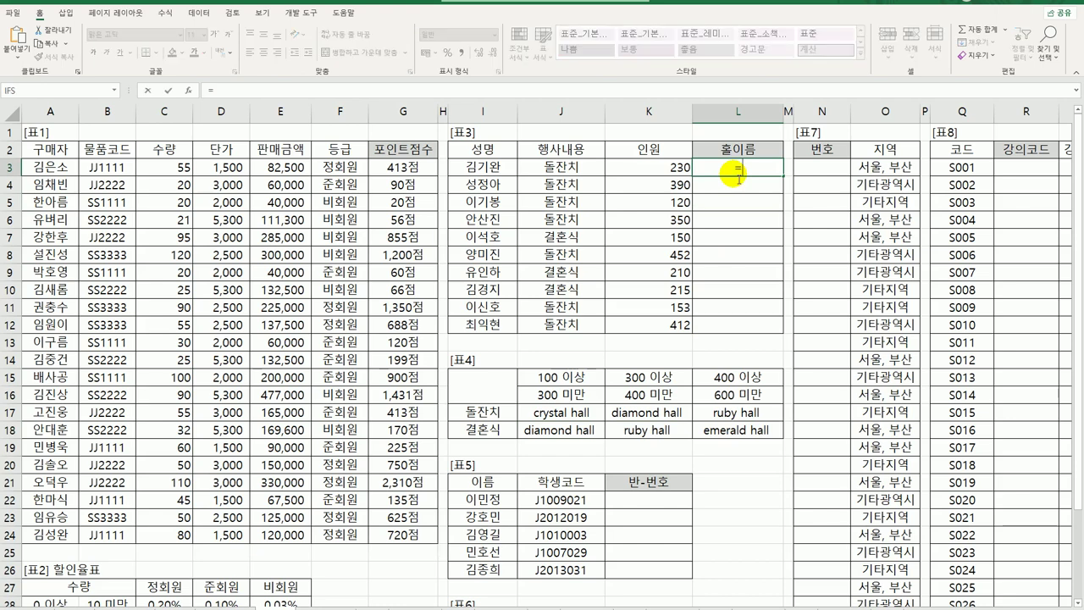
{"action": "type", "text": "ma"}
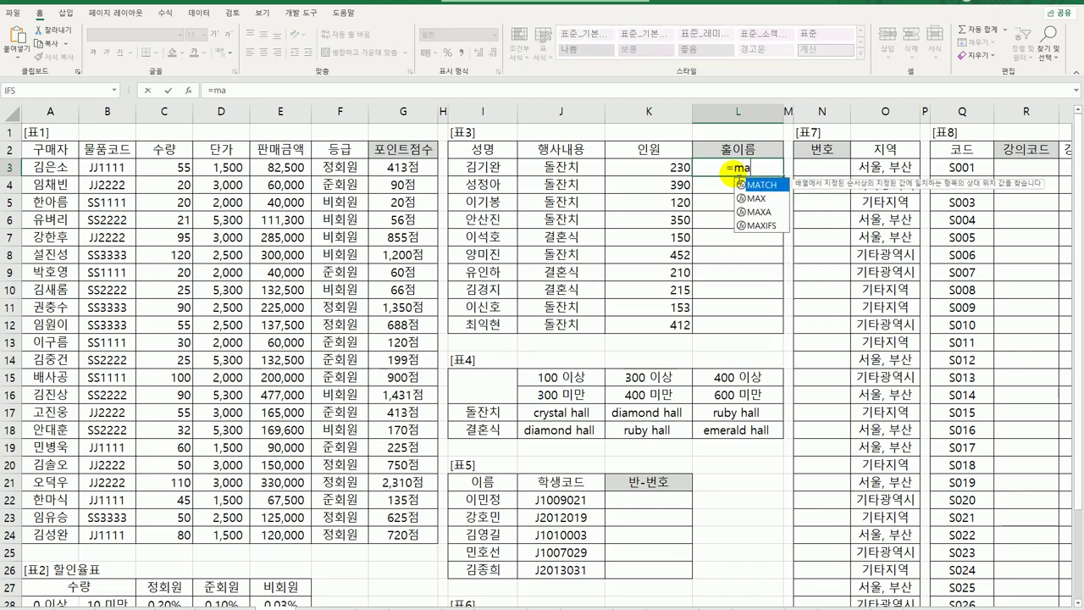
{"action": "key", "text": "Tab"}
{"action": "left_click", "coordinate": [586, 171]}
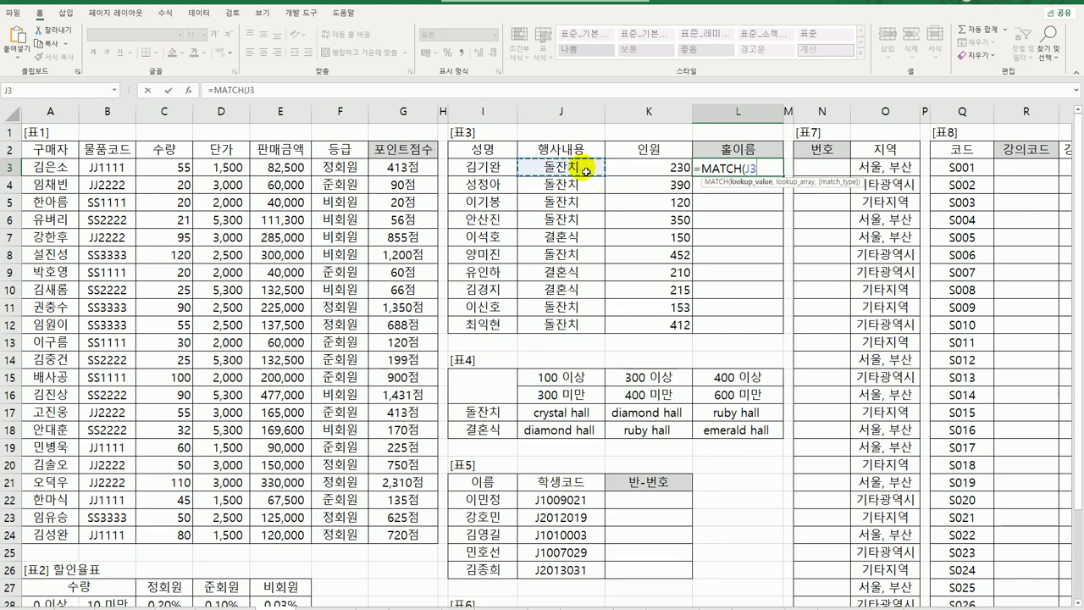
{"action": "type", "text": ","}
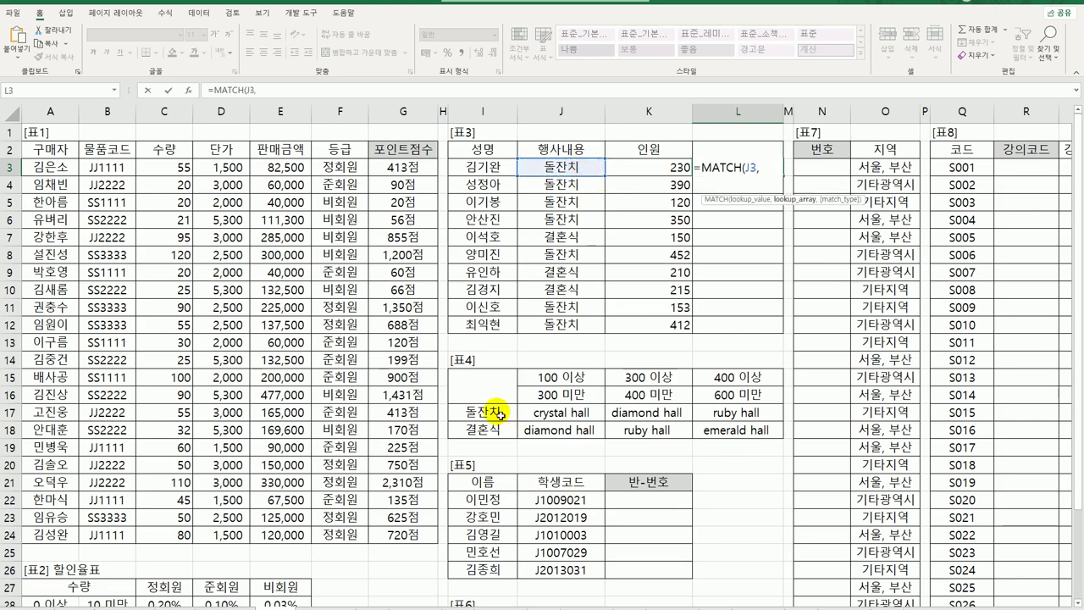
{"action": "left_click_drag", "start_coordinate": [499, 414], "coordinate": [501, 428]}
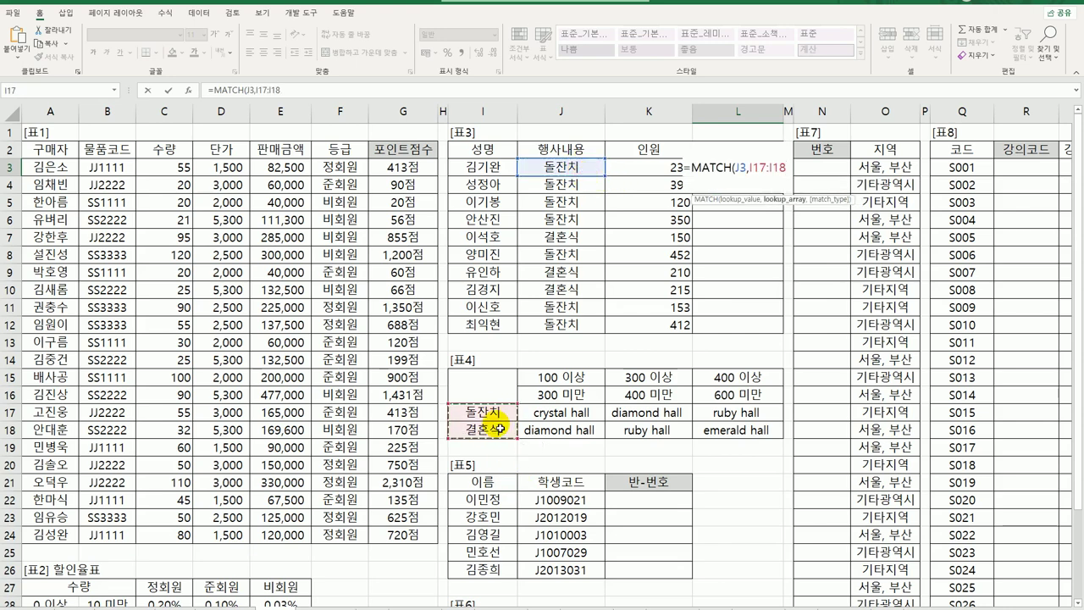
{"action": "key", "text": "F4"}
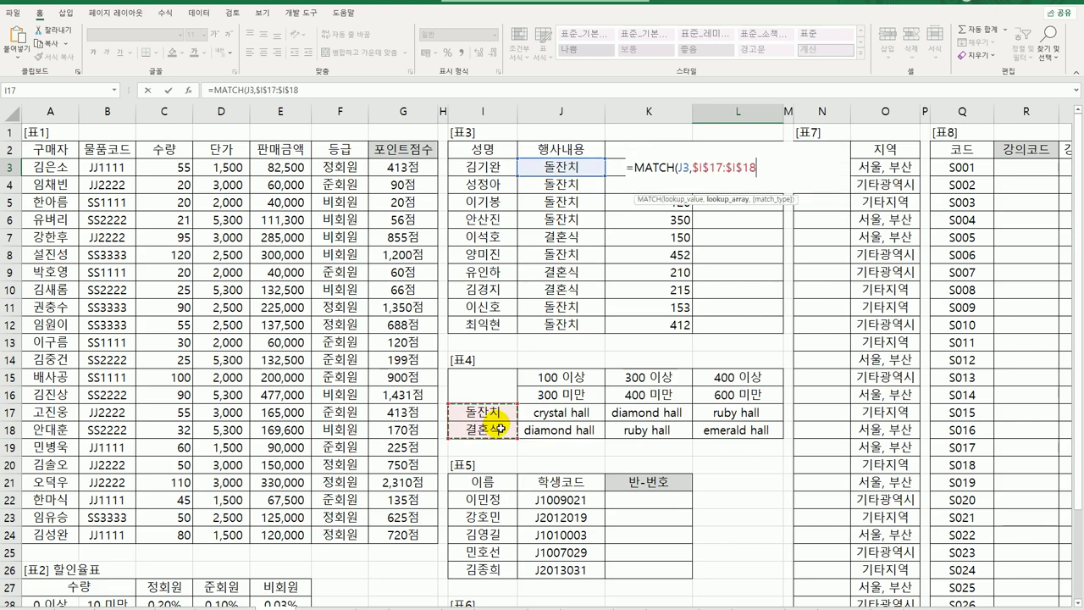
{"action": "type", "text": ",0"}
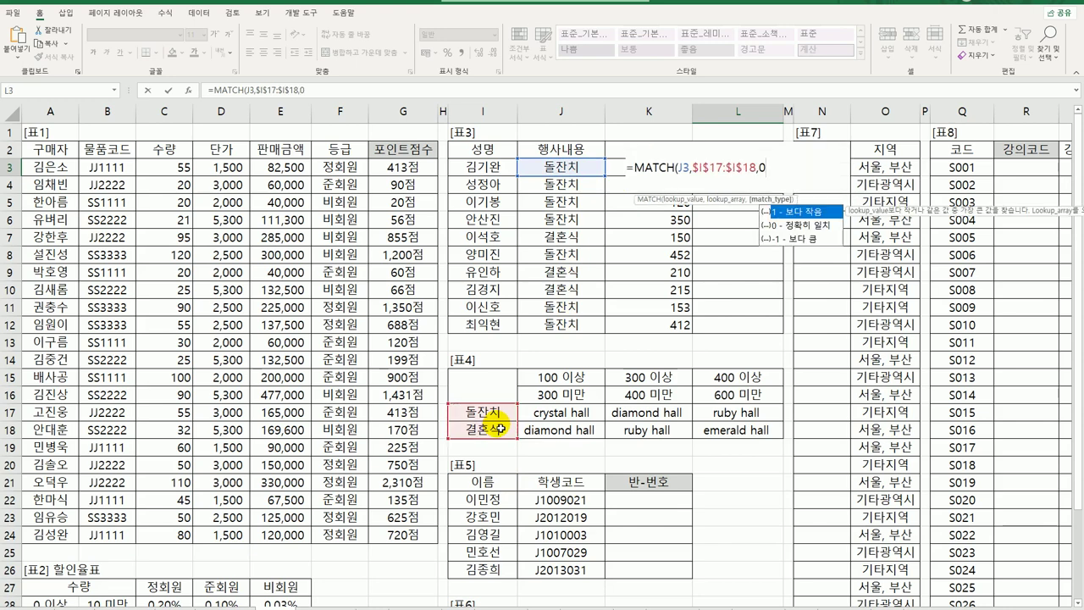
{"action": "type", "text": ")"}
{"action": "key", "text": "Return"}
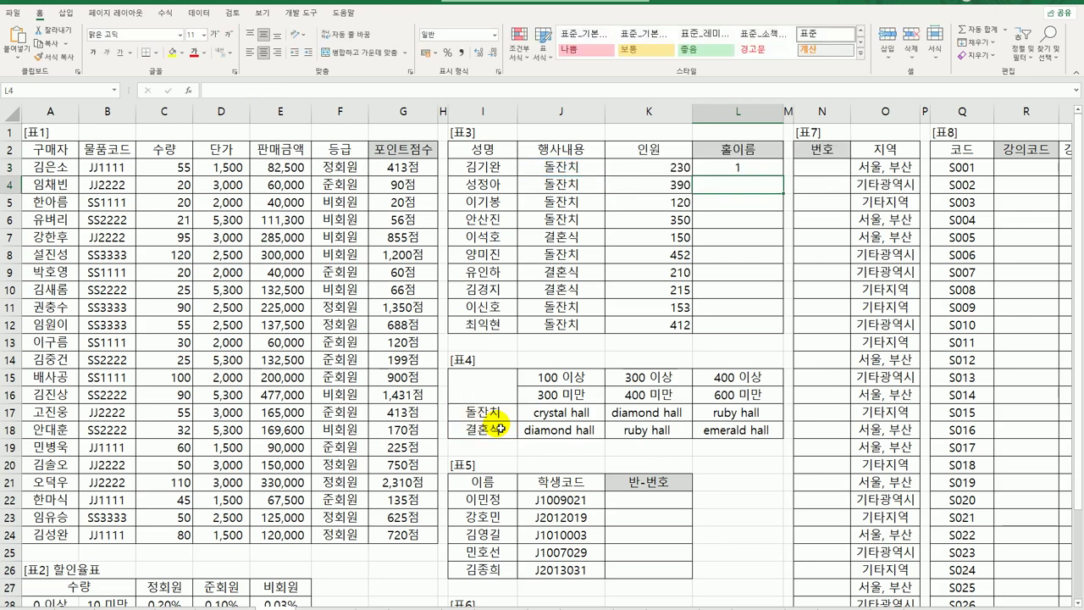
{"action": "left_click", "coordinate": [756, 167]}
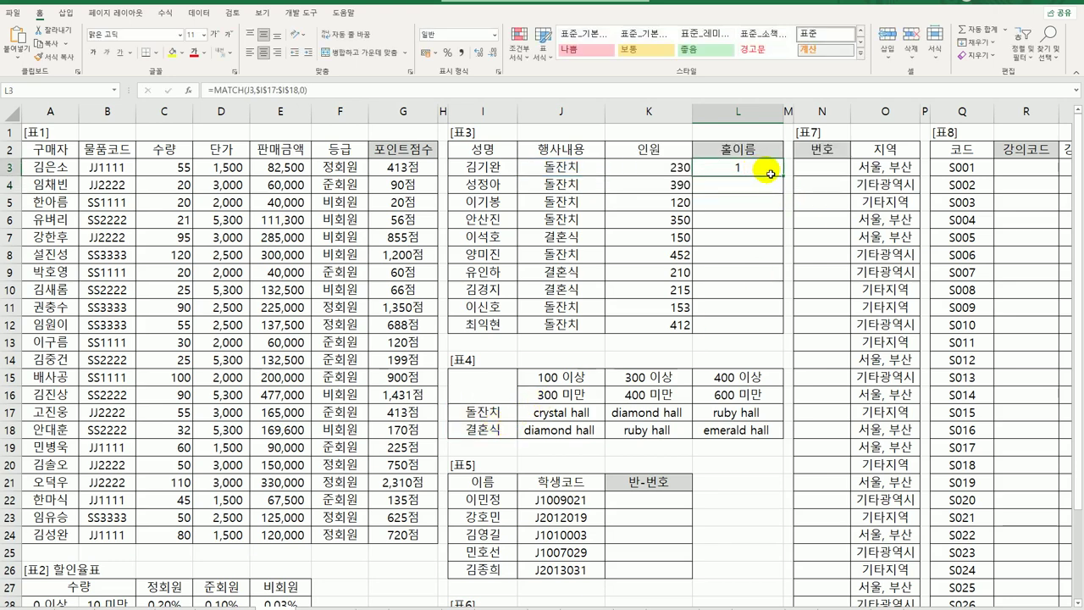
Fill L3's MATCH formula down to L12, then add +2 to it in L3 and refill the column to L12.
{"action": "left_click_drag", "start_coordinate": [787, 177], "coordinate": [765, 339]}
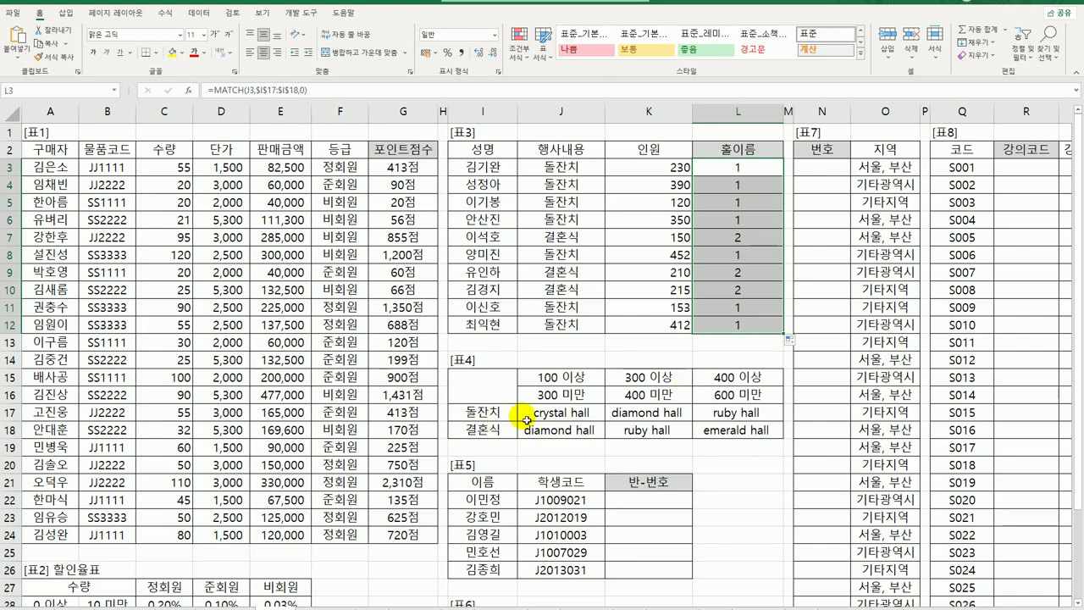
{"action": "double_click", "coordinate": [750, 173]}
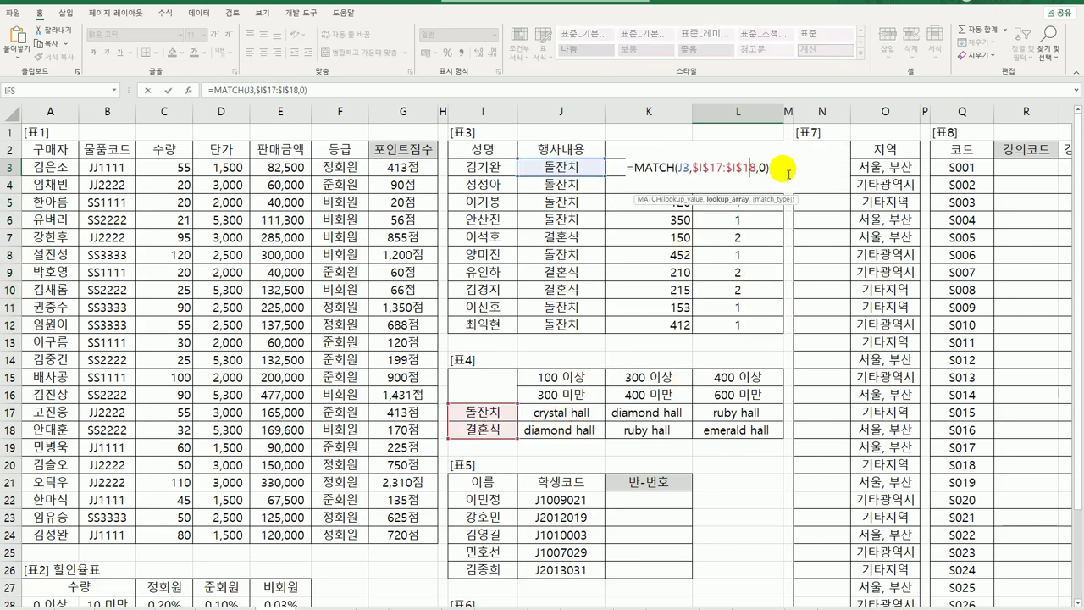
{"action": "type", "text": "+2"}
{"action": "key", "text": "Return"}
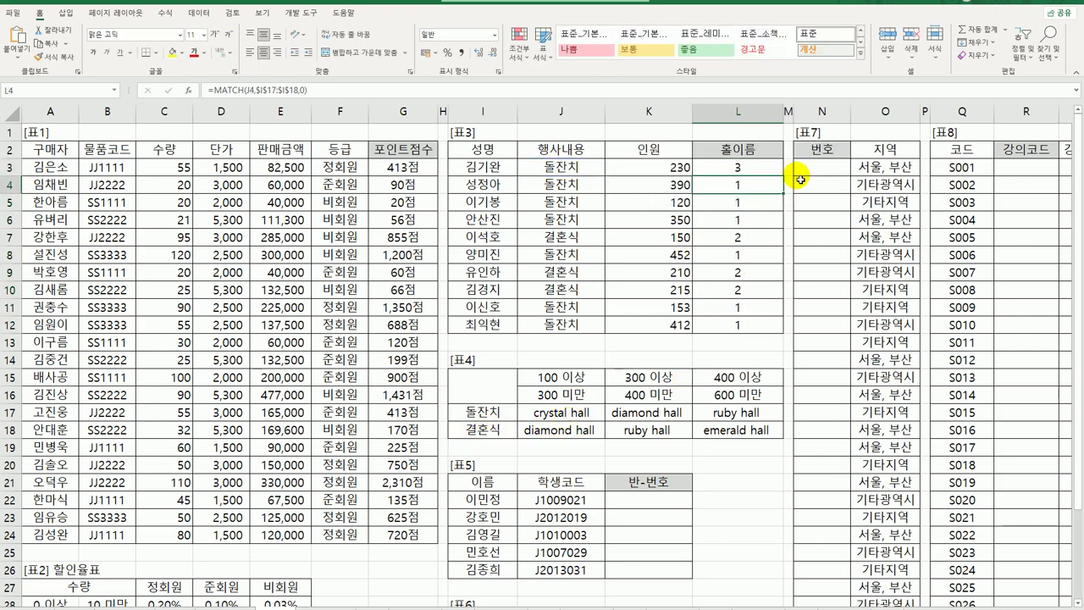
{"action": "left_click", "coordinate": [757, 170]}
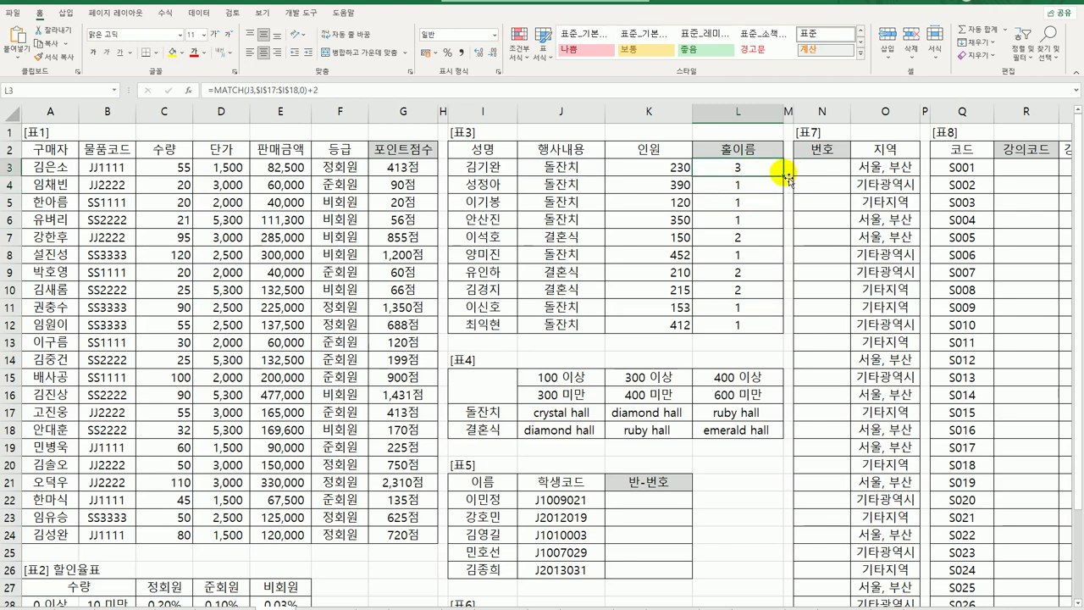
{"action": "left_click_drag", "start_coordinate": [787, 177], "coordinate": [765, 332]}
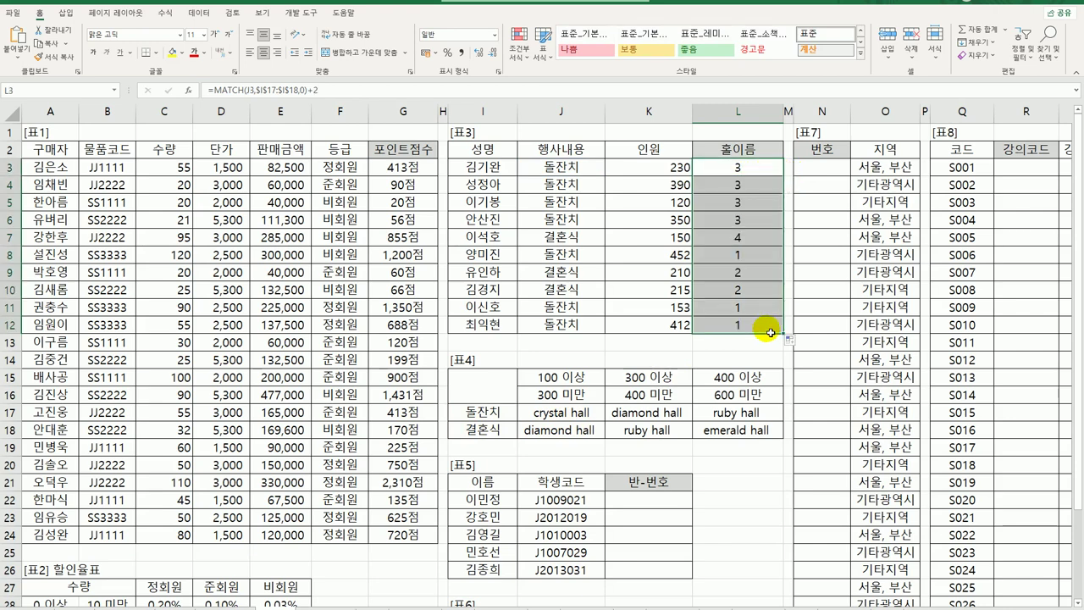
{"action": "left_click", "coordinate": [737, 169]}
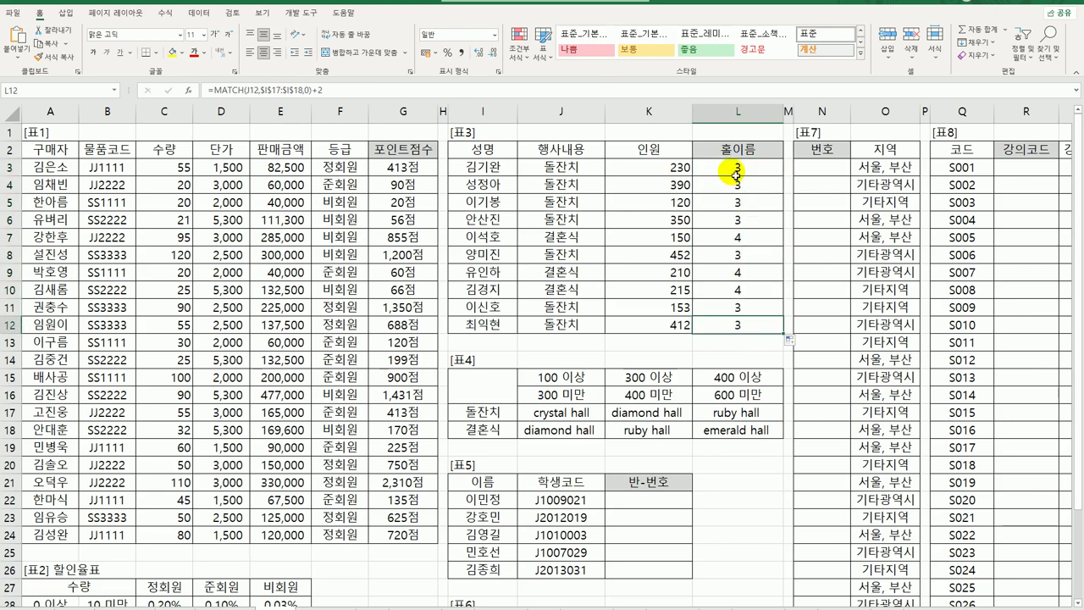
Nest L3's MATCH expression in an HLOOKUP with K3 as the lookup value and $J$15:$L$18 as the table range.
{"action": "double_click", "coordinate": [735, 178]}
{"action": "left_click", "coordinate": [634, 167]}
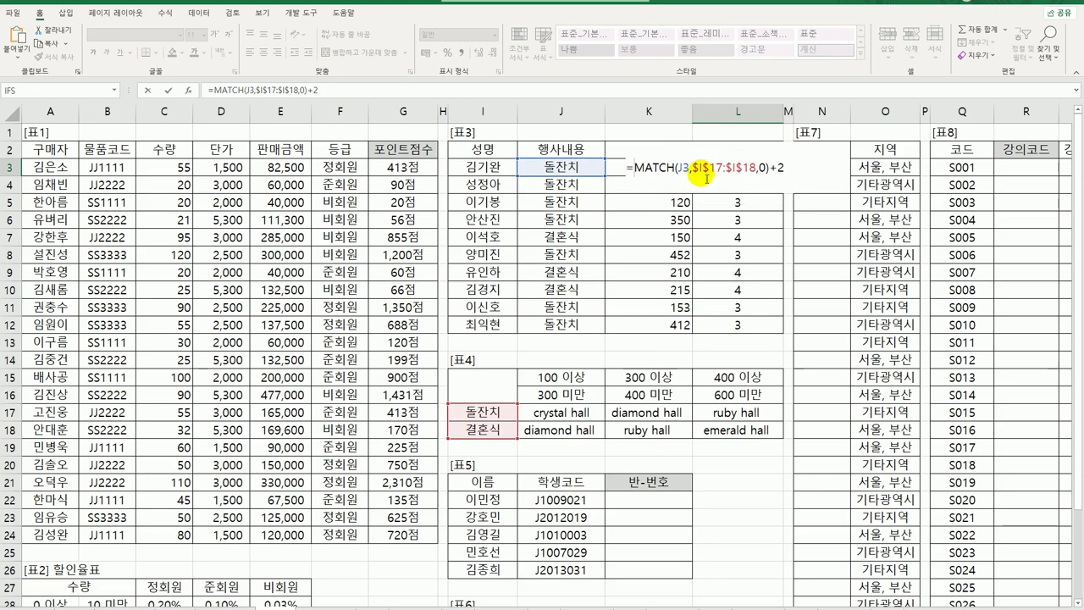
{"action": "type", "text": "HLOOKUP("}
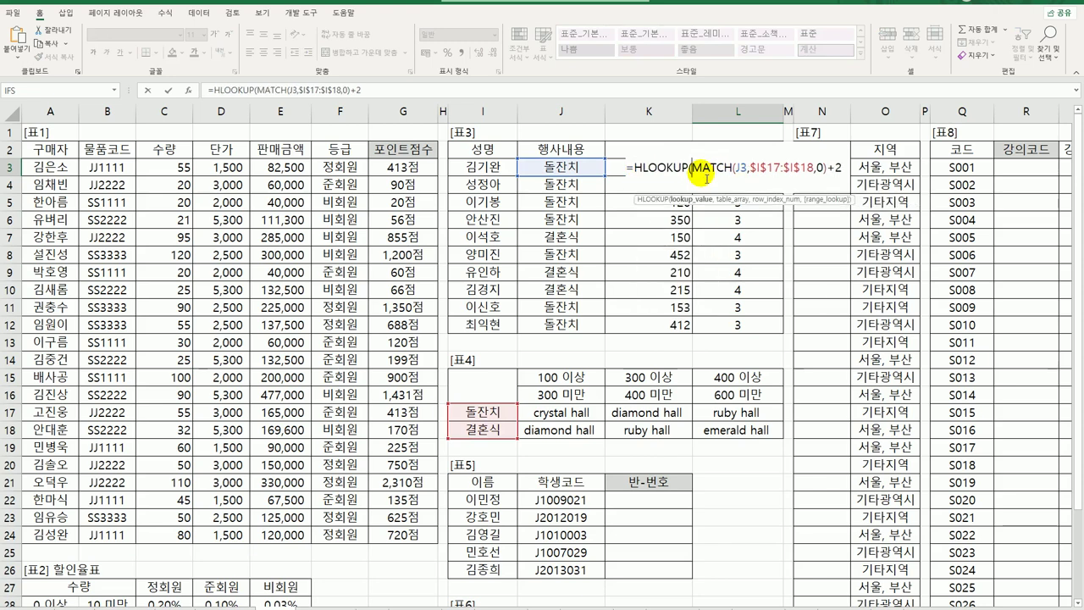
{"action": "left_click", "coordinate": [620, 171]}
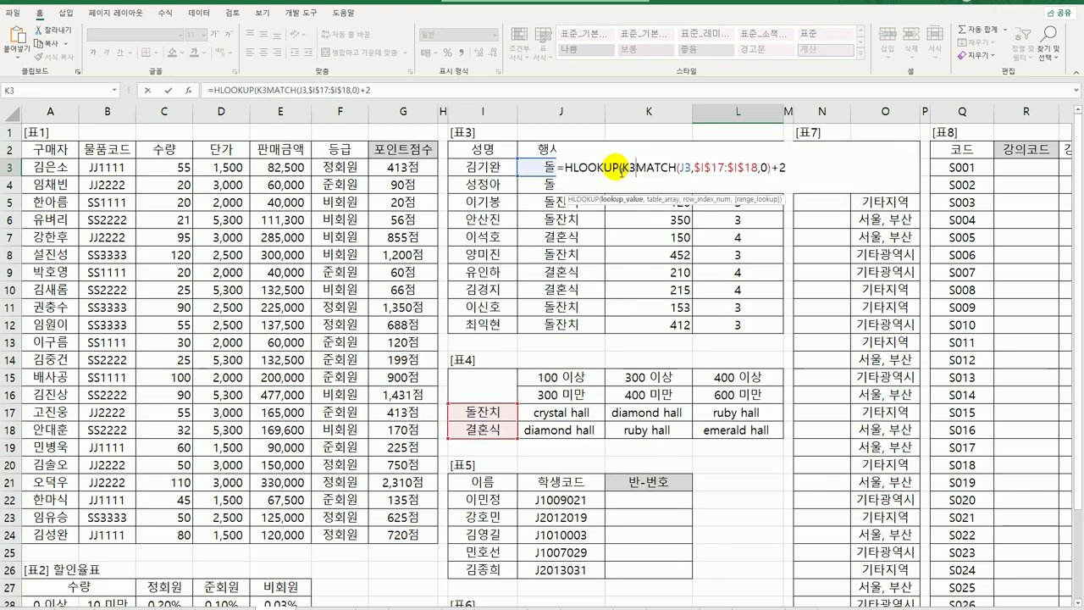
{"action": "type", "text": ","}
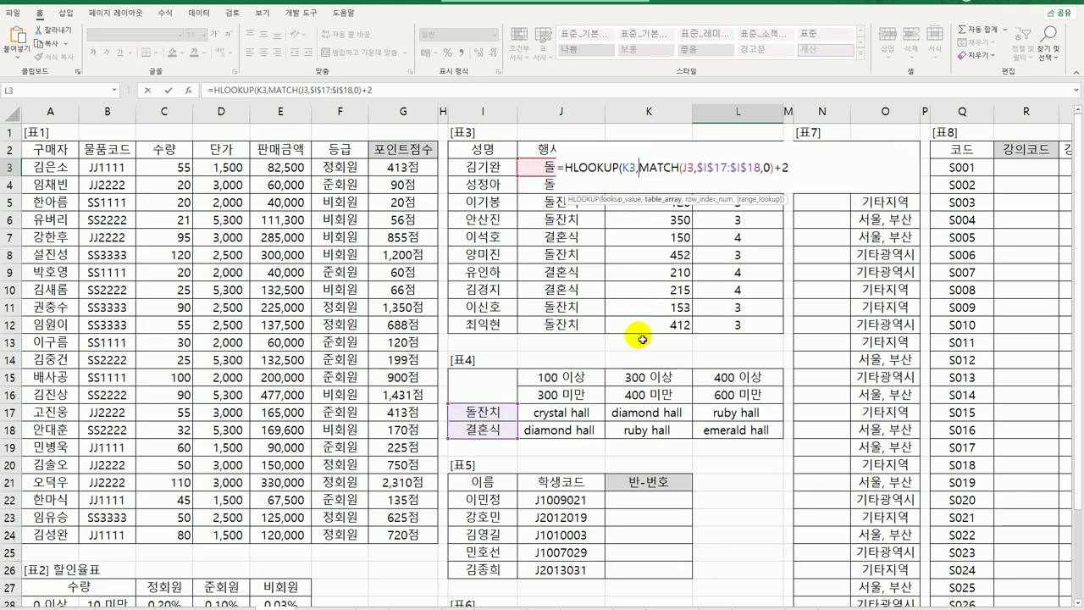
{"action": "left_click_drag", "start_coordinate": [567, 381], "coordinate": [718, 436]}
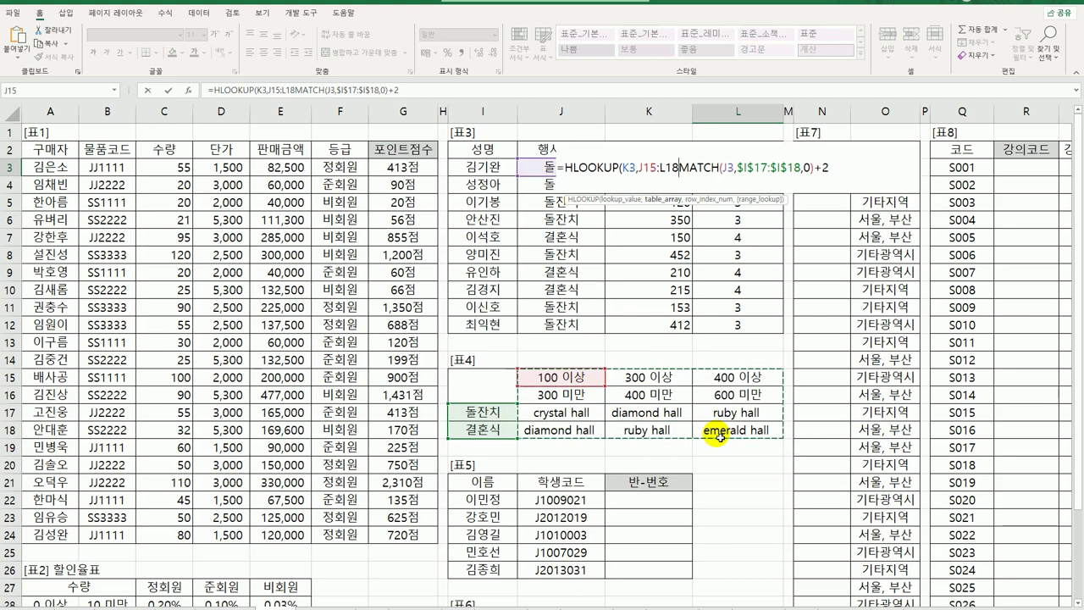
{"action": "key", "text": "F4"}
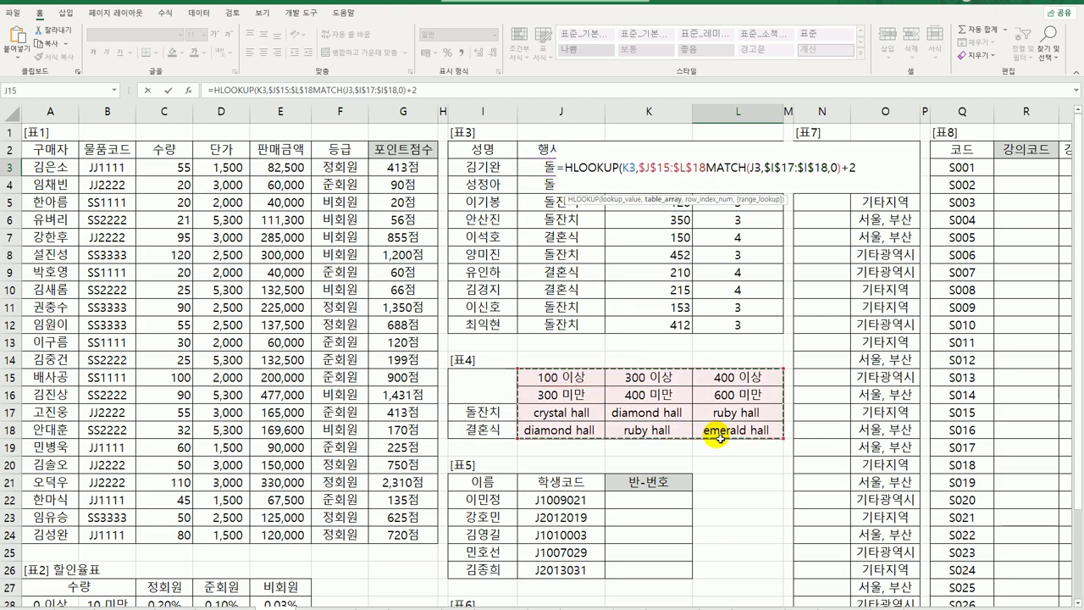
{"action": "type", "text": ","}
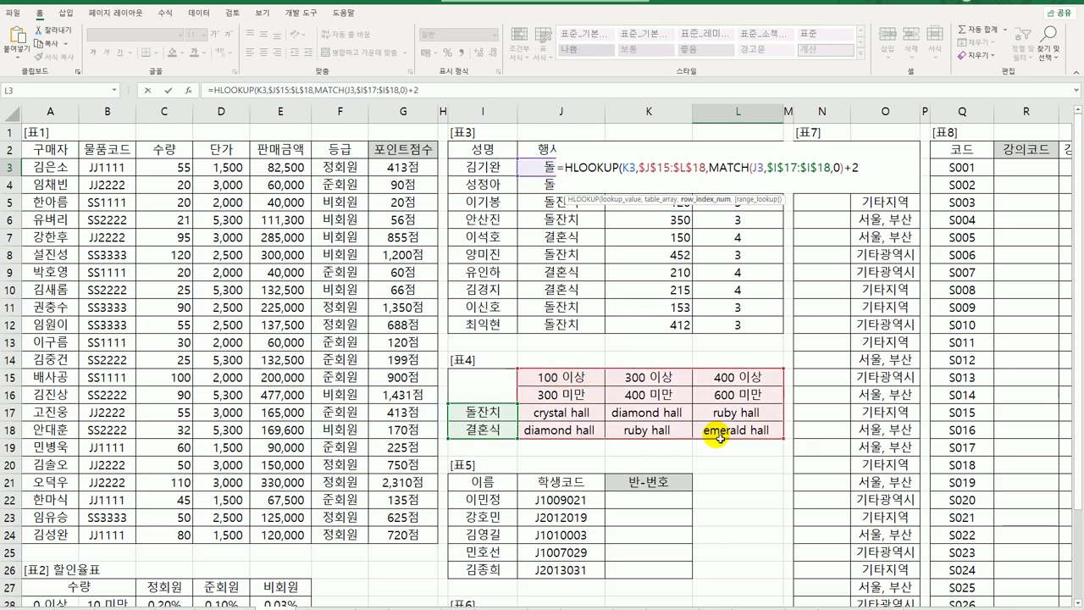
Complete L3's HLOOKUP with MATCH(J3,$I$17:$I$18,0)+2 as the row index and fill it down to L12.
{"action": "left_click", "coordinate": [867, 170]}
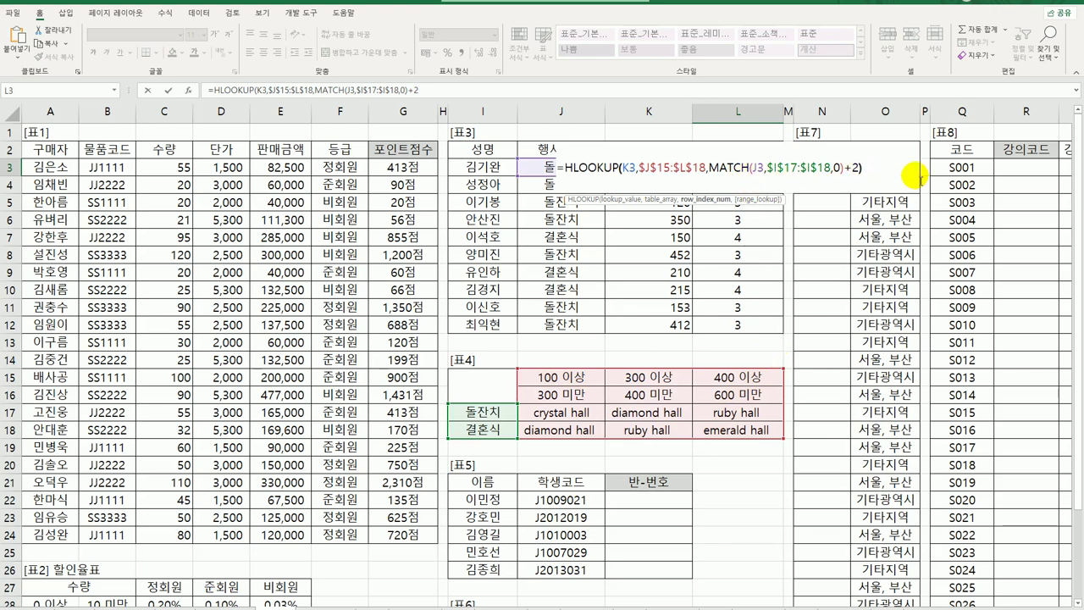
{"action": "type", "text": ")"}
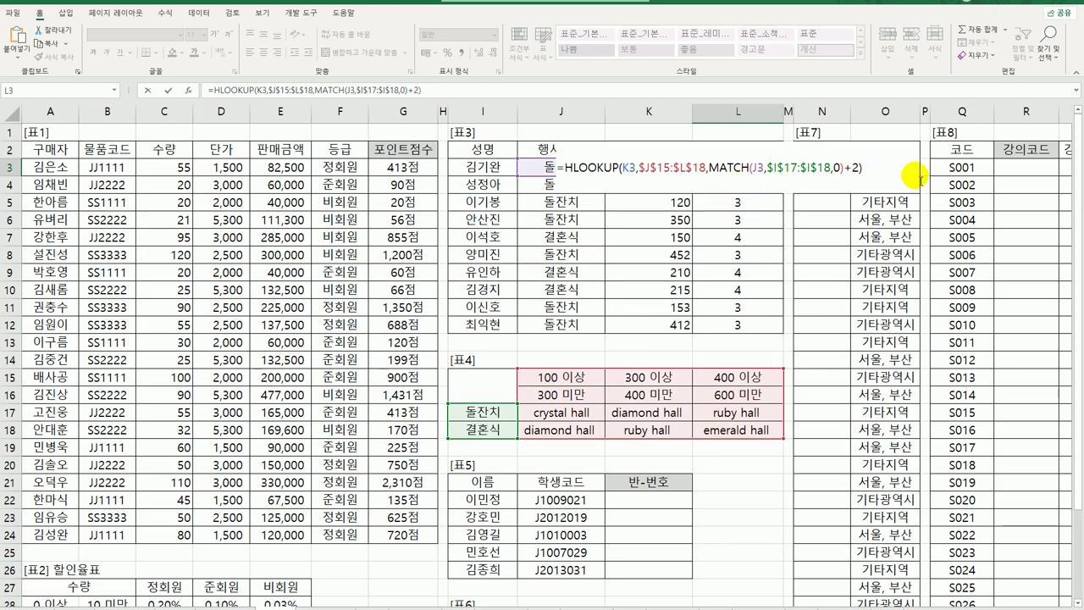
{"action": "key", "text": "Return"}
{"action": "key", "text": "Up"}
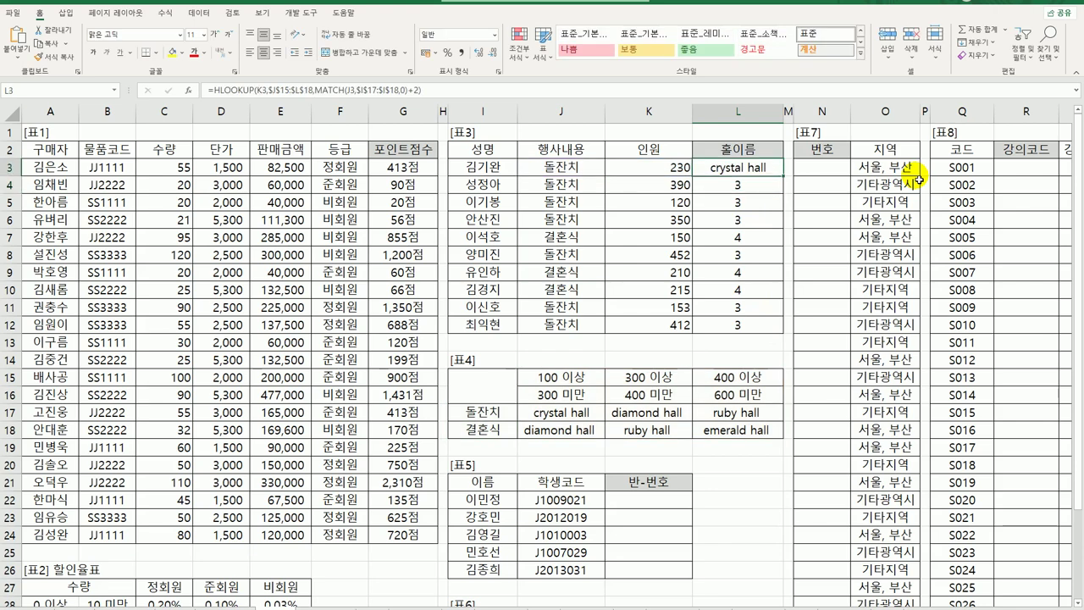
{"action": "left_click_drag", "start_coordinate": [771, 168], "coordinate": [773, 329]}
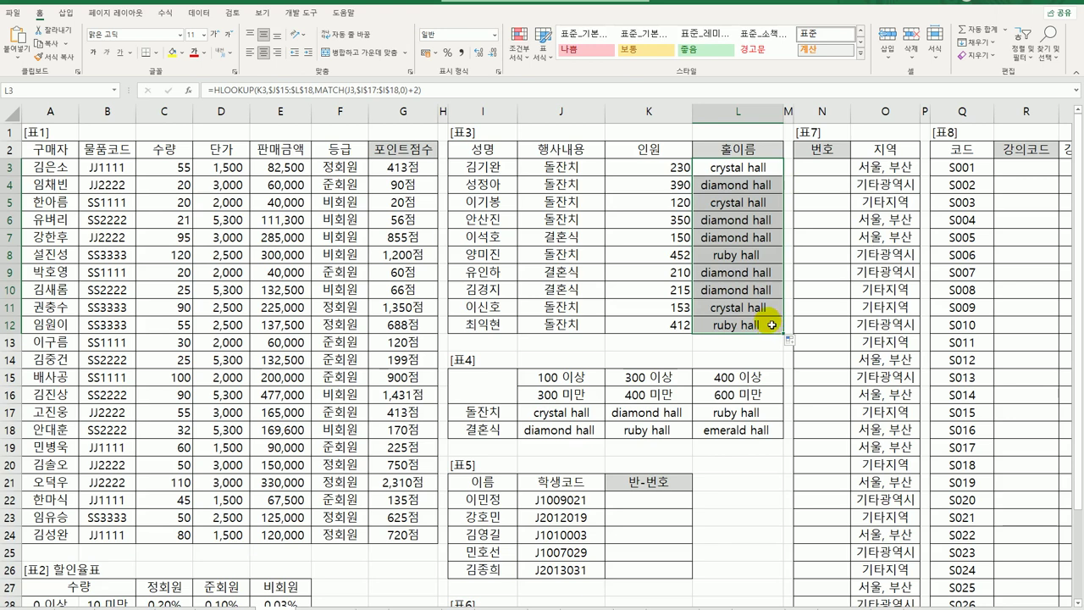
Wrap L3's HLOOKUP formula in PROPER to capitalize each word of the hall name, and fill it down to L12.
{"action": "double_click", "coordinate": [720, 167]}
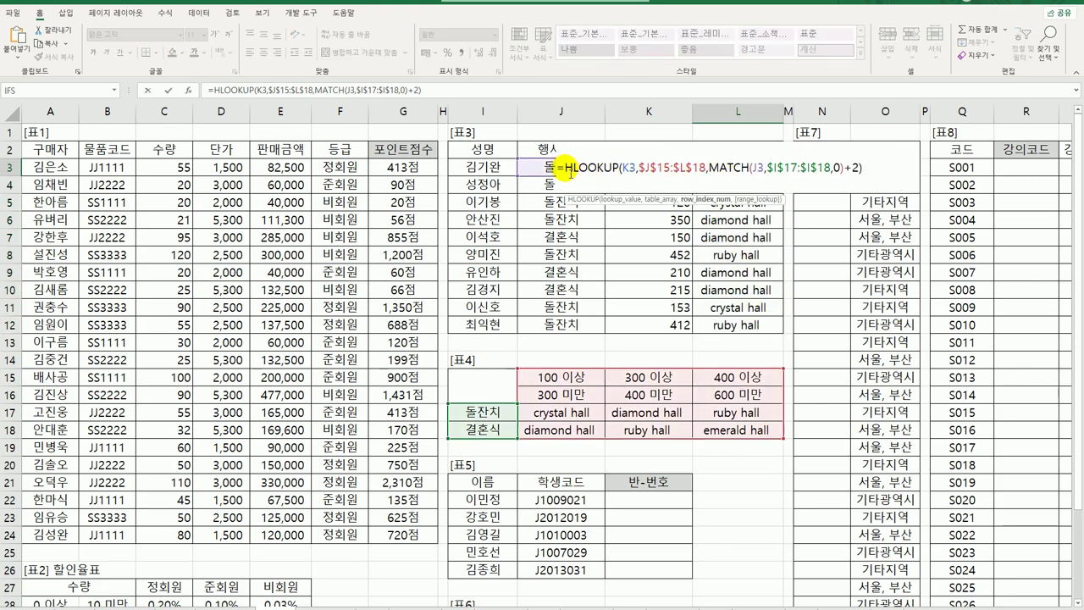
{"action": "key", "text": "Home"}
{"action": "type", "text": "pro"}
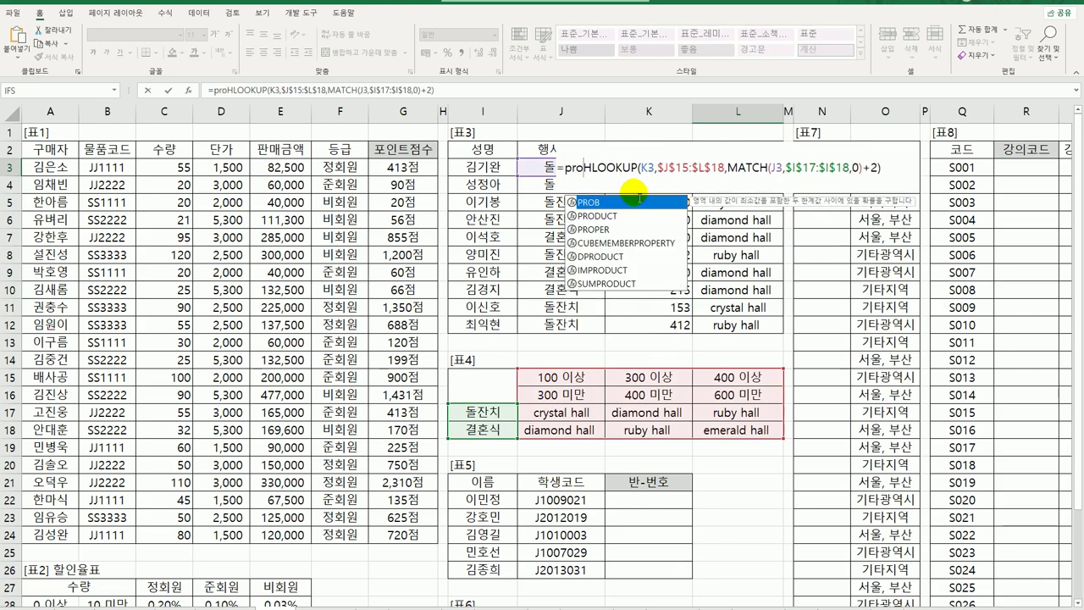
{"action": "key", "text": "Down"}
{"action": "key", "text": "Down"}
{"action": "key", "text": "Tab"}
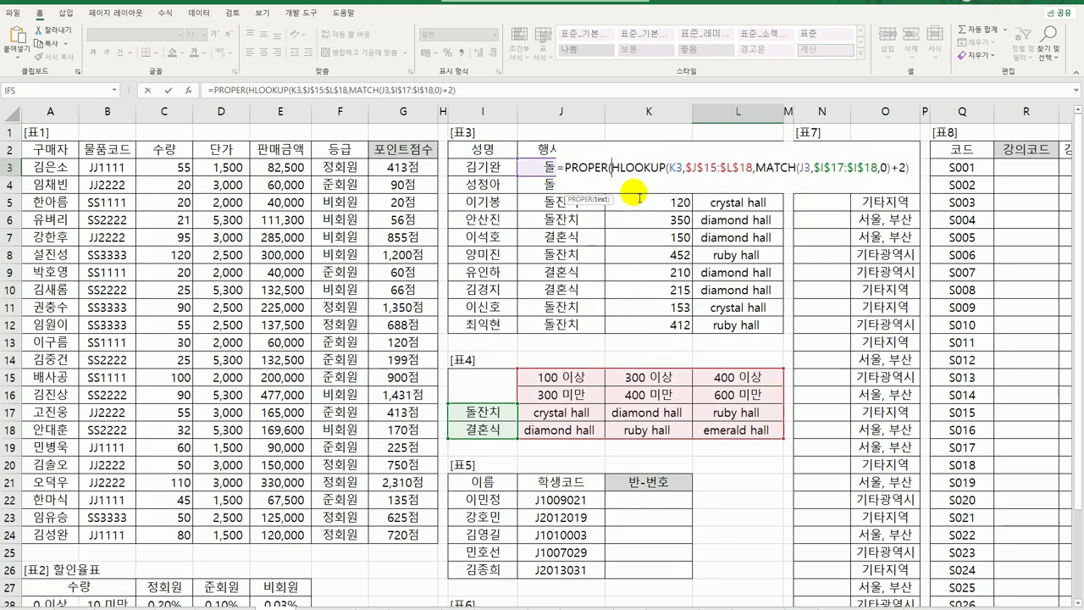
{"action": "type", "text": ")"}
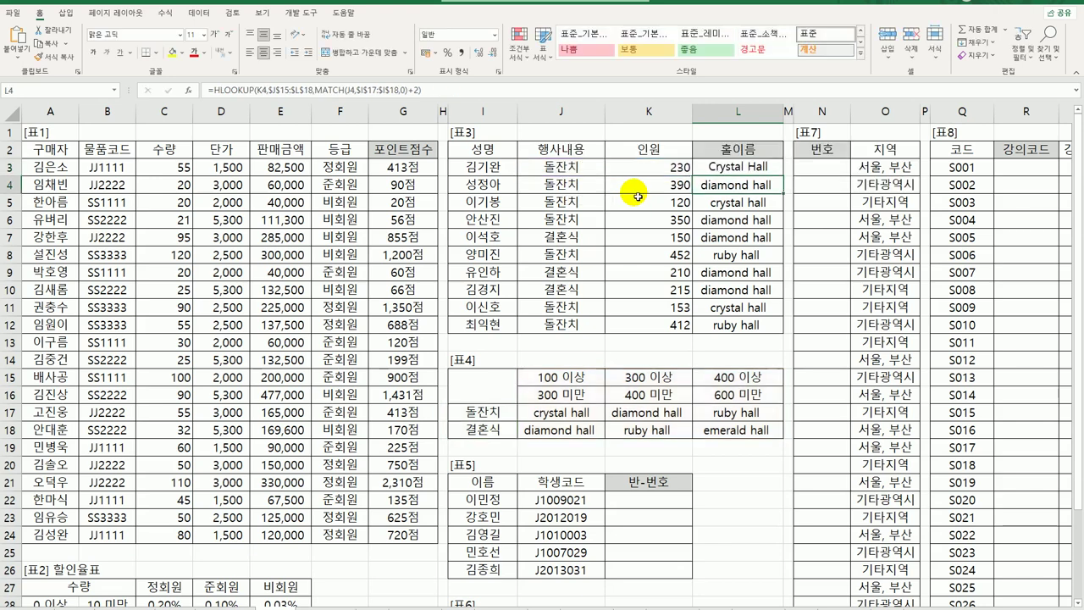
{"action": "key", "text": "Return"}
{"action": "left_click", "coordinate": [735, 165]}
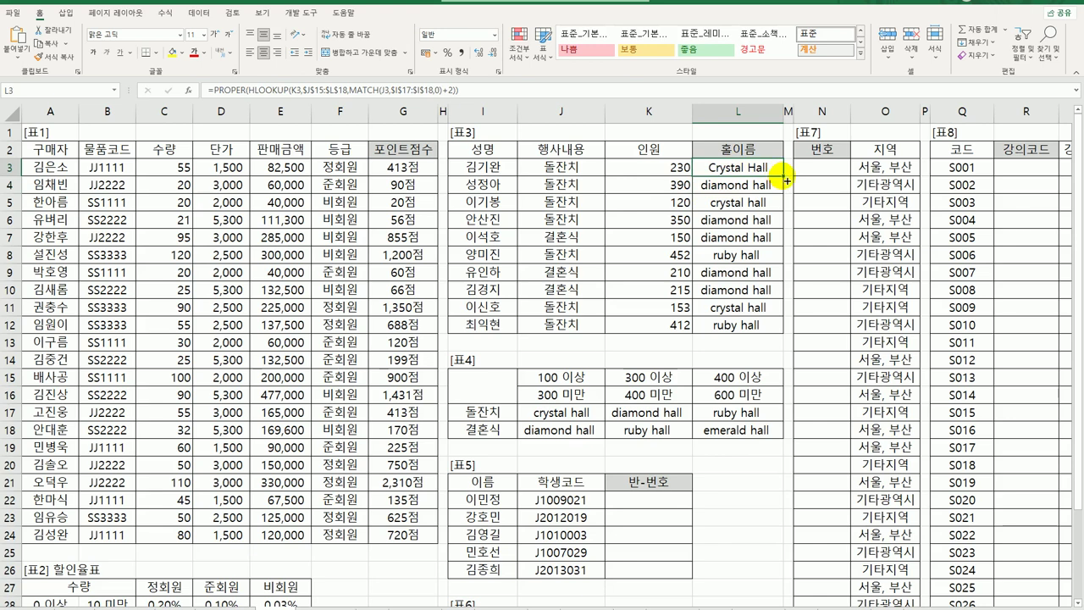
{"action": "double_click", "coordinate": [783, 176]}
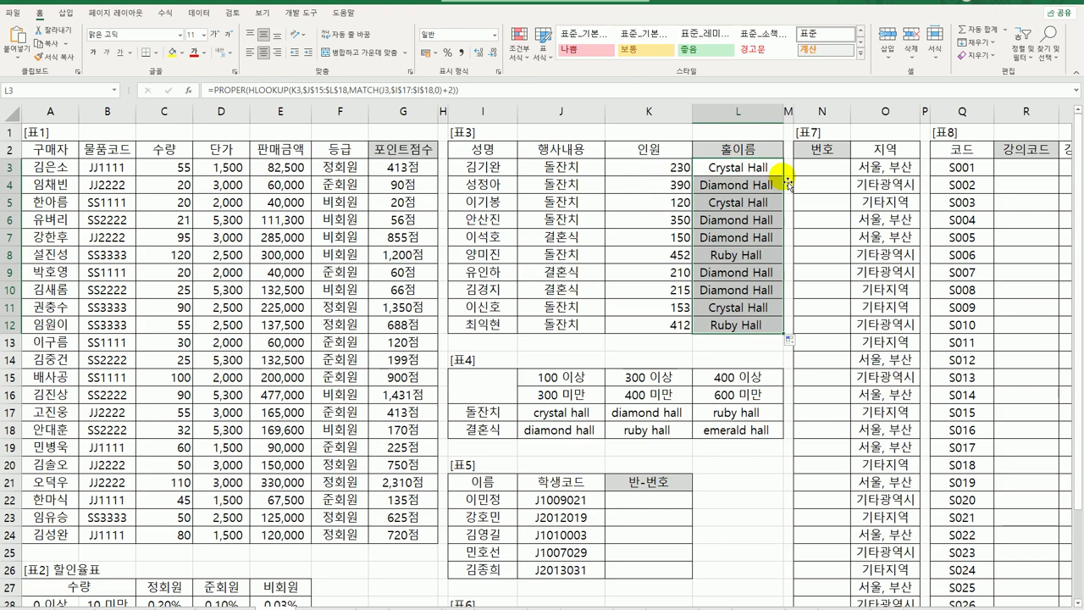
Enter =MID(J22,3,3) in K22 of [표5] to extract the class digits from the 학생코드.
{"action": "left_click", "coordinate": [653, 507]}
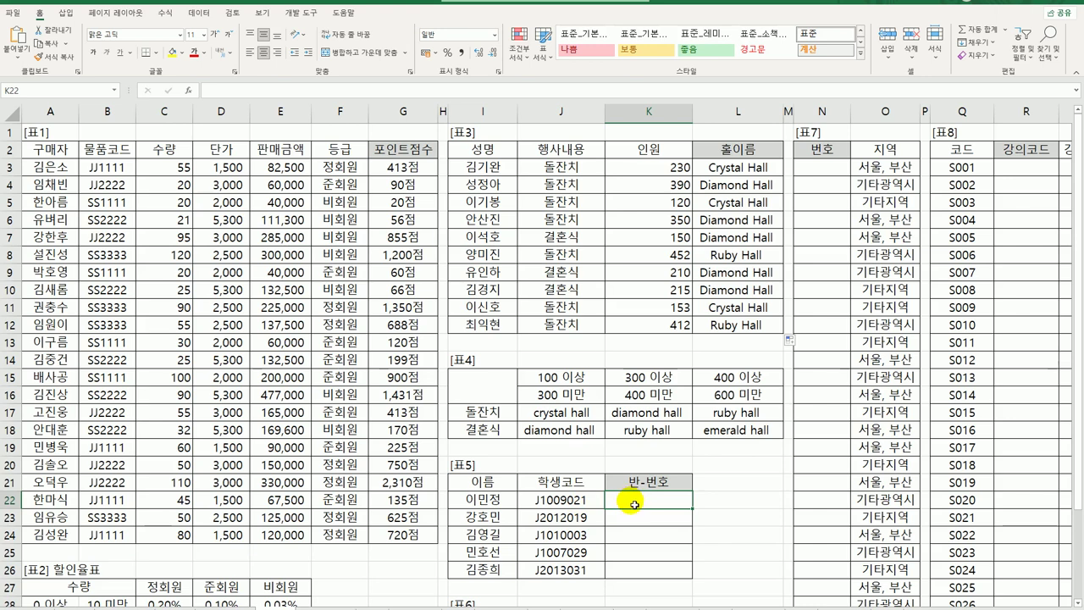
{"action": "type", "text": "=MID("}
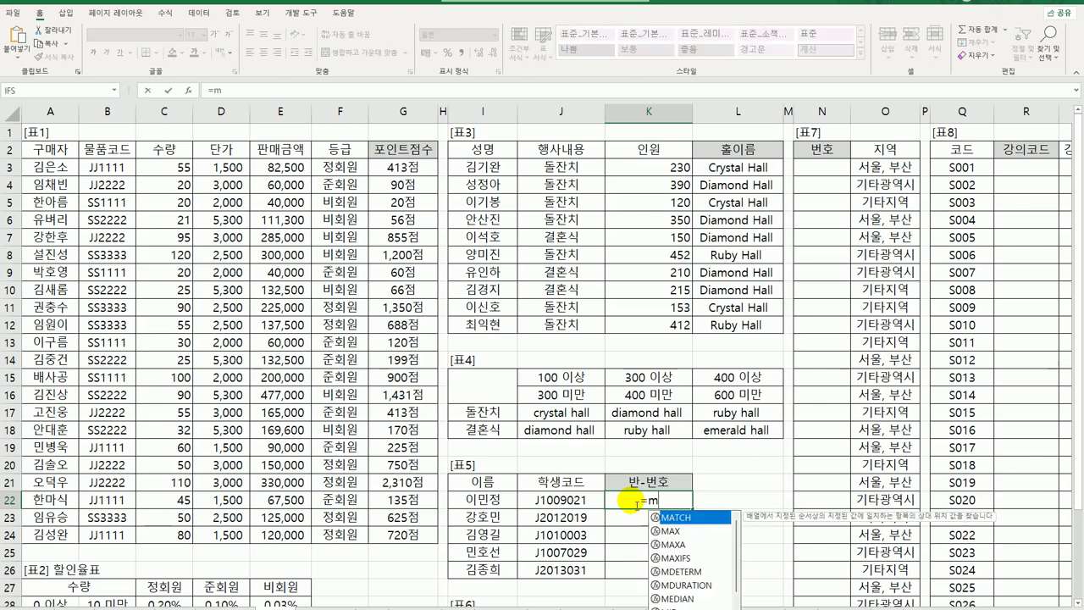
{"action": "left_click", "coordinate": [583, 506]}
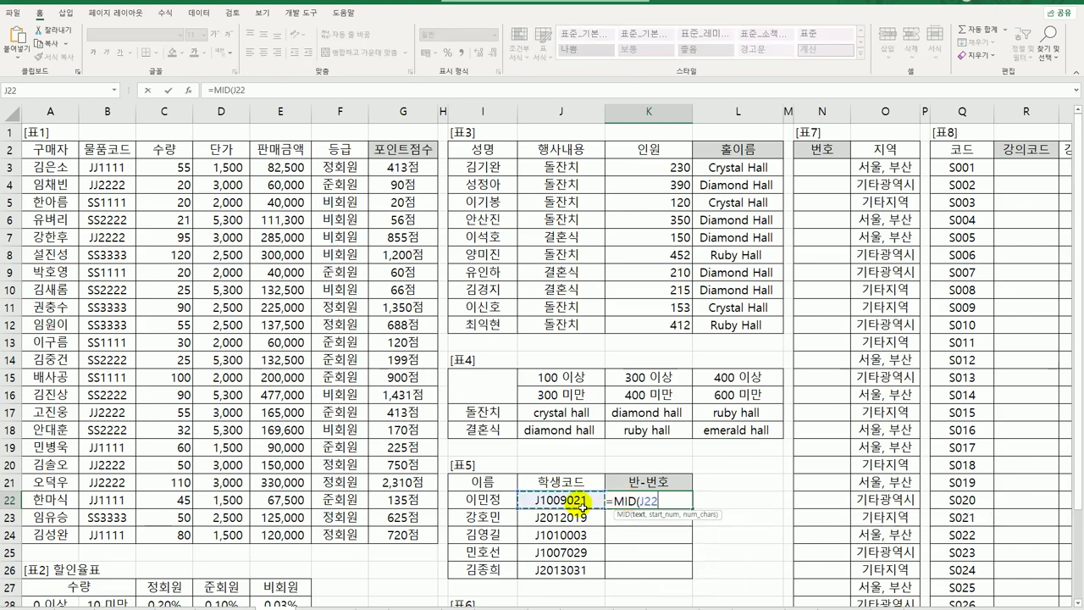
{"action": "type", "text": ","}
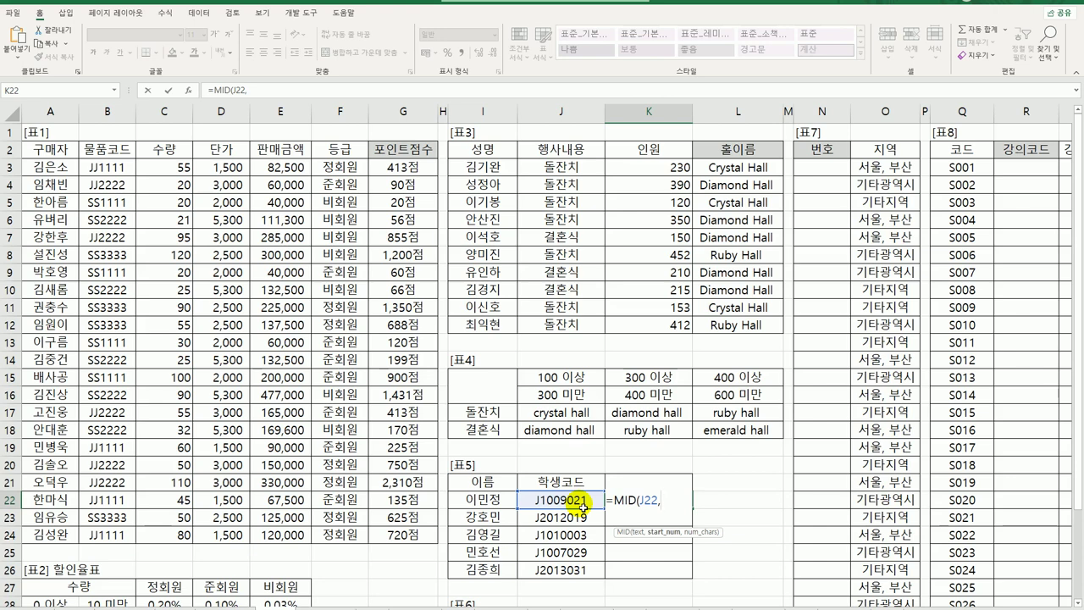
{"action": "type", "text": "3,3)"}
{"action": "key", "text": "ctrl+Return"}
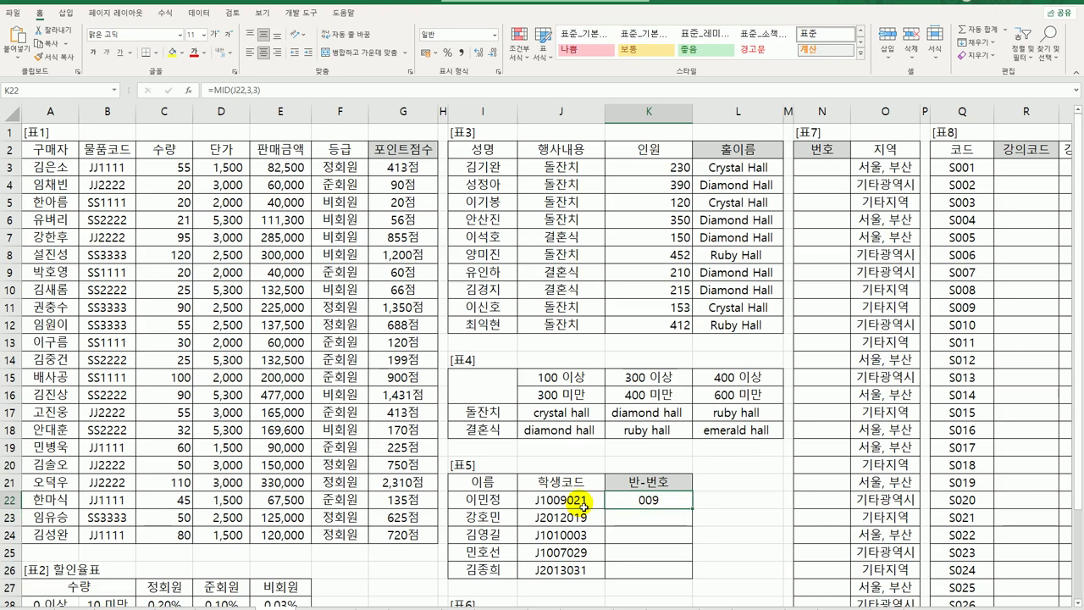
Wrap K22's MID formula in VALUE to convert the result to a number, and fill it down to K26.
{"action": "double_click", "coordinate": [635, 501]}
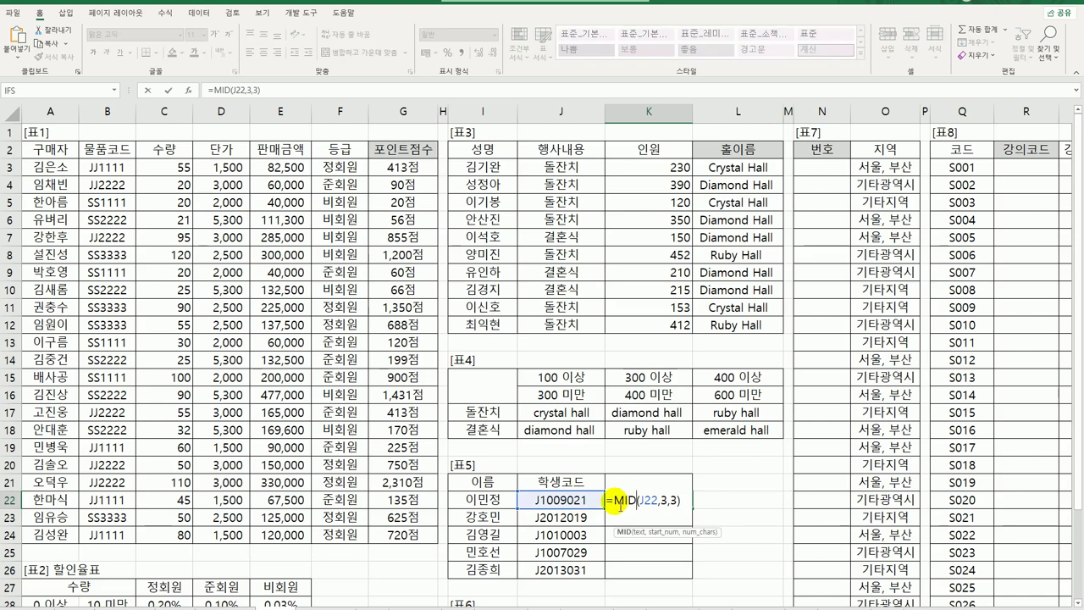
{"action": "left_click", "coordinate": [616, 500]}
{"action": "type", "text": "va"}
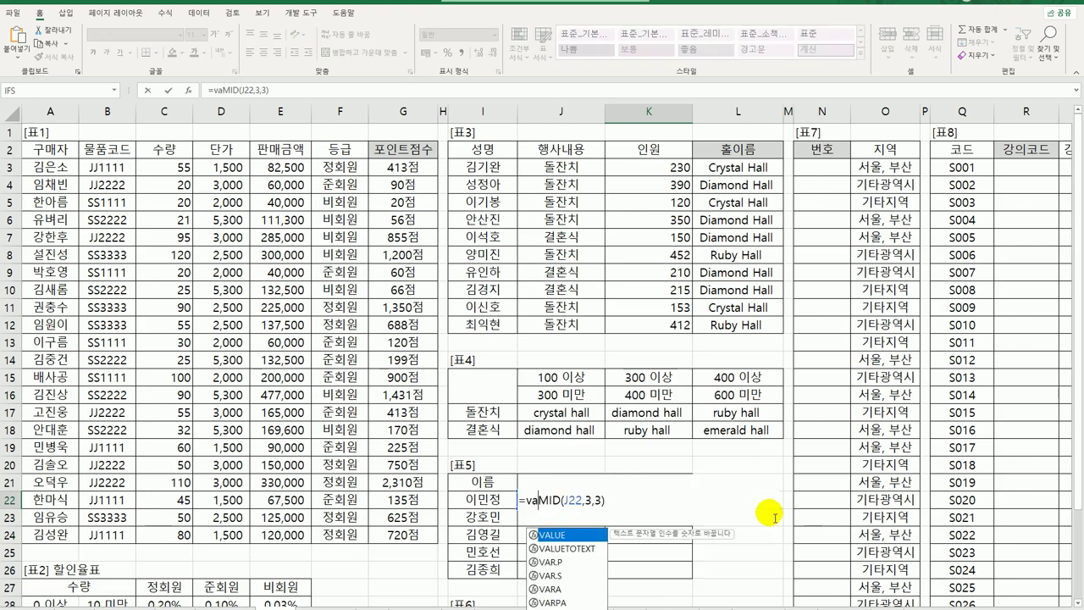
{"action": "key", "text": "Tab"}
{"action": "key", "text": "End"}
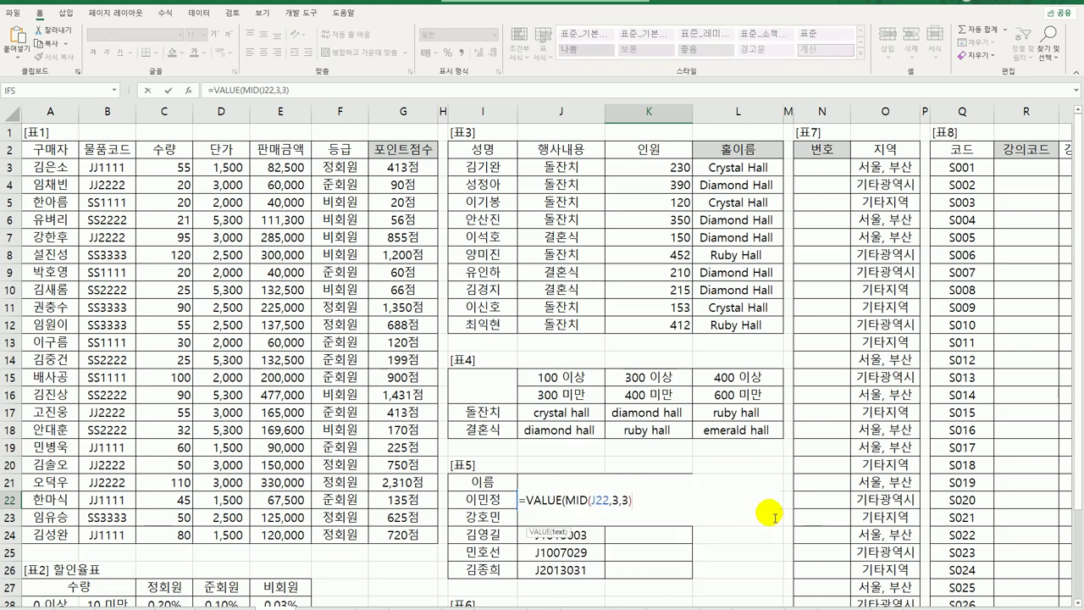
{"action": "key", "text": "Return"}
{"action": "left_click_drag", "start_coordinate": [693, 506], "coordinate": [687, 583]}
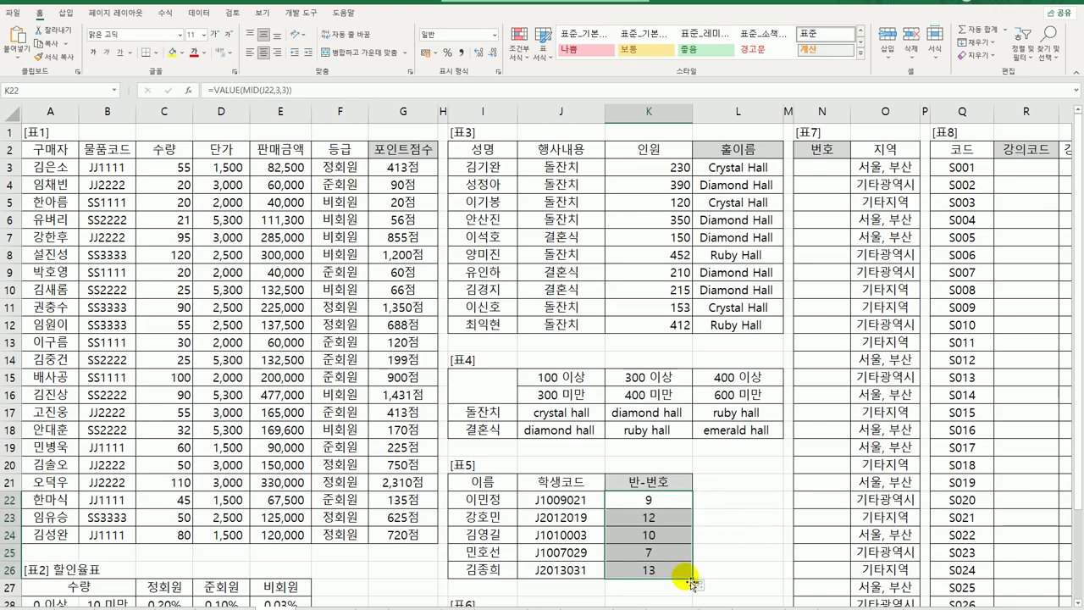
Wrap K22's VALUE formula in CONCAT and add "-" as the second text argument.
{"action": "double_click", "coordinate": [647, 500]}
{"action": "left_click", "coordinate": [526, 499]}
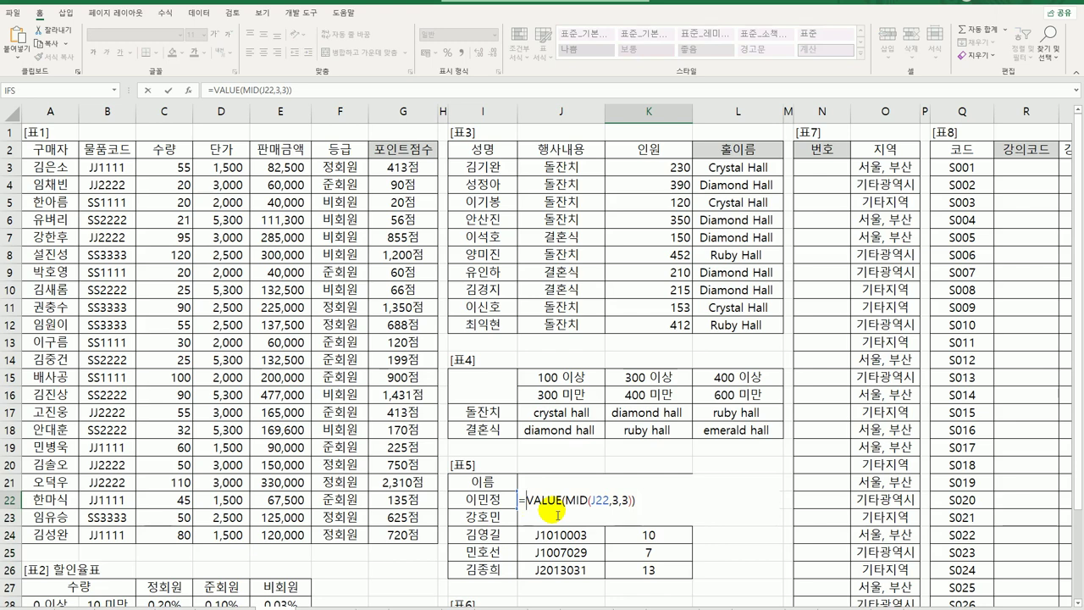
{"action": "type", "text": "con"}
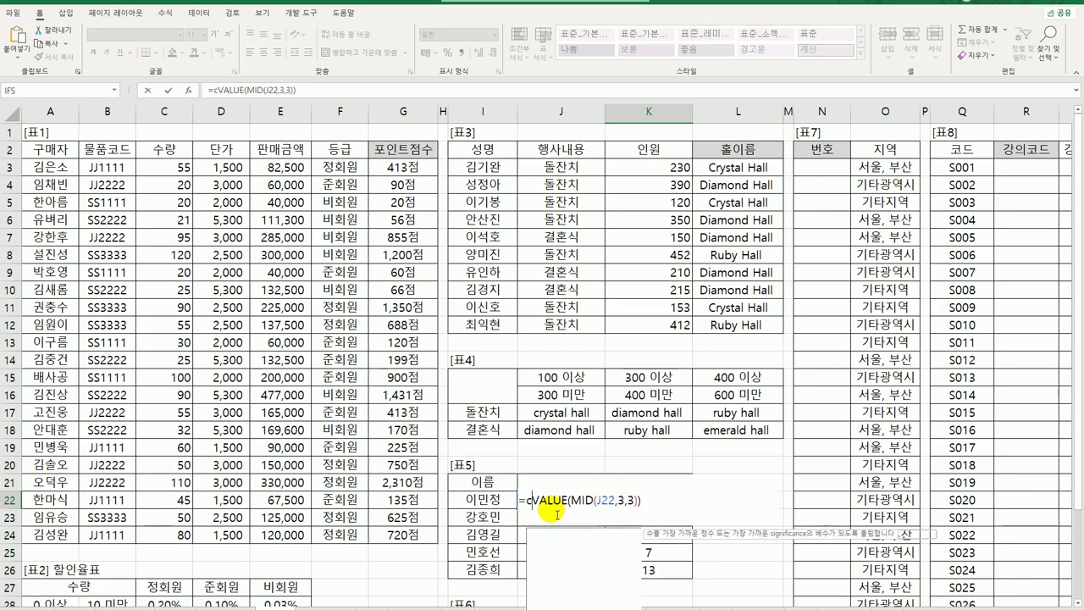
{"action": "key", "text": "Tab"}
{"action": "key", "text": "End"}
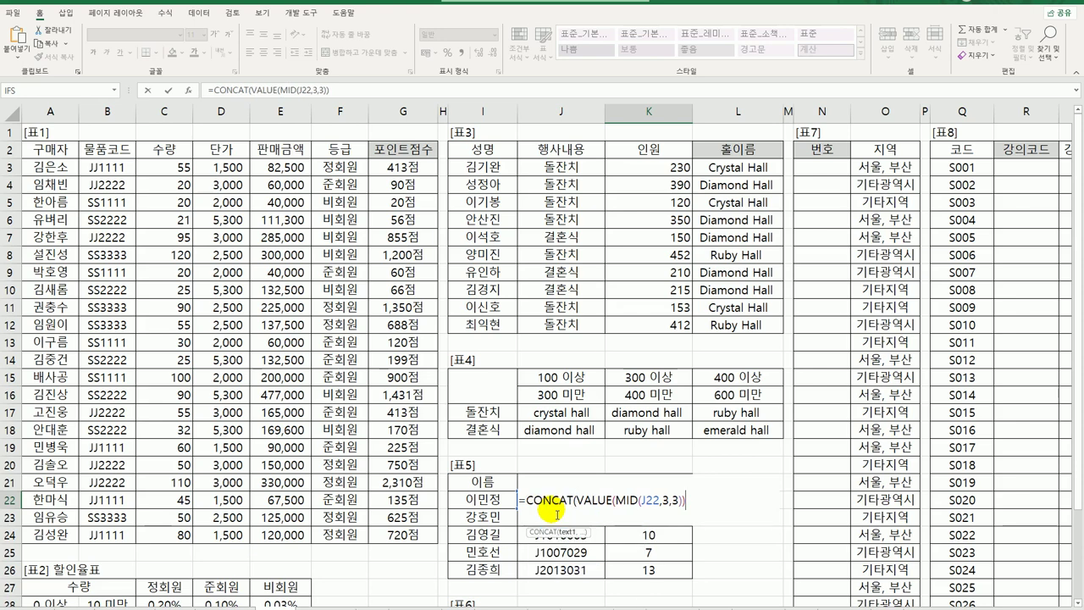
{"action": "type", "text": ",\"-\","}
Add VALUE(MID(J22,6,3)) as the third CONCAT argument in K22, and fill the completed formula down to K26.
{"action": "left_click_drag", "start_coordinate": [574, 501], "coordinate": [690, 509]}
{"action": "key", "text": "ctrl+c"}
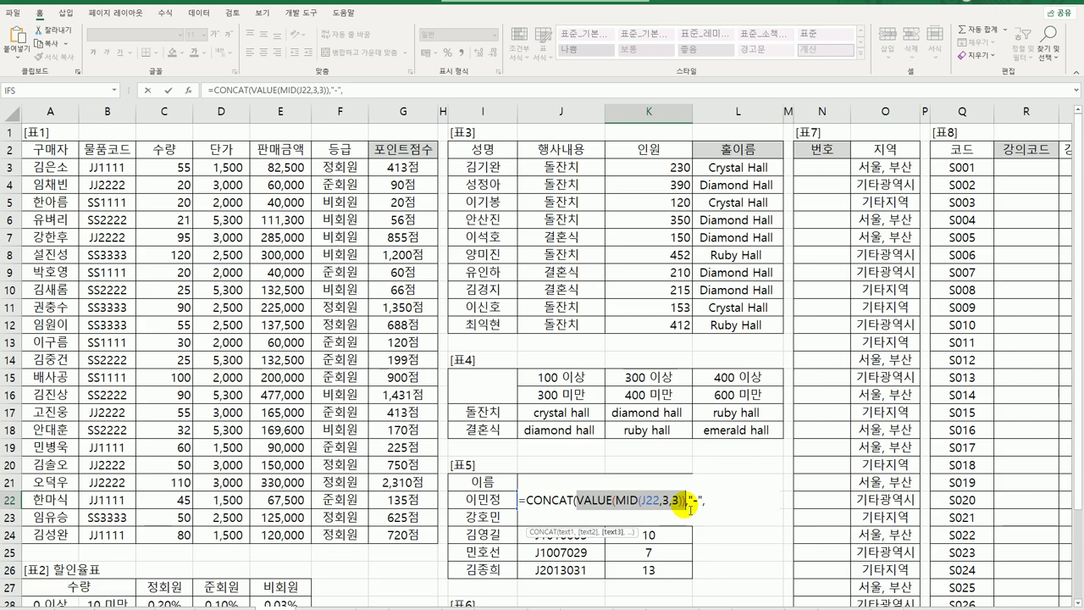
{"action": "left_click", "coordinate": [718, 506]}
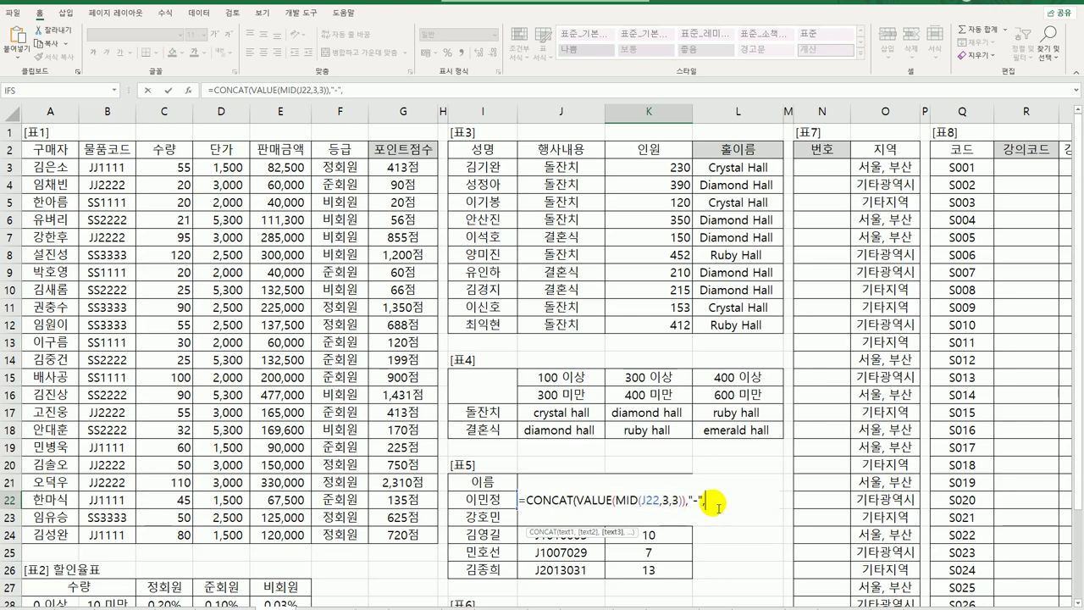
{"action": "key", "text": "ctrl+v"}
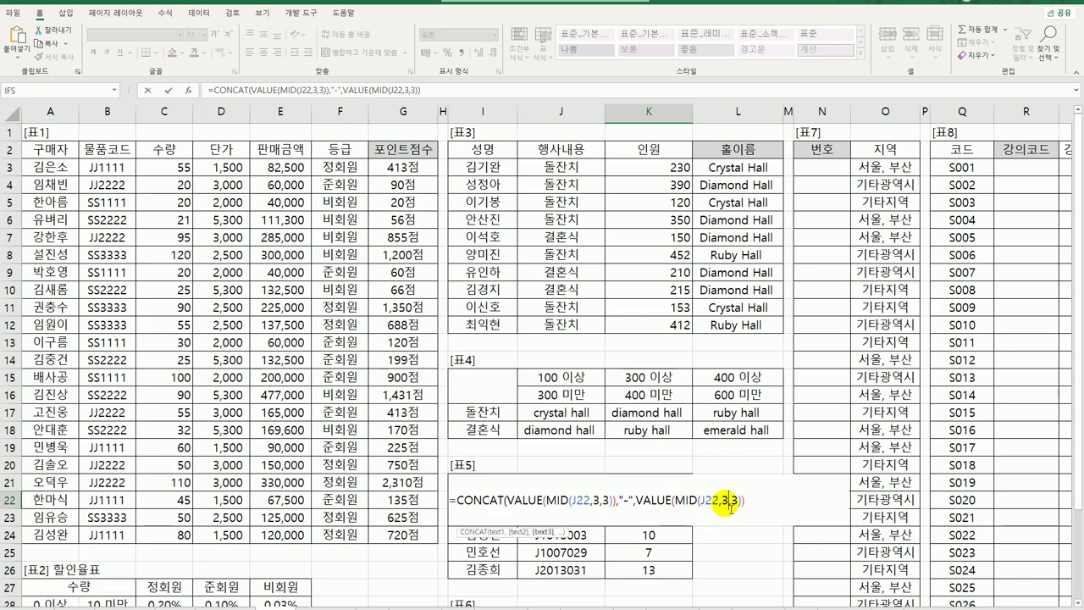
{"action": "double_click", "coordinate": [726, 503]}
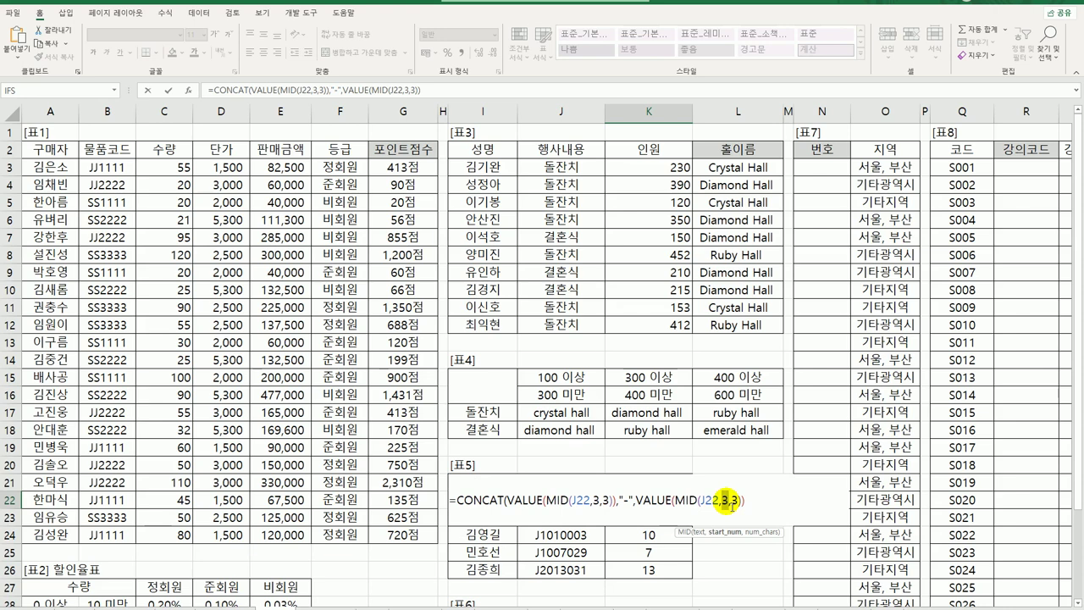
{"action": "type", "text": "6"}
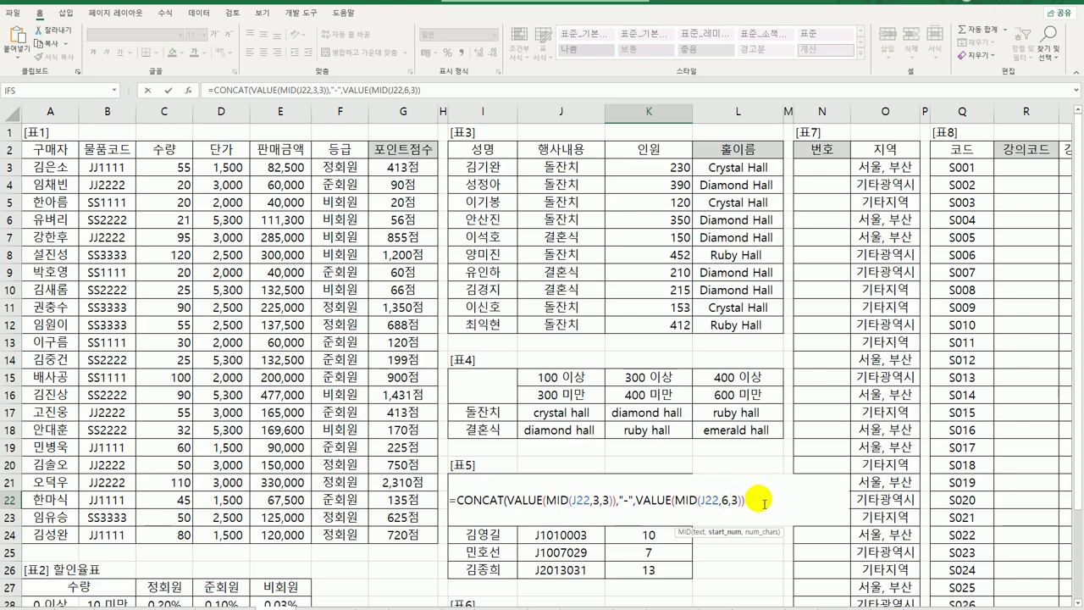
{"action": "left_click", "coordinate": [764, 503]}
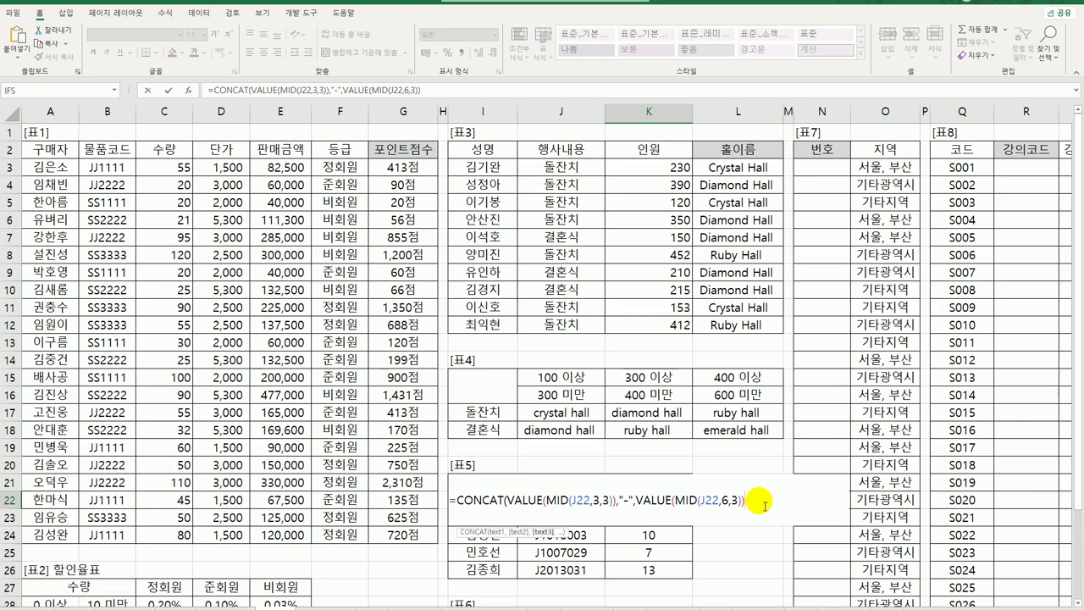
{"action": "key", "text": "ctrl+Return"}
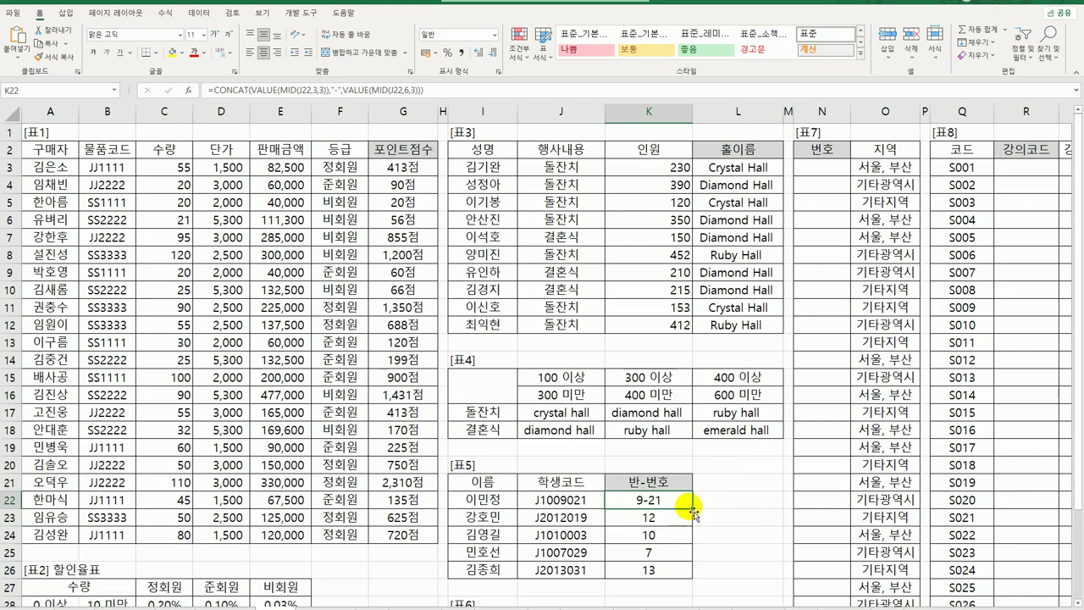
{"action": "left_click_drag", "start_coordinate": [692, 508], "coordinate": [699, 580]}
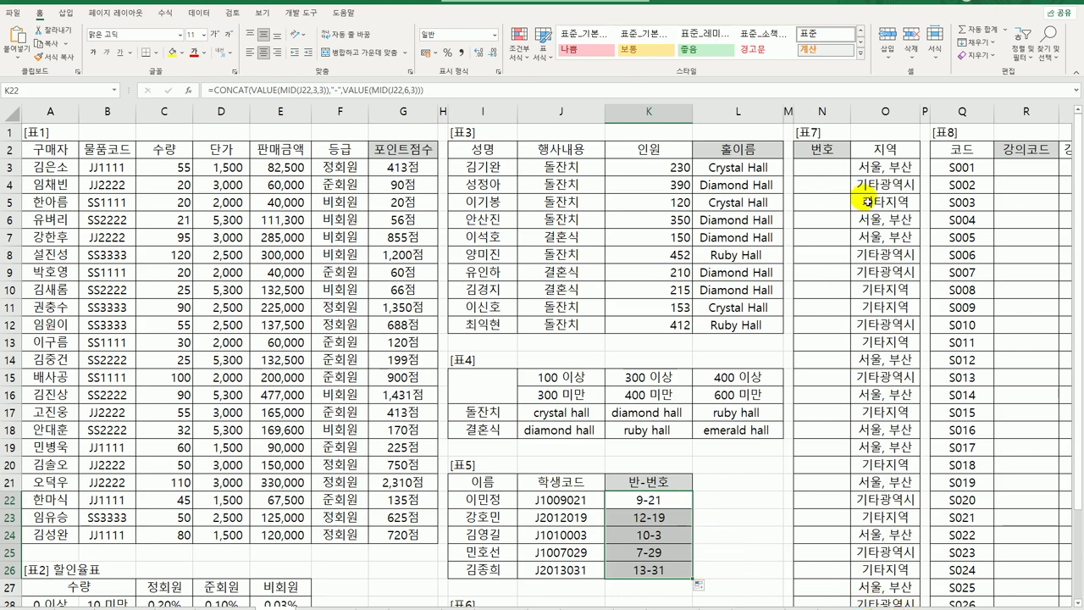
Examine [표7]'s empty 번호 column and its 지역 values together with the region codes in [표6].
{"action": "left_click", "coordinate": [836, 173]}
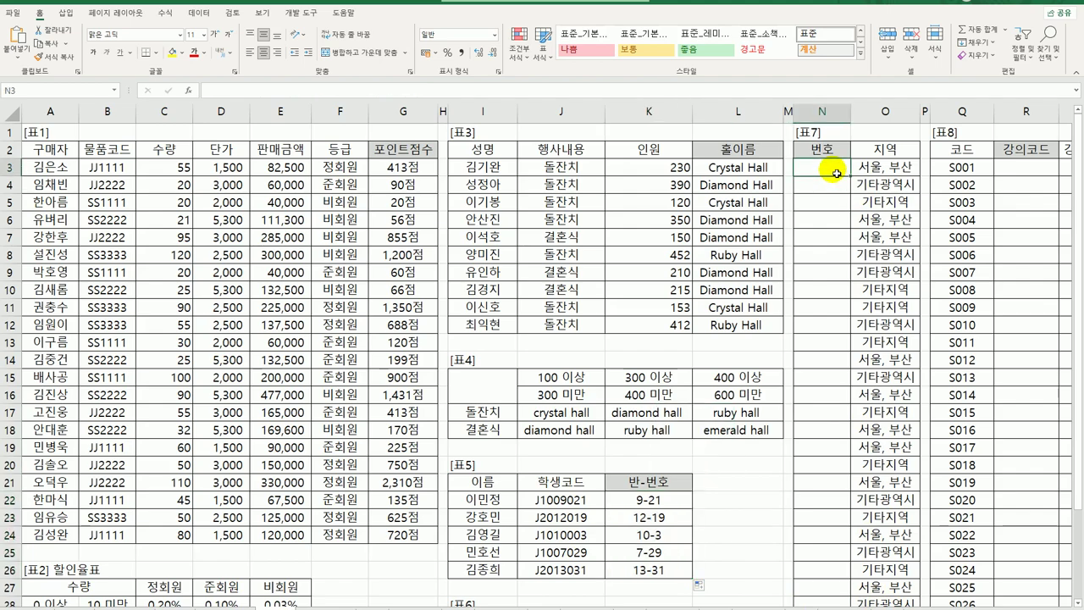
{"action": "scroll", "coordinate": [533, 490], "scroll_direction": "down", "scroll_amount": 3}
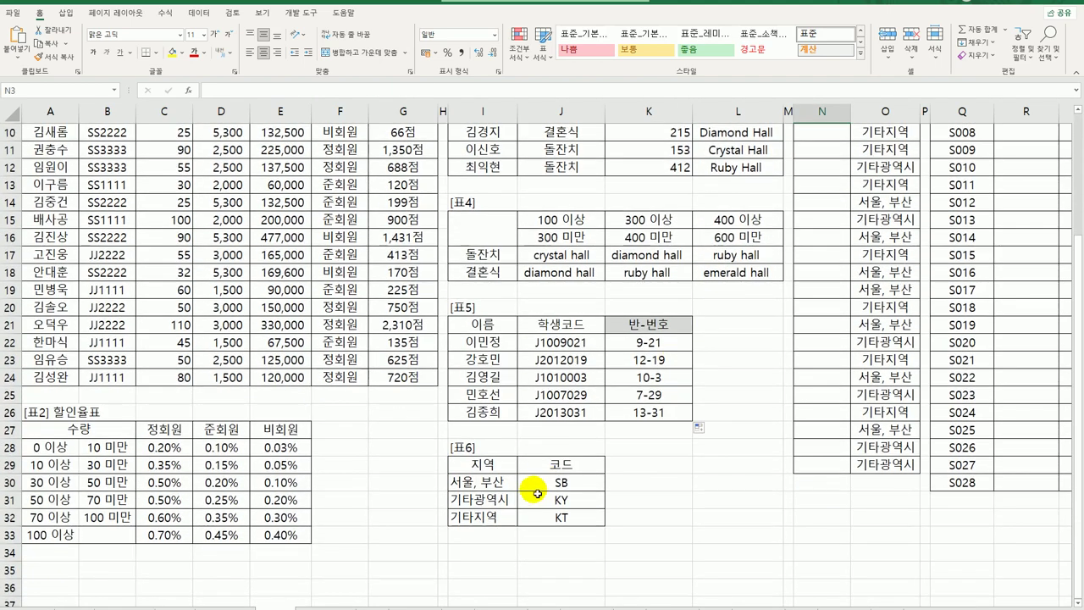
{"action": "scroll", "coordinate": [660, 441], "scroll_direction": "up", "scroll_amount": 3}
{"action": "scroll", "coordinate": [864, 220], "scroll_direction": "down", "scroll_amount": 3}
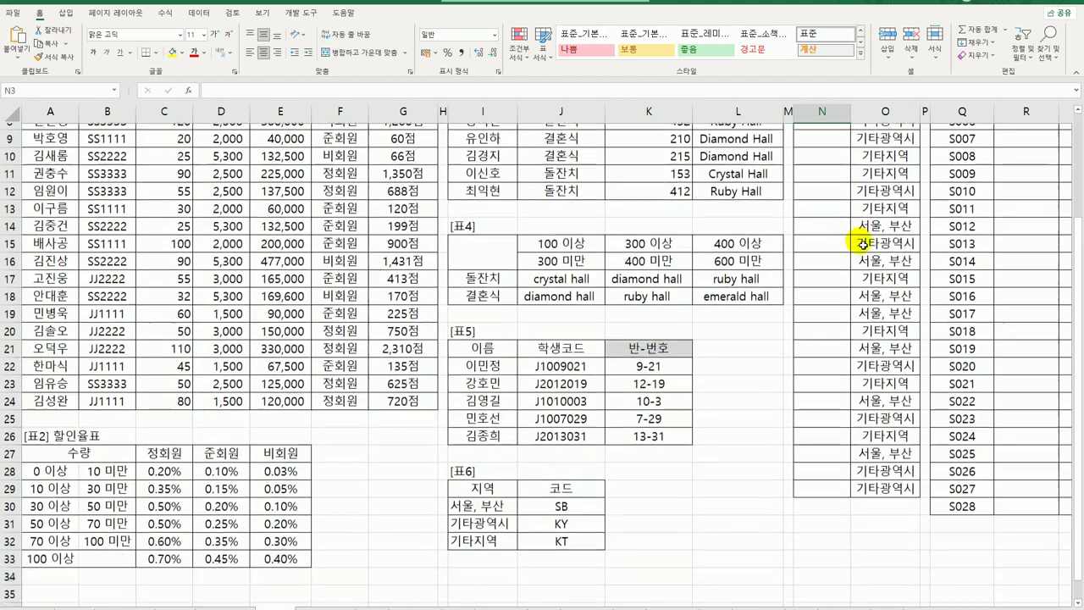
{"action": "scroll", "coordinate": [862, 243], "scroll_direction": "up", "scroll_amount": 1}
{"action": "scroll", "coordinate": [862, 243], "scroll_direction": "down", "scroll_amount": 1}
{"action": "scroll", "coordinate": [837, 212], "scroll_direction": "up", "scroll_amount": 3}
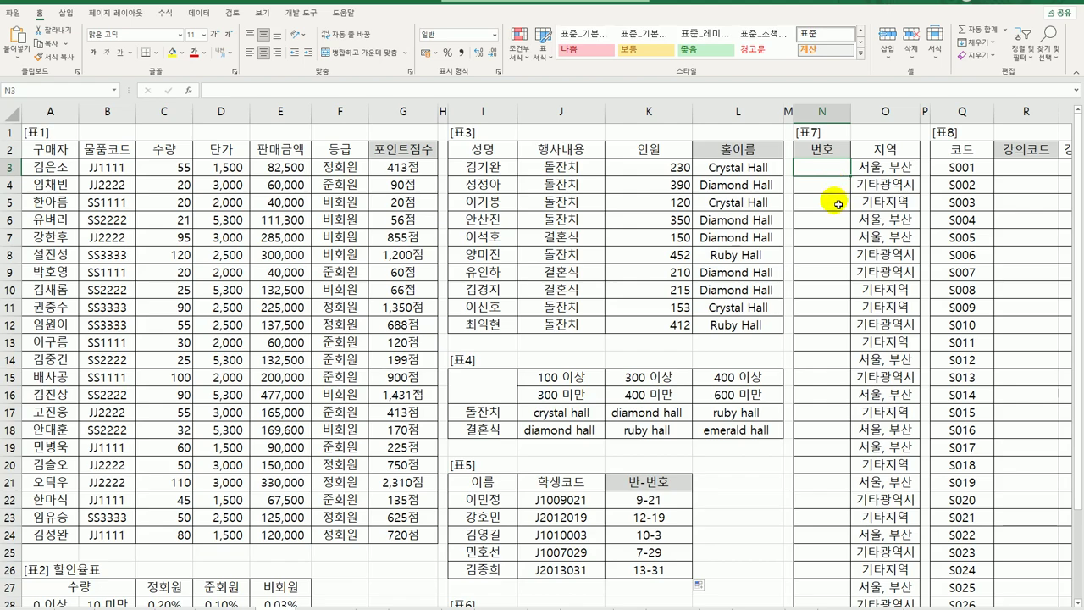
{"action": "scroll", "coordinate": [837, 203], "scroll_direction": "down", "scroll_amount": 3}
{"action": "scroll", "coordinate": [837, 208], "scroll_direction": "up", "scroll_amount": 3}
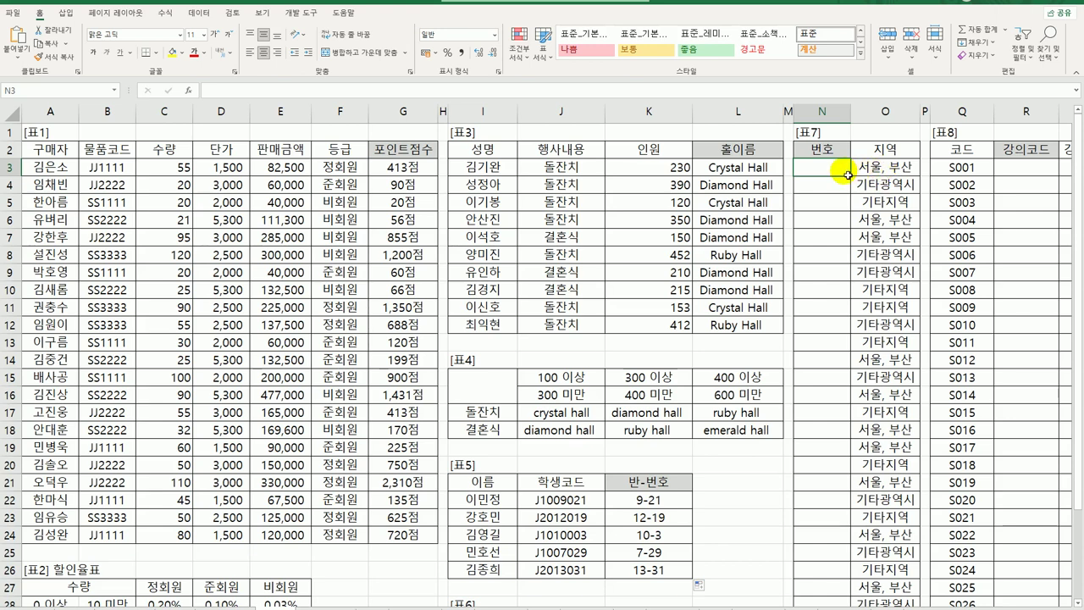
Enter =ROW() in N3, the first 번호 cell of [표7].
{"action": "type", "text": "="}
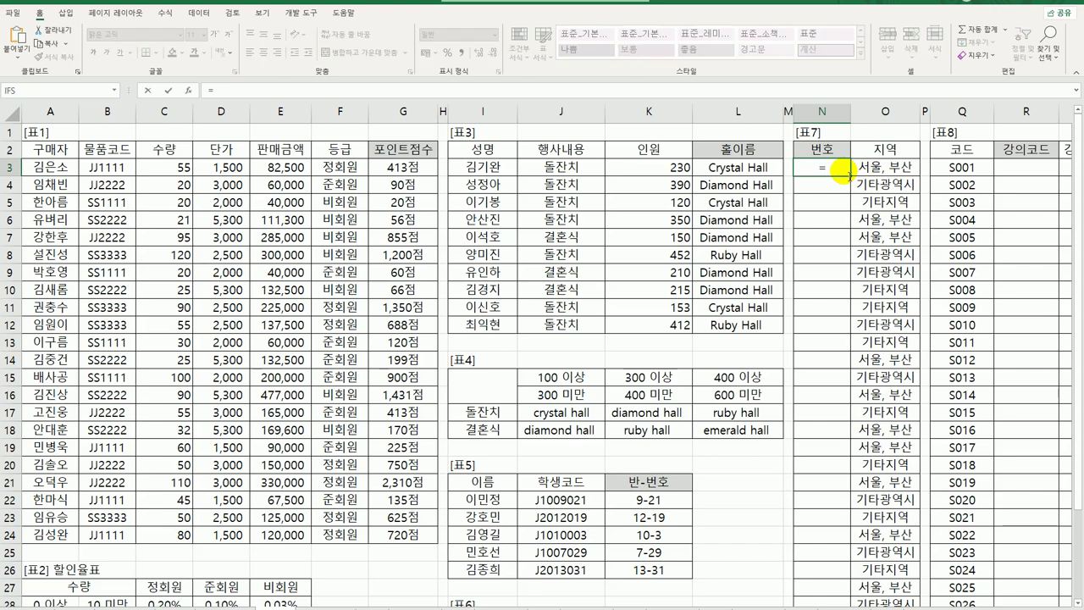
{"action": "type", "text": "ROW("}
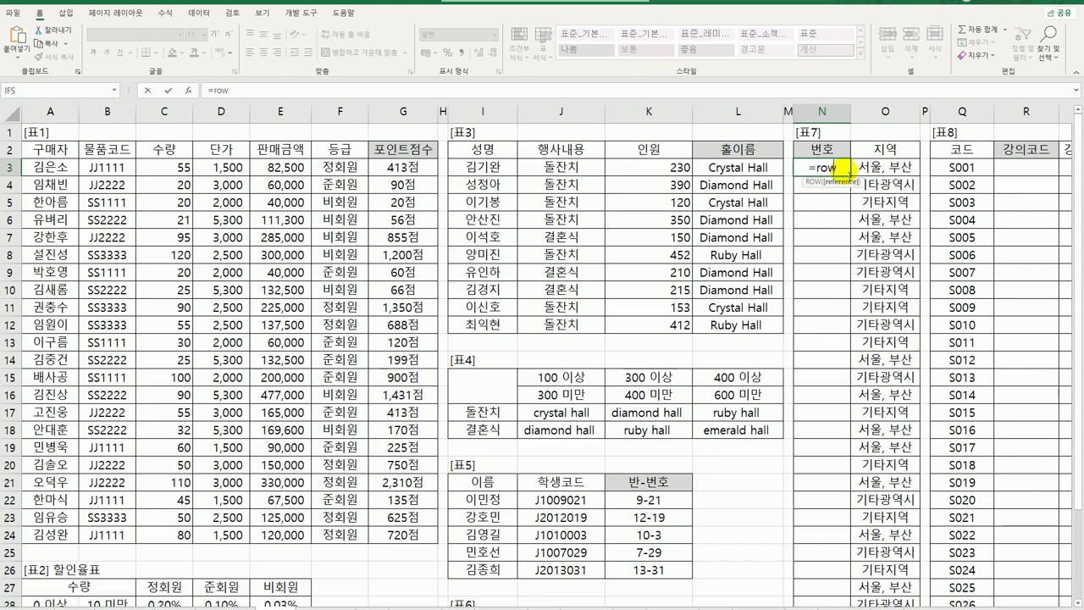
{"action": "key", "text": "Return"}
{"action": "left_click", "coordinate": [846, 173]}
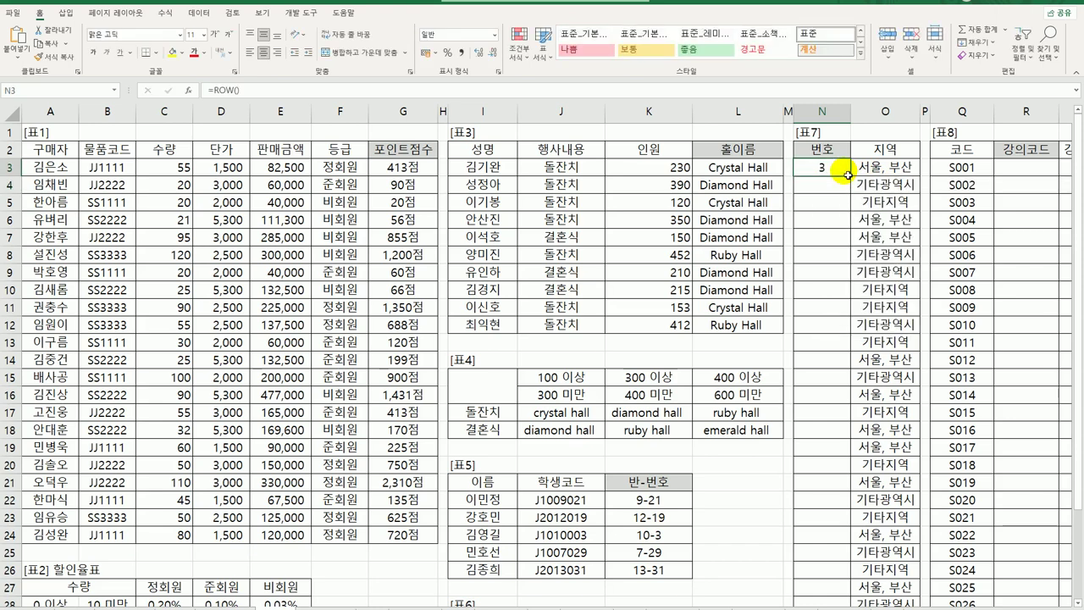
Change N3's formula to =ROW()-2 and fill it down to N29.
{"action": "double_click", "coordinate": [847, 174]}
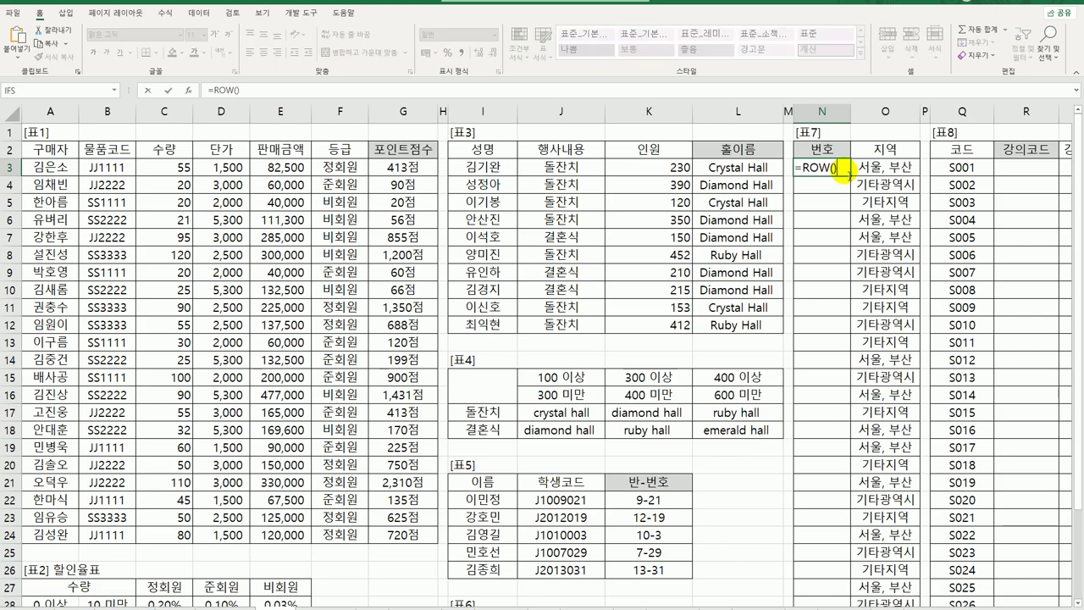
{"action": "type", "text": "-2"}
{"action": "key", "text": "Return"}
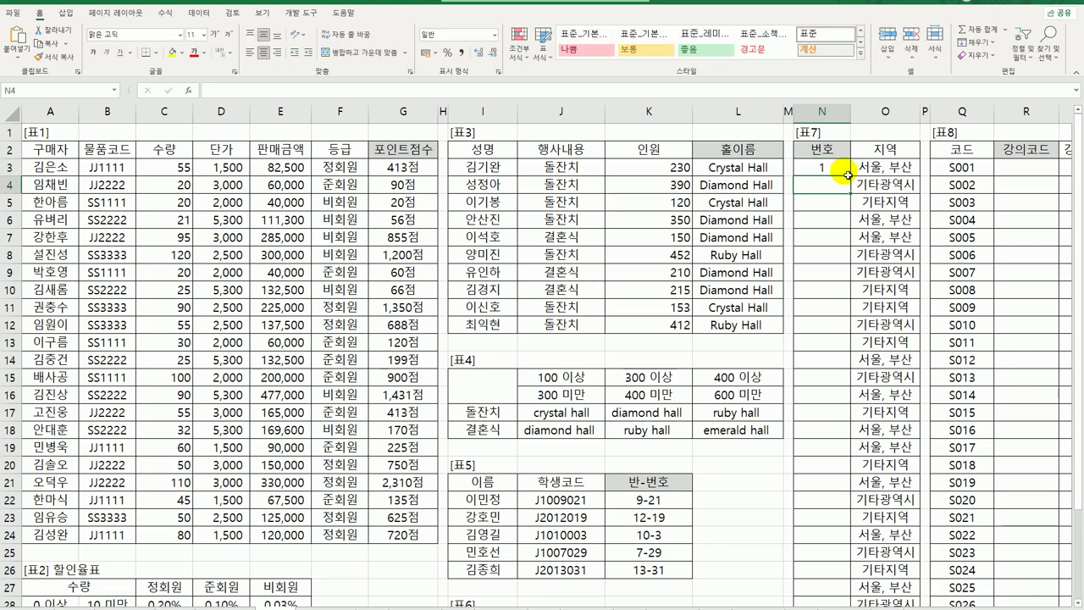
{"action": "left_click", "coordinate": [849, 175]}
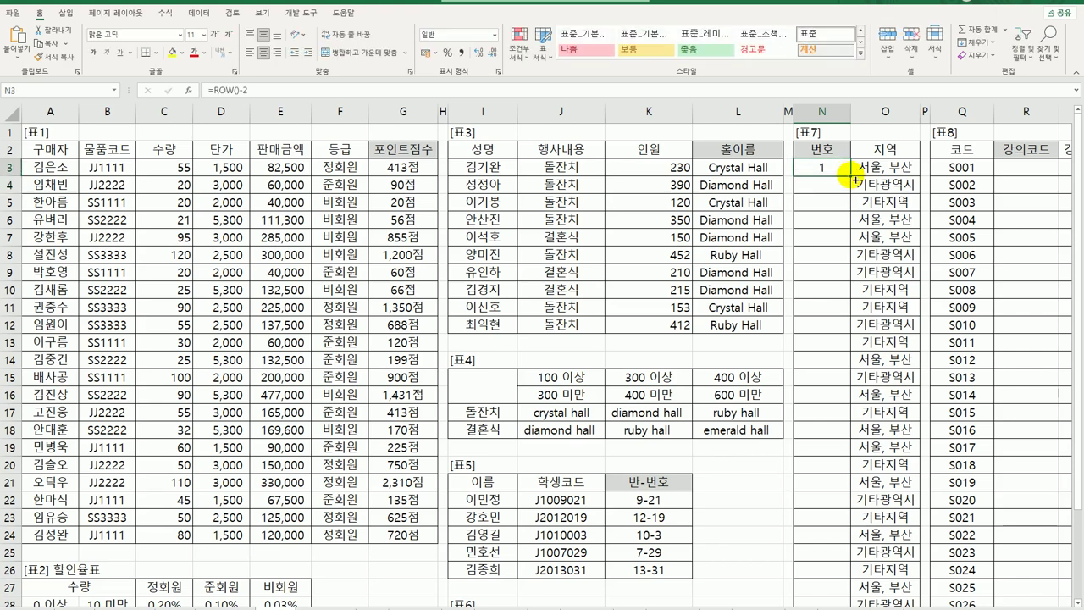
{"action": "double_click", "coordinate": [849, 175]}
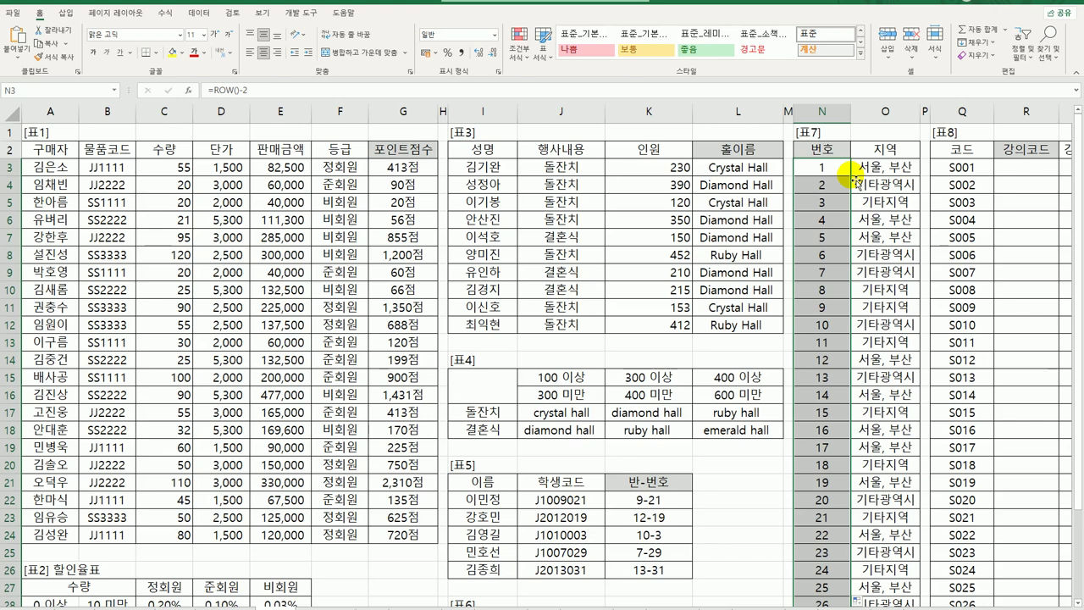
Compare the 지역 values of [표7] with the region and code range I30:J32 in [표6].
{"action": "left_click", "coordinate": [857, 168]}
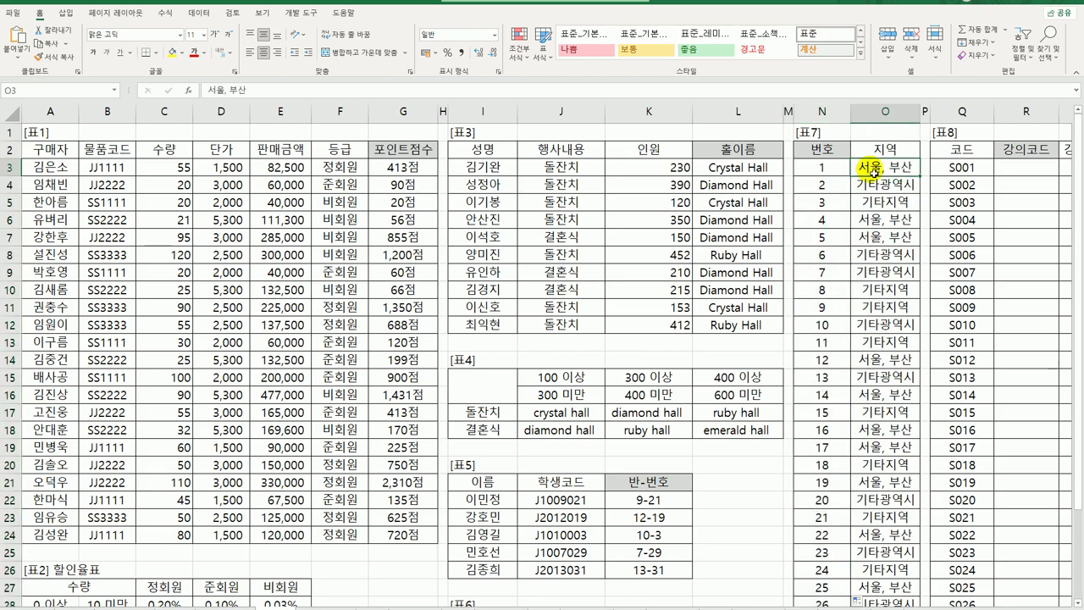
{"action": "scroll", "coordinate": [678, 317], "scroll_direction": "down", "scroll_amount": 3}
{"action": "left_click", "coordinate": [502, 485]}
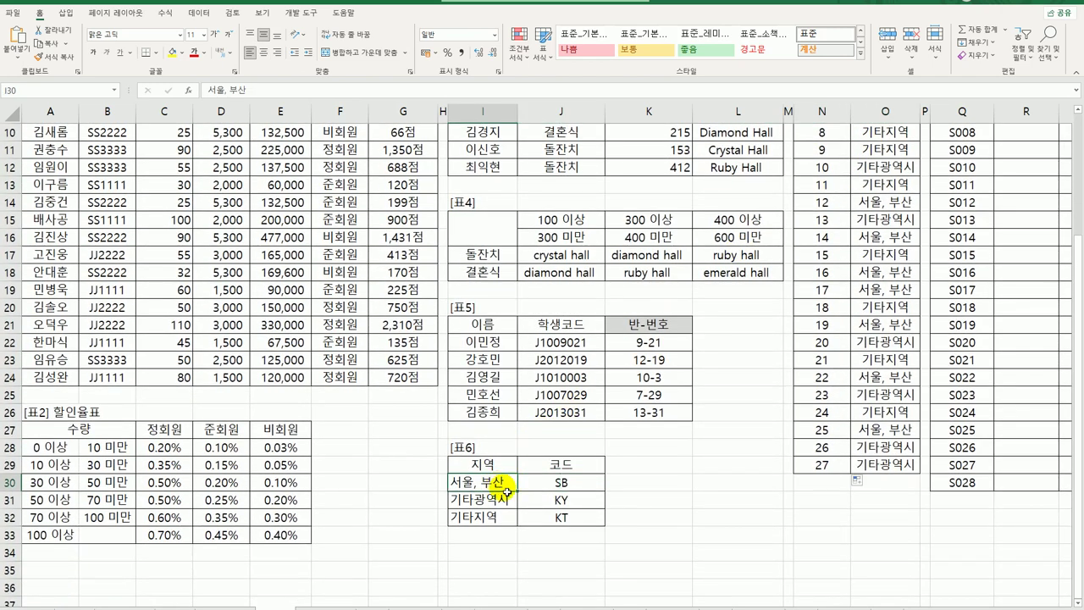
{"action": "left_click_drag", "start_coordinate": [502, 484], "coordinate": [544, 522]}
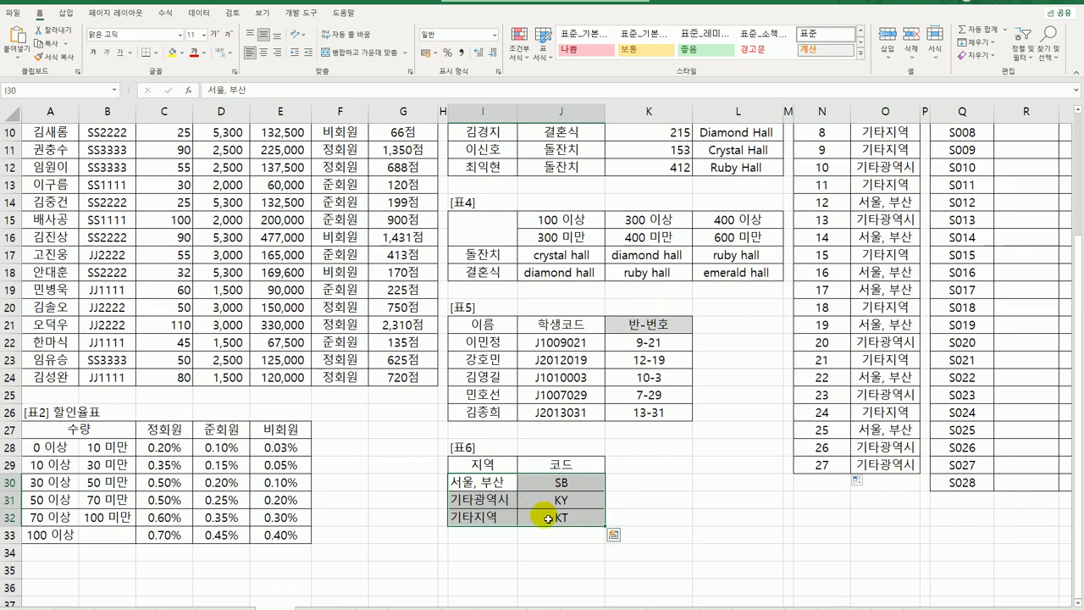
{"action": "scroll", "coordinate": [682, 447], "scroll_direction": "up", "scroll_amount": 3}
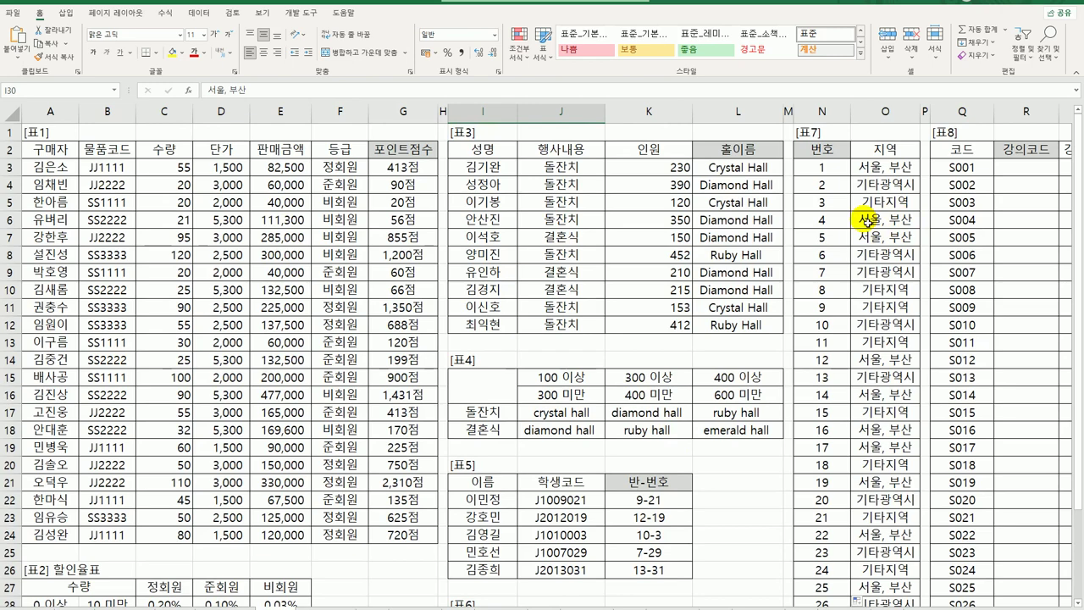
{"action": "left_click", "coordinate": [824, 166]}
{"action": "scroll", "coordinate": [646, 386], "scroll_direction": "down", "scroll_amount": 3}
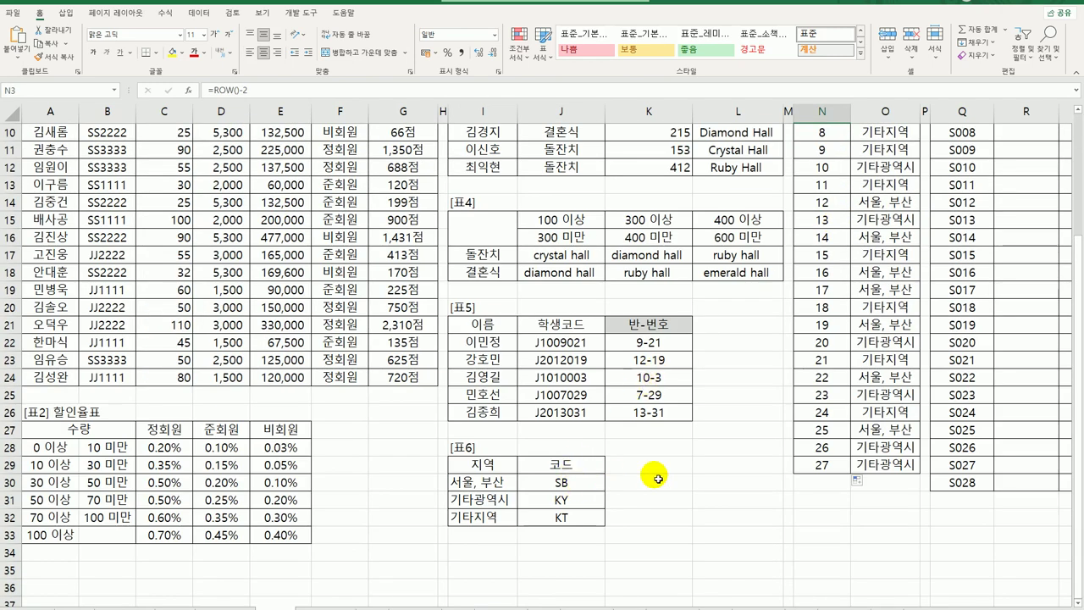
{"action": "scroll", "coordinate": [826, 254], "scroll_direction": "up", "scroll_amount": 3}
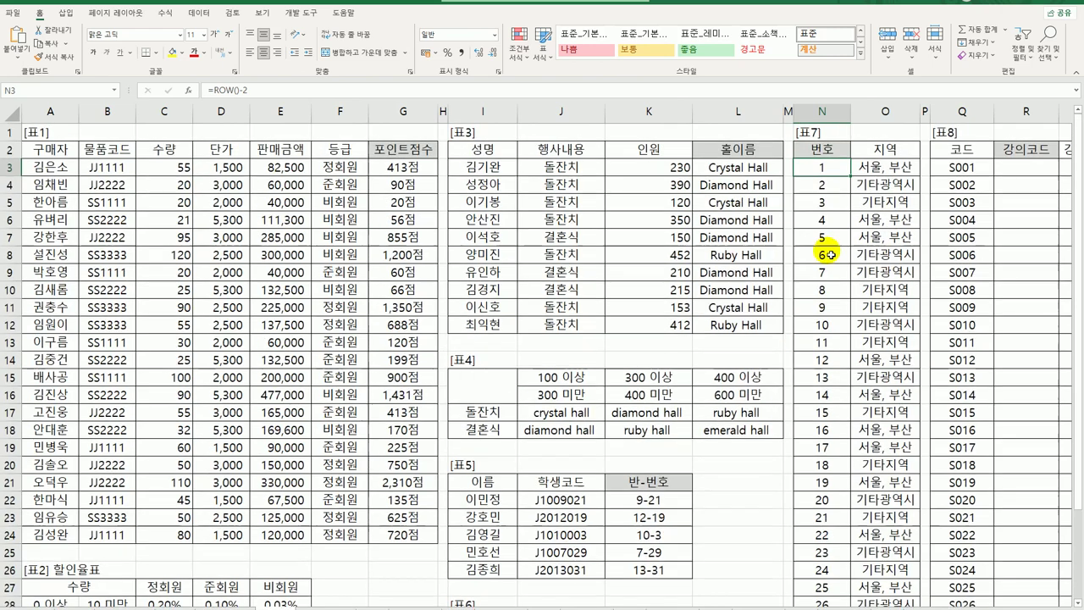
Insert CONCAT with a nested VLOOKUP as its first argument before ROW()-2 in N3's formula.
{"action": "double_click", "coordinate": [821, 170]}
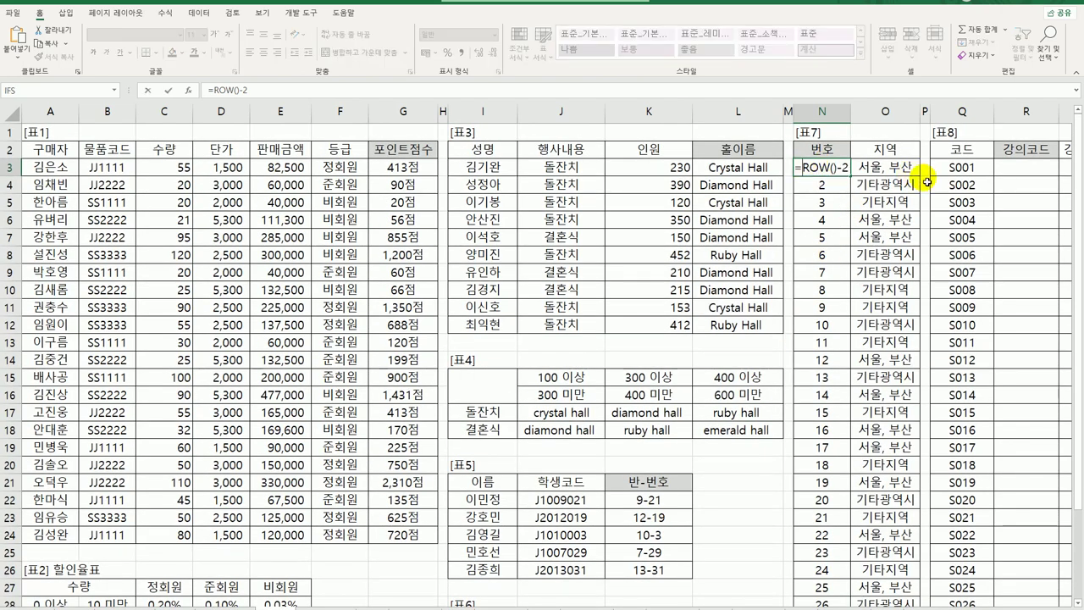
{"action": "key", "text": "ctrl+Return"}
{"action": "type", "text": "CO"}
{"action": "key", "text": "Tab"}
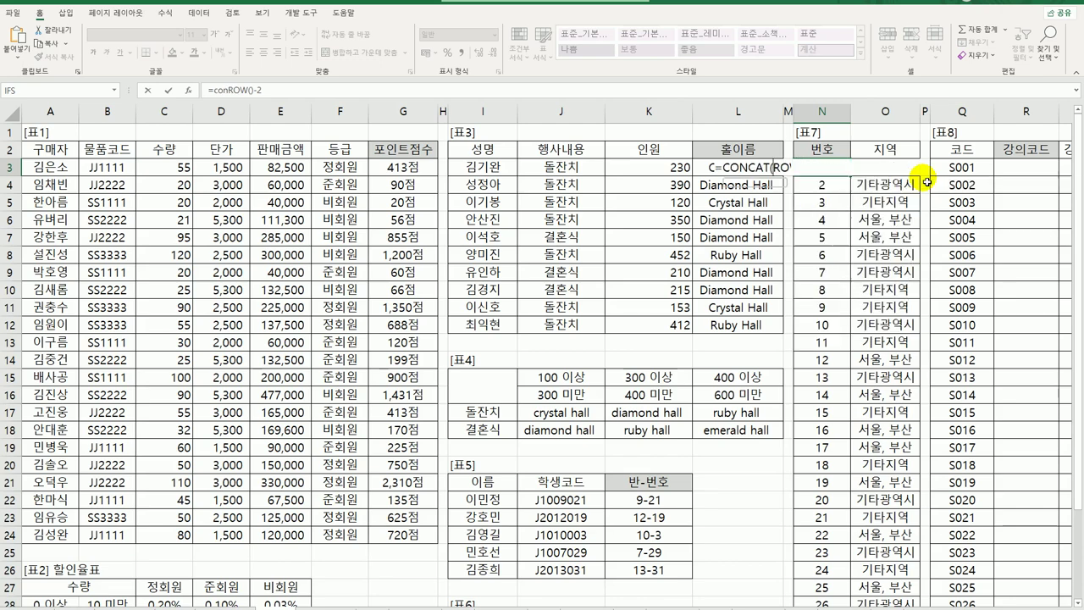
{"action": "type", "text": "VL"}
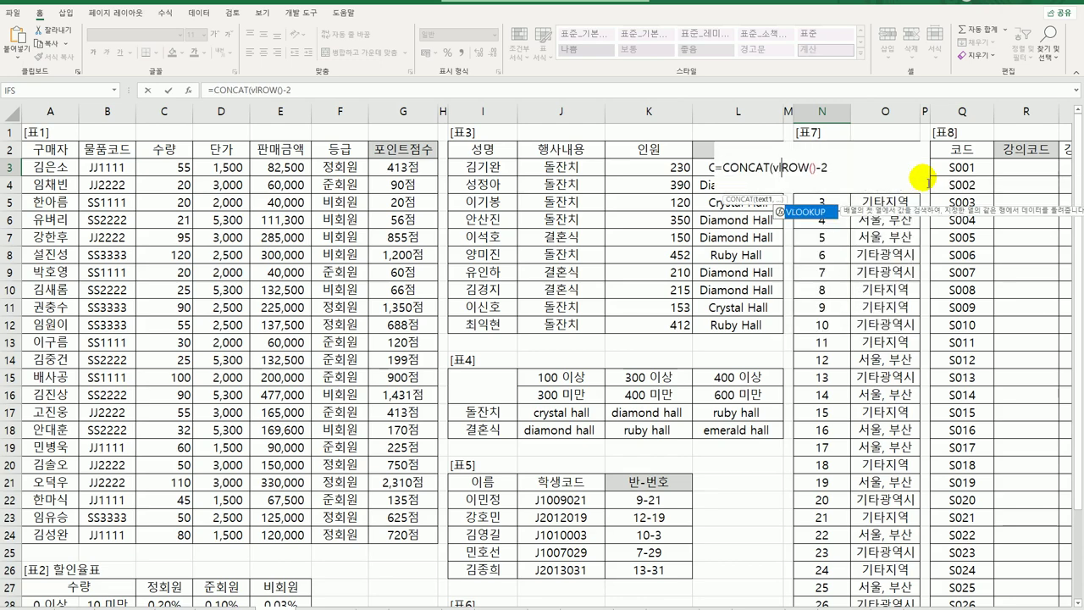
{"action": "key", "text": "Tab"}
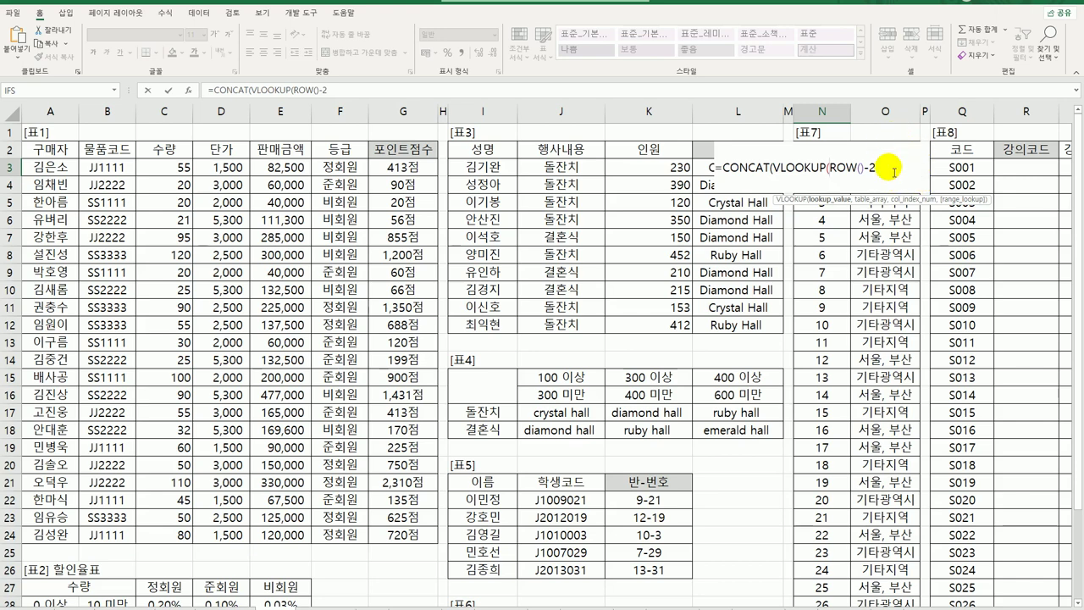
Give N3's VLOOKUP the lookup value O3 and the absolute table range $I$30:$J$32 from [표6].
{"action": "left_click", "coordinate": [885, 133]}
{"action": "key", "text": "Down"}
{"action": "key", "text": "Down"}
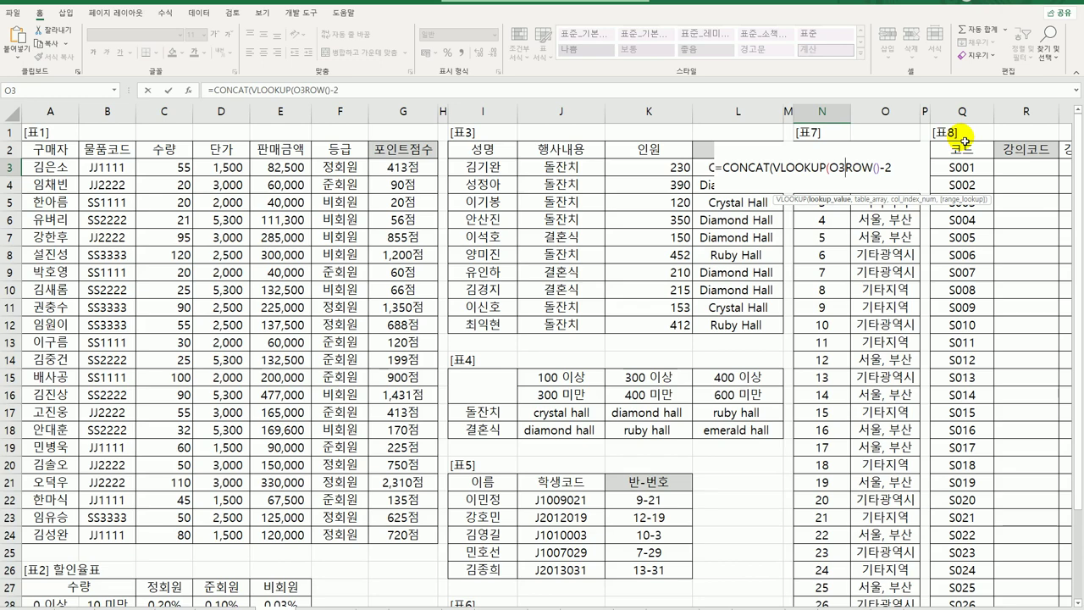
{"action": "type", "text": ","}
{"action": "scroll", "coordinate": [629, 339], "scroll_direction": "down", "scroll_amount": 3}
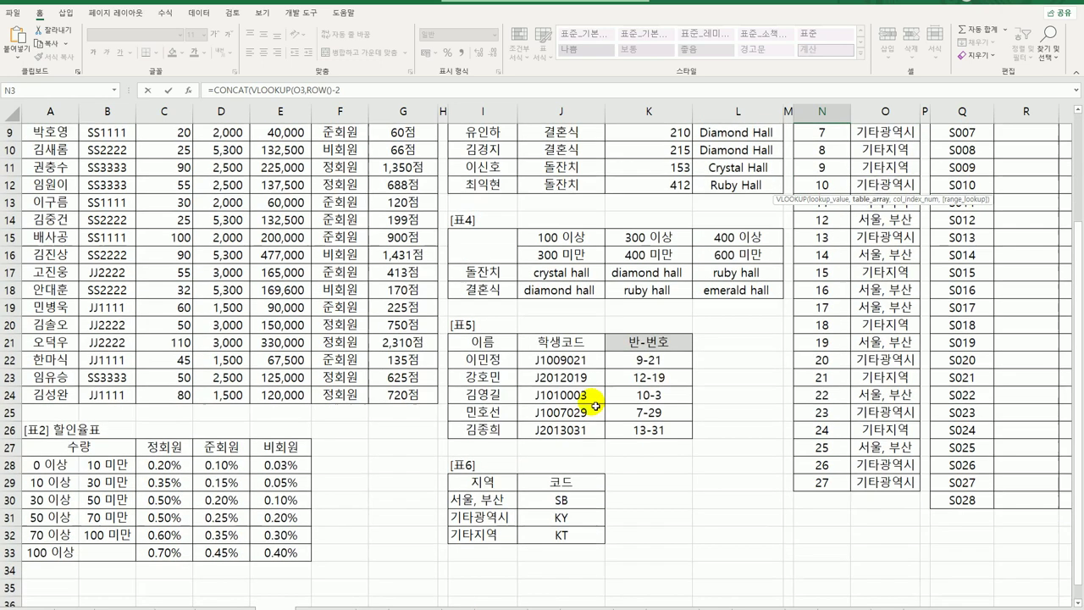
{"action": "left_click", "coordinate": [487, 481]}
{"action": "left_click_drag", "start_coordinate": [515, 495], "coordinate": [550, 512]}
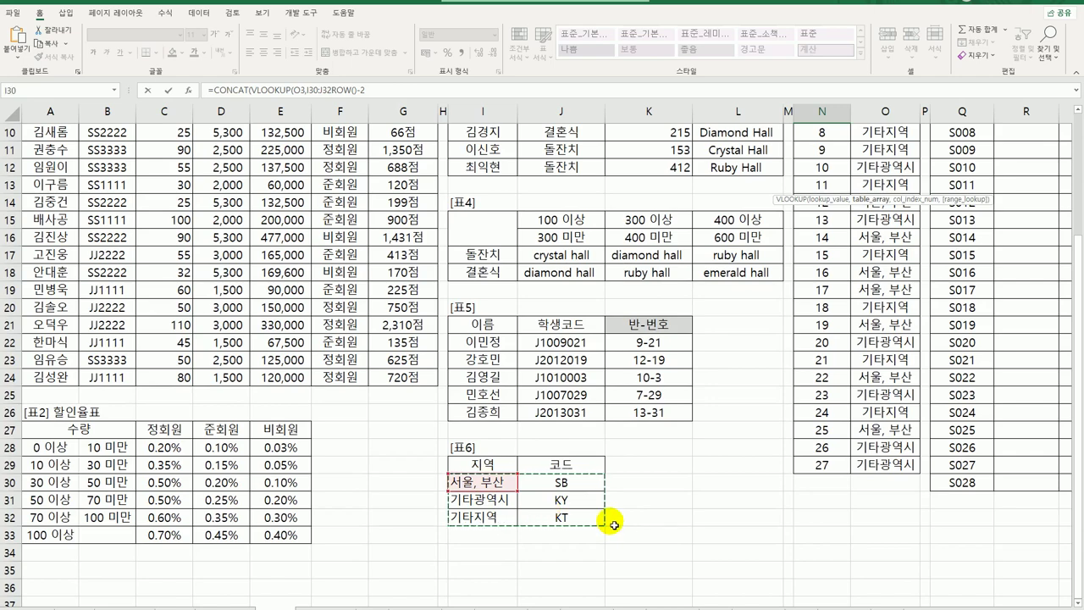
{"action": "scroll", "coordinate": [613, 519], "scroll_direction": "up", "scroll_amount": 3}
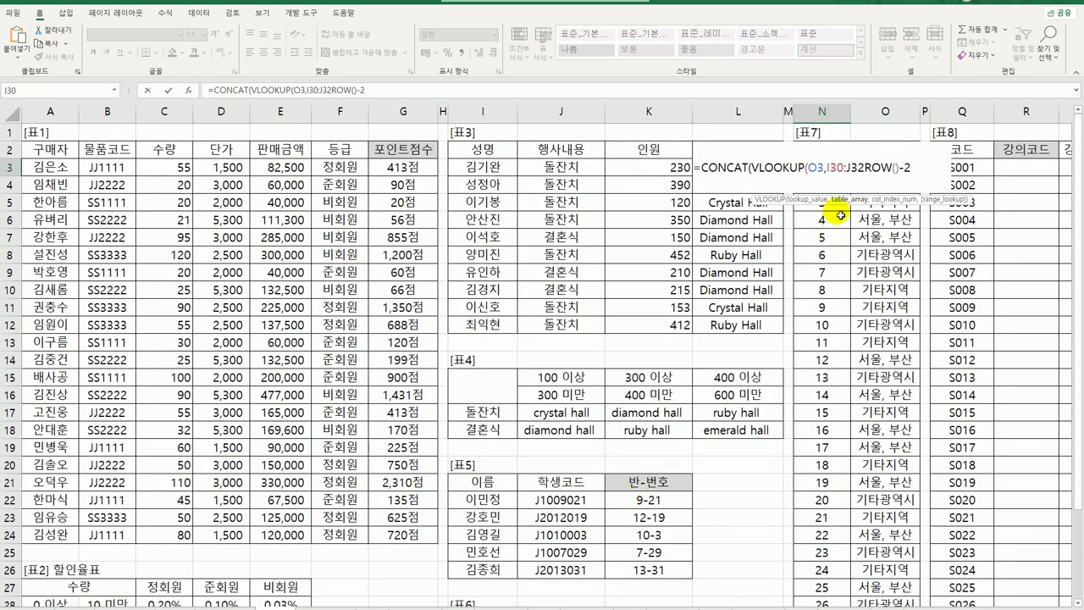
{"action": "key", "text": "F4"}
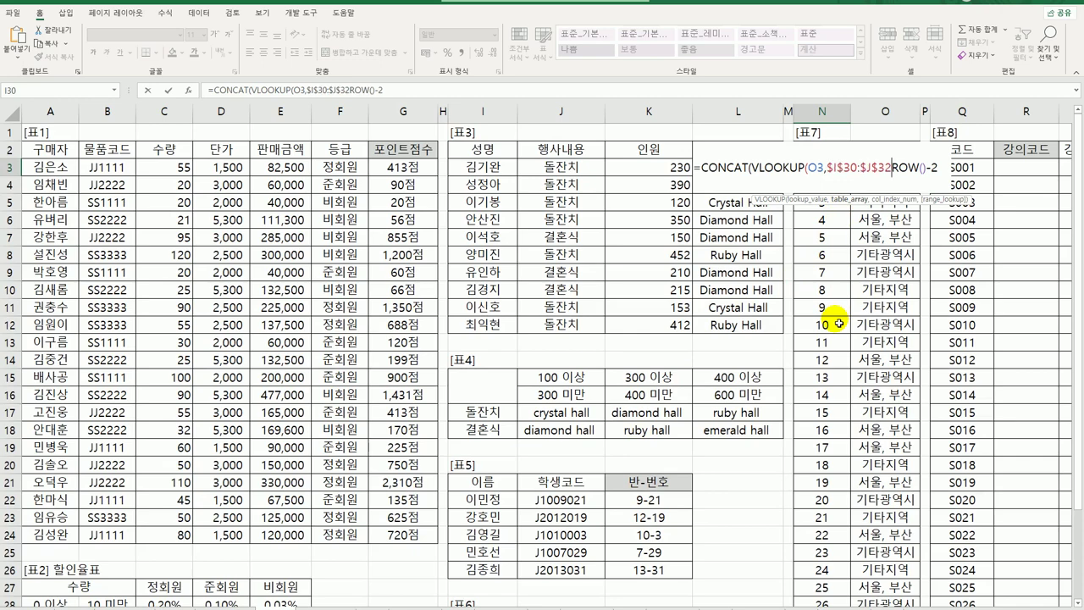
Set the VLOOKUP's column index to 2 and its match type to 0 in N3, closing it as CONCAT's first argument.
{"action": "type", "text": ","}
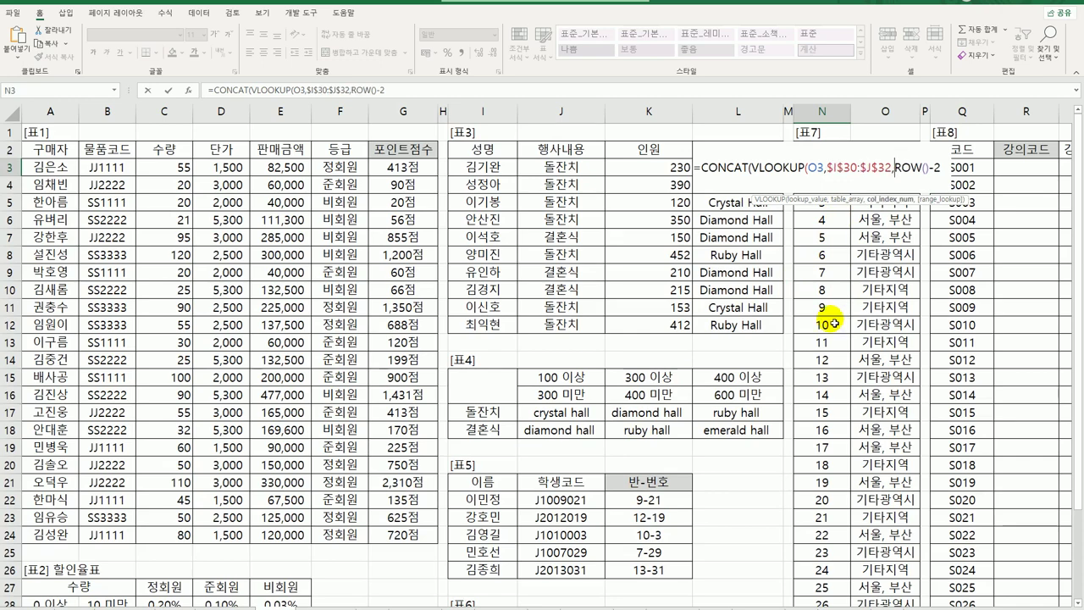
{"action": "scroll", "coordinate": [838, 322], "scroll_direction": "down", "scroll_amount": 3}
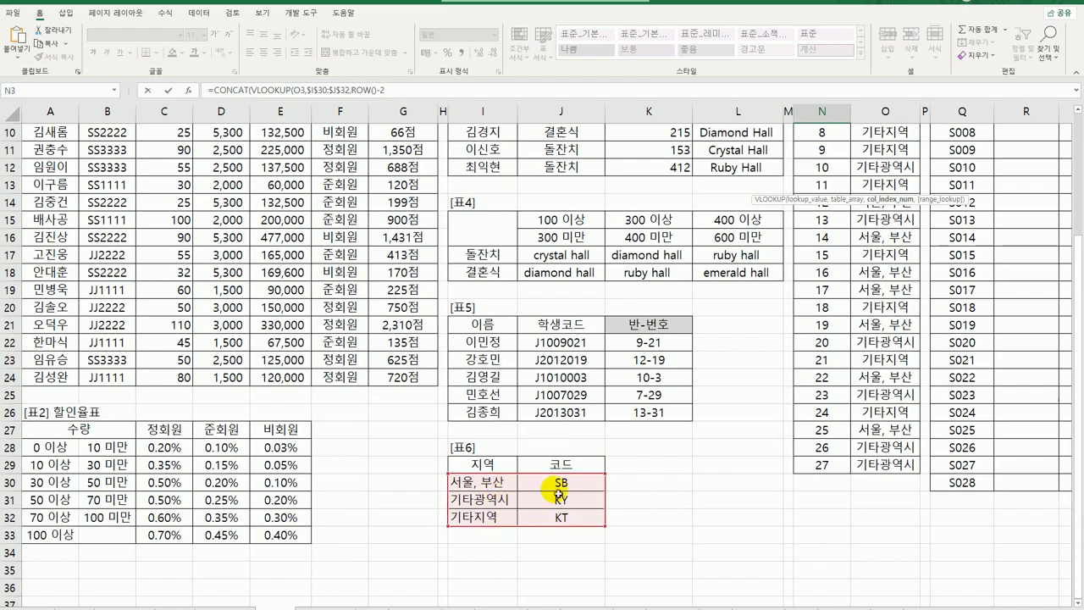
{"action": "type", "text": "2"}
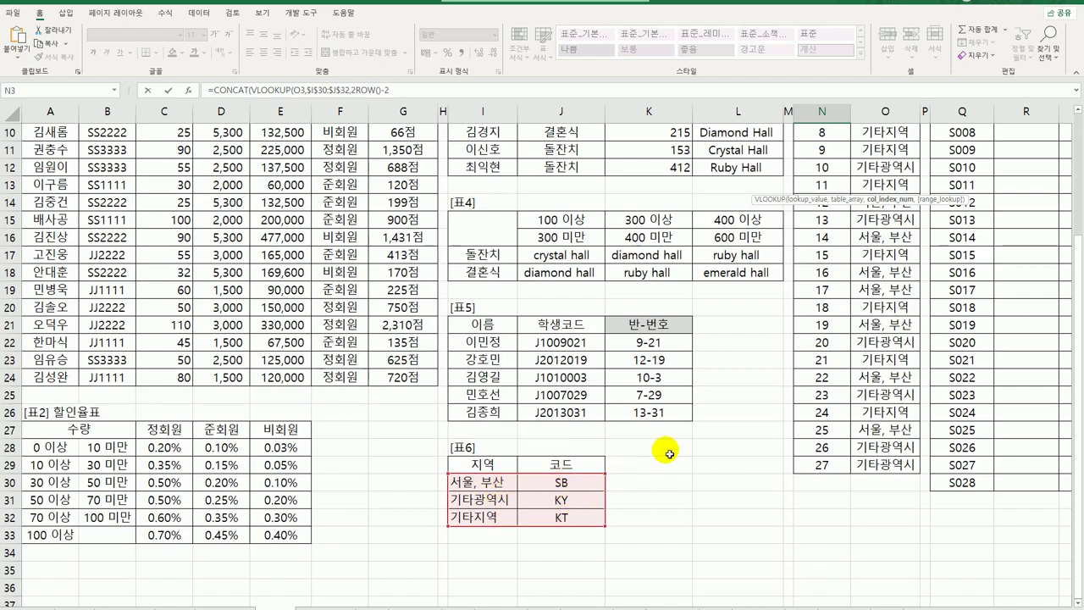
{"action": "scroll", "coordinate": [682, 451], "scroll_direction": "up", "scroll_amount": 3}
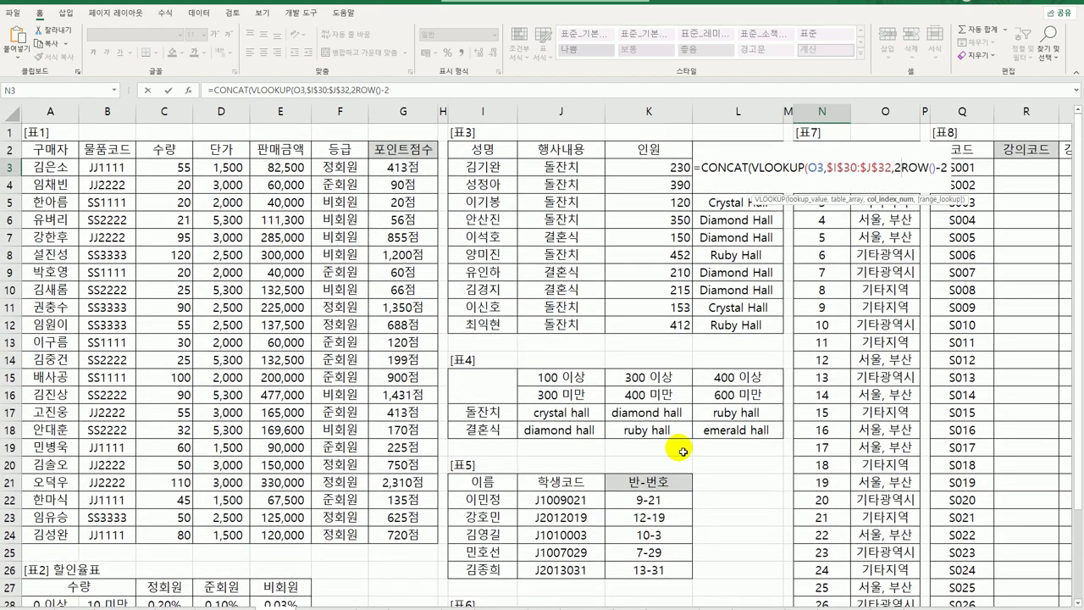
{"action": "type", "text": ",0"}
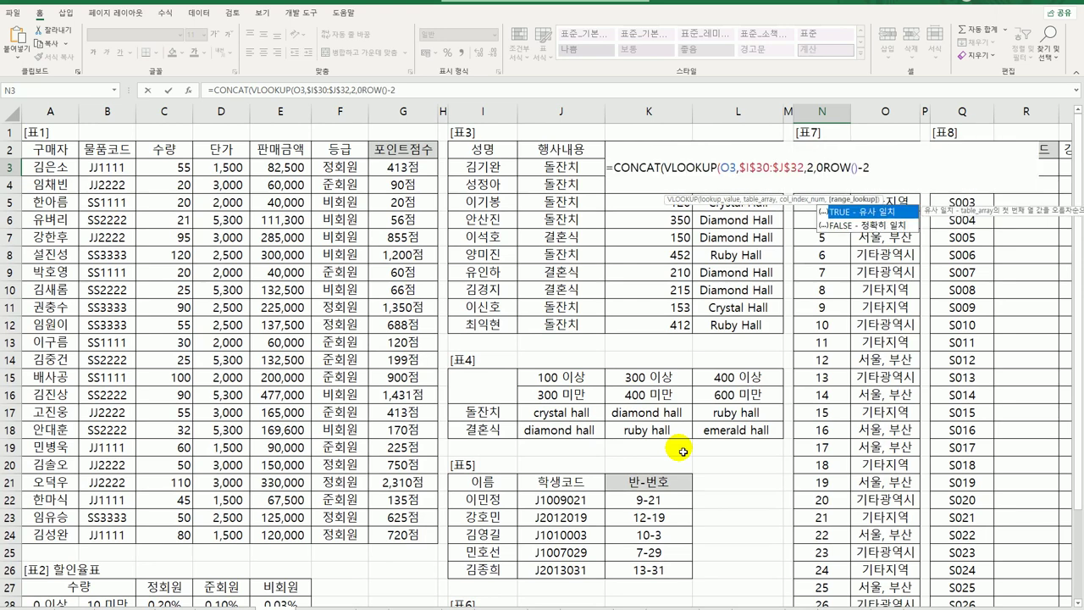
{"action": "type", "text": "),"}
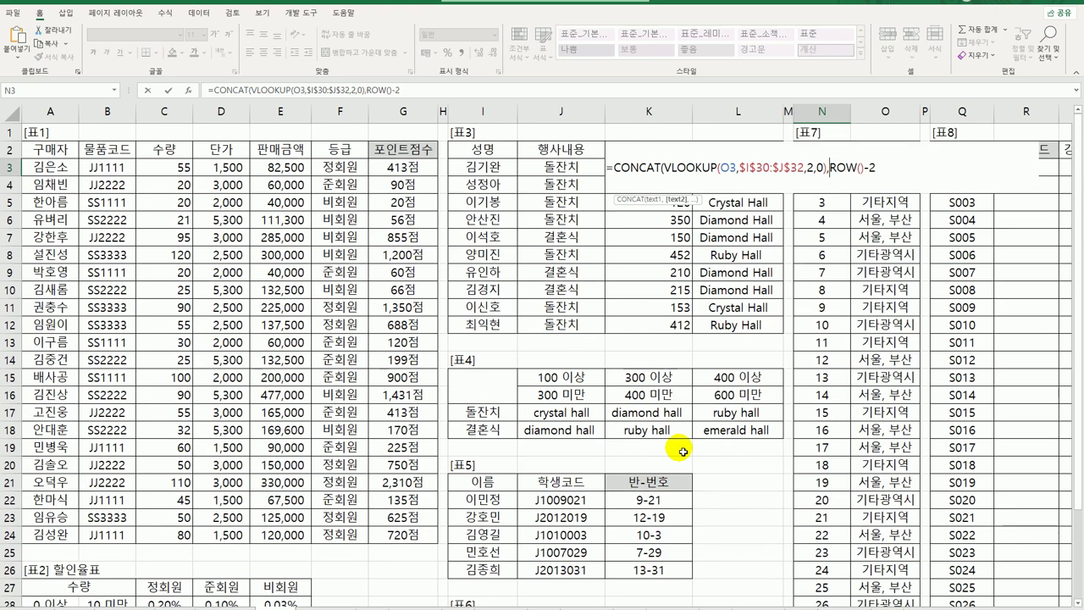
Add "-" as a separate CONCAT argument before ROW()-2 and complete N3's formula.
{"action": "type", "text": "\"-\""}
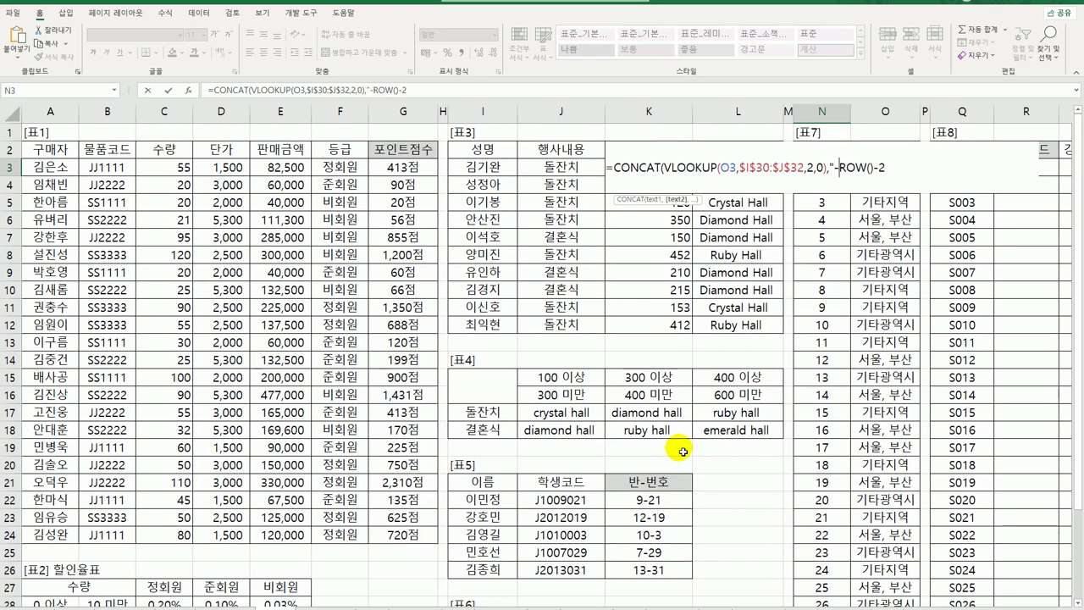
{"action": "type", "text": ","}
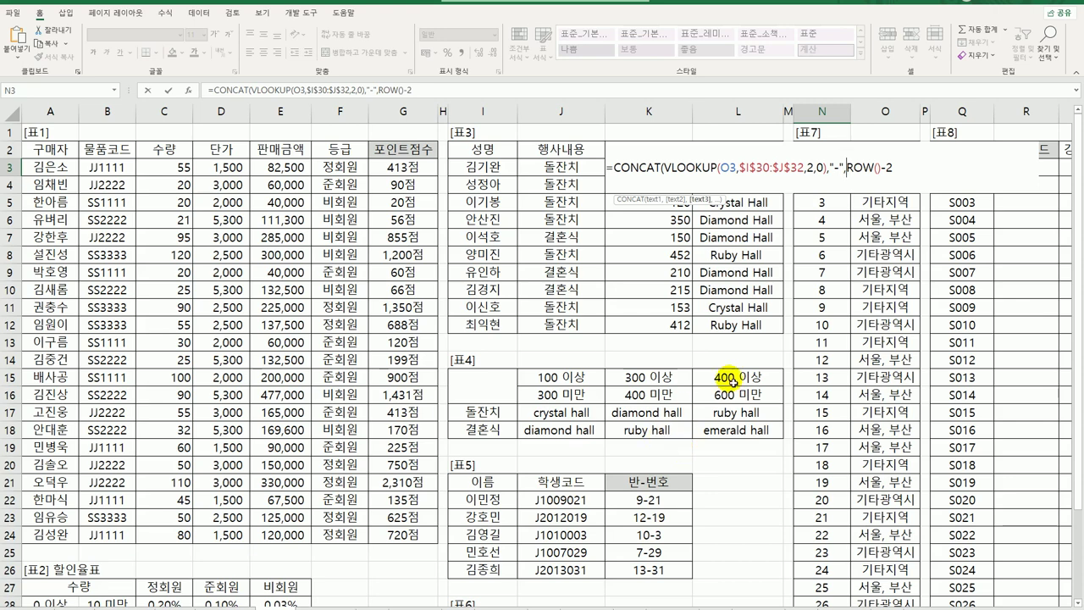
{"action": "left_click", "coordinate": [905, 172]}
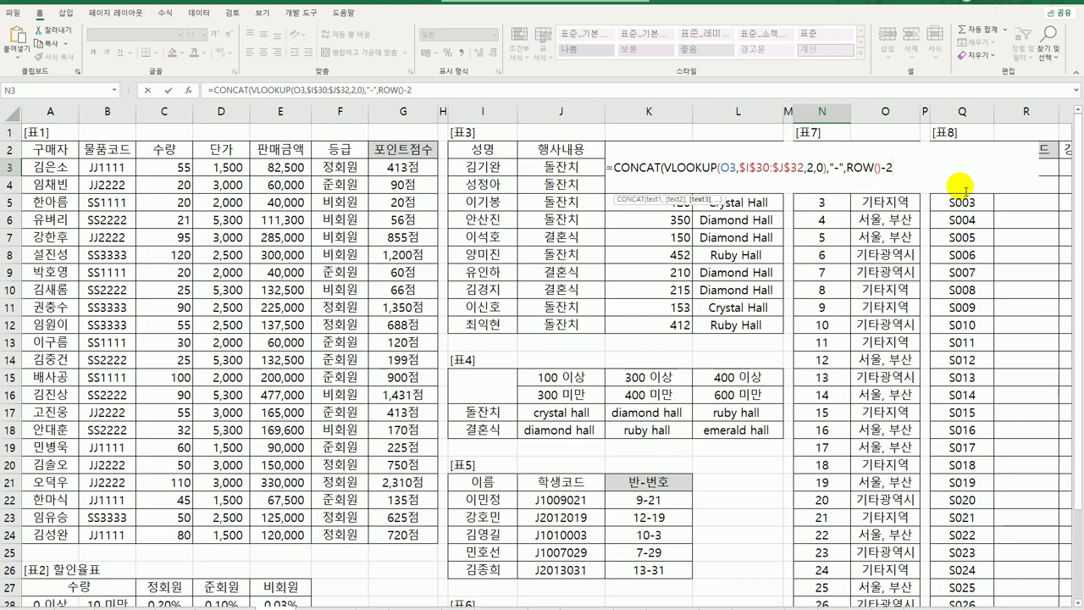
{"action": "key", "text": "Return"}
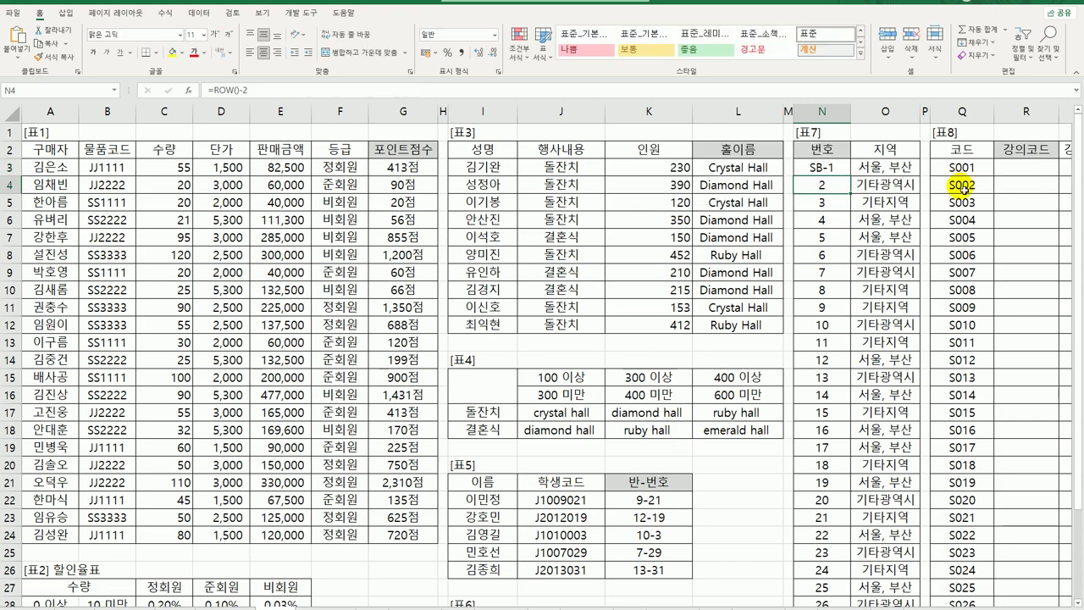
Fill N3's CONCAT formula down the whole 번호 column of [표7].
{"action": "left_click", "coordinate": [805, 167]}
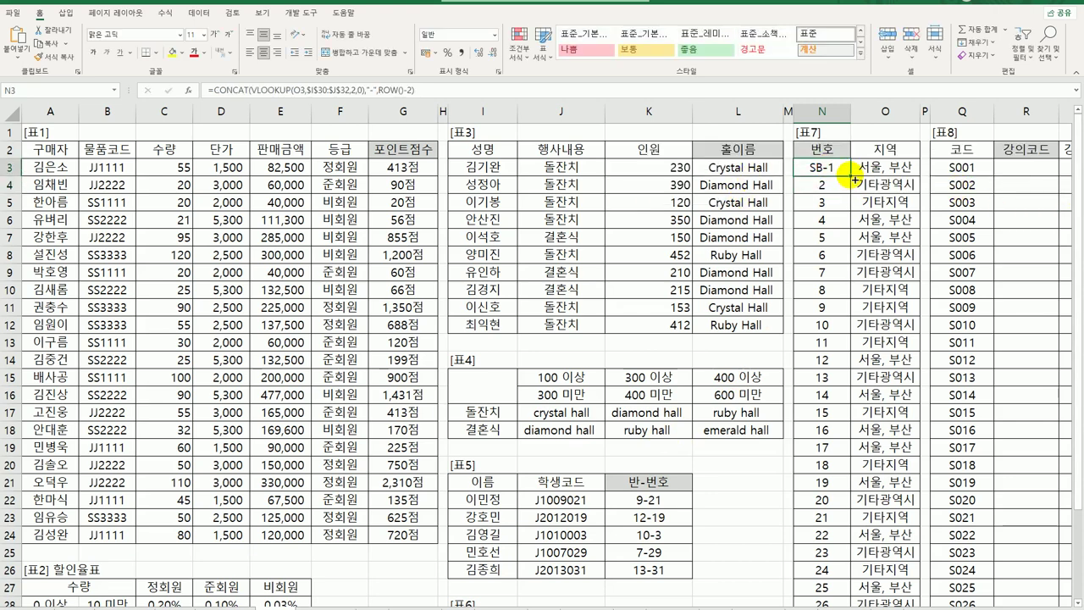
{"action": "double_click", "coordinate": [851, 175]}
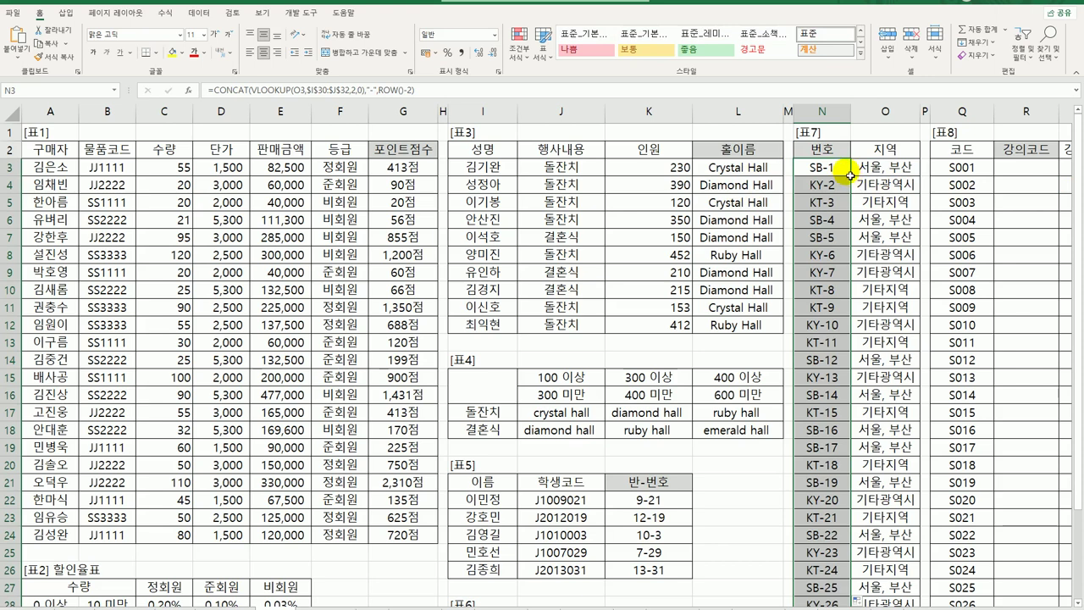
{"action": "left_click", "coordinate": [845, 175]}
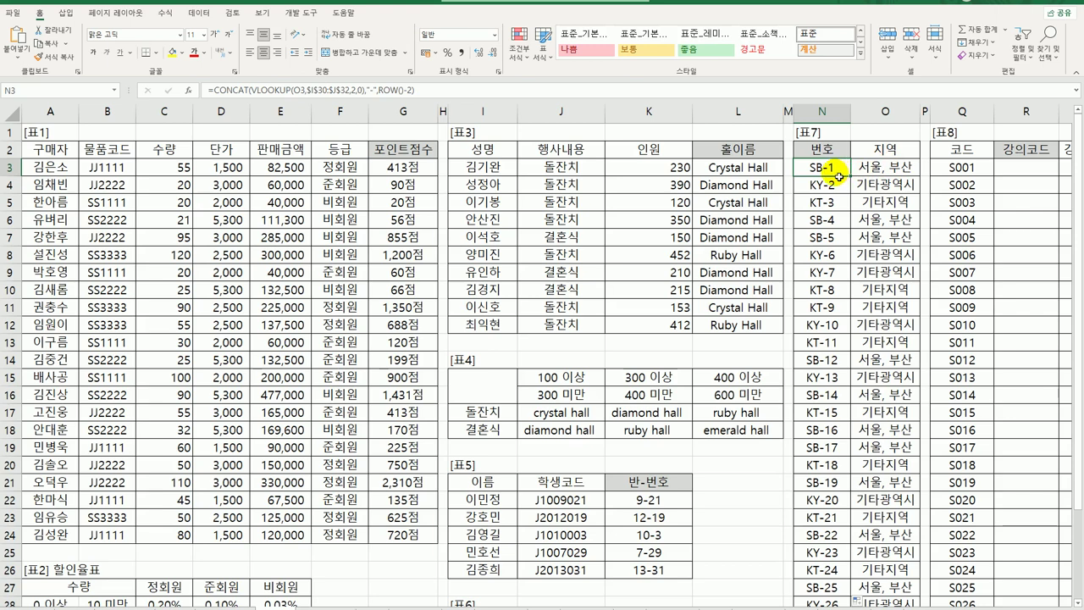
Start a REPLACE formula in R3, the first 강의코드 cell of [표8], and open its function arguments.
{"action": "left_click", "coordinate": [1004, 171]}
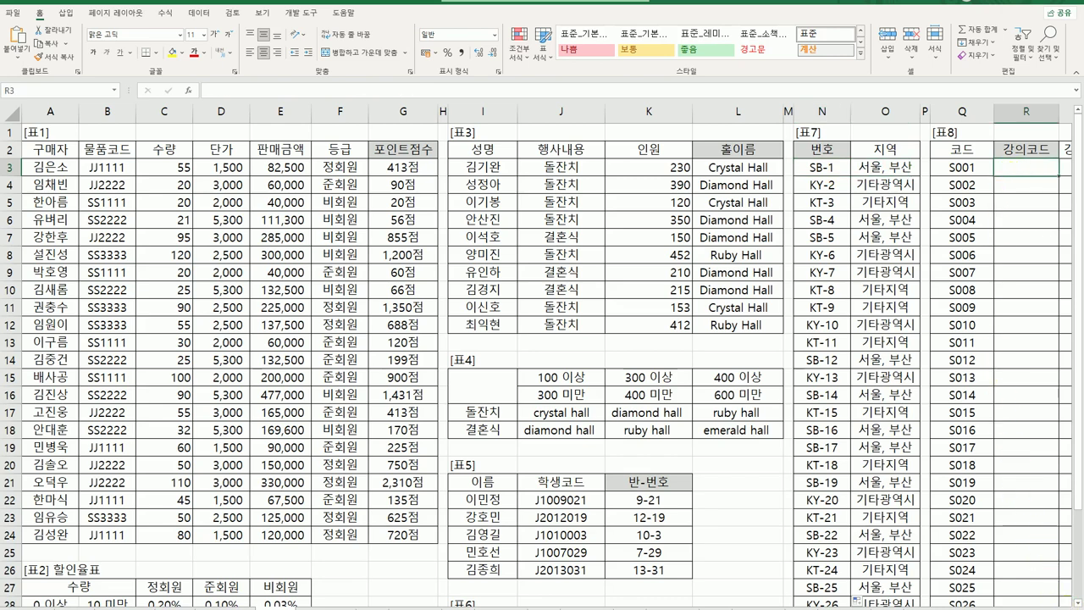
{"action": "scroll", "coordinate": [548, 355], "scroll_direction": "right", "scroll_amount": 1}
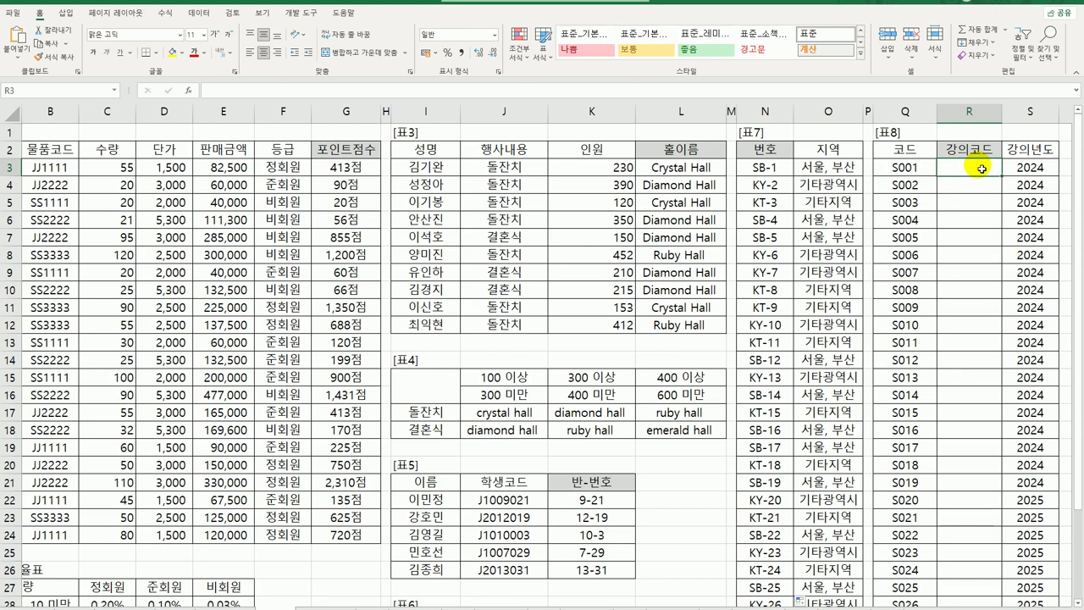
{"action": "left_click", "coordinate": [906, 168]}
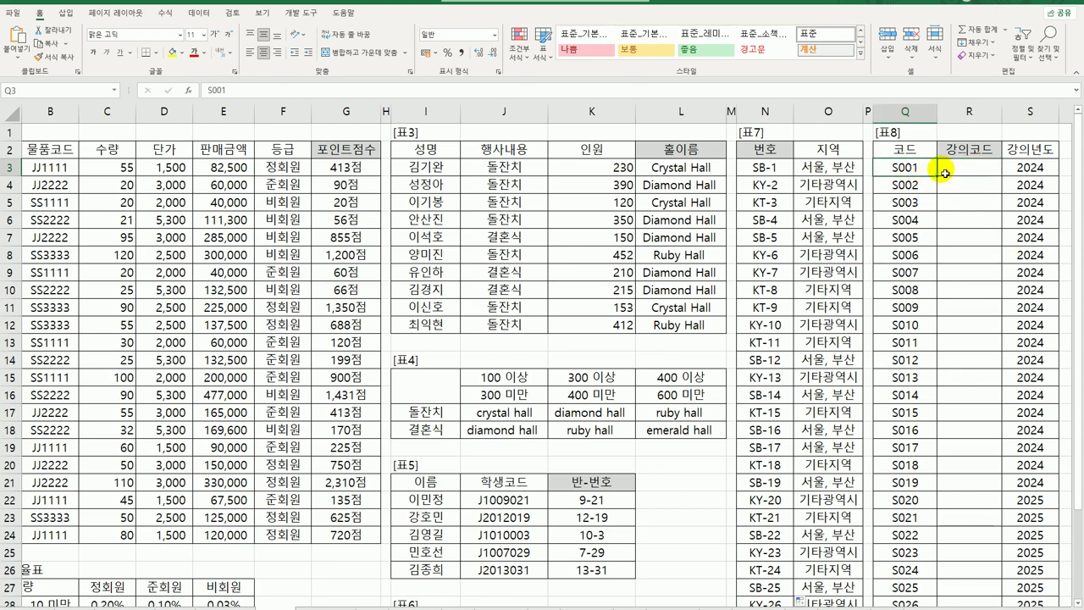
{"action": "left_click", "coordinate": [954, 173]}
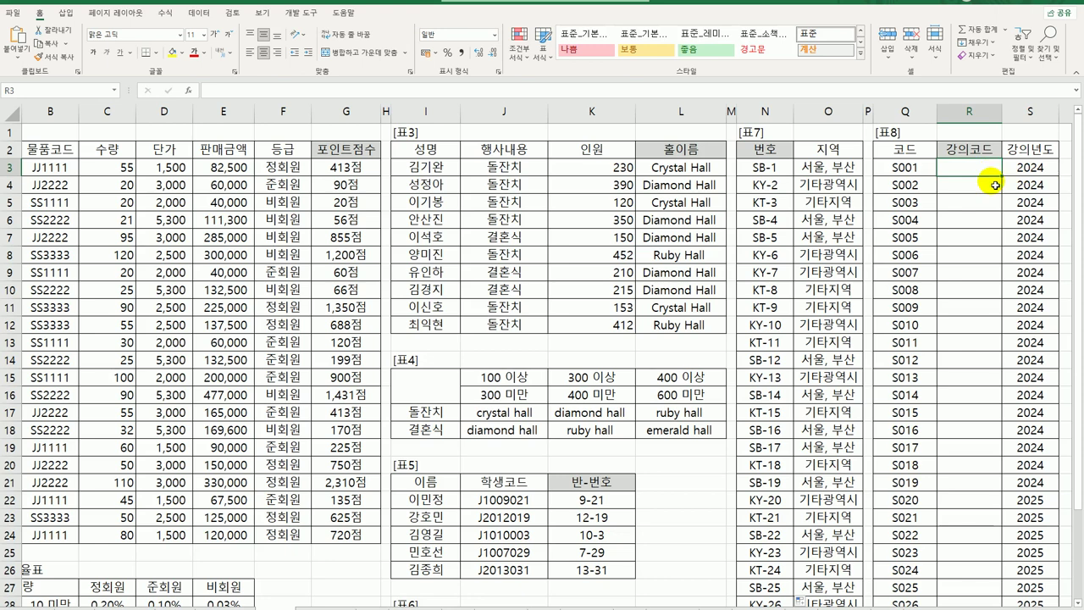
{"action": "type", "text": "="}
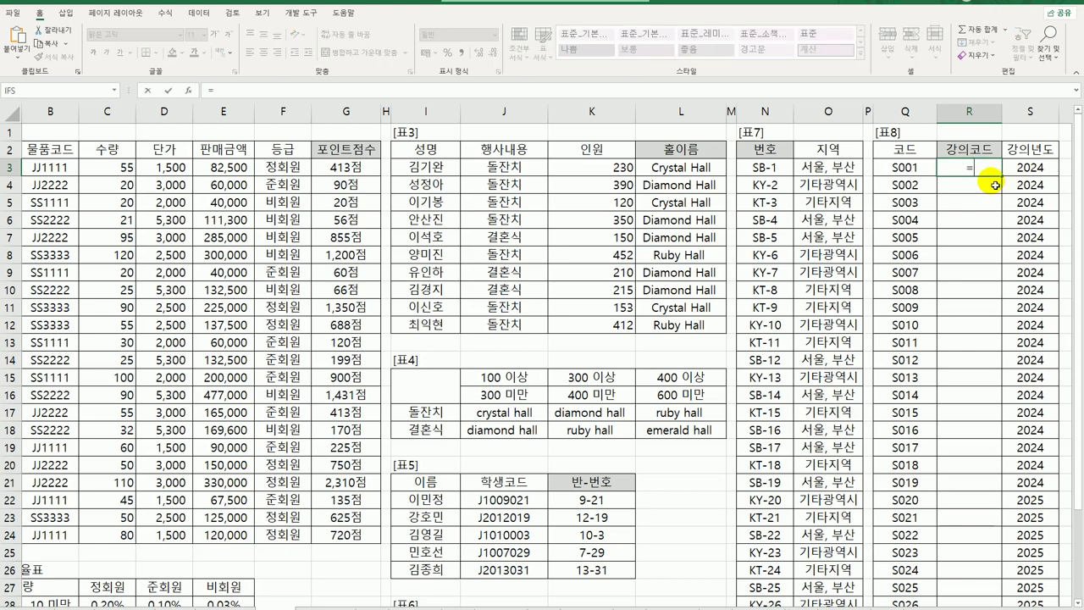
{"action": "type", "text": "rep"}
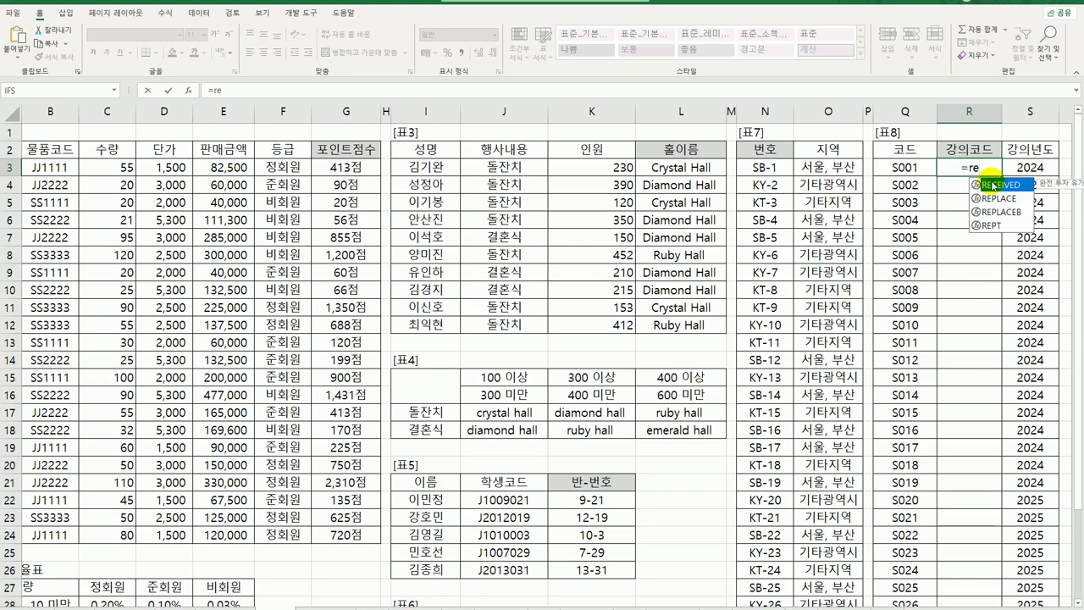
{"action": "double_click", "coordinate": [993, 184]}
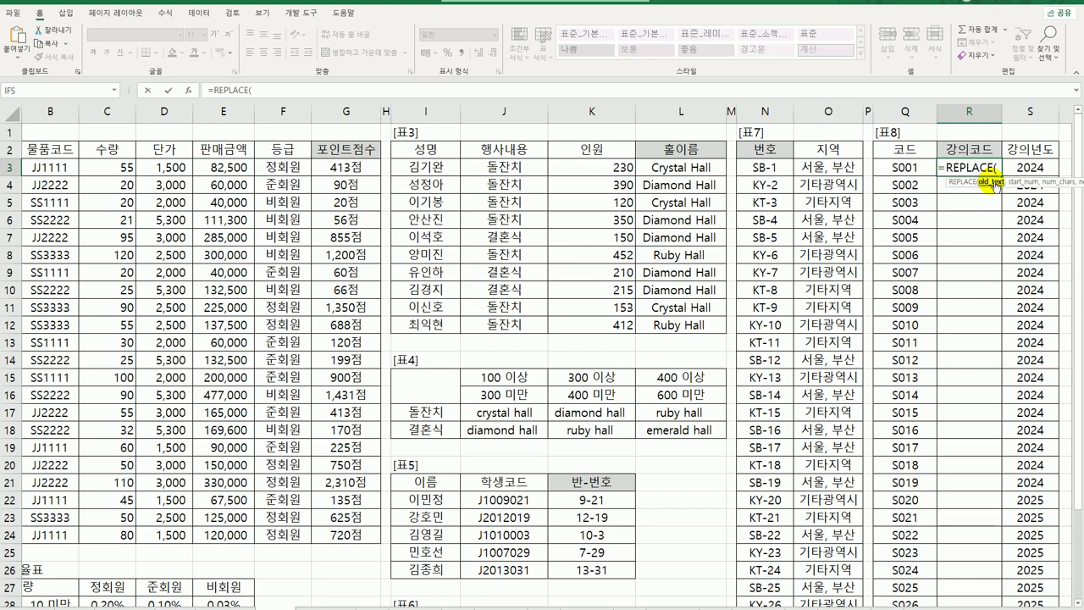
{"action": "type", "text": ")"}
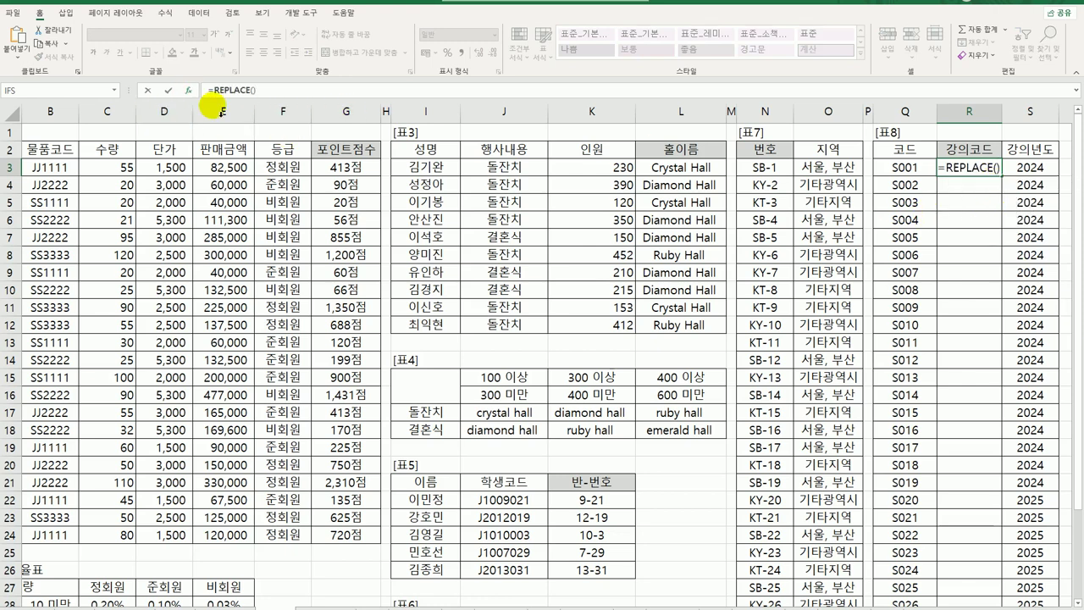
{"action": "left_click", "coordinate": [188, 89]}
{"action": "left_click_drag", "start_coordinate": [483, 339], "coordinate": [588, 174]}
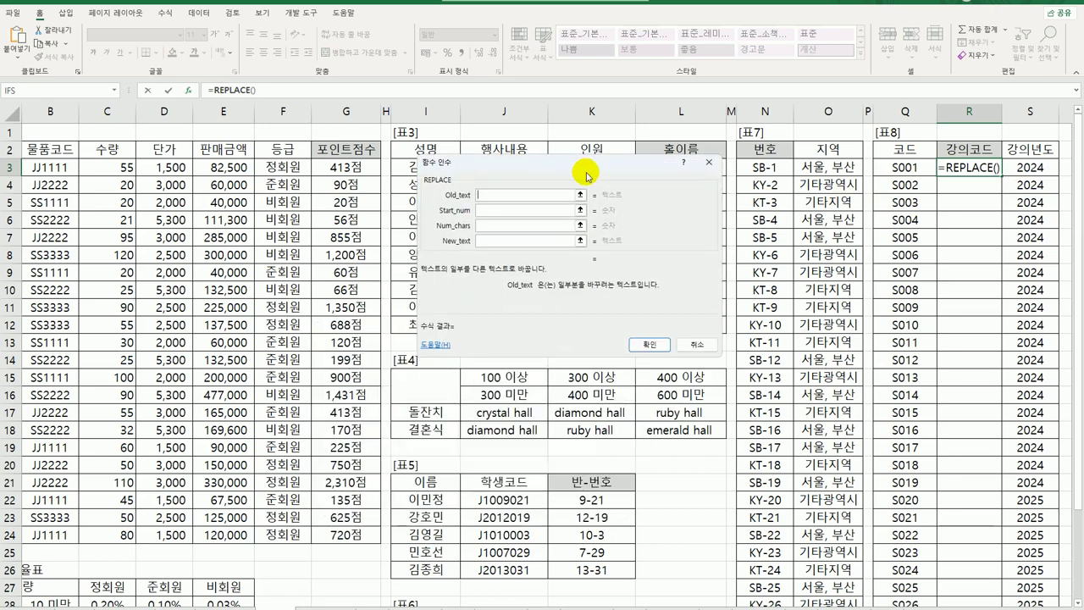
Set REPLACE's Old_text to Q3, Start_num to 2 and Num_chars to 0.
{"action": "left_click", "coordinate": [908, 169]}
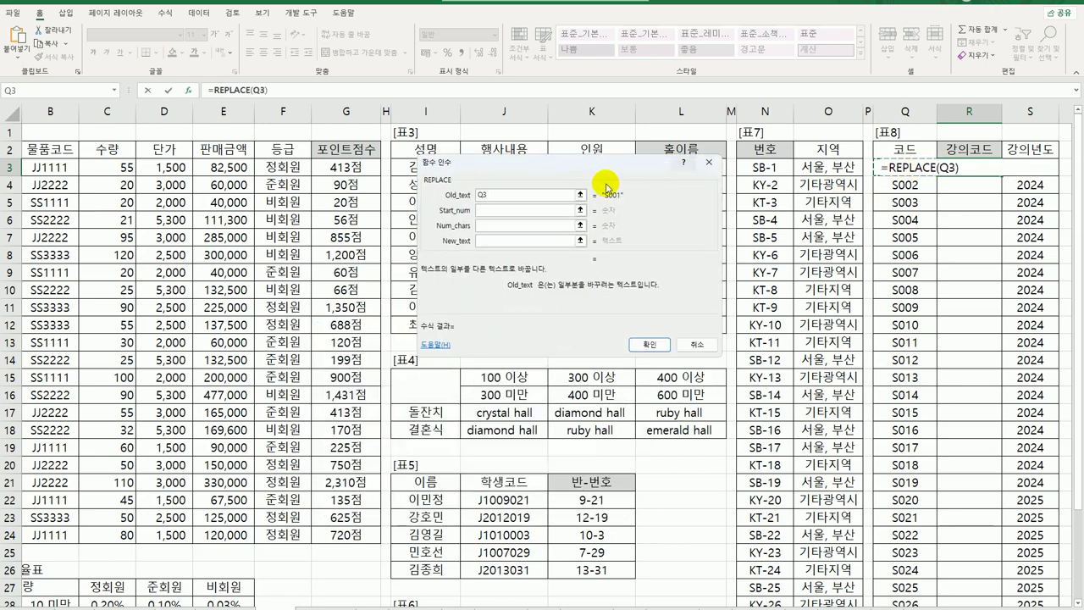
{"action": "left_click", "coordinate": [509, 211]}
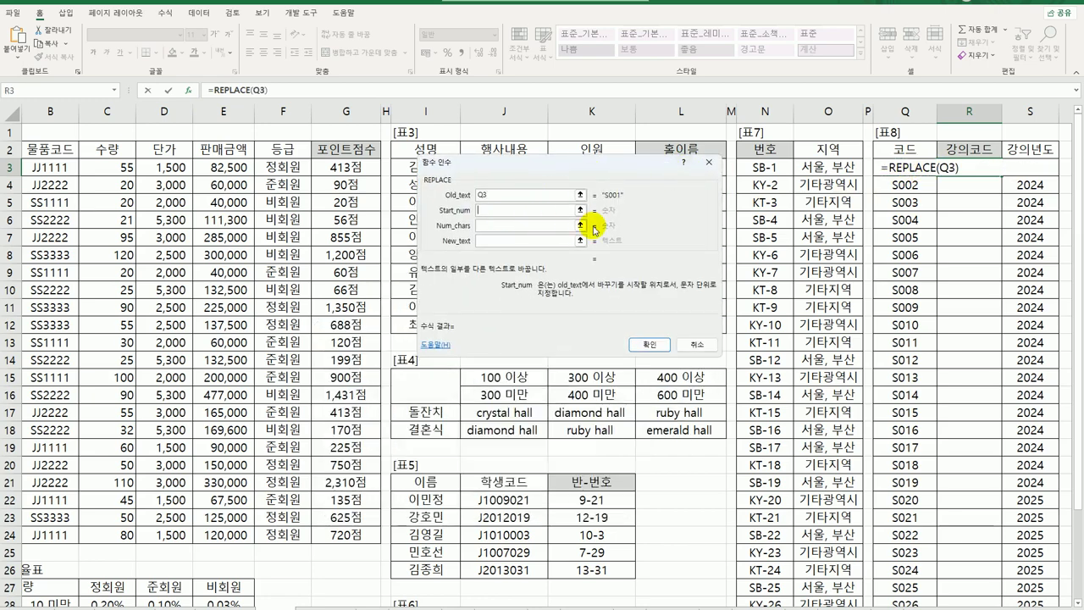
{"action": "type", "text": "2"}
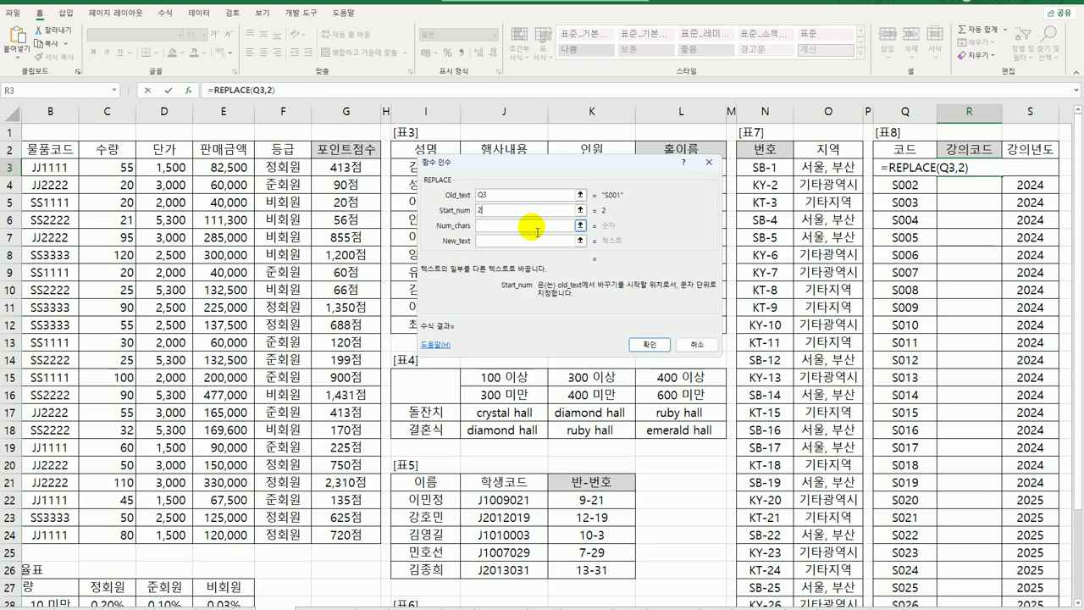
{"action": "left_click", "coordinate": [537, 226]}
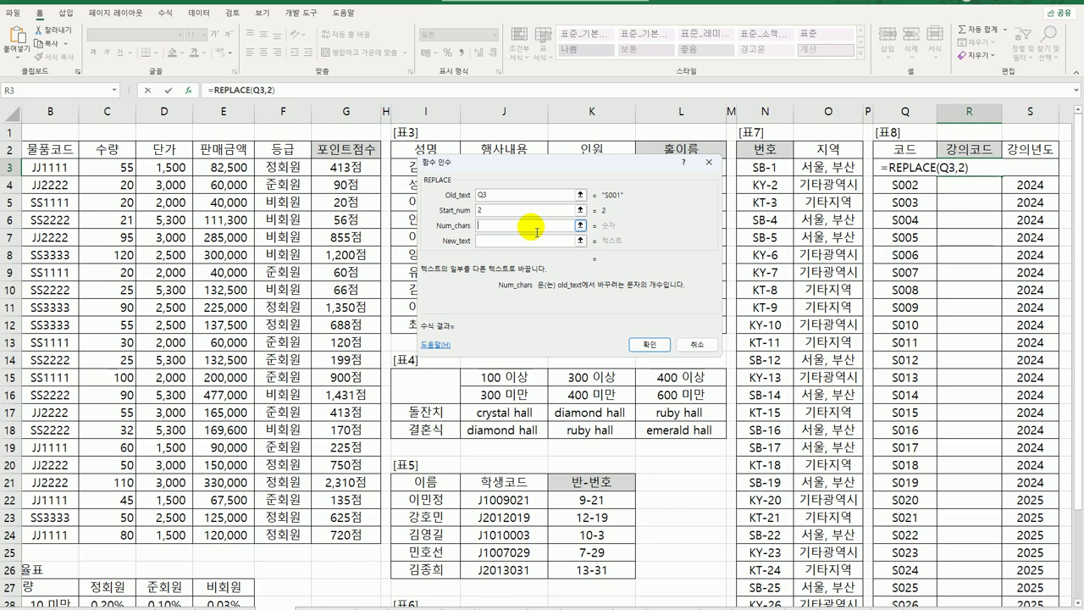
{"action": "type", "text": "0"}
Set REPLACE's New_text to "-"&right(S3,2), using the 강의년도 value in S3.
{"action": "left_click", "coordinate": [525, 241]}
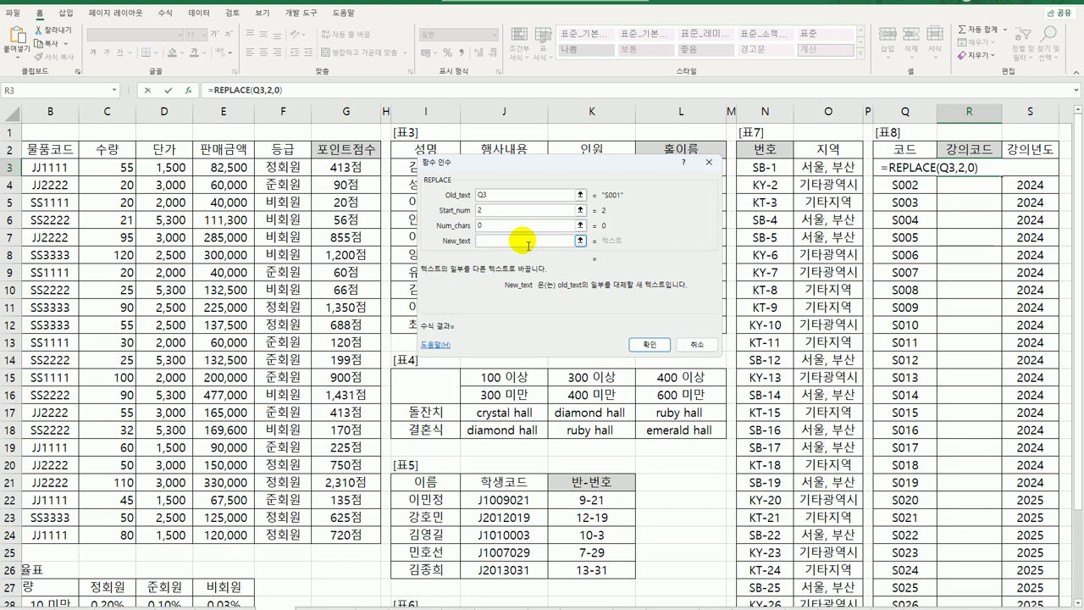
{"action": "type", "text": "\"-\"&right()"}
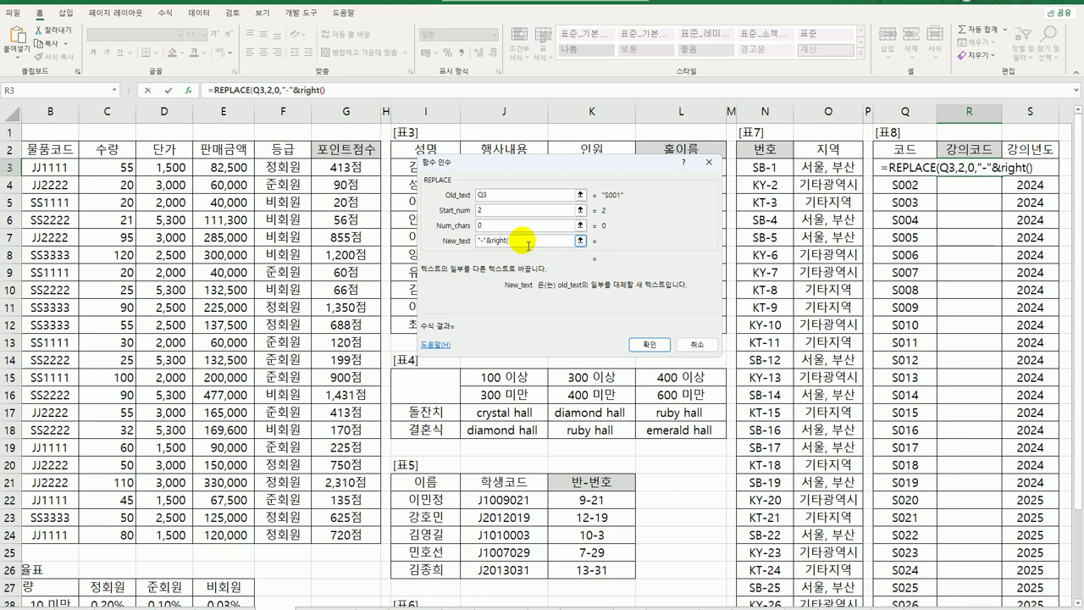
{"action": "left_click", "coordinate": [1047, 172]}
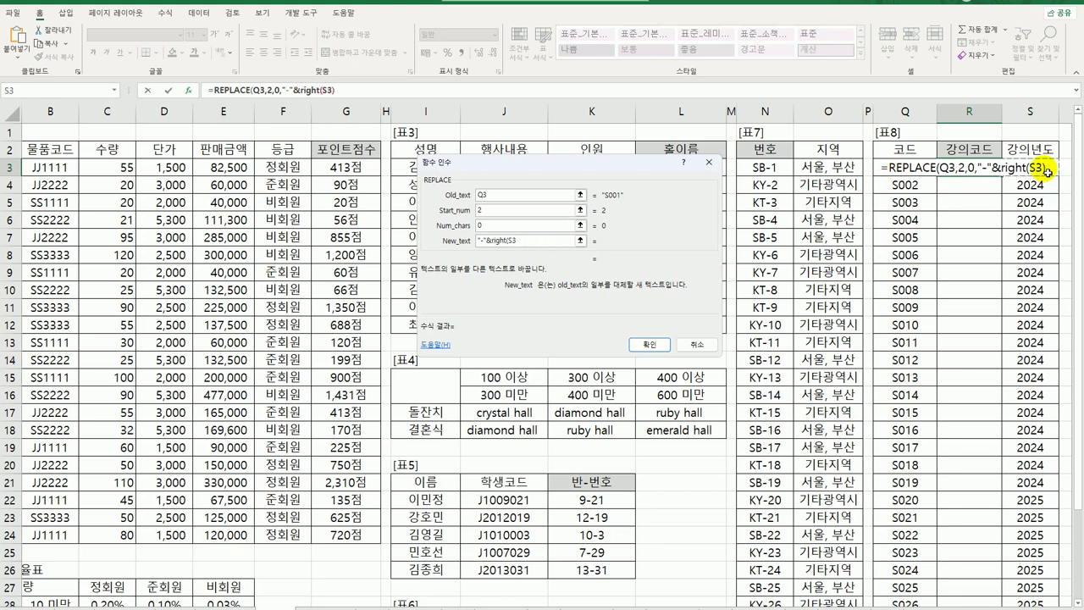
{"action": "type", "text": ",2)"}
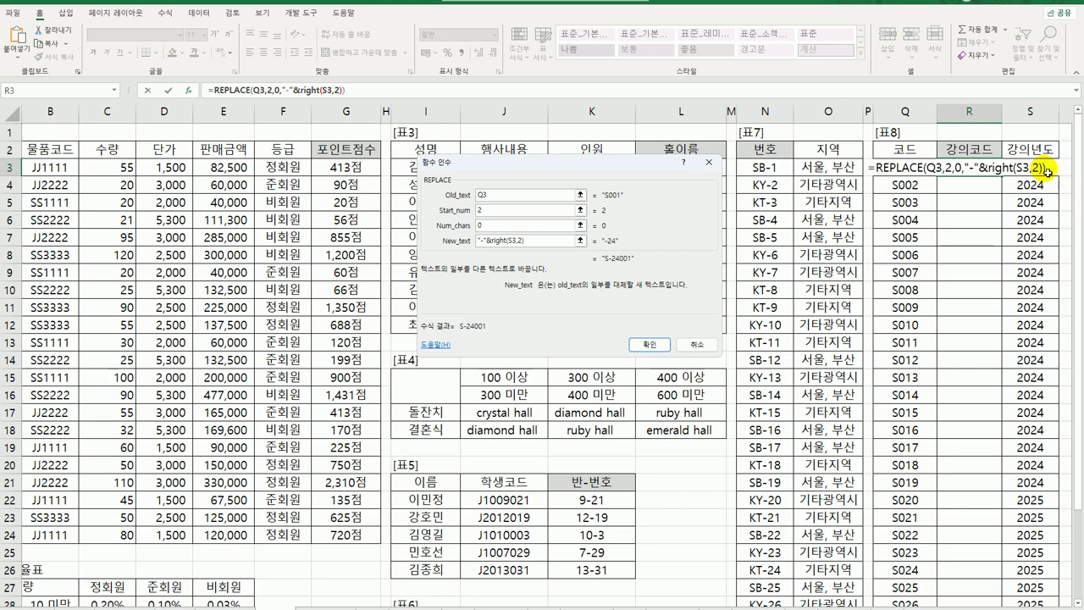
Append &"-" to REPLACE's New_text in R3 and fill the formula down the 강의코드 column of [표8].
{"action": "type", "text": "&\"-\""}
{"action": "left_click", "coordinate": [649, 344]}
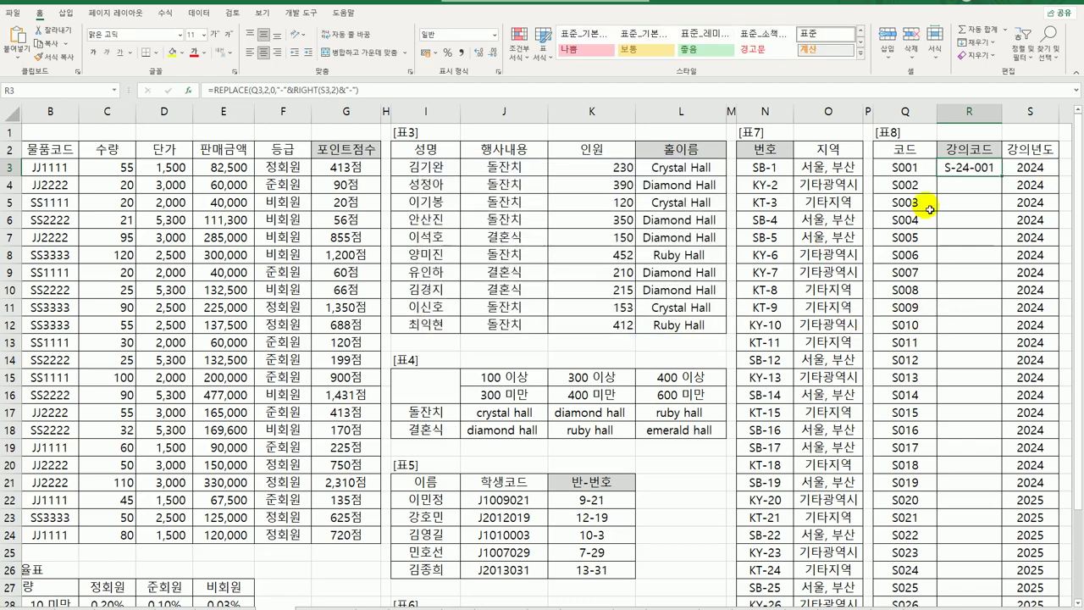
{"action": "double_click", "coordinate": [1002, 175]}
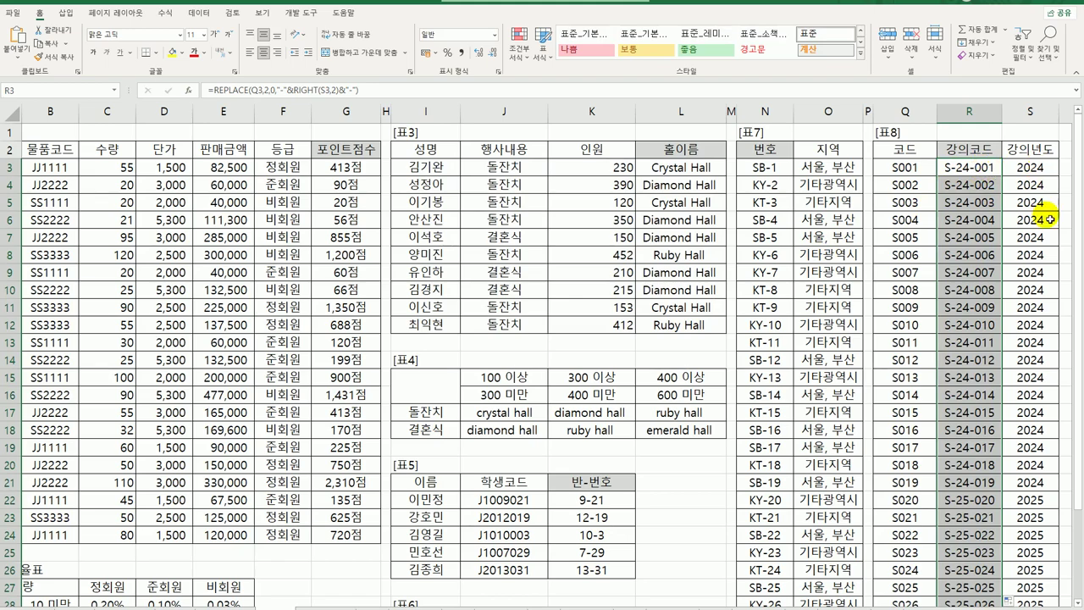
{"action": "scroll", "coordinate": [955, 364], "scroll_direction": "down", "scroll_amount": 2}
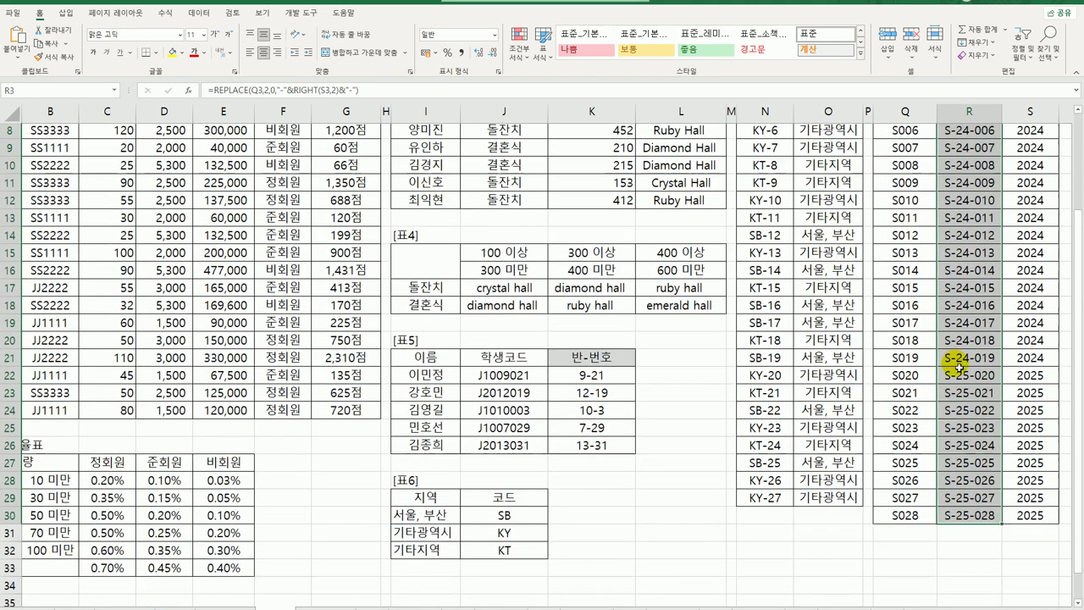
{"action": "scroll", "coordinate": [956, 364], "scroll_direction": "up", "scroll_amount": 2}
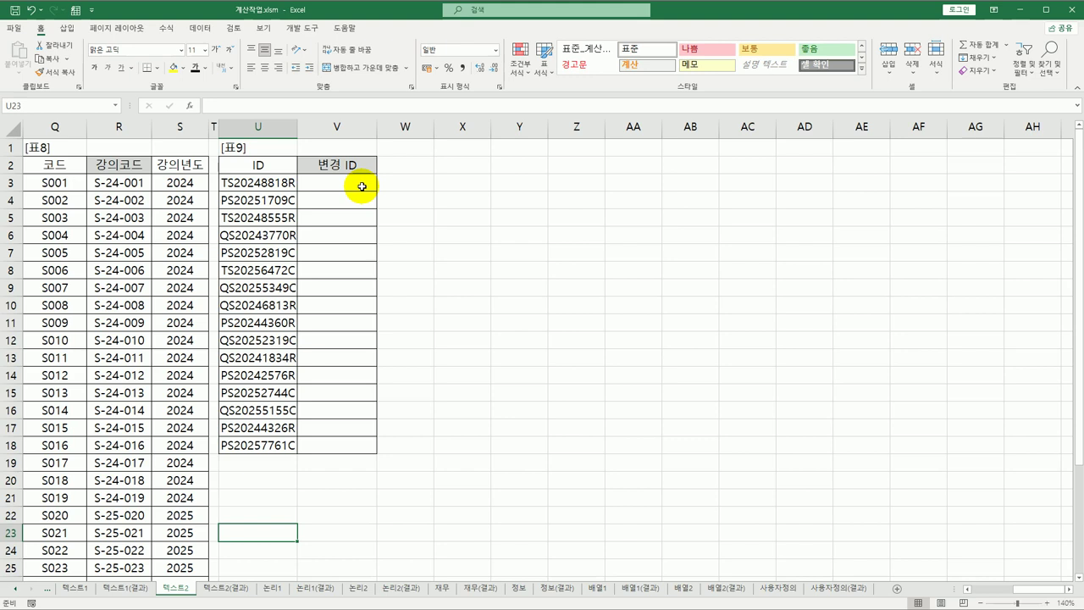
Enter =MID(U3,3,4) in V3, the first 변경 ID cell of [표9], and fill it down the column.
{"action": "left_click", "coordinate": [362, 187]}
{"action": "left_click", "coordinate": [257, 182]}
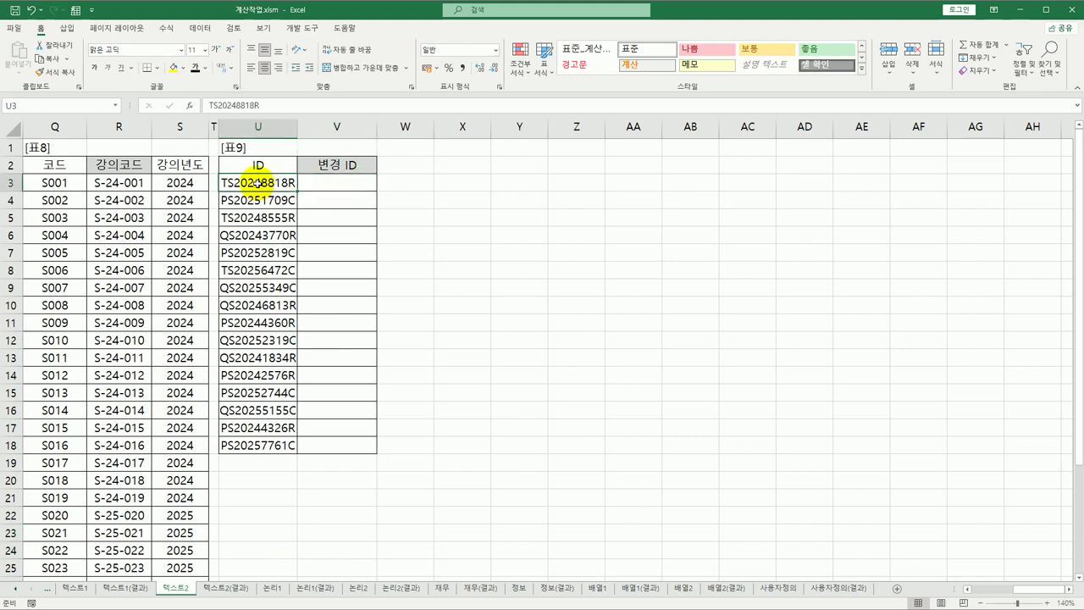
{"action": "left_click", "coordinate": [326, 179]}
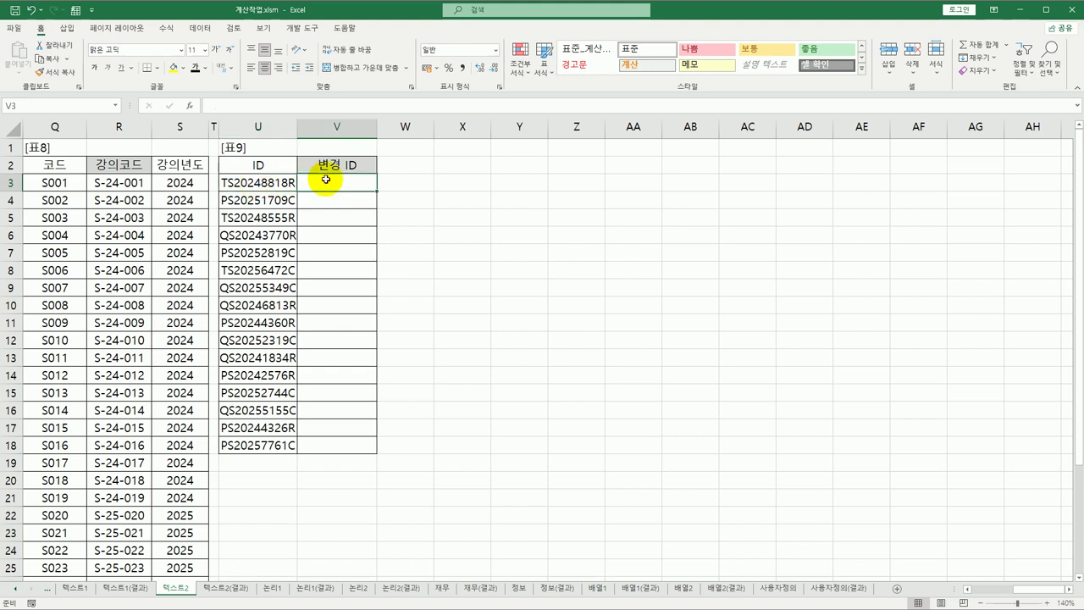
{"action": "left_click", "coordinate": [240, 180]}
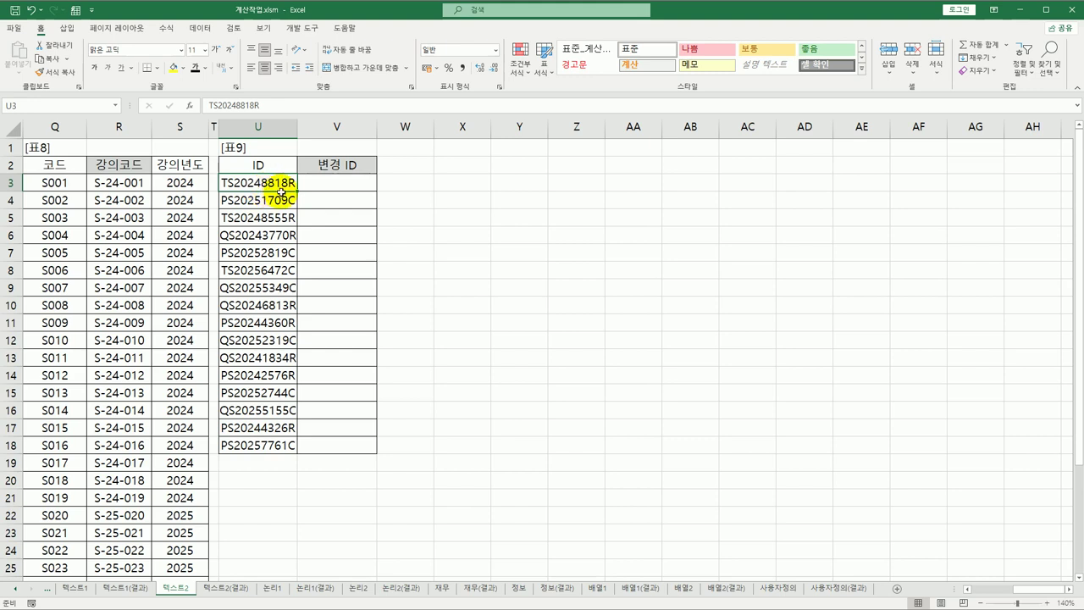
{"action": "left_click", "coordinate": [315, 184]}
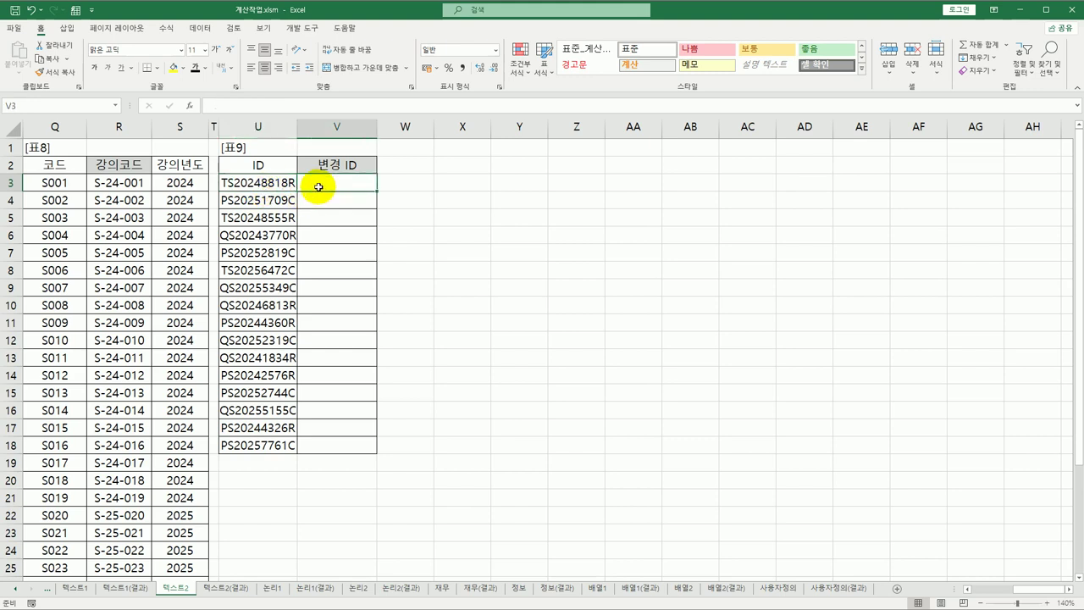
{"action": "type", "text": "="}
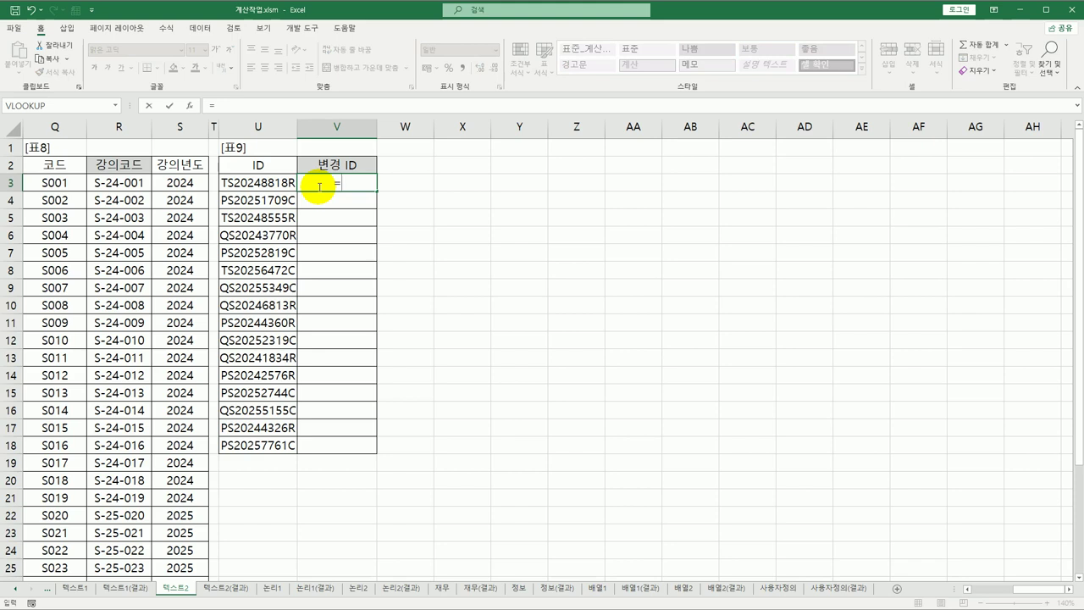
{"action": "type", "text": "MID("}
{"action": "key", "text": "Left"}
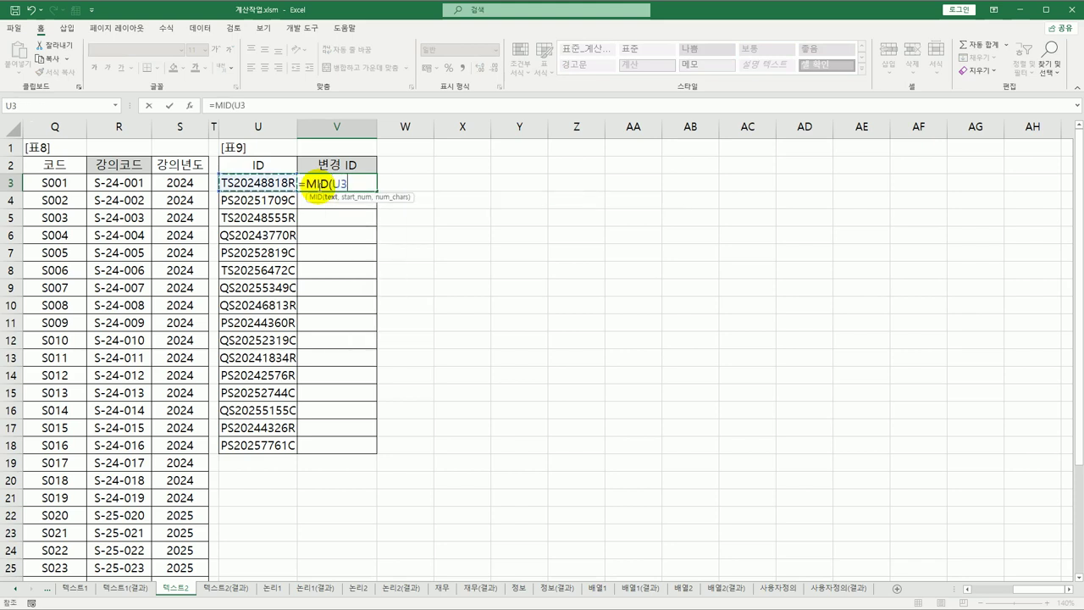
{"action": "type", "text": ",3,"}
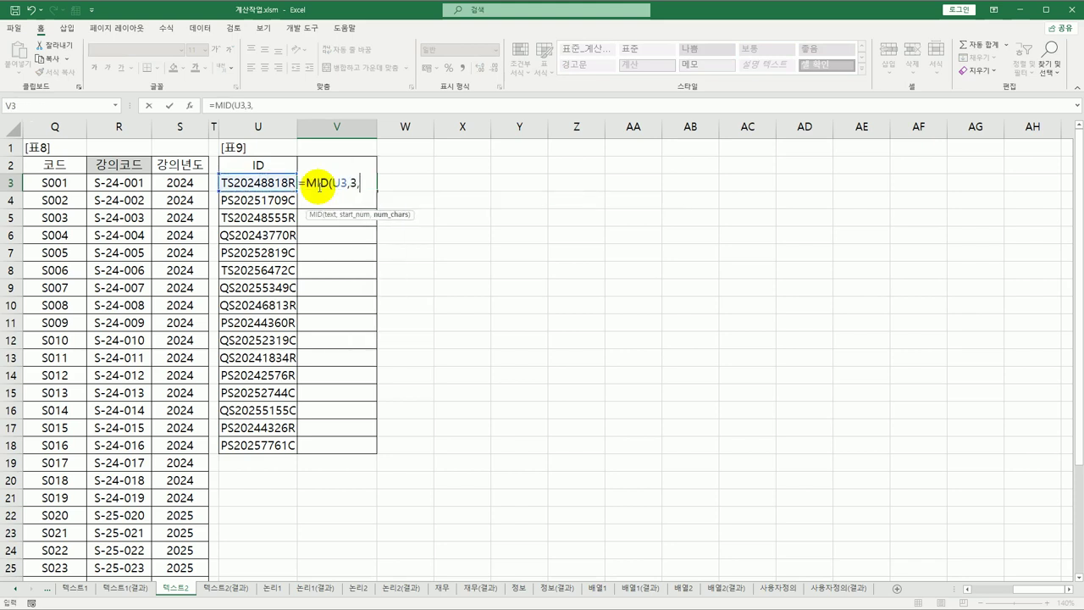
{"action": "type", "text": "4)"}
{"action": "key", "text": "Return"}
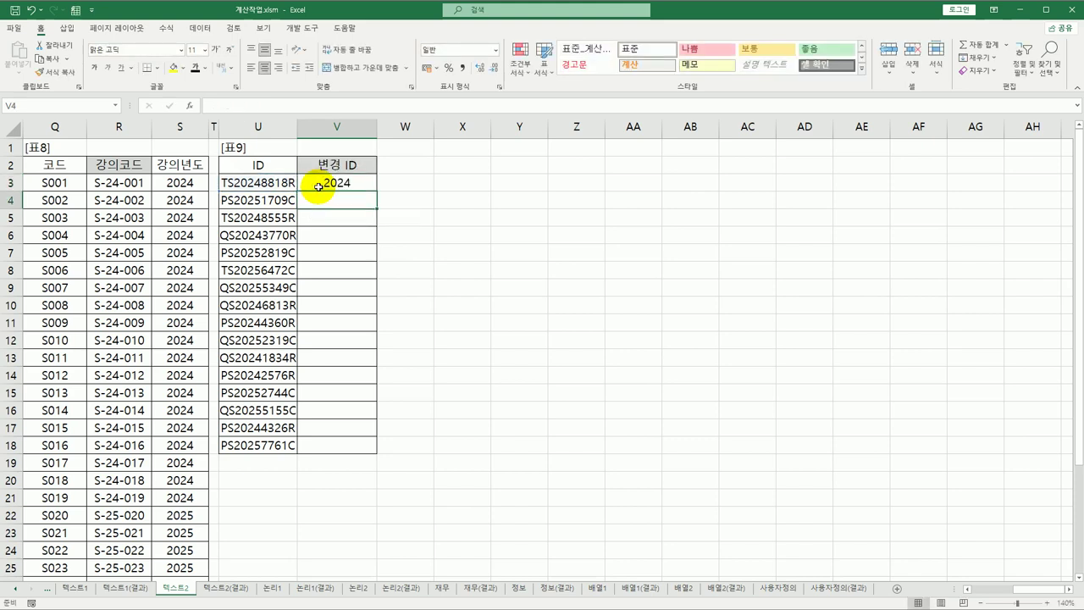
{"action": "left_click", "coordinate": [334, 186]}
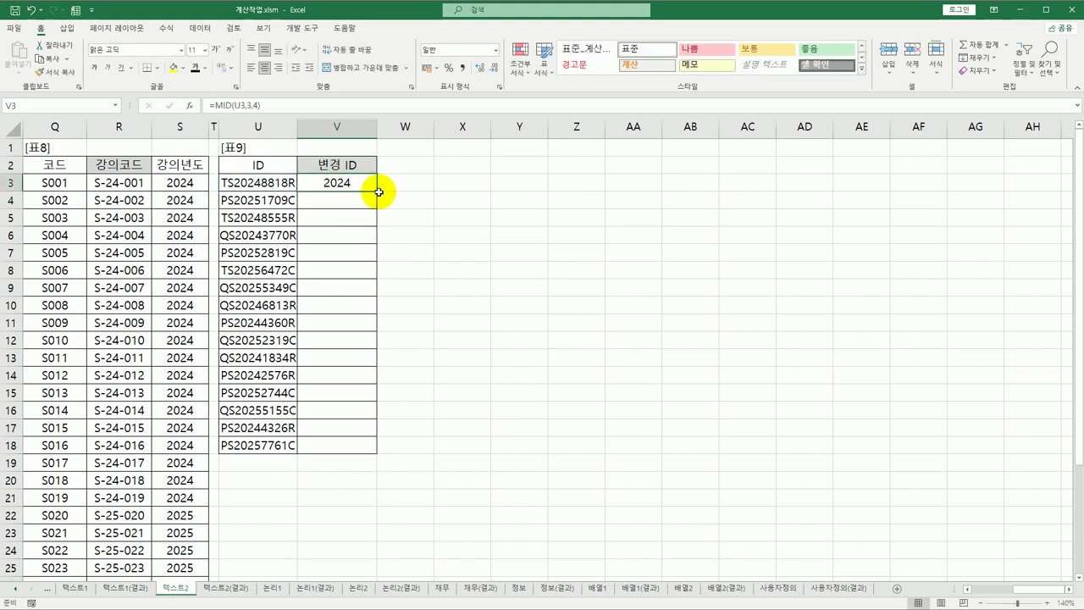
{"action": "double_click", "coordinate": [376, 192]}
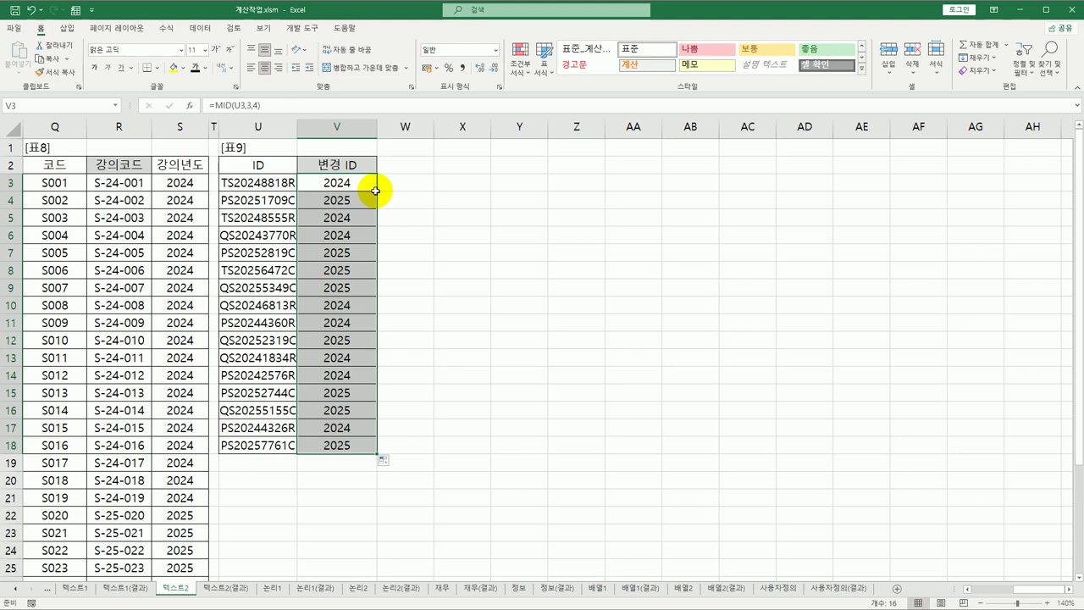
Wrap V3's MID formula in VALUE and fill =VALUE(MID(U3,3,4)) down the 변경 ID column.
{"action": "left_click", "coordinate": [347, 186]}
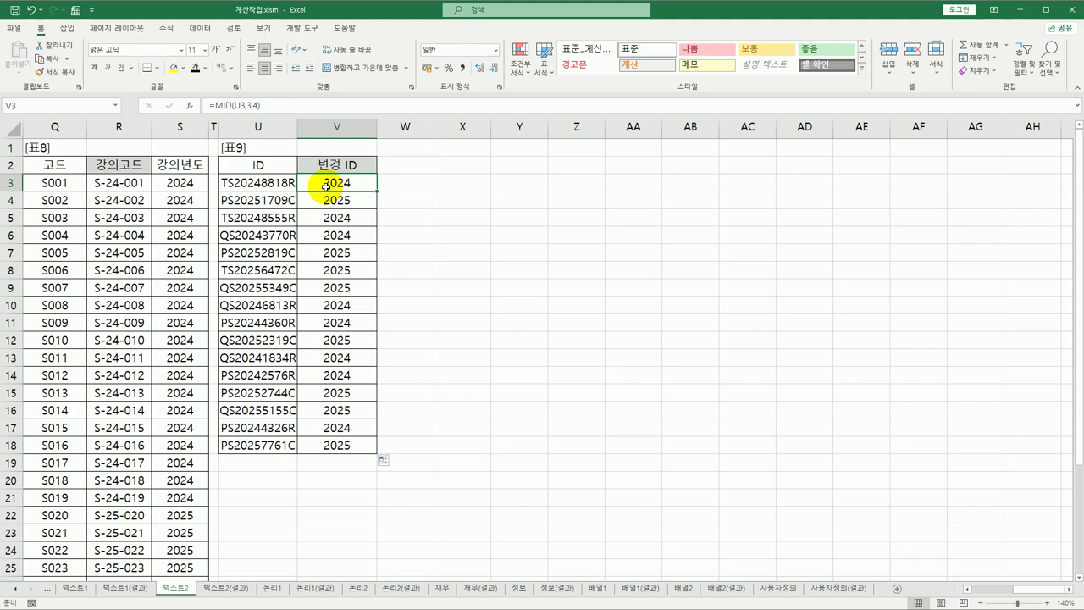
{"action": "double_click", "coordinate": [326, 186]}
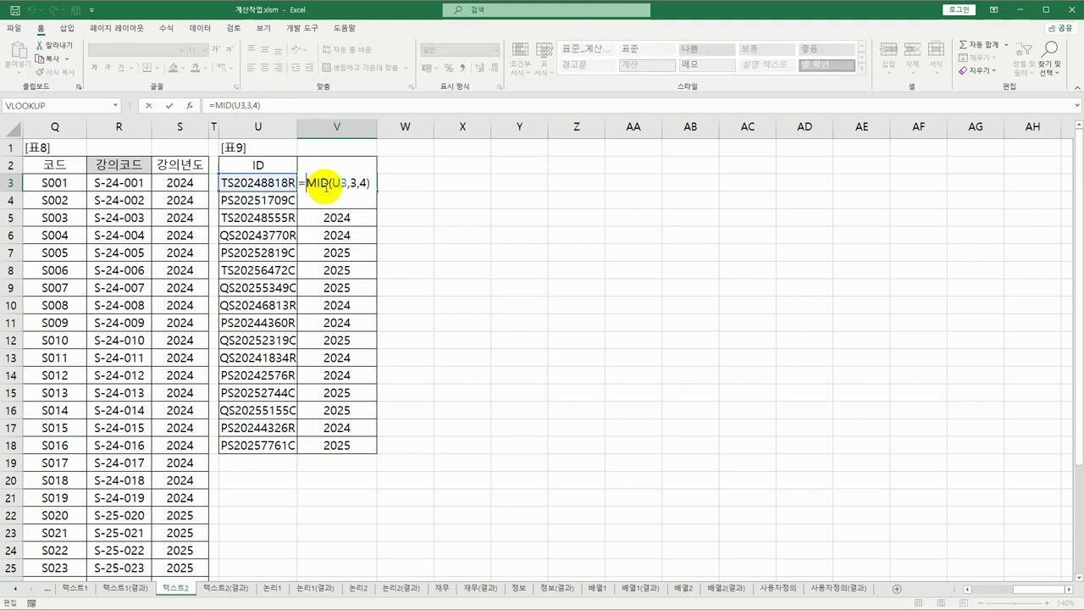
{"action": "type", "text": "va"}
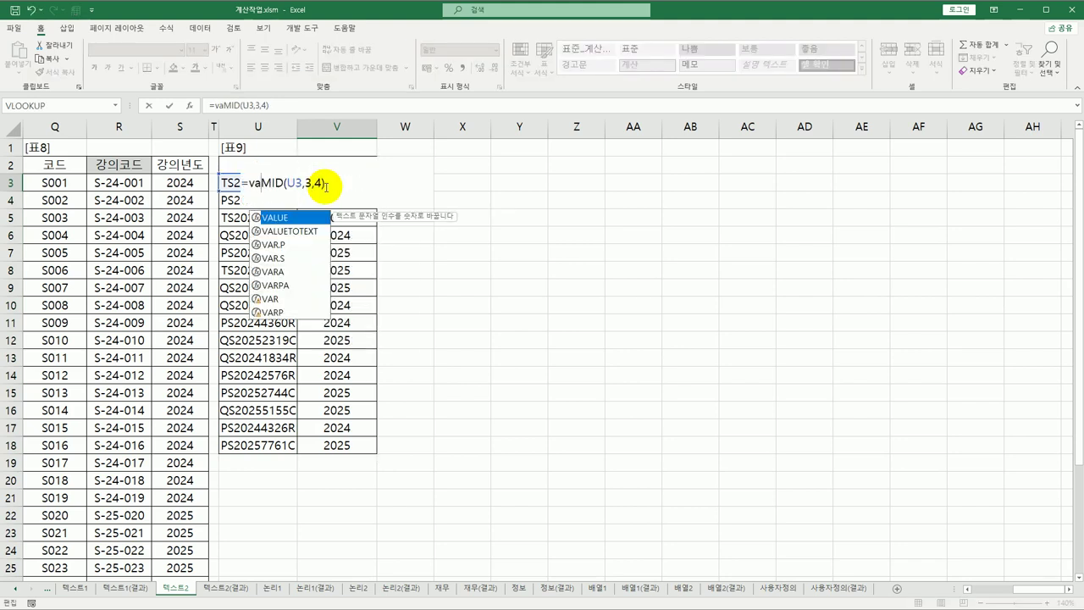
{"action": "key", "text": "Tab"}
{"action": "key", "text": "End"}
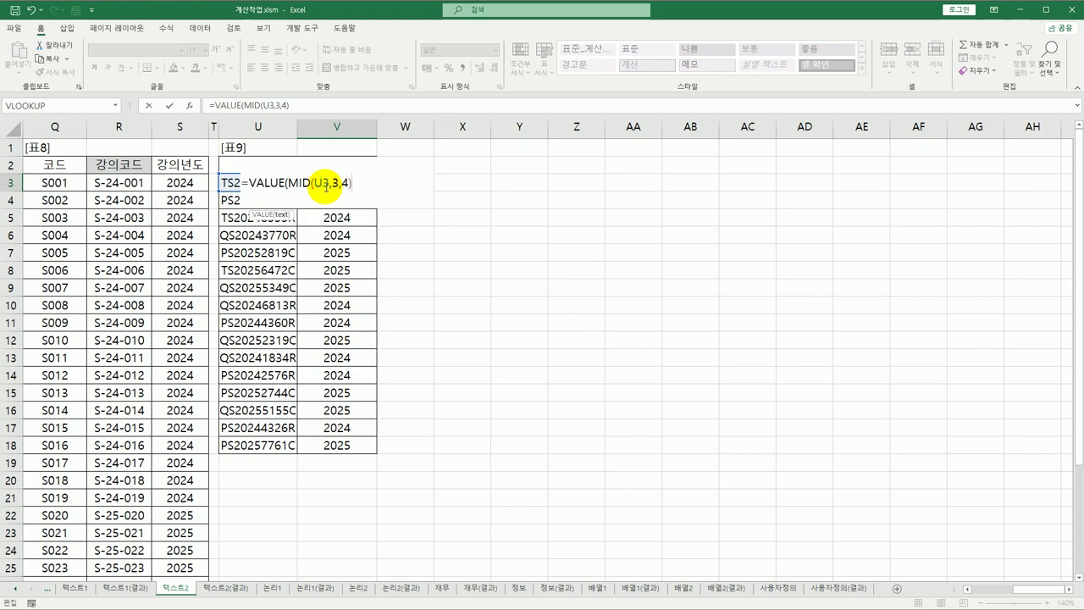
{"action": "type", "text": ")"}
{"action": "key", "text": "Return"}
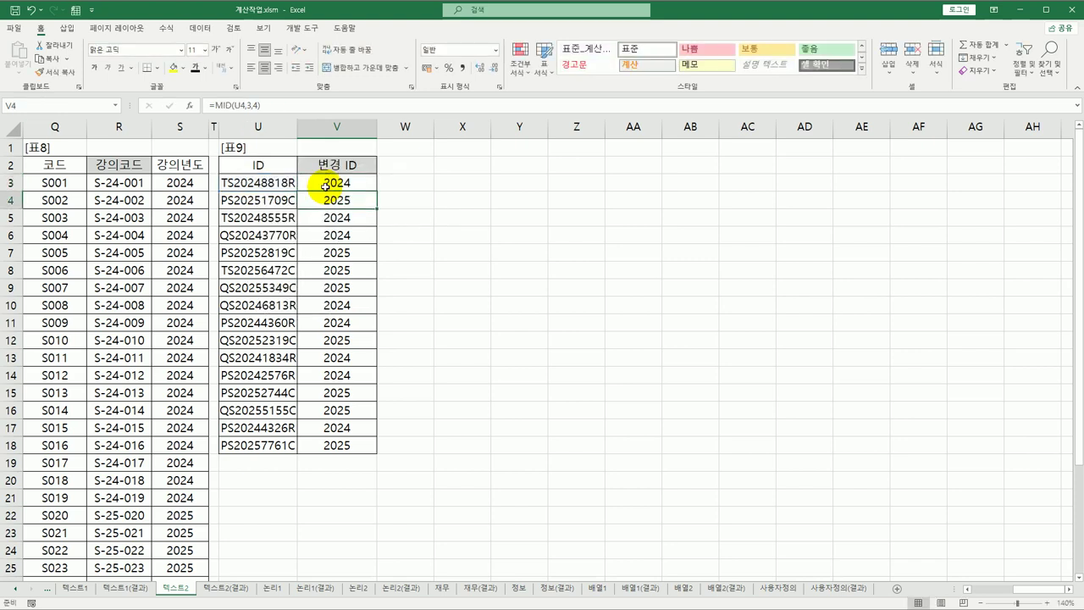
{"action": "left_click", "coordinate": [325, 186]}
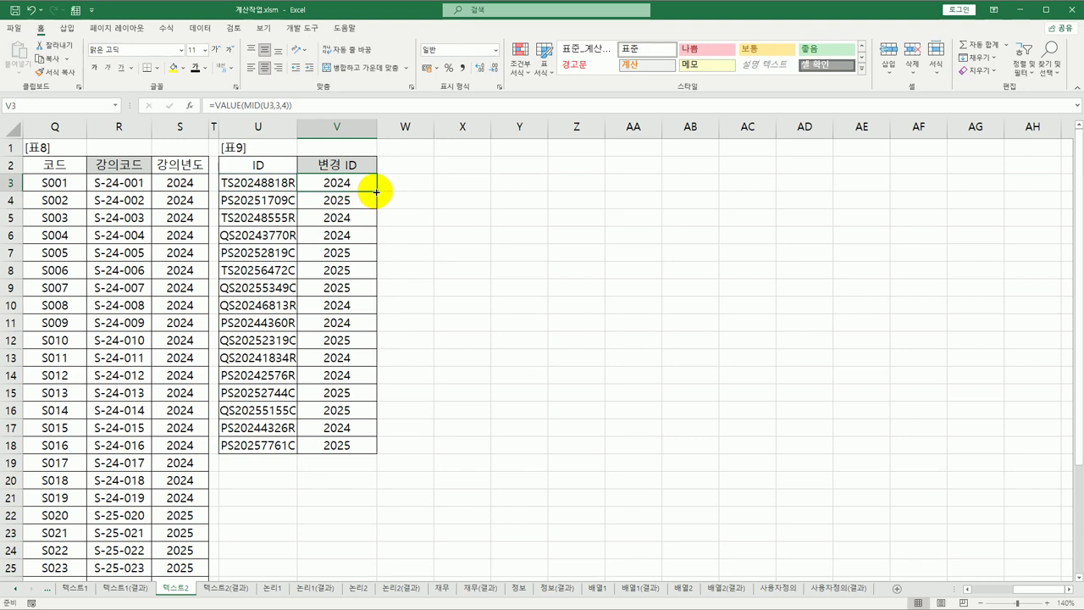
{"action": "double_click", "coordinate": [376, 192]}
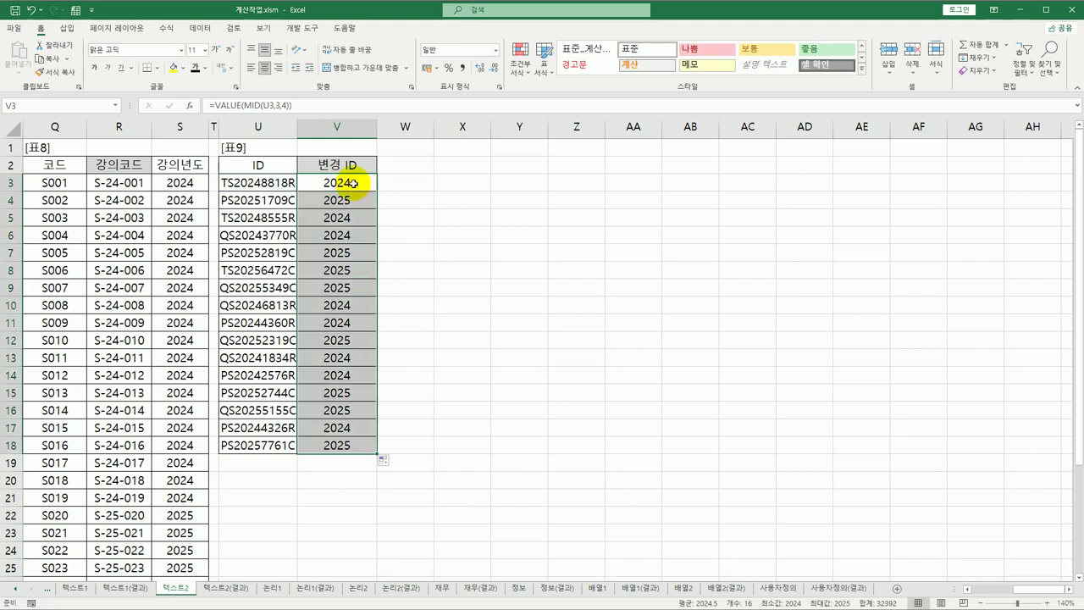
Put V3's VALUE formula inside an IF function, testing whether it equals 2025.
{"action": "left_click", "coordinate": [350, 182]}
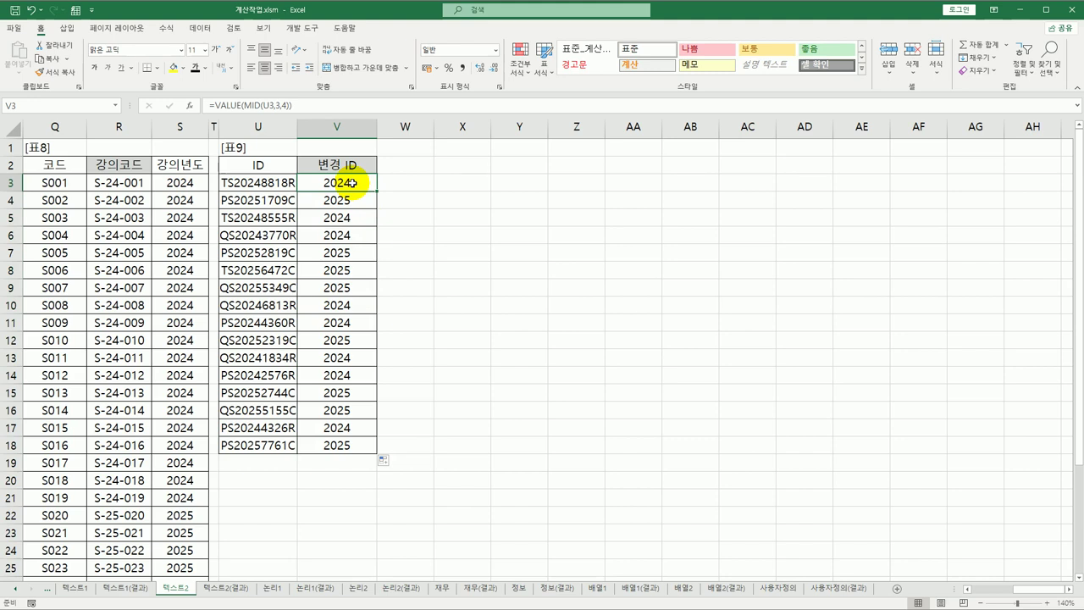
{"action": "double_click", "coordinate": [314, 182]}
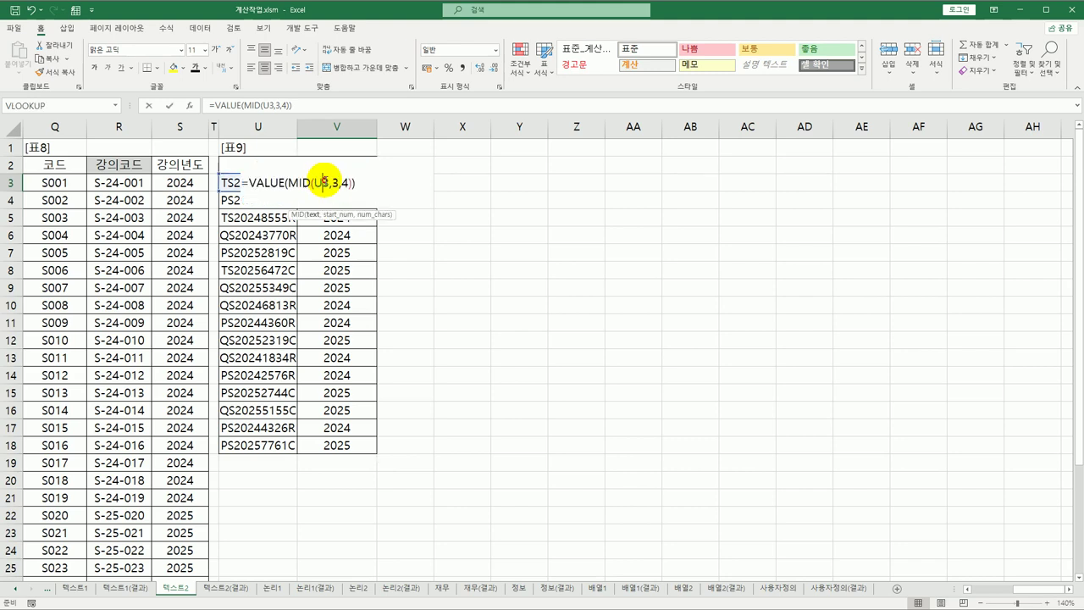
{"action": "left_click", "coordinate": [250, 182]}
{"action": "type", "text": "if"}
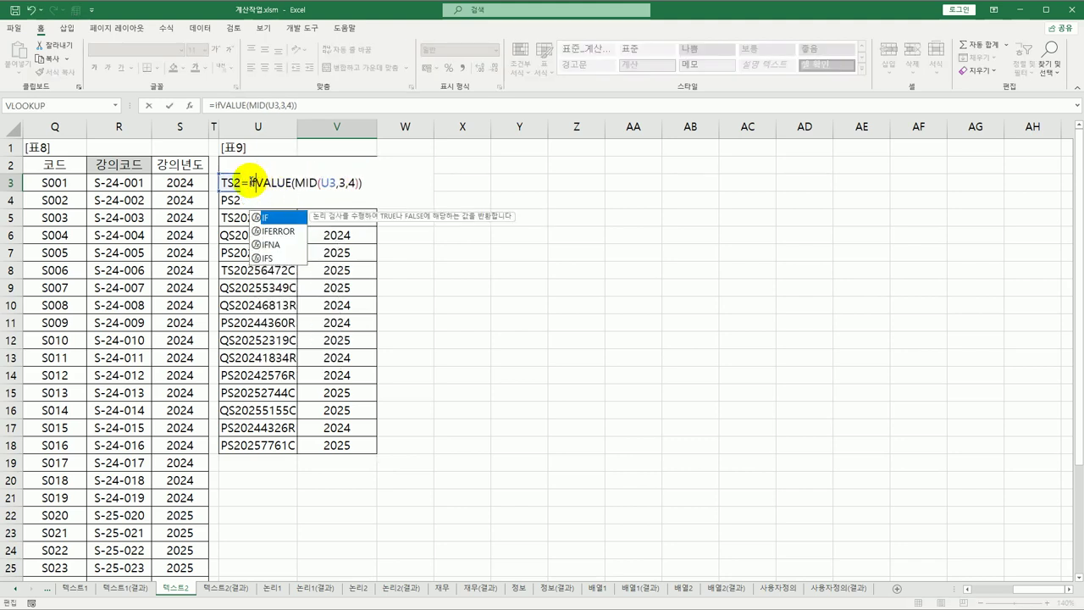
{"action": "key", "text": "Tab"}
{"action": "key", "text": "End"}
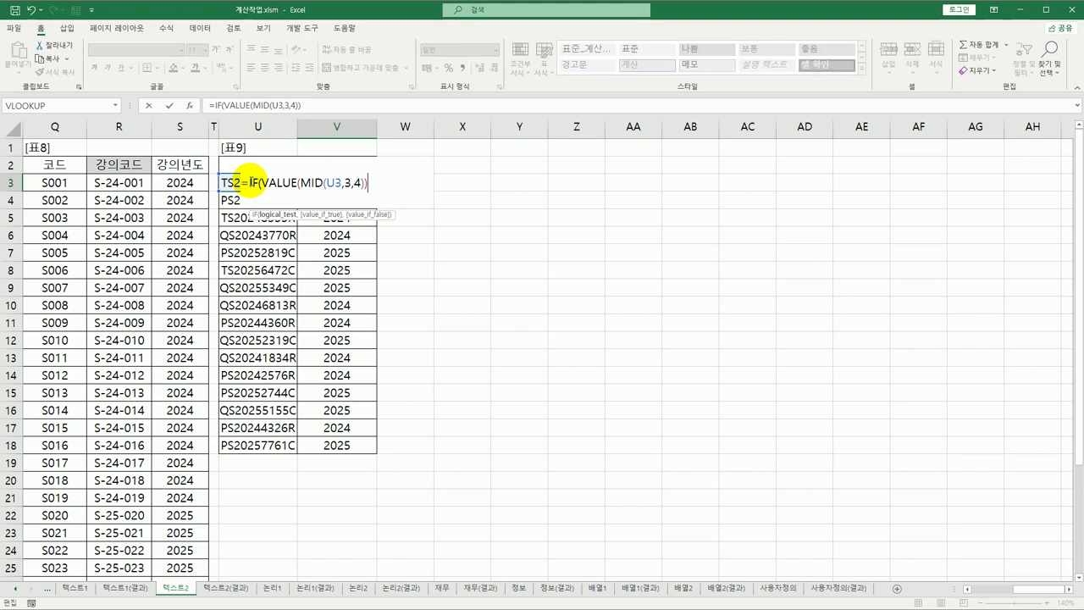
{"action": "type", "text": "=2025,"}
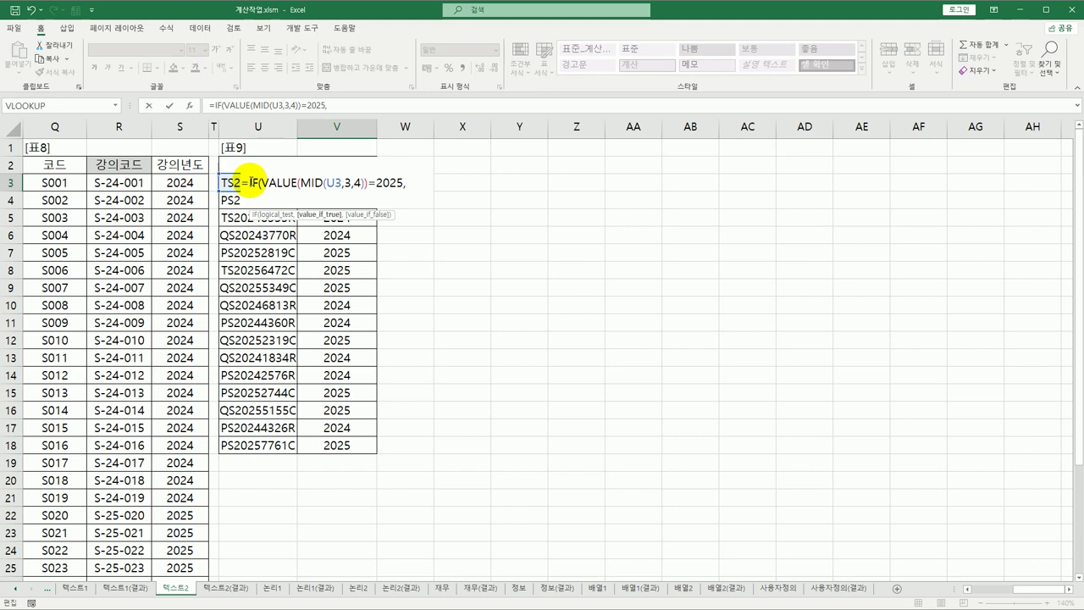
Add SUBSTITUTE(U3,"C","") as the value_if_true argument of V3's IF formula.
{"action": "type", "text": "subs"}
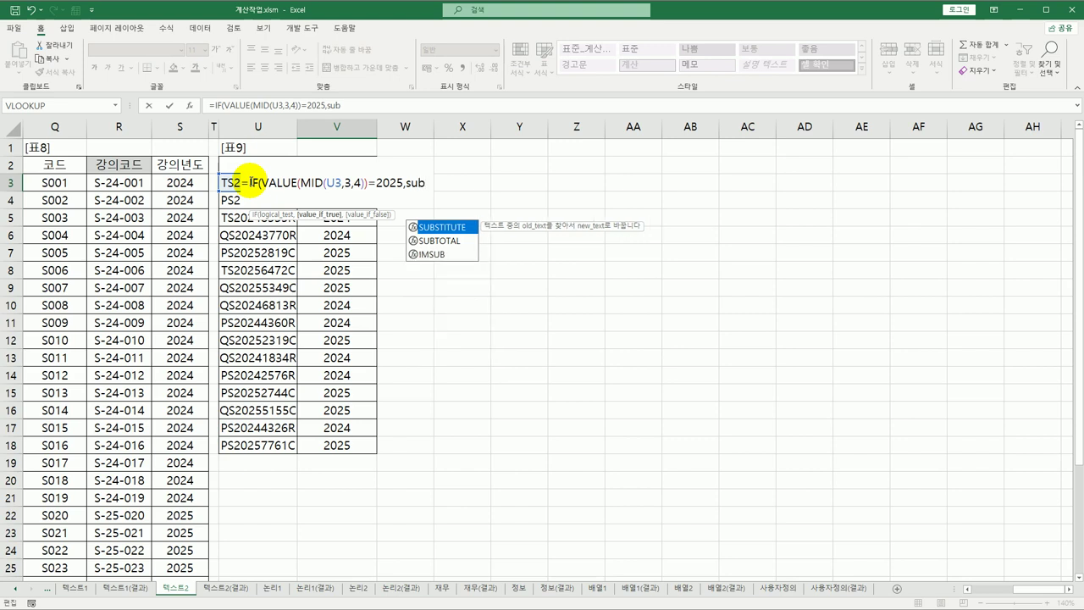
{"action": "key", "text": "Tab"}
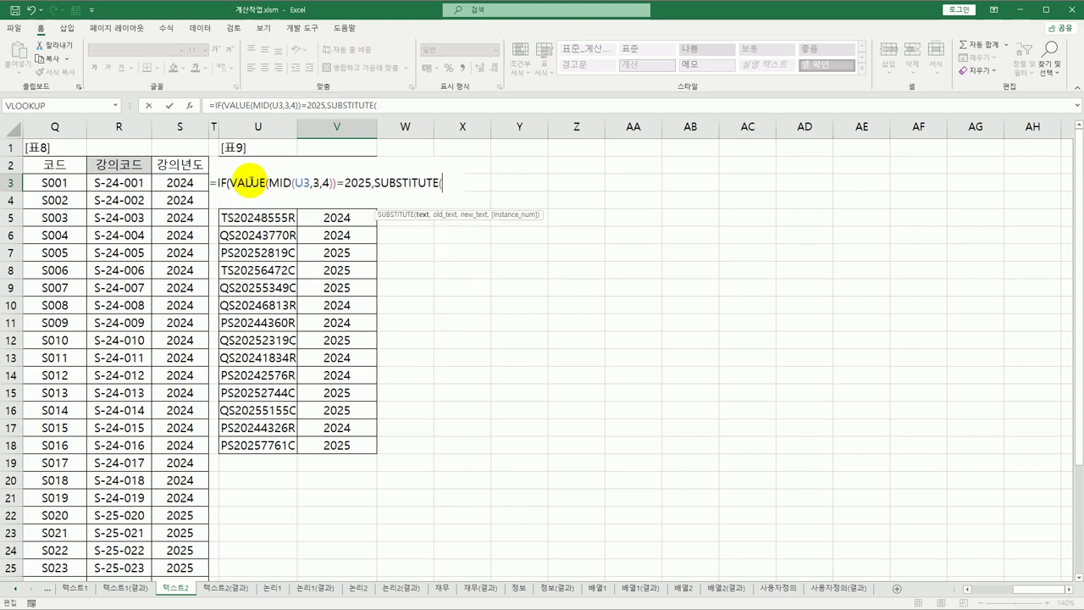
{"action": "key", "text": "Left"}
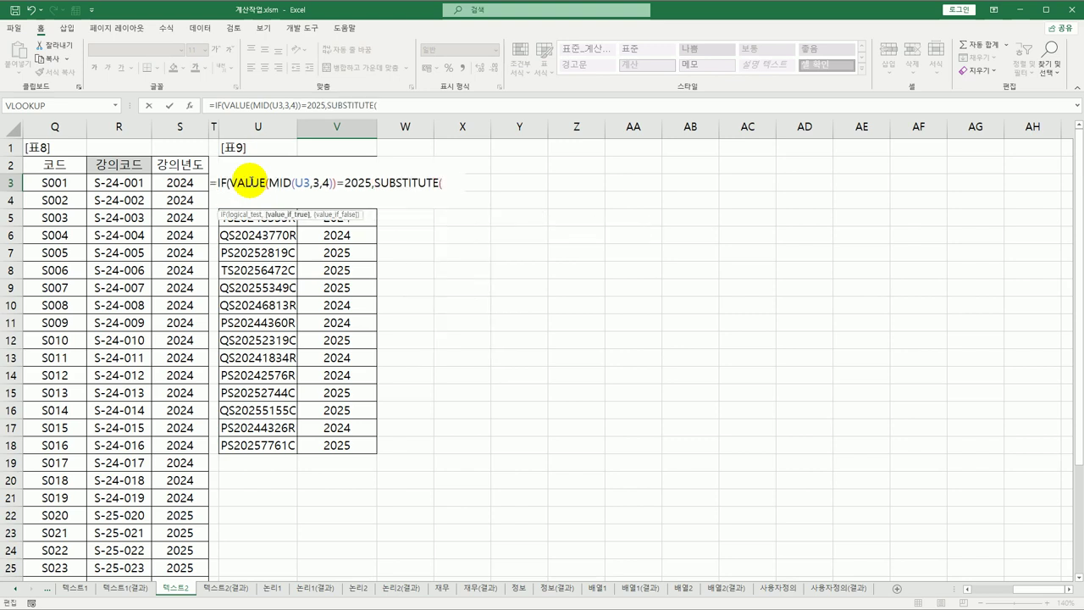
{"action": "key", "text": "Right"}
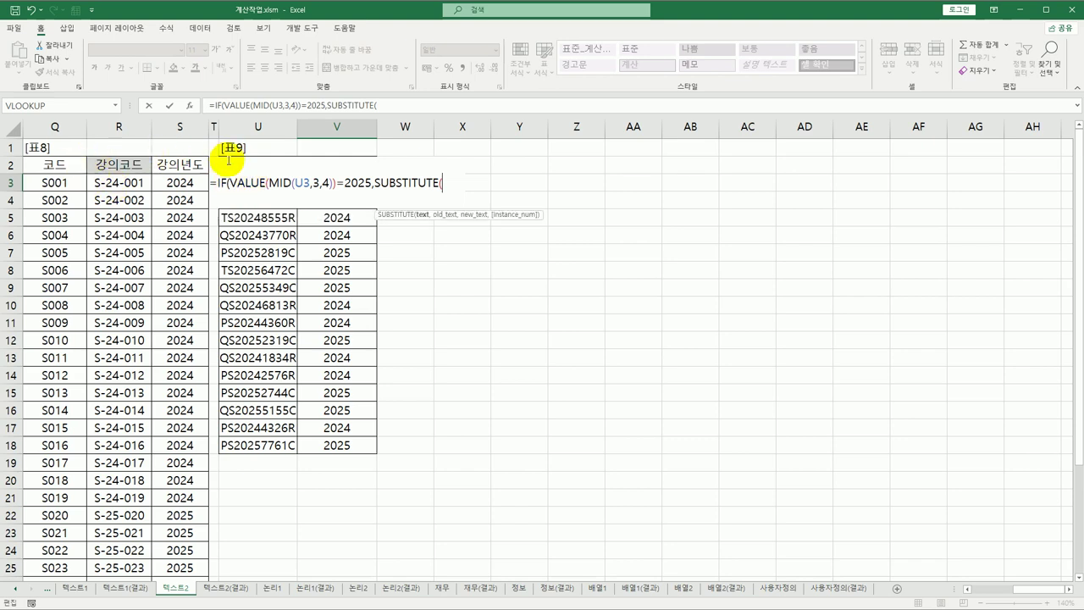
{"action": "left_click", "coordinate": [271, 147]}
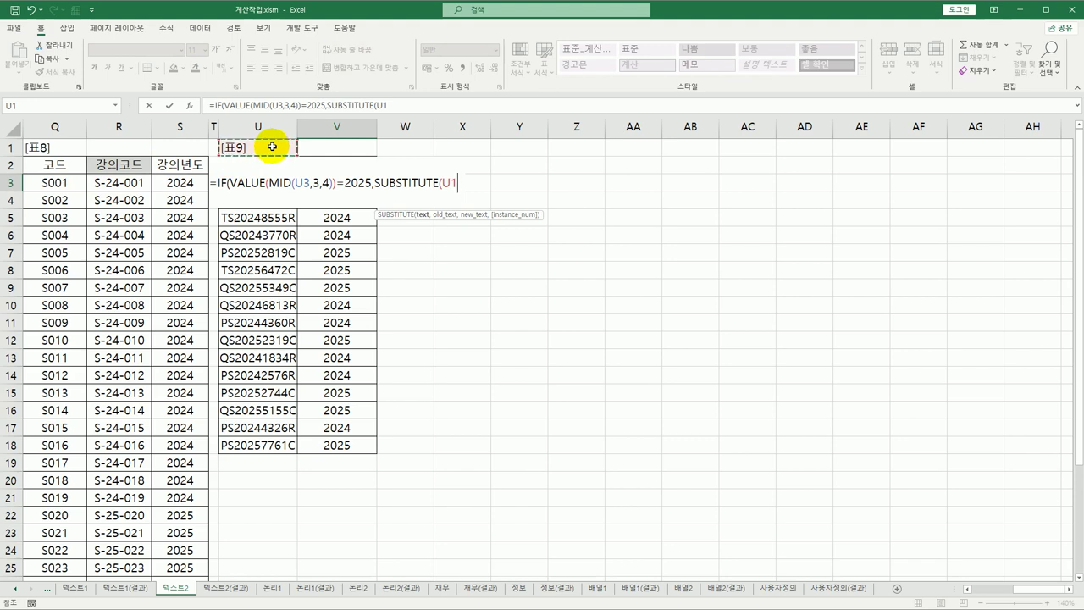
{"action": "key", "text": "Down"}
{"action": "key", "text": "Down"}
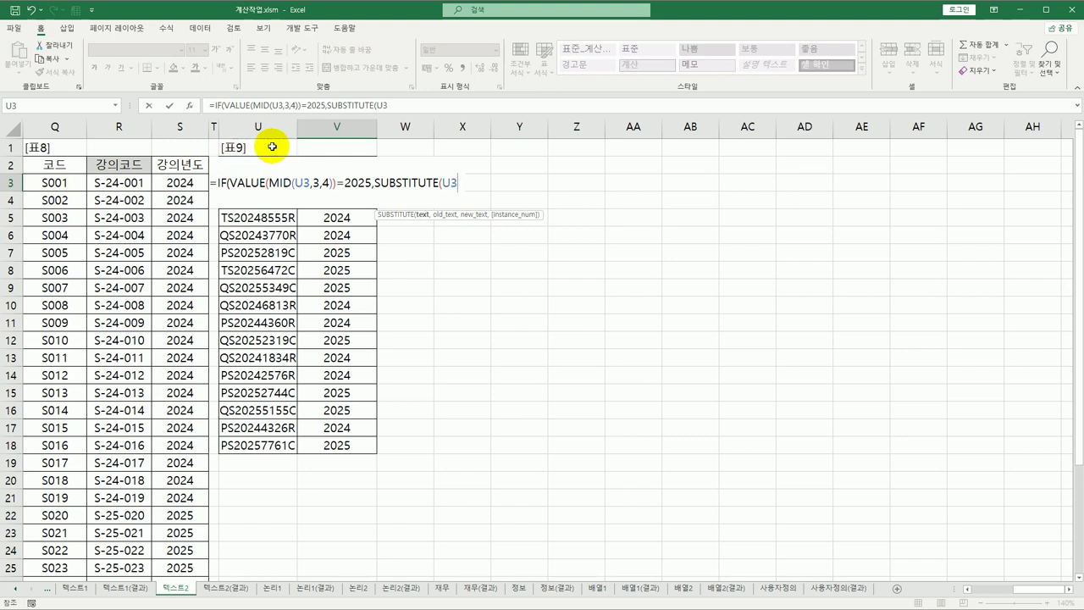
{"action": "type", "text": ",\"C\","}
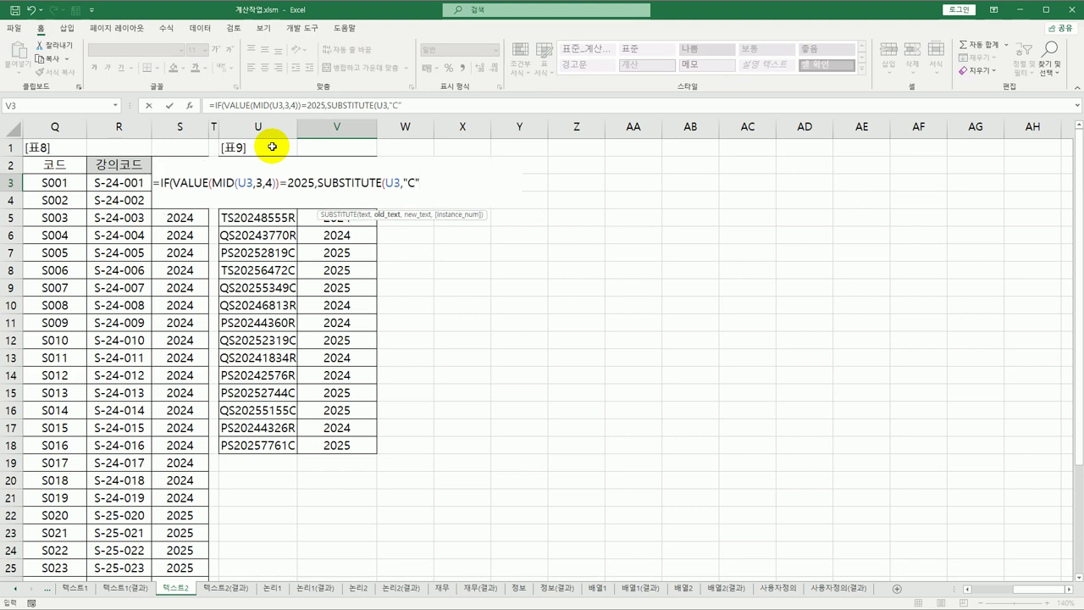
{"action": "type", "text": "\"\")"}
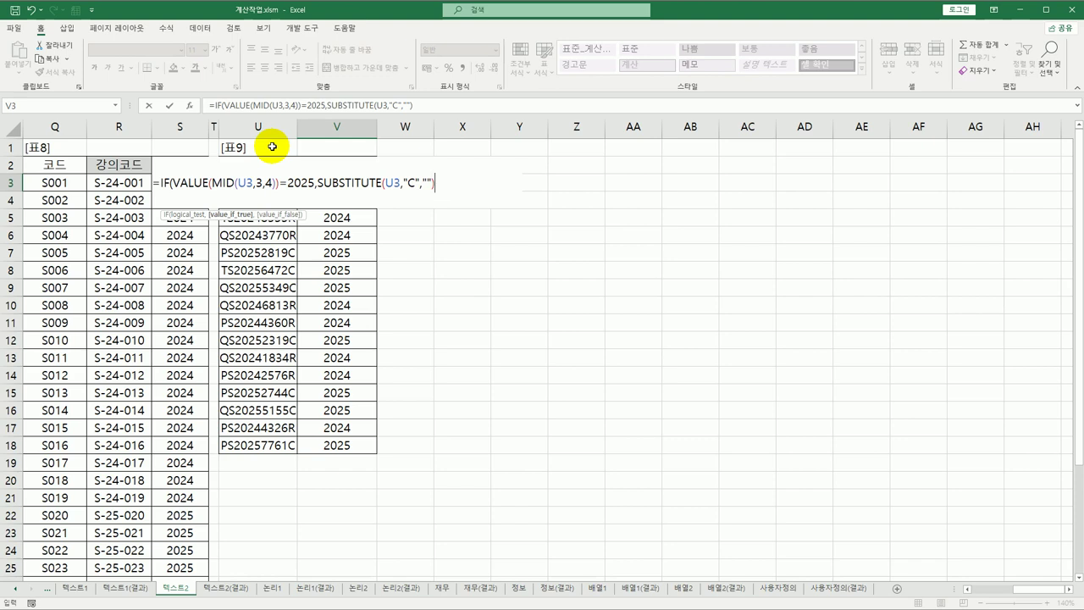
Start a SUBSTITUTE function on U3 as the value_if_false argument of V3's IF formula.
{"action": "type", "text": ",su"}
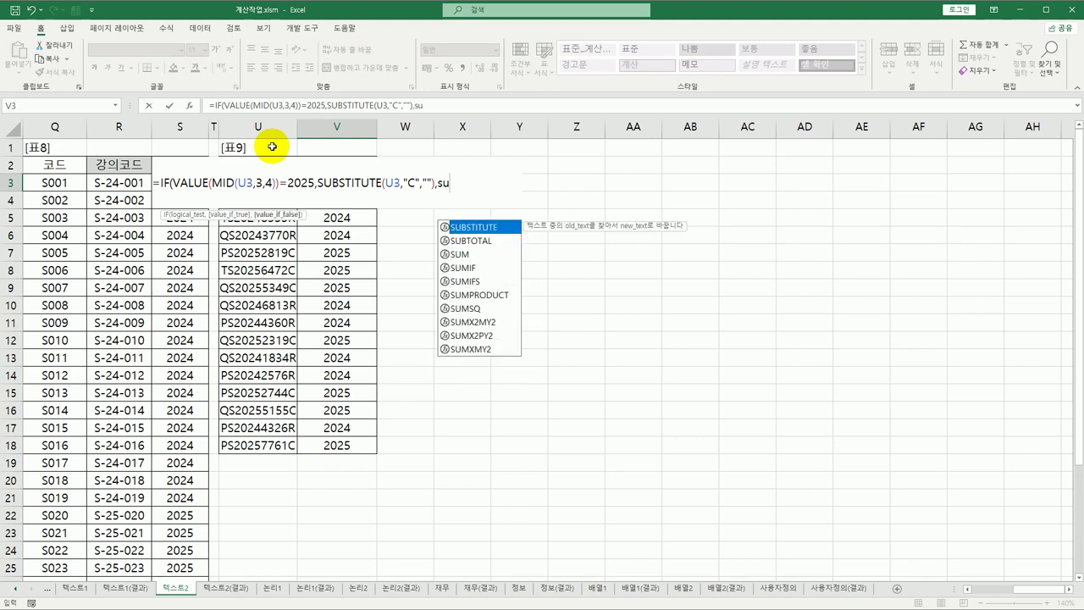
{"action": "key", "text": "Tab"}
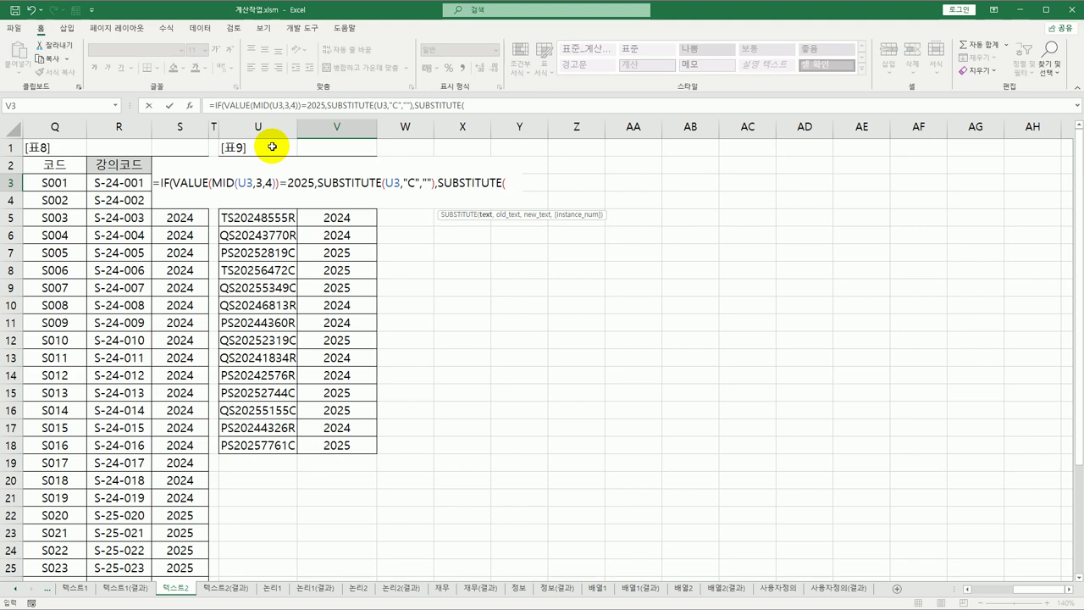
{"action": "type", "text": "u3,"}
{"action": "type", "text": "\"R"}
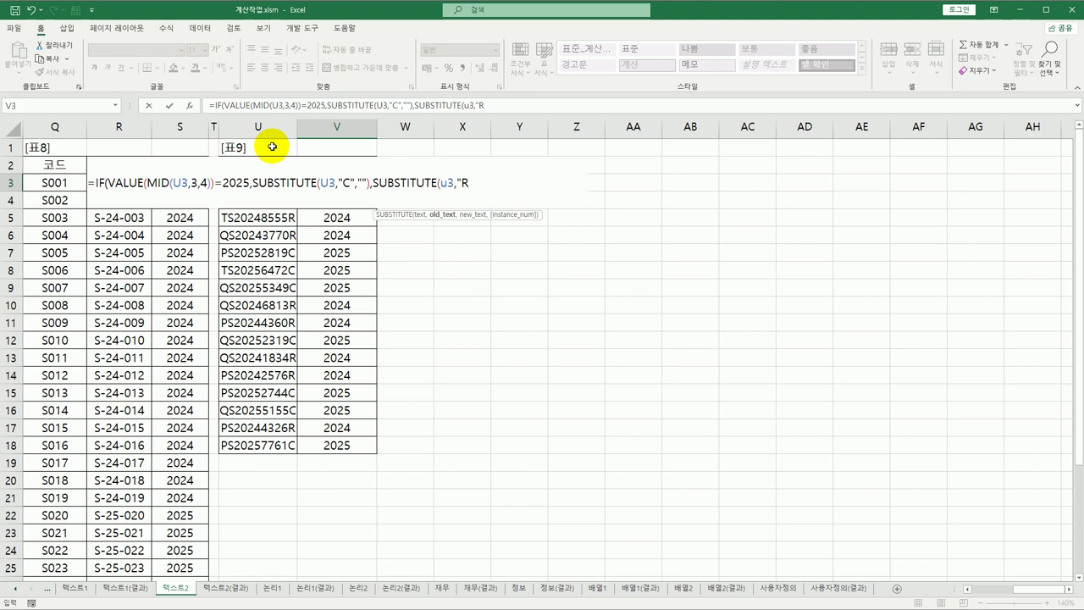
{"action": "key", "text": "BackSpace"}
{"action": "key", "text": "BackSpace"}
{"action": "type", "text": "20"}
{"action": "key", "text": "BackSpace"}
{"action": "key", "text": "BackSpace"}
Set V3's second SUBSTITUTE to replace "2024" with "RE-", close both functions and enter the formula.
{"action": "type", "text": "\"2024\",\"RE"}
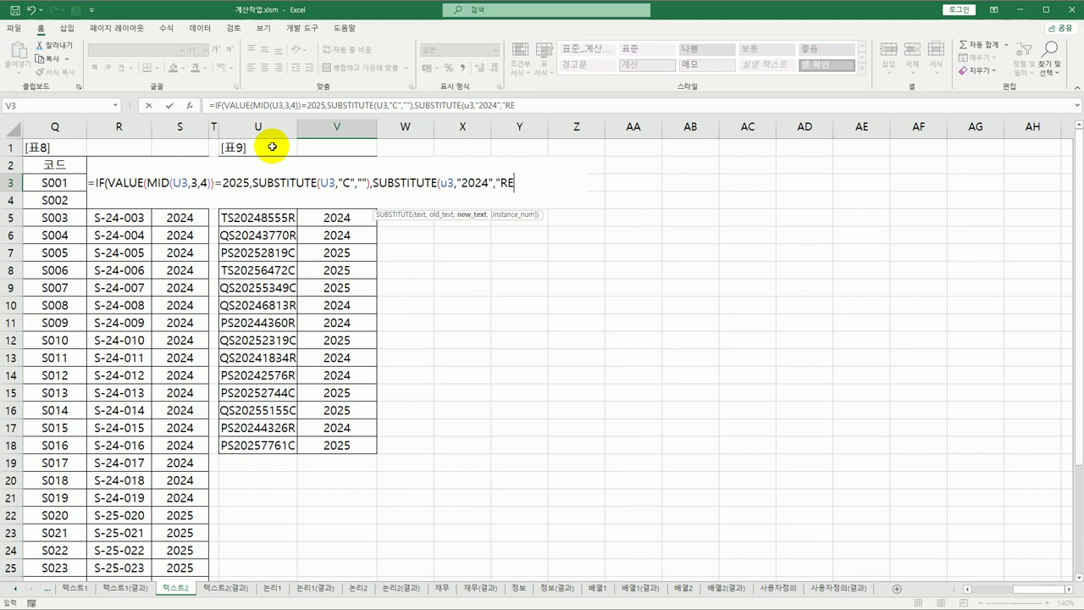
{"action": "type", "text": "-\")"}
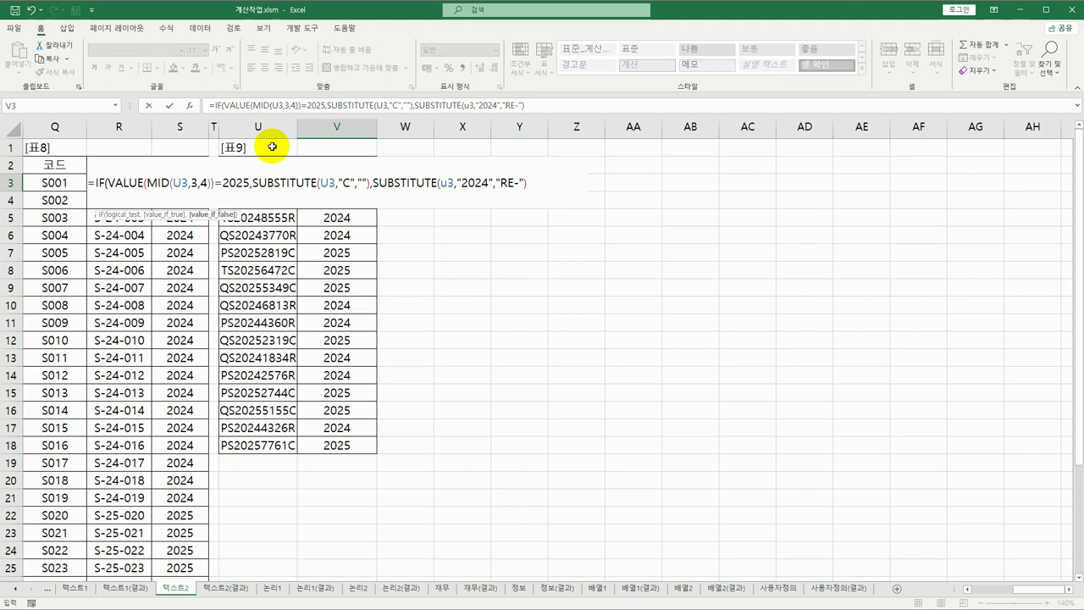
{"action": "type", "text": ")"}
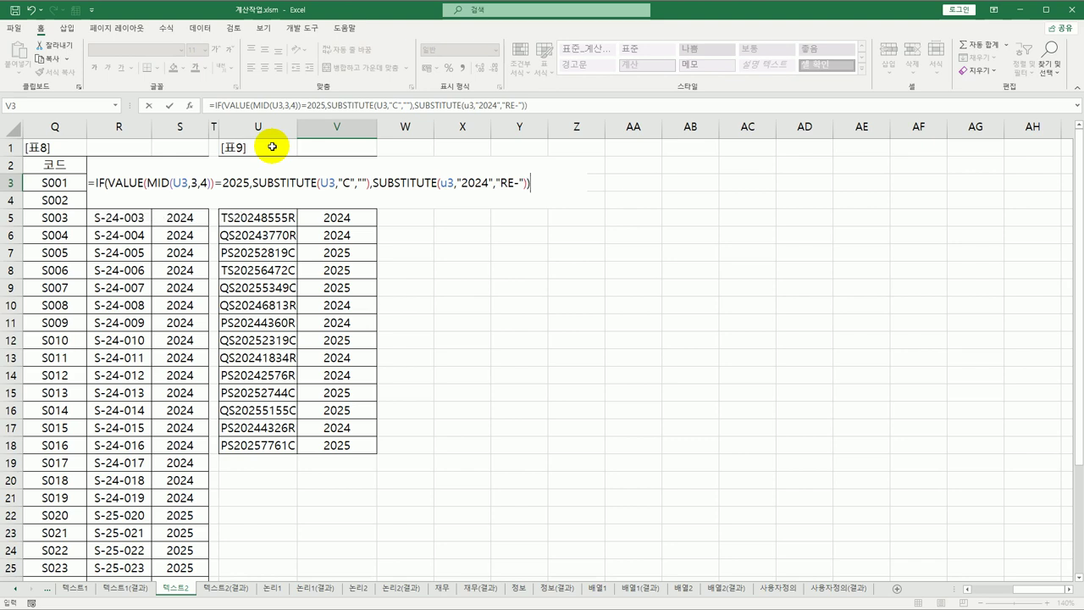
{"action": "key", "text": "Return"}
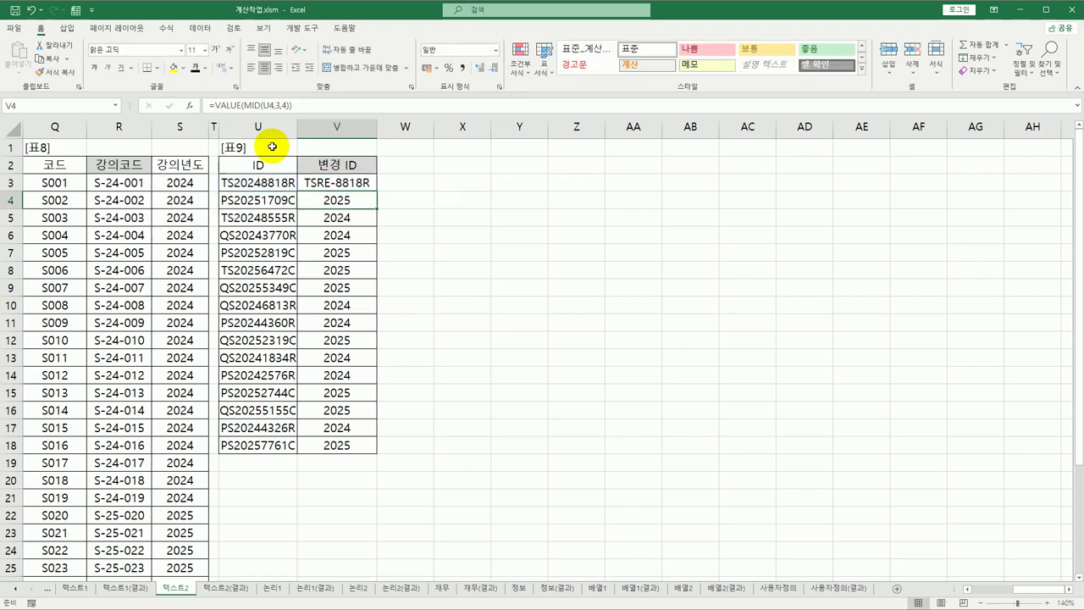
Fill V3's IF formula down the 변경 ID column of [표9], check V4's formula, and open the 텍스트2(결과) sheet.
{"action": "left_click", "coordinate": [332, 181]}
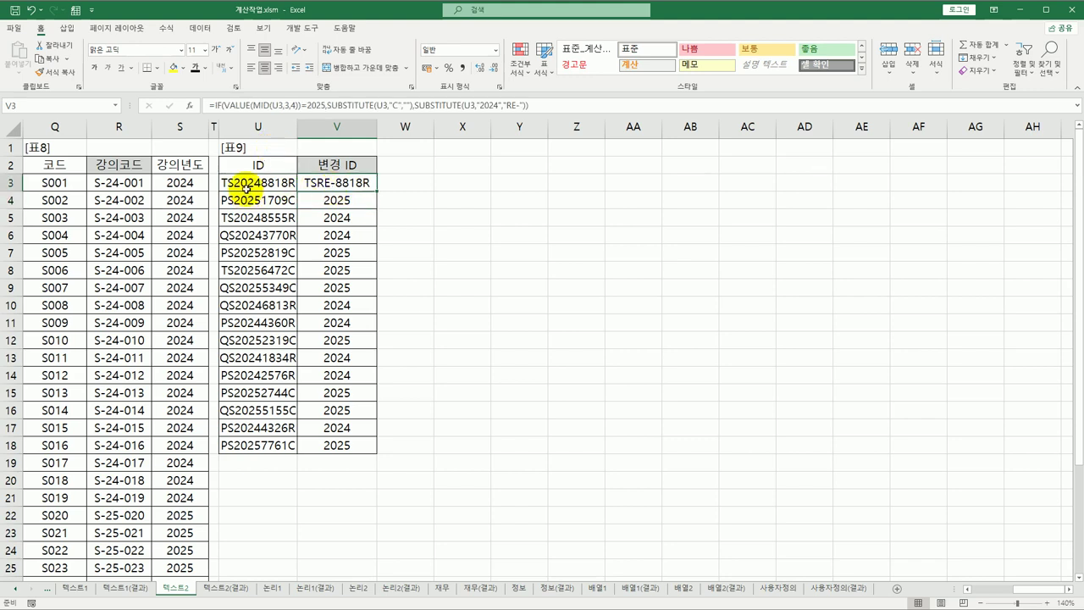
{"action": "double_click", "coordinate": [378, 193]}
{"action": "left_click", "coordinate": [360, 199]}
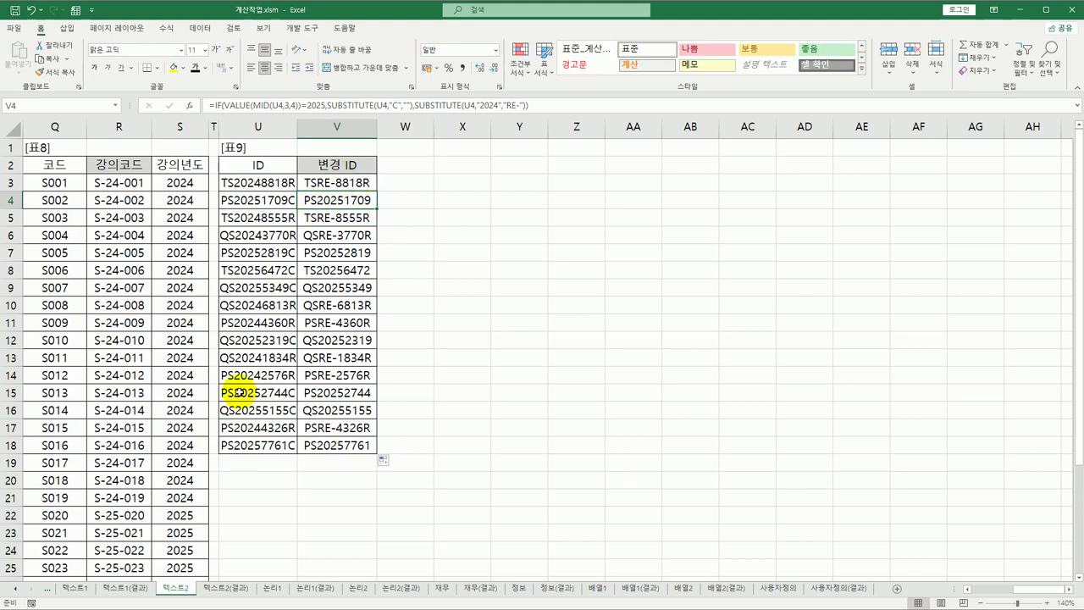
{"action": "left_click", "coordinate": [232, 590]}
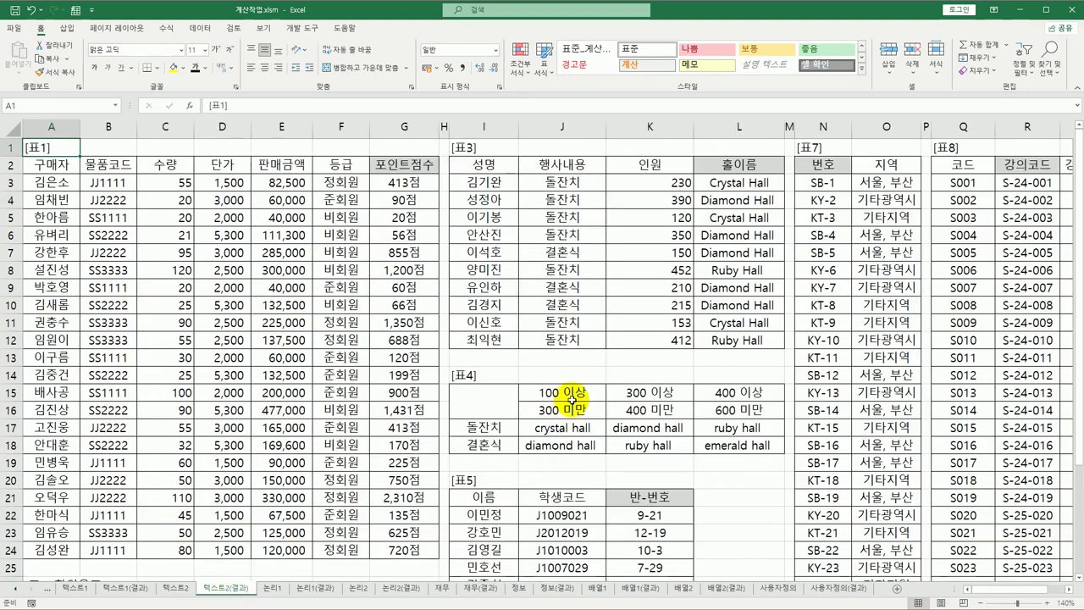